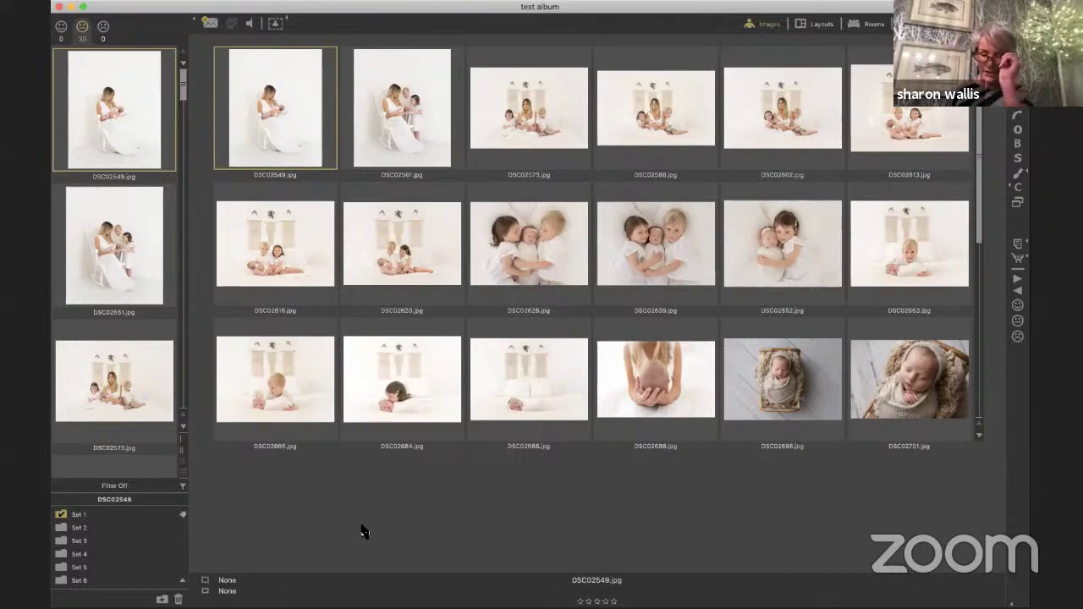
Deselect the current photo and scroll Set 1's thumbnail grid to its last row
{"action": "left_click", "coordinate": [355, 519]}
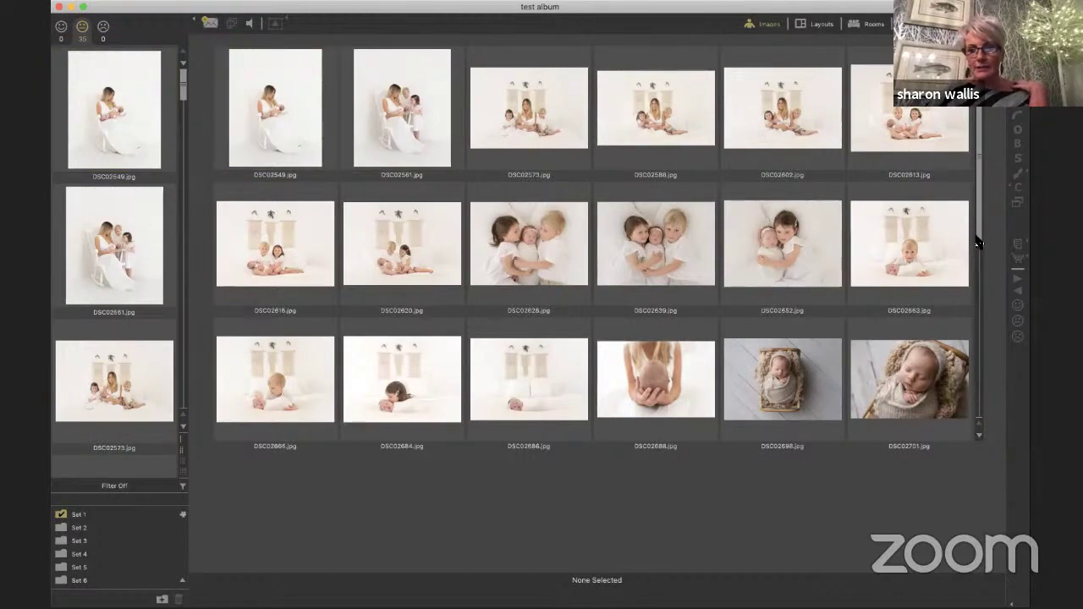
{"action": "scroll", "coordinate": [973, 412], "scroll_direction": "down", "scroll_amount": 2}
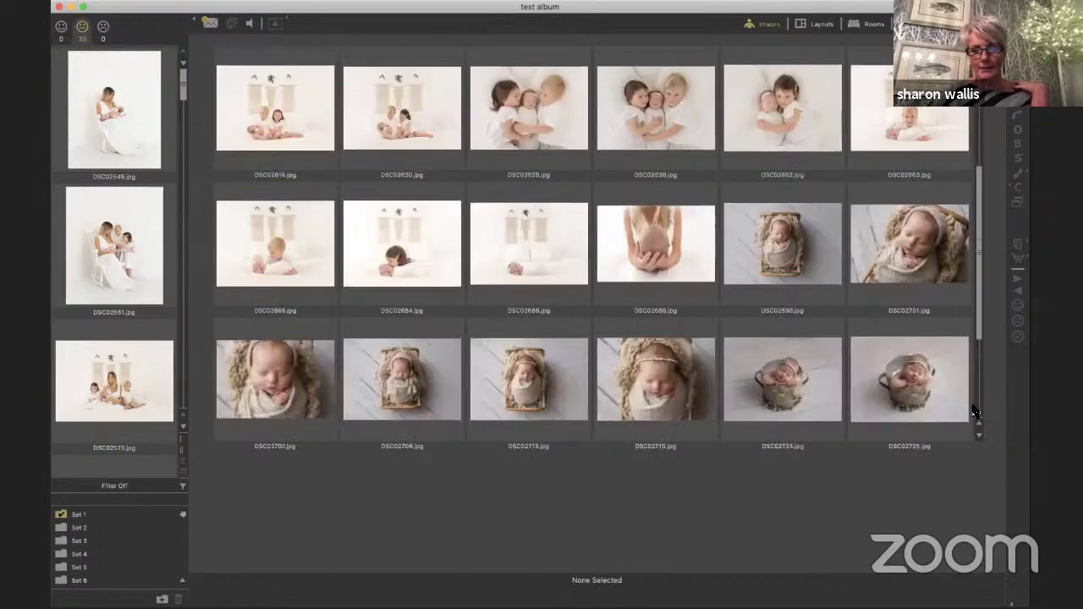
{"action": "scroll", "coordinate": [973, 412], "scroll_direction": "down", "scroll_amount": 4}
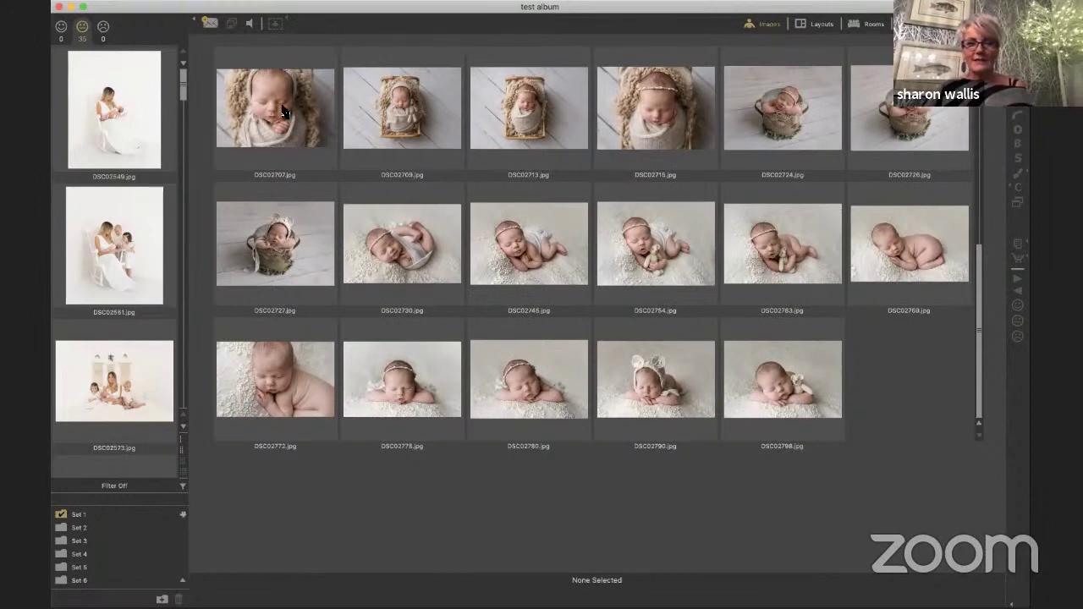
Select all Set 1 images, fit them Scaled to Fit, then switch to the empty Set 2
{"action": "left_click", "coordinate": [309, 118]}
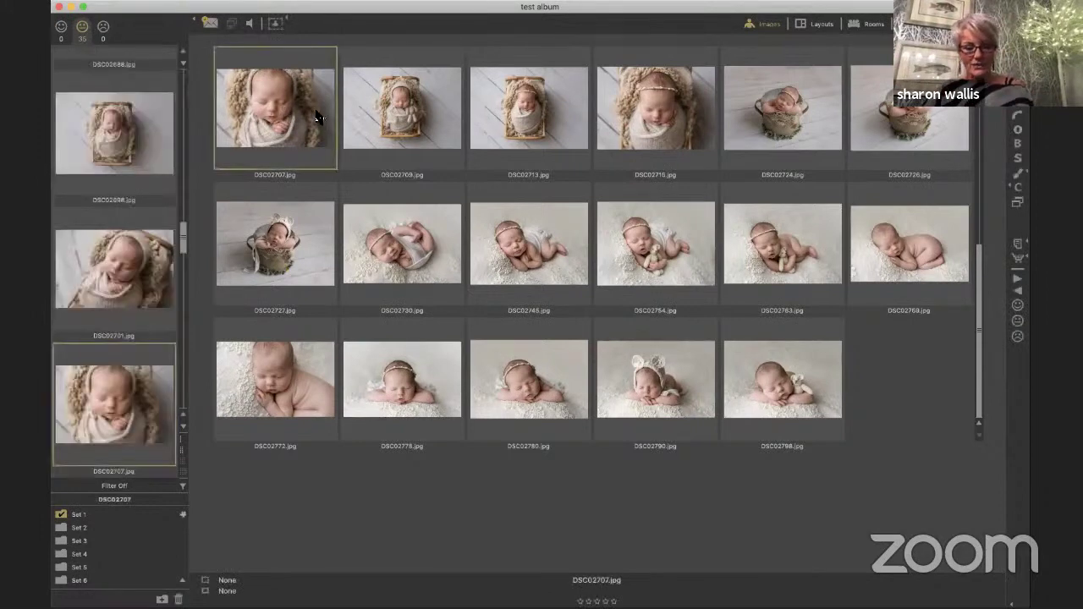
{"action": "key", "text": "super+a"}
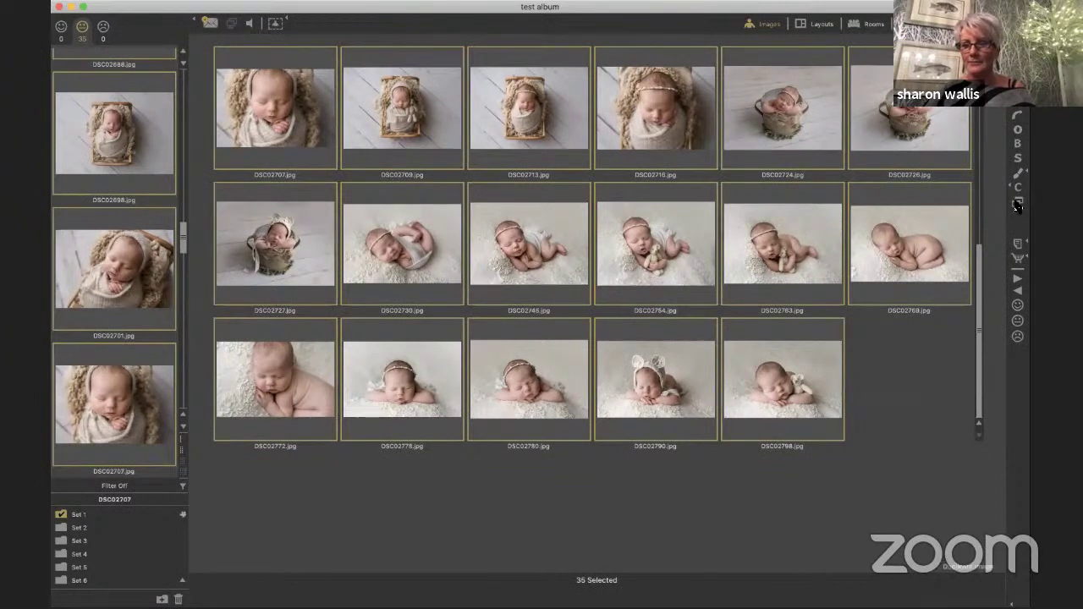
{"action": "scroll", "coordinate": [953, 323], "scroll_direction": "up", "scroll_amount": 5}
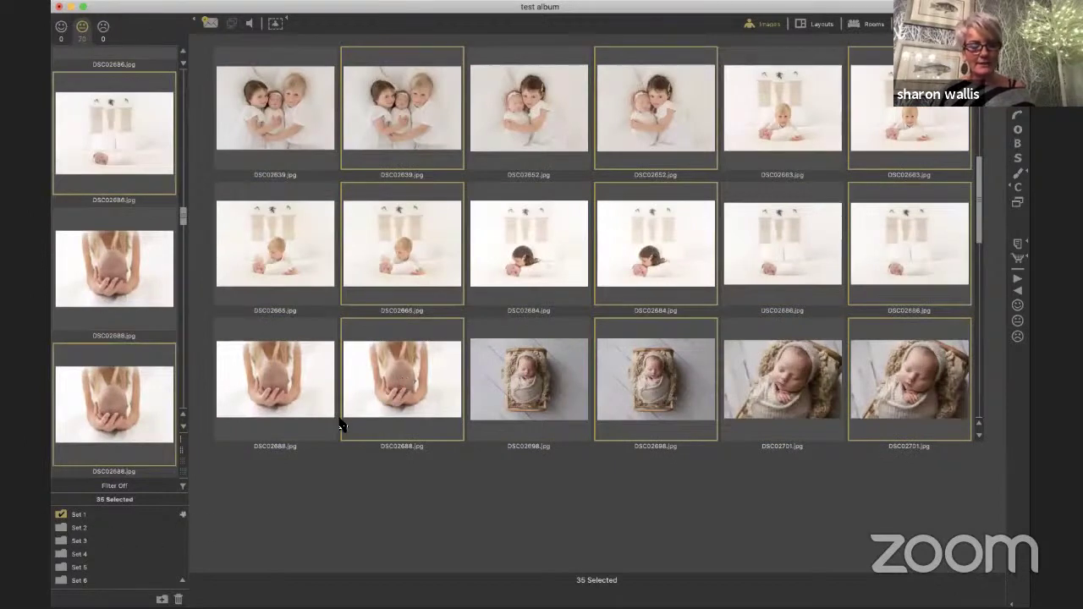
{"action": "left_click", "coordinate": [74, 532]}
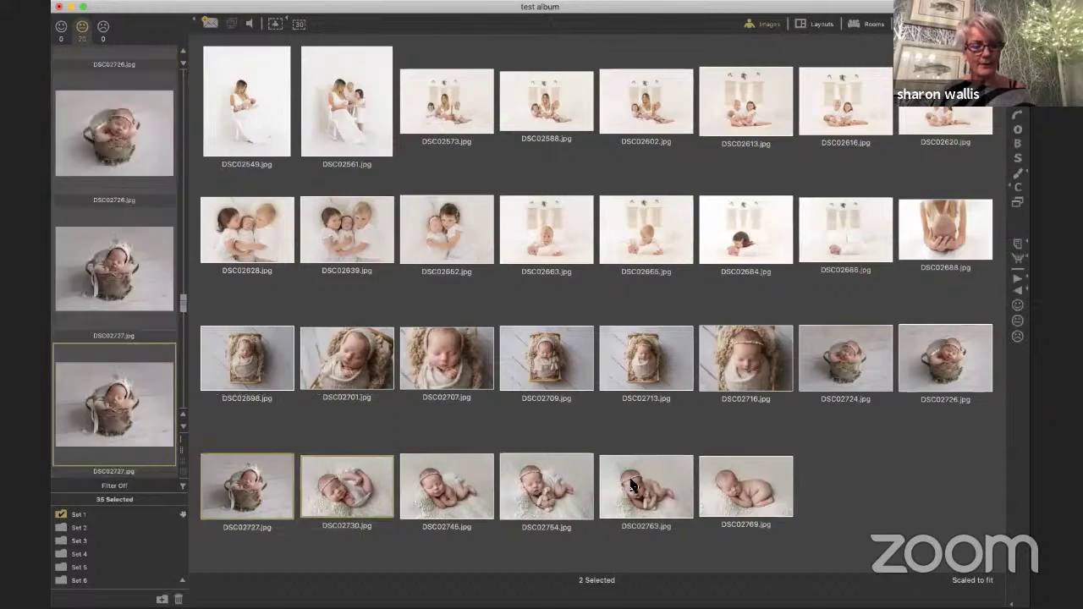
{"action": "left_click", "coordinate": [63, 529]}
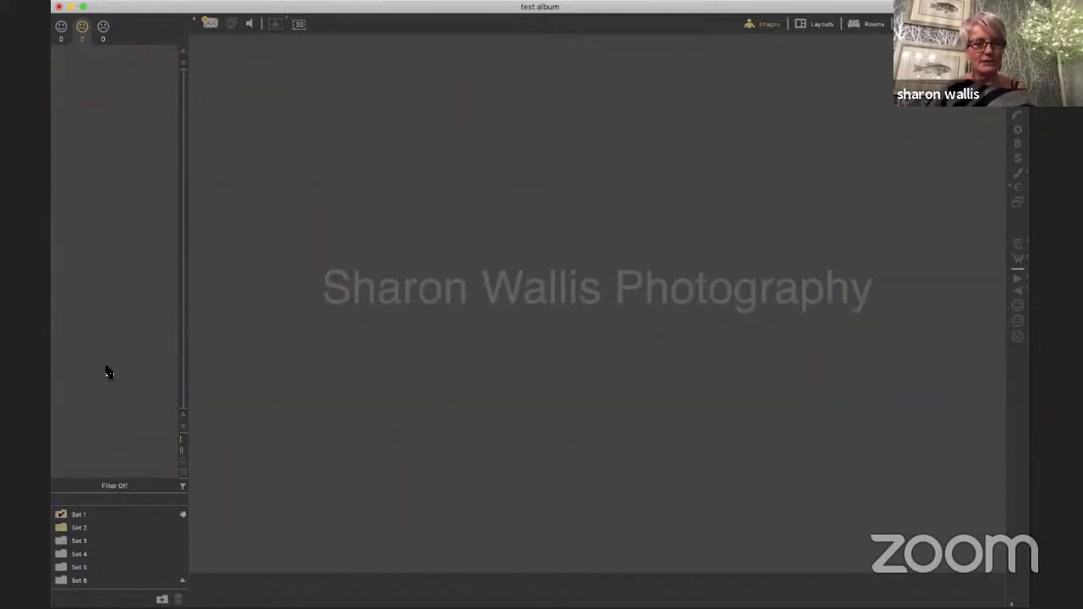
Select all of Set 1's images in Thumbnail View and drag them onto Set 2
{"action": "left_click", "coordinate": [100, 513]}
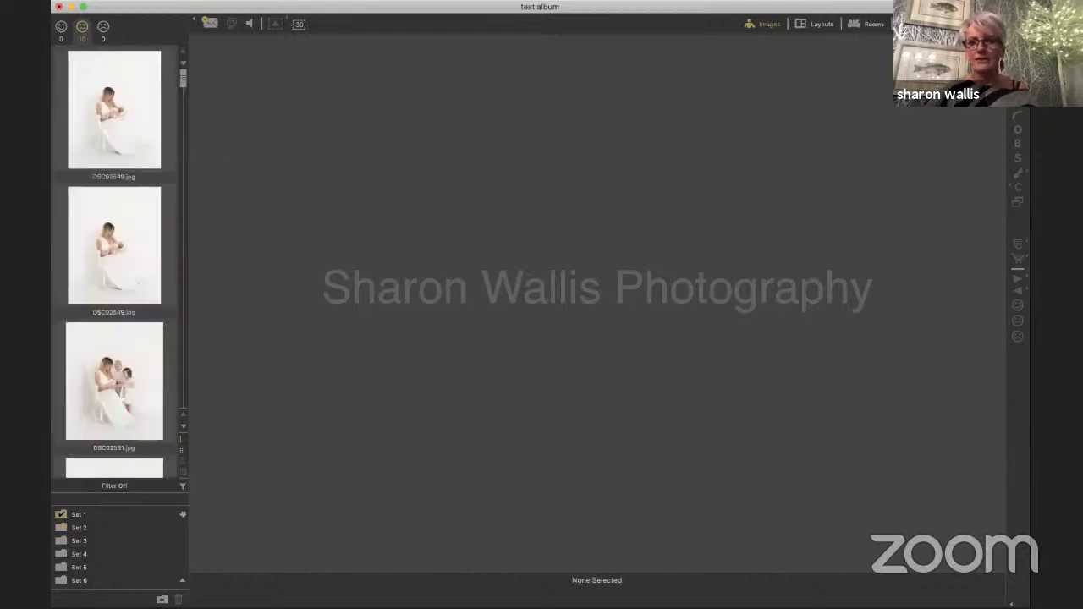
{"action": "left_click", "coordinate": [964, 582]}
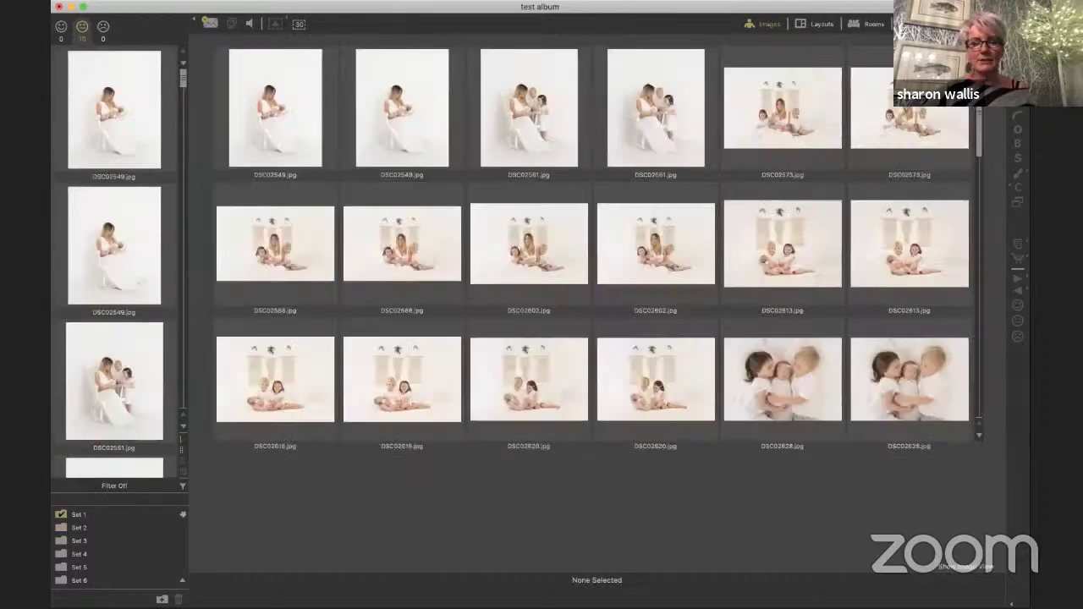
{"action": "key", "text": "super+a"}
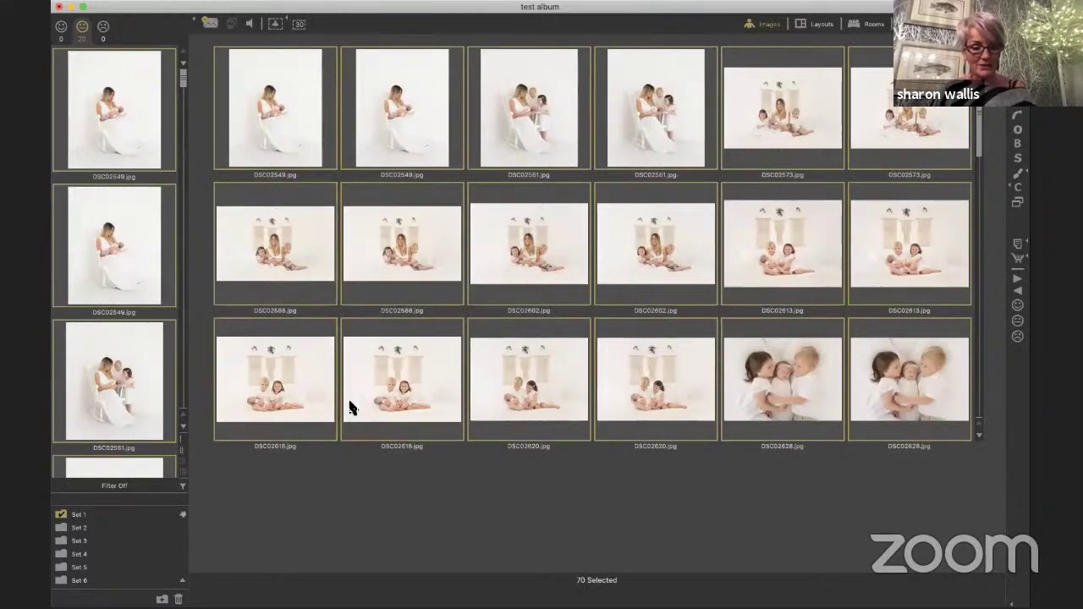
{"action": "left_click", "coordinate": [334, 482]}
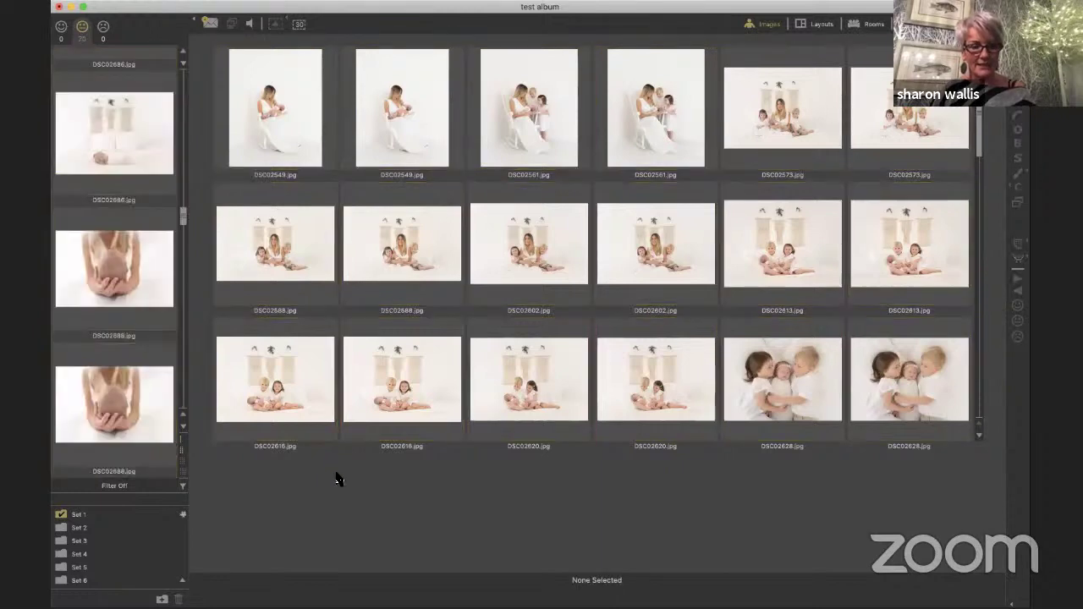
{"action": "key", "text": "super+a"}
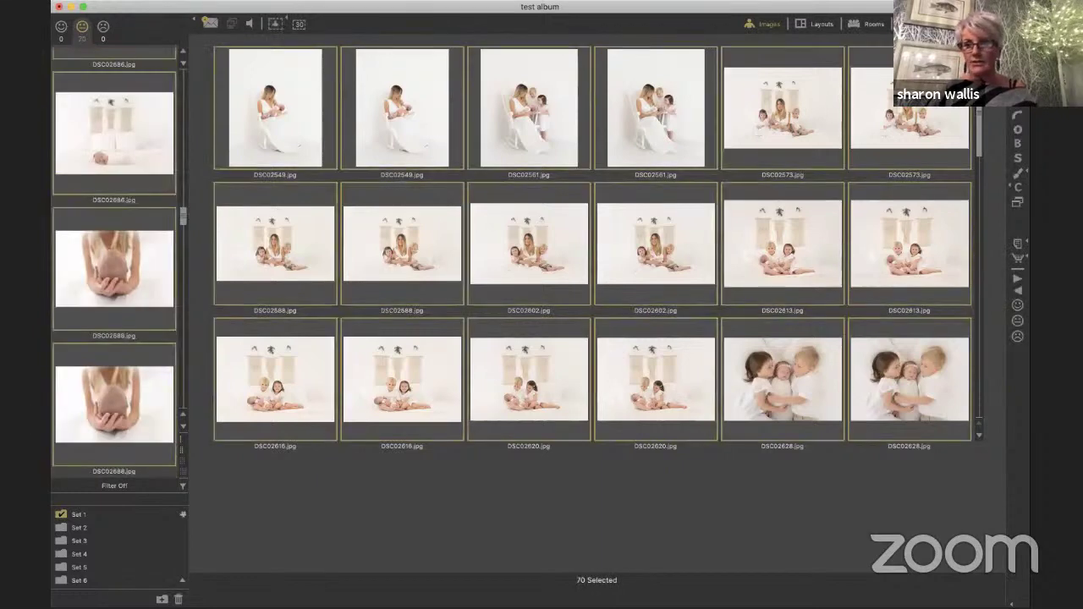
{"action": "left_click", "coordinate": [1016, 206]}
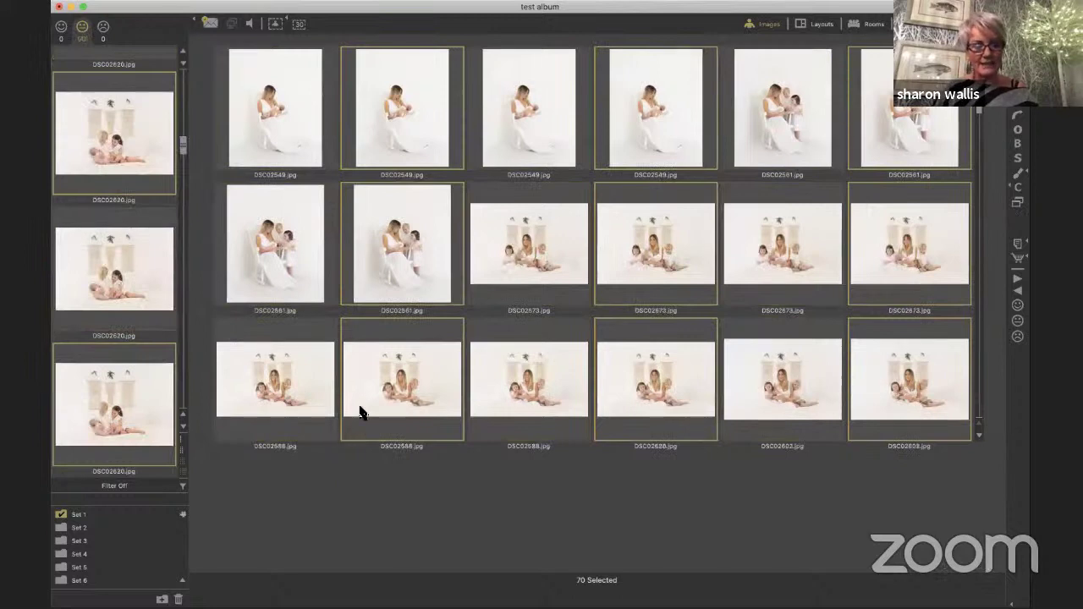
{"action": "left_click_drag", "start_coordinate": [359, 412], "coordinate": [64, 533]}
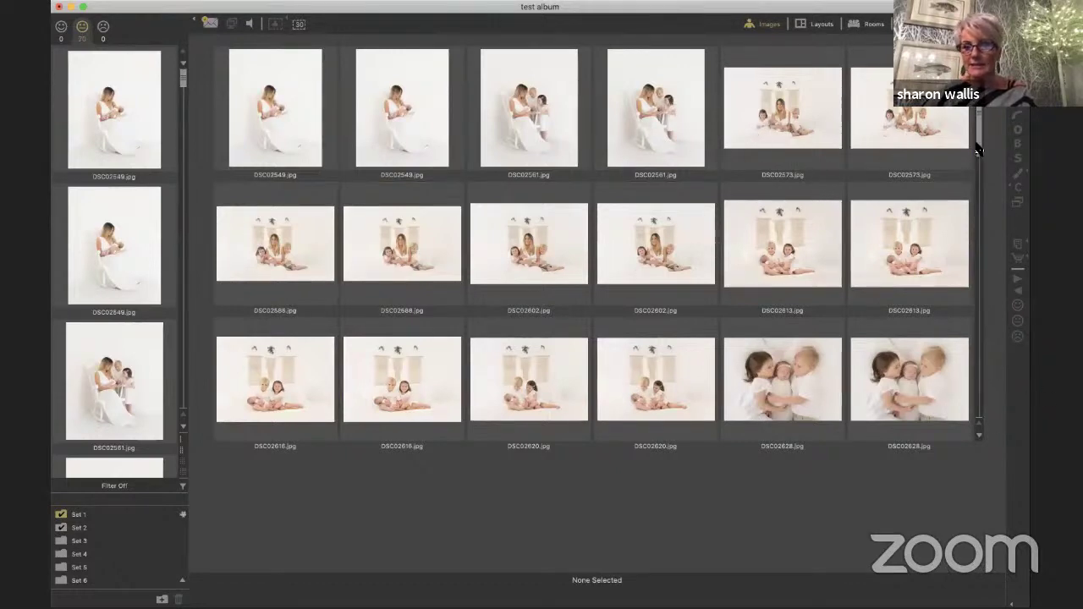
Scroll down and back up through the Set 1 thumbnails
{"action": "scroll", "coordinate": [977, 188], "scroll_direction": "down", "scroll_amount": 4}
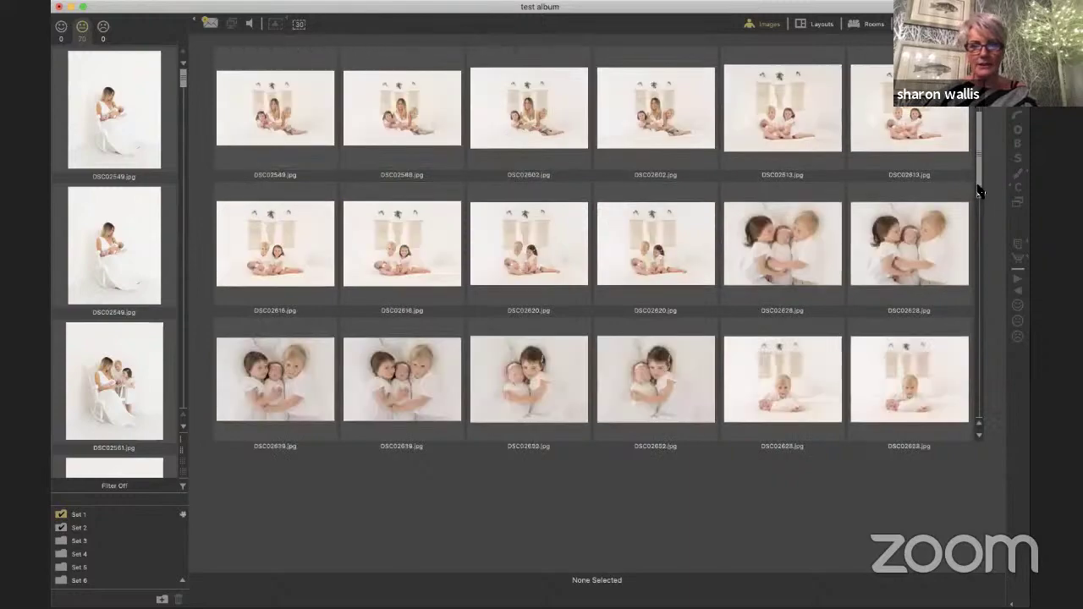
{"action": "scroll", "coordinate": [944, 344], "scroll_direction": "down", "scroll_amount": 15}
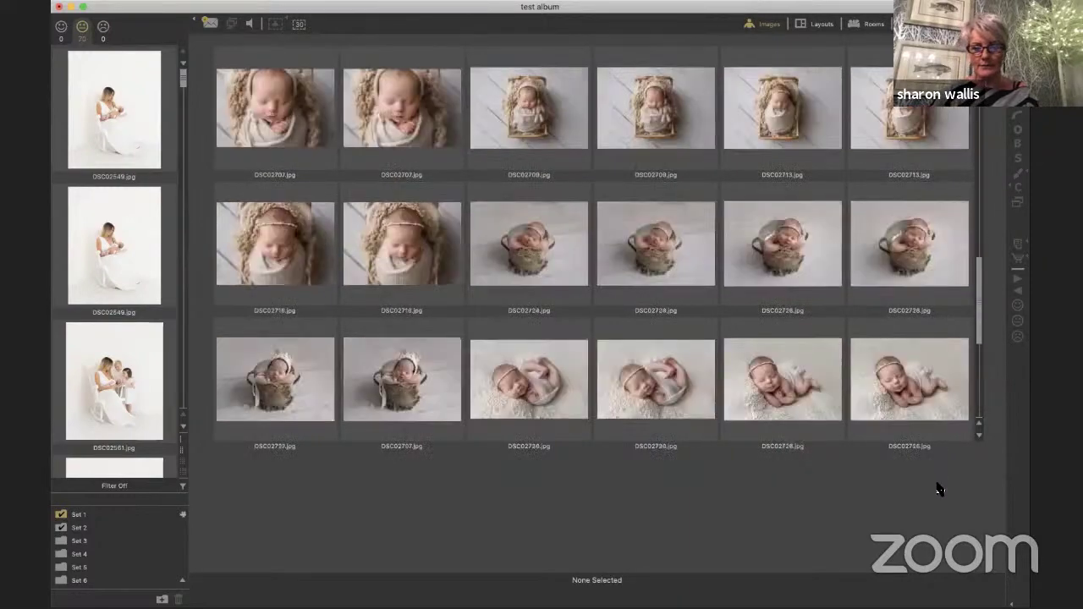
{"action": "scroll", "coordinate": [946, 266], "scroll_direction": "up", "scroll_amount": 15}
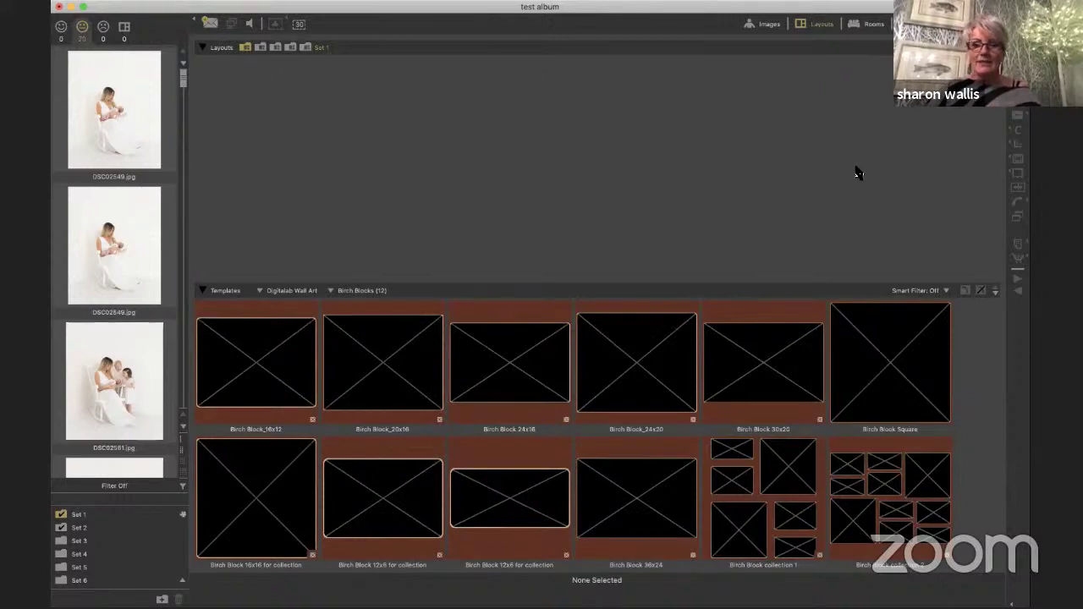
Switch to Rooms and open the MG Antique Couch Brick Wall room full-size
{"action": "left_click", "coordinate": [861, 26]}
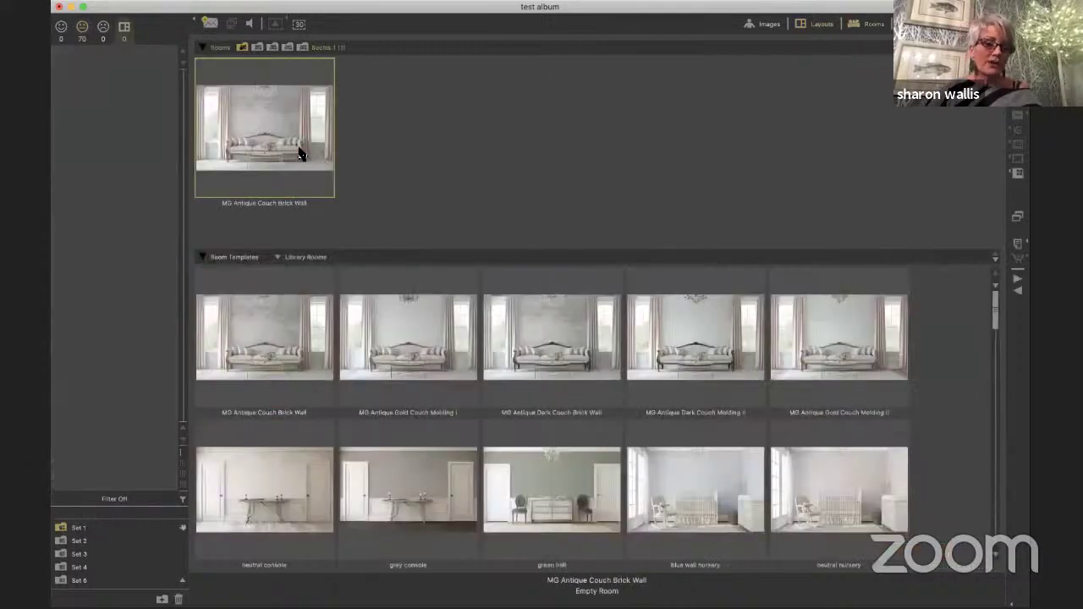
{"action": "double_click", "coordinate": [311, 172]}
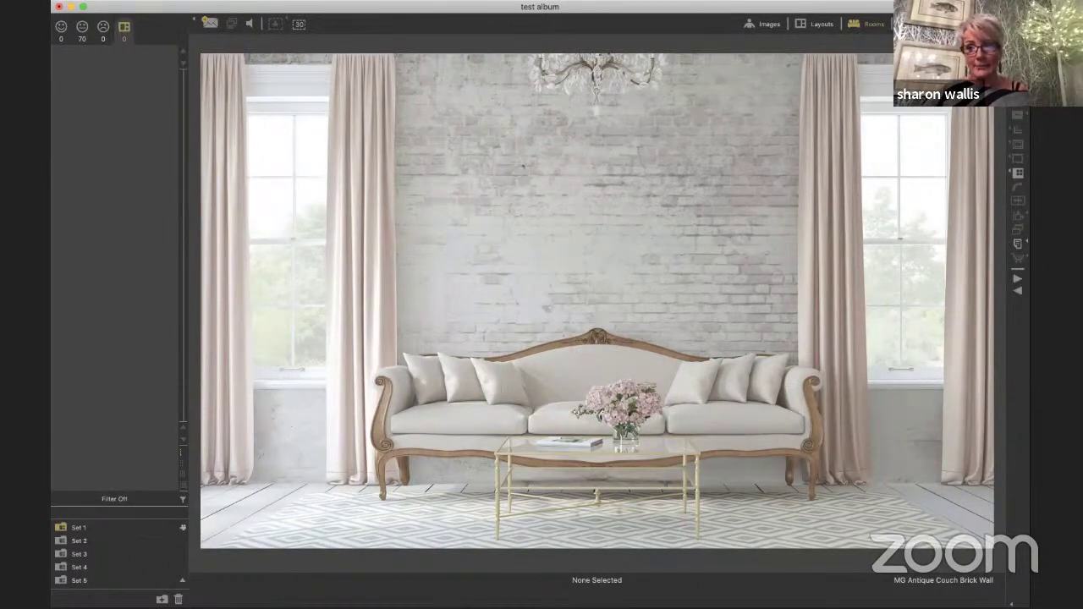
Return to the room browser, browse the rooms, and reopen MG Antique Couch Brick Wall full-size
{"action": "key", "text": "Escape"}
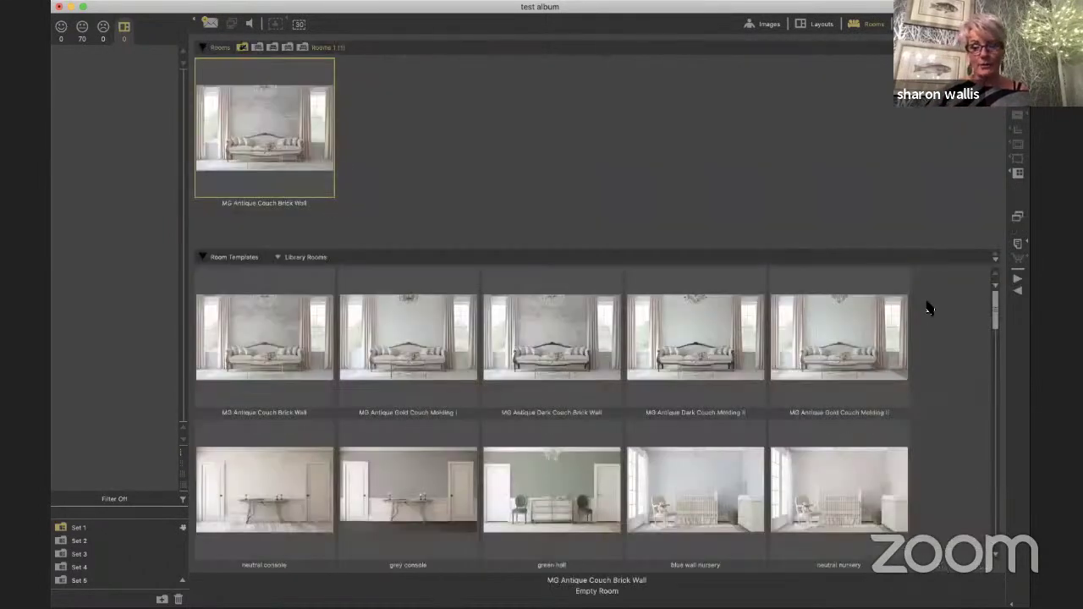
{"action": "left_click_drag", "start_coordinate": [996, 318], "coordinate": [1005, 366]}
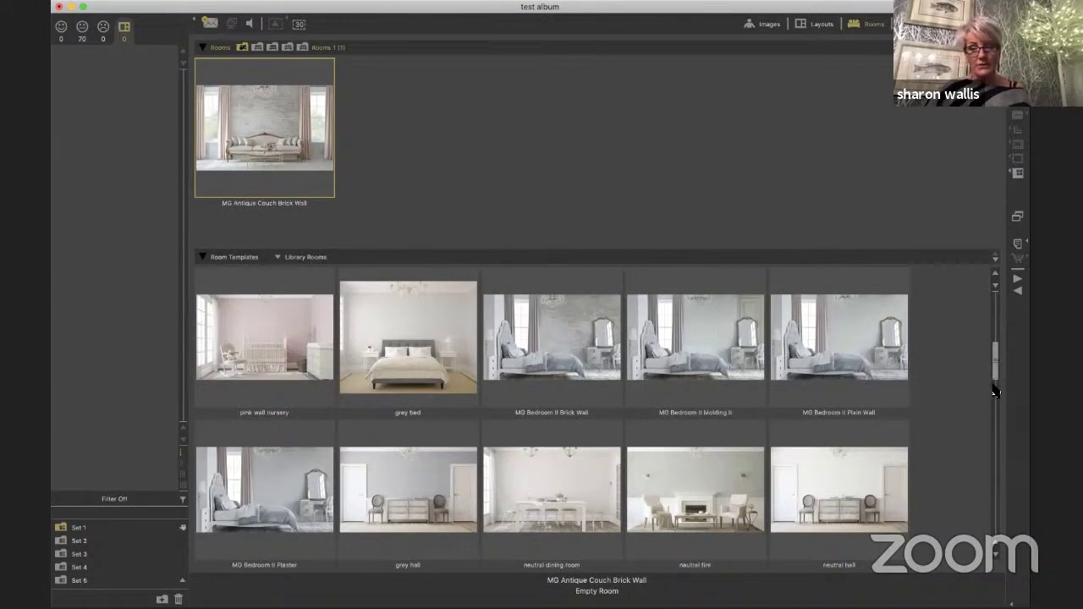
{"action": "left_click_drag", "start_coordinate": [997, 384], "coordinate": [992, 426]}
{"action": "scroll", "coordinate": [990, 427], "scroll_direction": "down", "scroll_amount": 2}
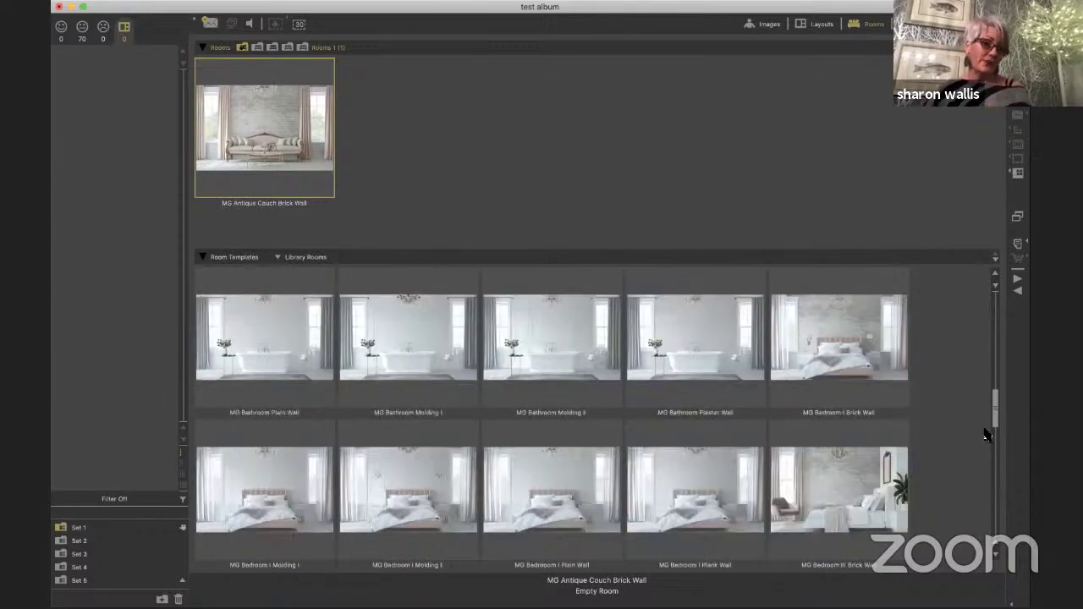
{"action": "scroll", "coordinate": [984, 433], "scroll_direction": "down", "scroll_amount": 2}
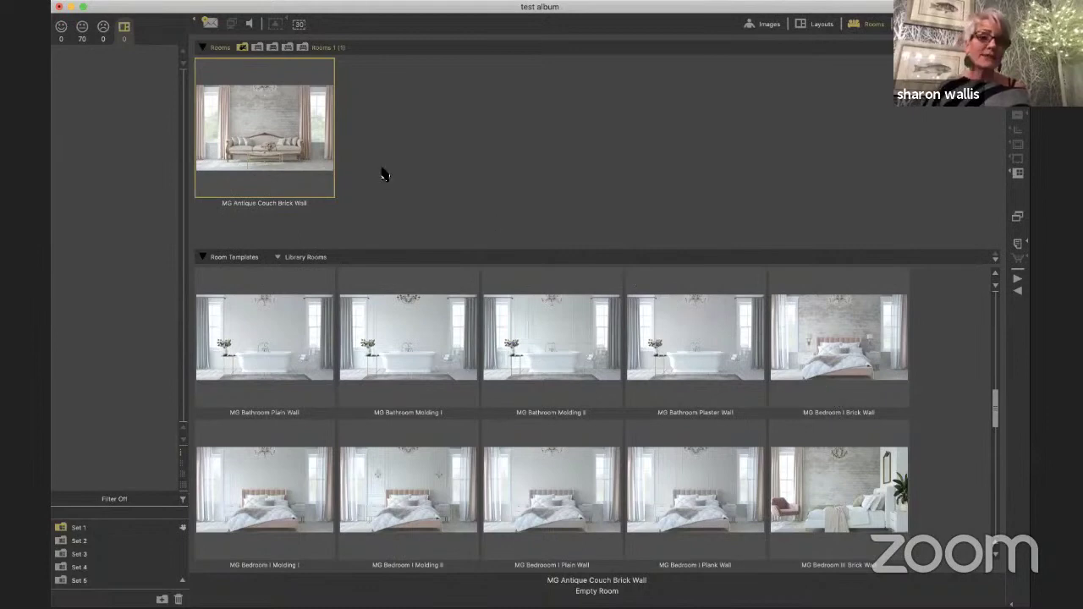
{"action": "double_click", "coordinate": [312, 172]}
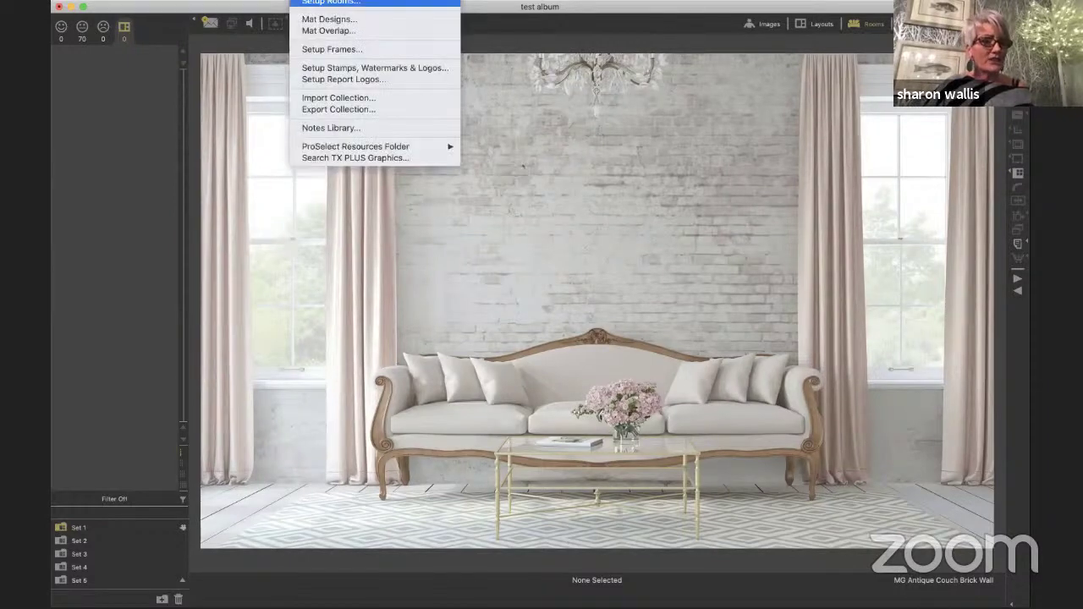
In Setup Room Images, stretch MG Antique Couch Brick Wall's ruler across the coffee table (41.4 inches)
{"action": "left_click", "coordinate": [314, 2]}
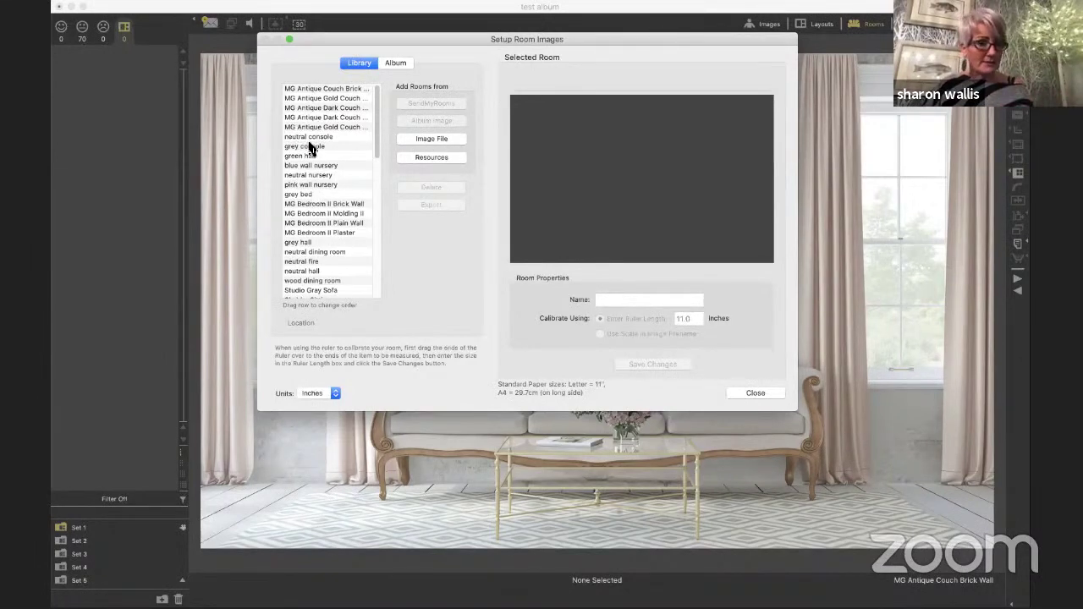
{"action": "left_click", "coordinate": [334, 91]}
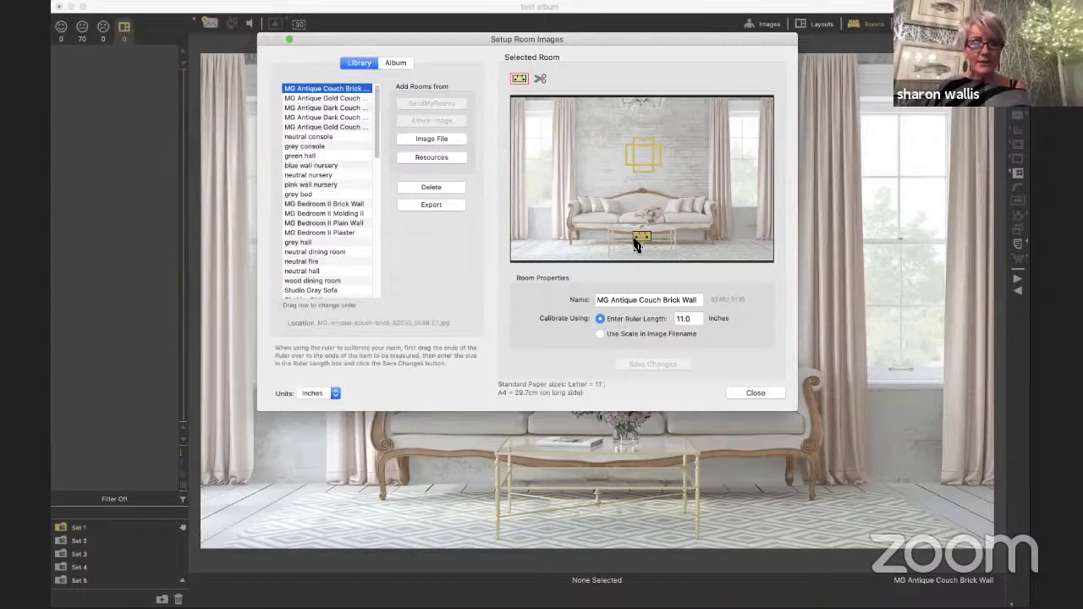
{"action": "left_click_drag", "start_coordinate": [636, 244], "coordinate": [666, 247]}
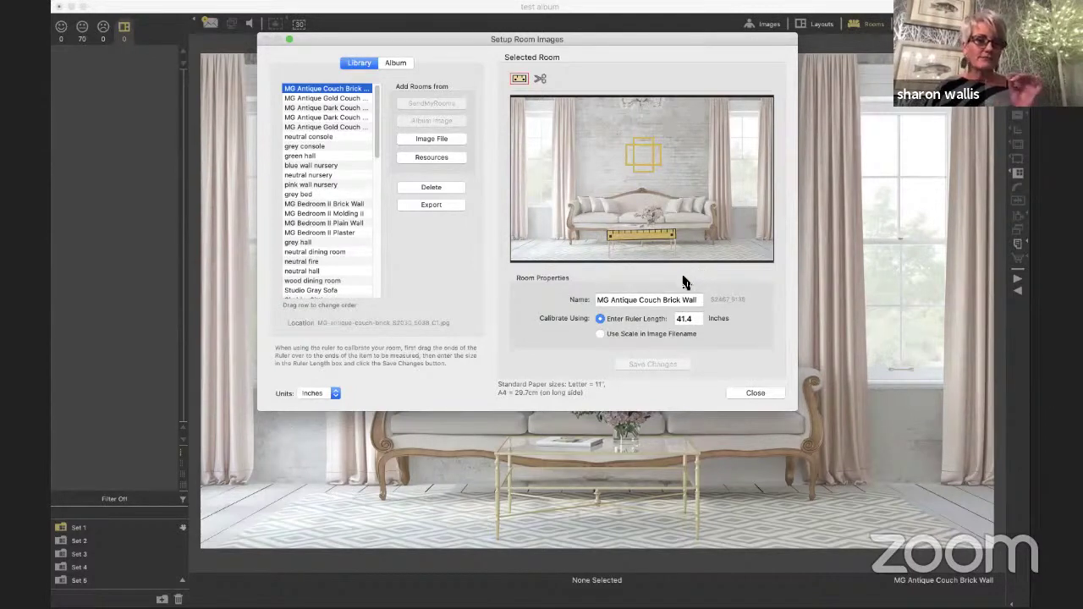
Place the green hall ruler beside the door, set its length to 38, and save
{"action": "left_click", "coordinate": [326, 156]}
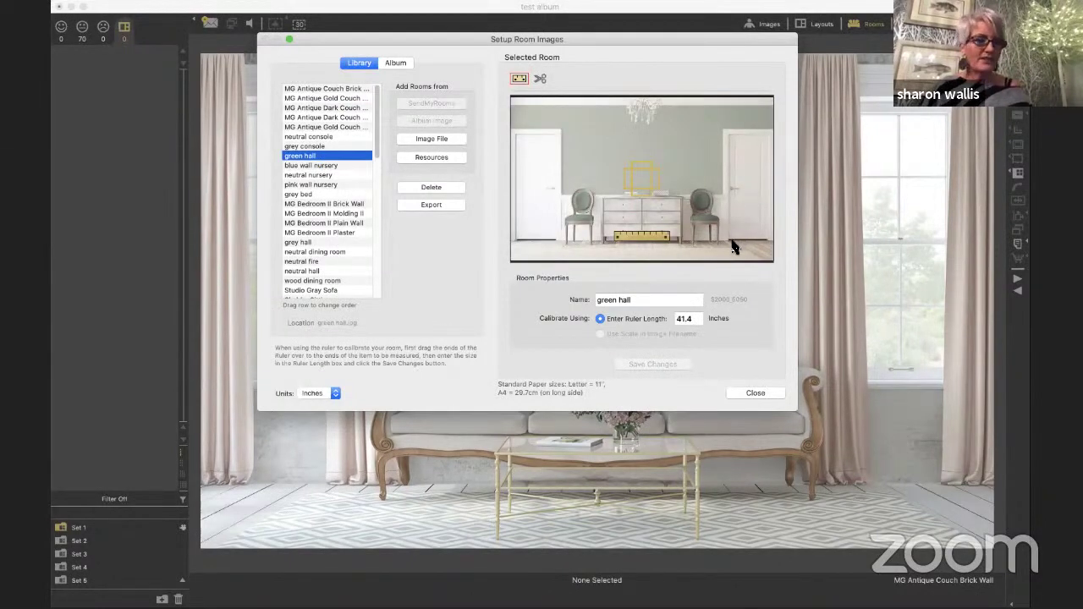
{"action": "left_click_drag", "start_coordinate": [645, 237], "coordinate": [738, 237]}
{"action": "double_click", "coordinate": [692, 319]}
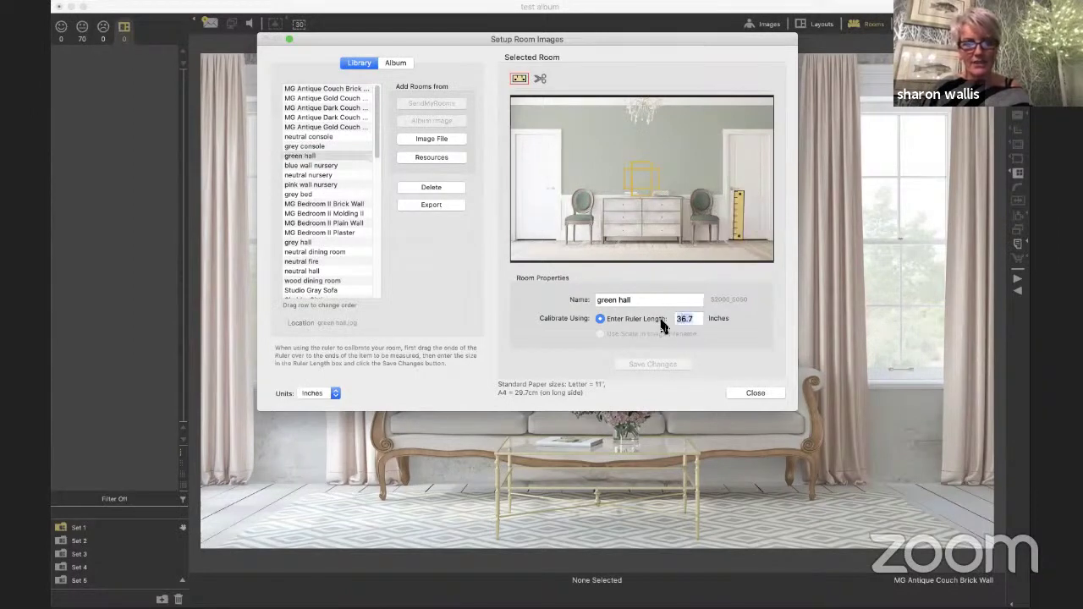
{"action": "type", "text": "38"}
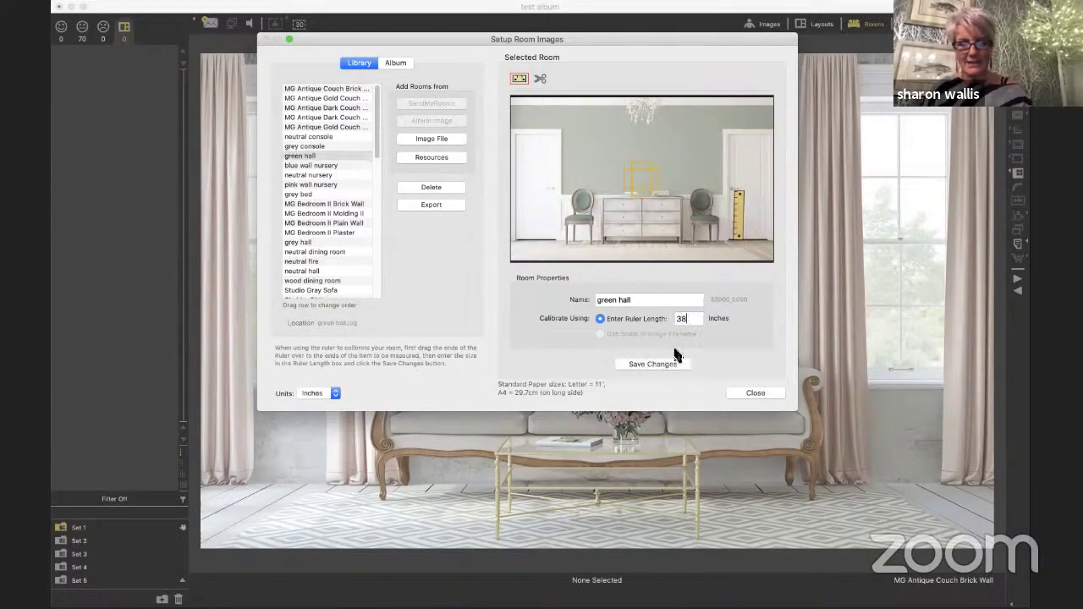
{"action": "left_click", "coordinate": [661, 366]}
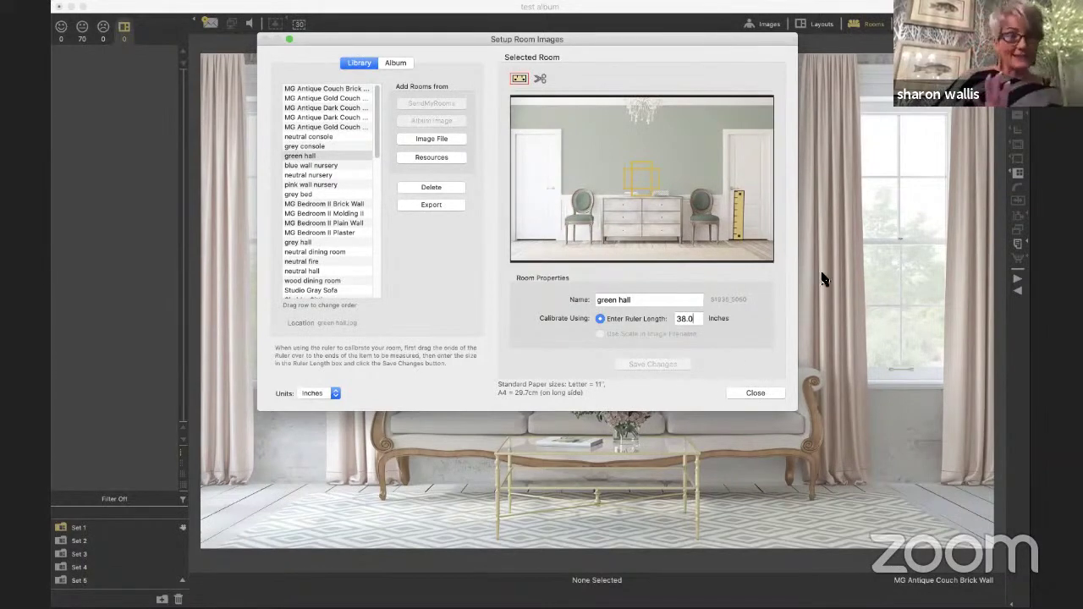
Close the Setup Room Images dialog
{"action": "left_click", "coordinate": [756, 394]}
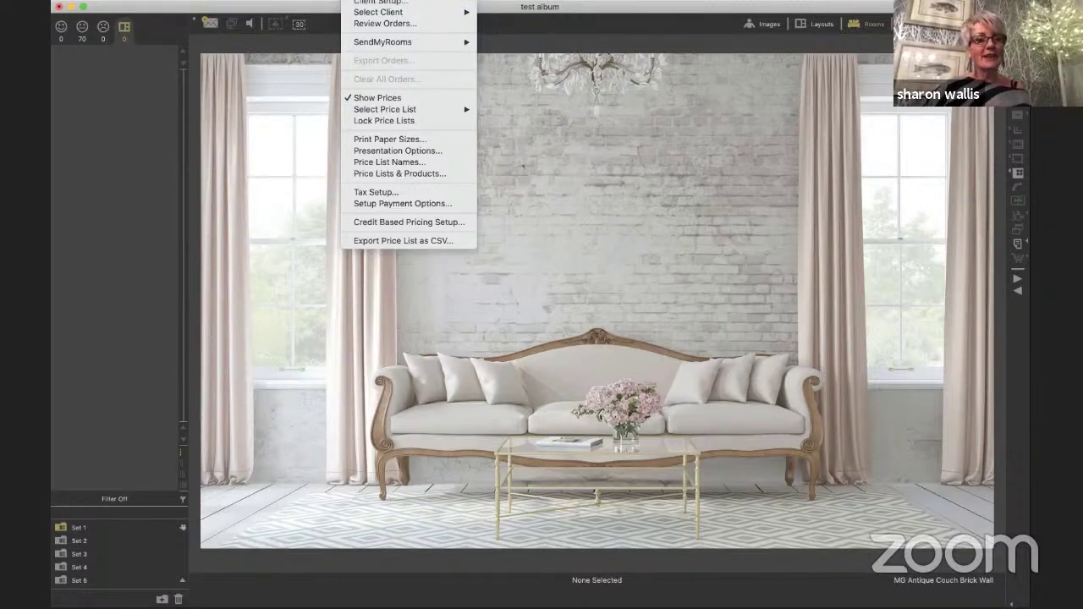
Choose SendMyRooms > Send Invitation... from the ProSelect app menu
{"action": "mouse_move", "coordinate": [355, 42]}
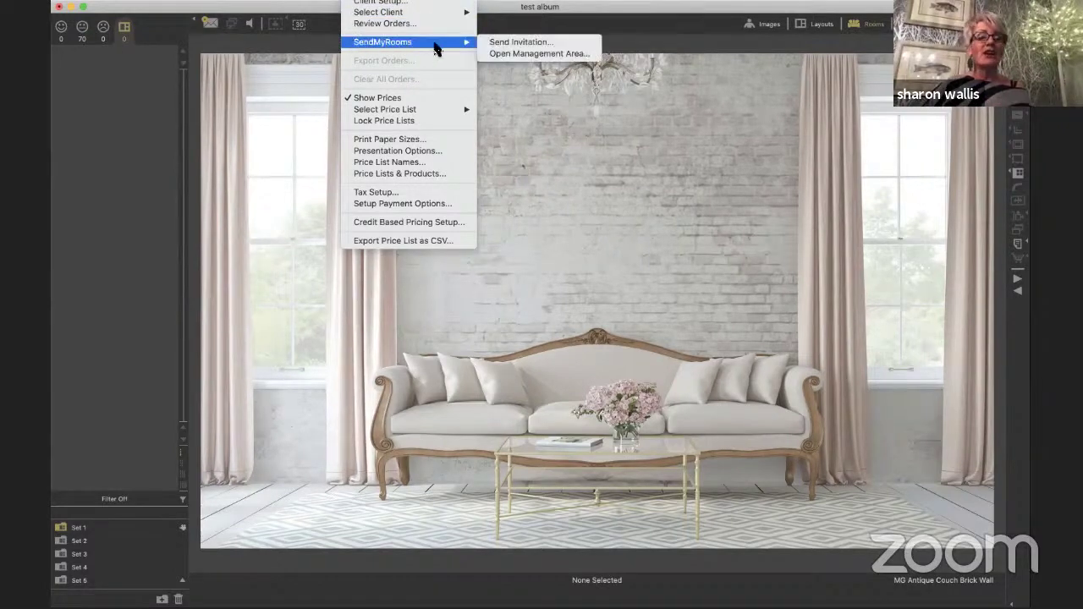
{"action": "left_click", "coordinate": [494, 43]}
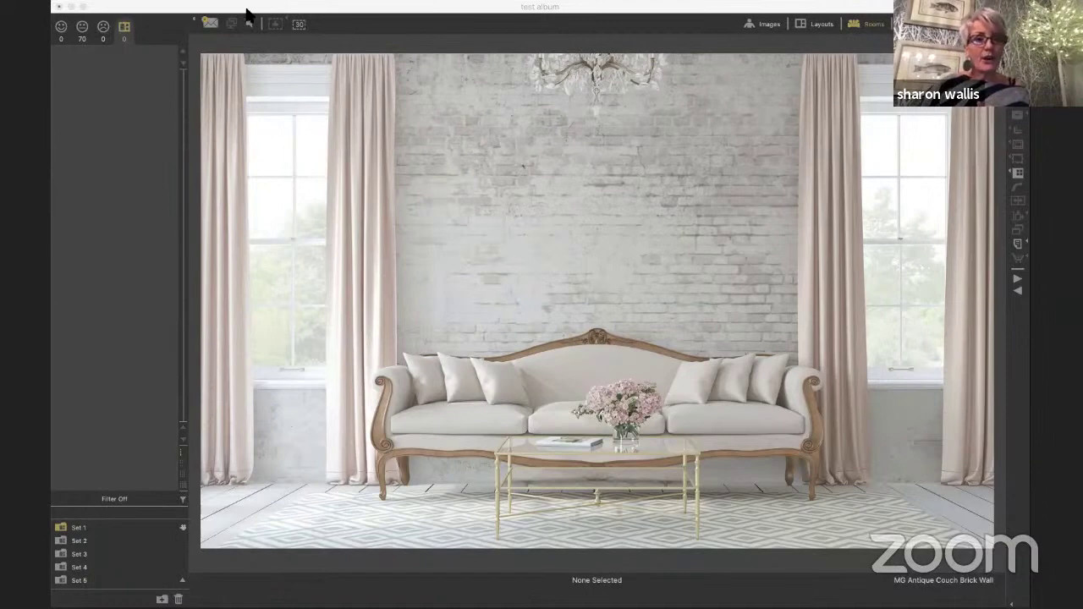
Bring the album window forward and show the Rooms overview with the MG Antique Couch Brick Wall room
{"action": "left_click", "coordinate": [880, 29]}
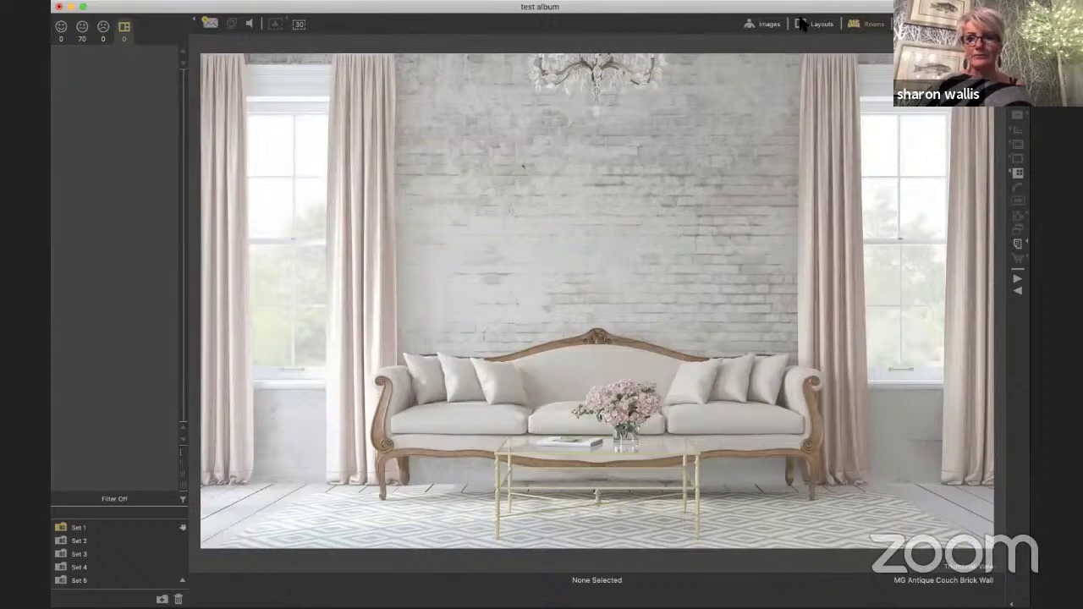
{"action": "left_click", "coordinate": [849, 26]}
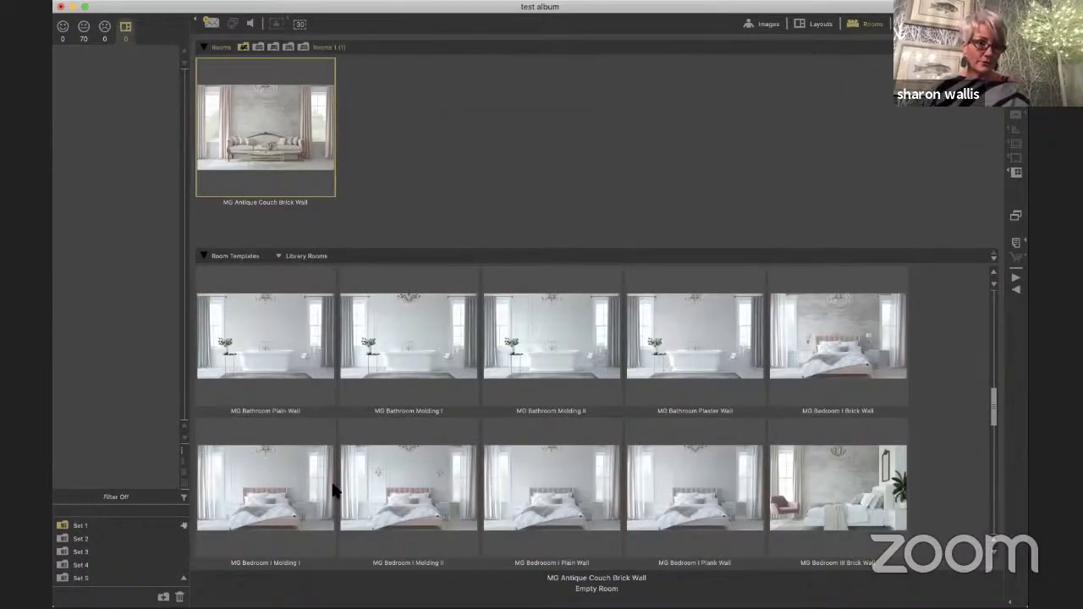
Switch the room source to Album Rooms and open the second Living Rm 1 photo as the room
{"action": "left_click", "coordinate": [287, 258]}
{"action": "left_click", "coordinate": [289, 283]}
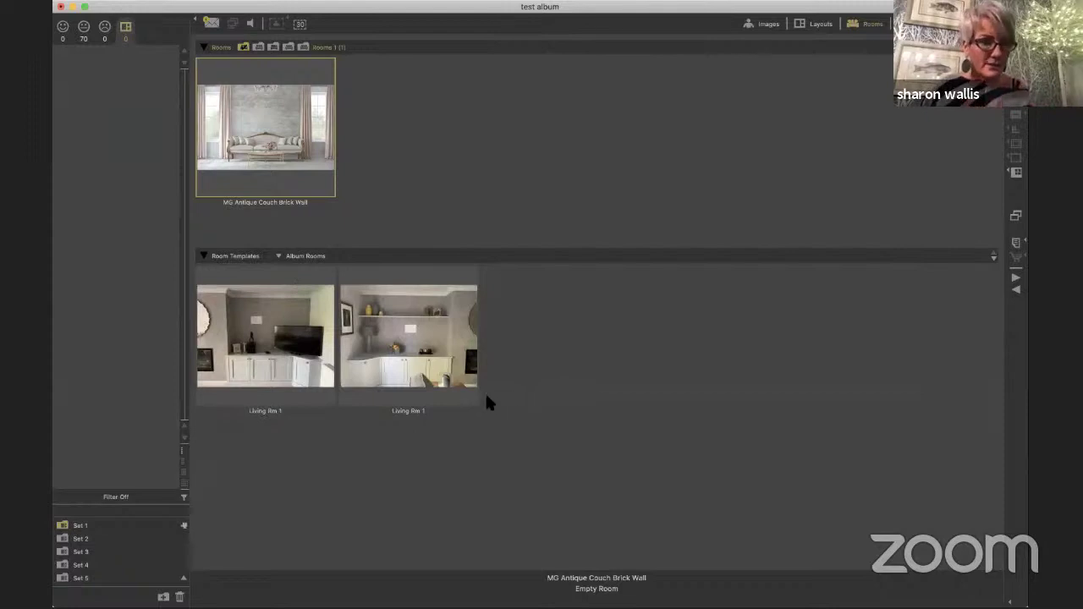
{"action": "double_click", "coordinate": [436, 362]}
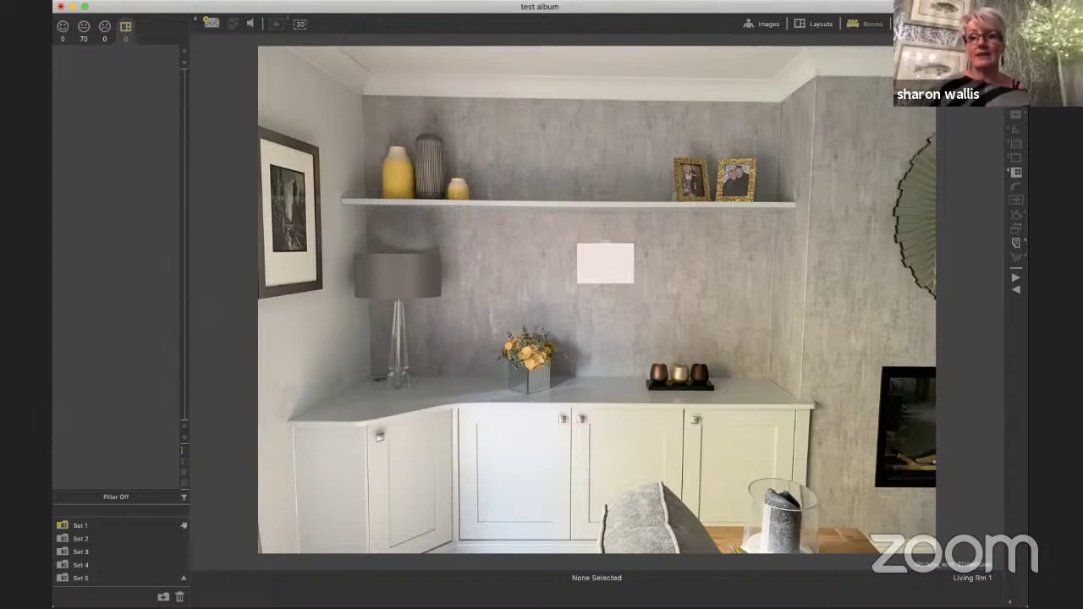
Return to the rooms grid, glance at the layout template categories, then go to the Images view
{"action": "key", "text": "Escape"}
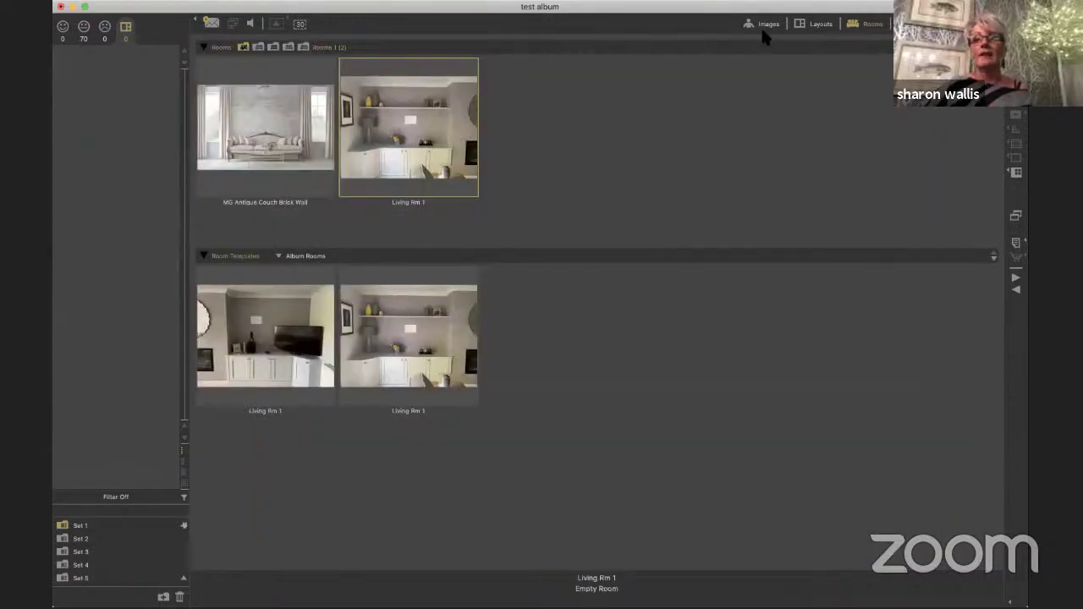
{"action": "left_click", "coordinate": [803, 25]}
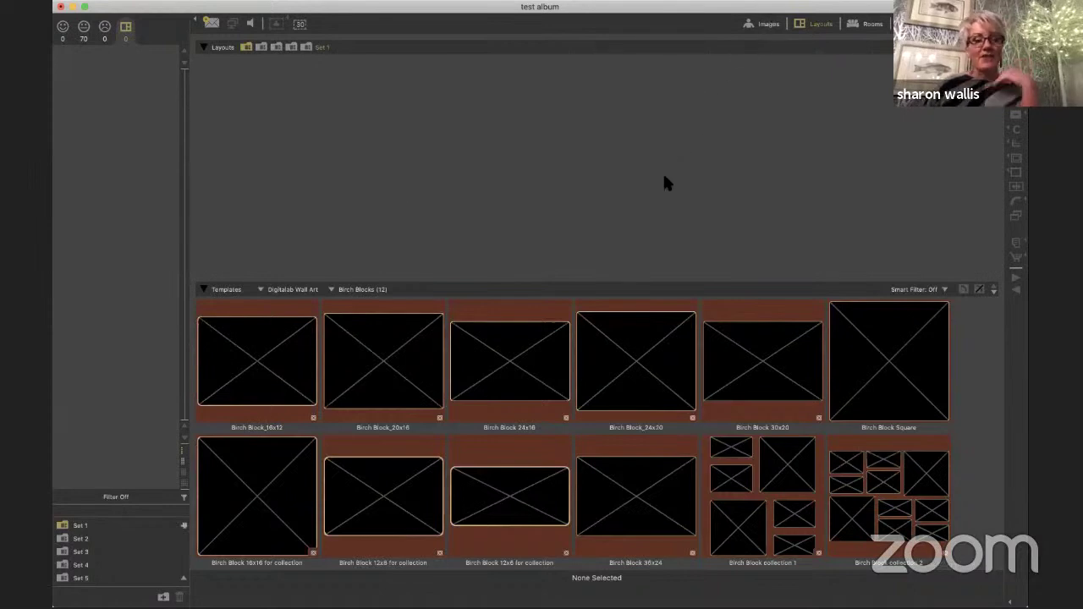
{"action": "left_click", "coordinate": [261, 290]}
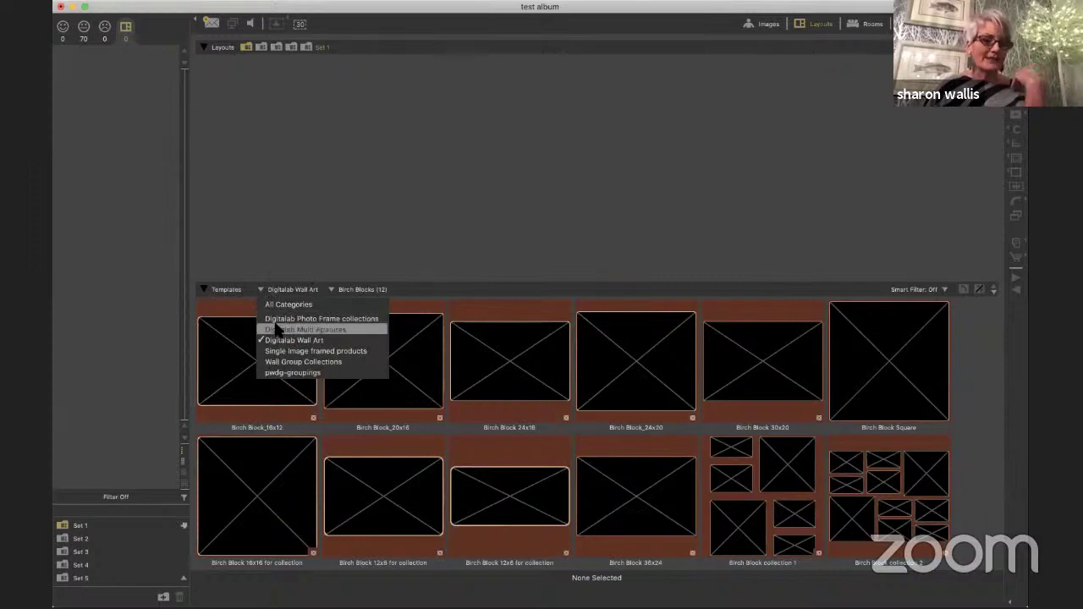
{"action": "left_click", "coordinate": [302, 238]}
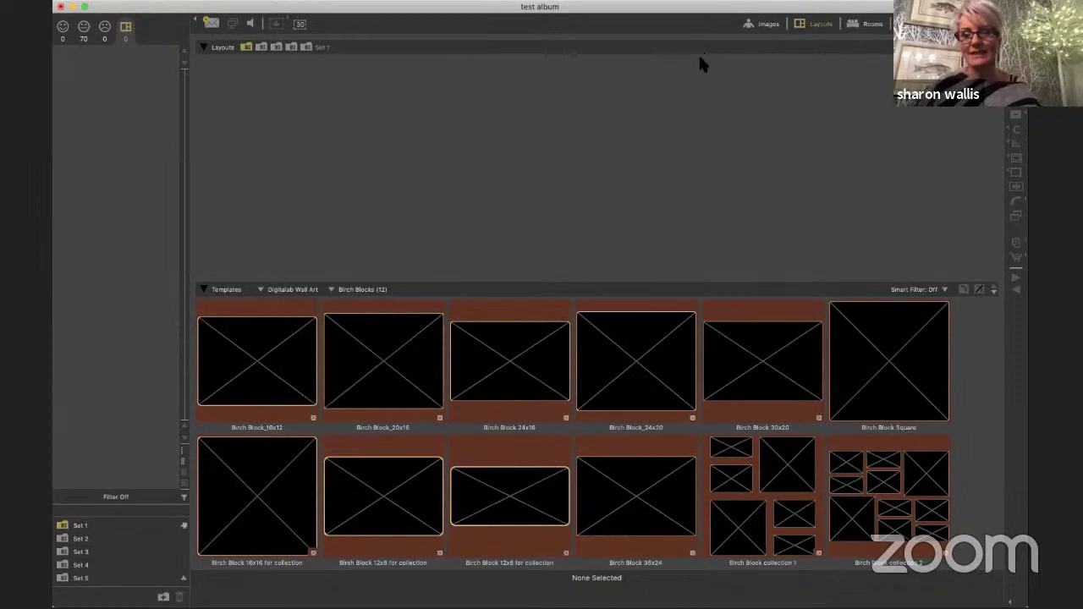
{"action": "left_click", "coordinate": [747, 26]}
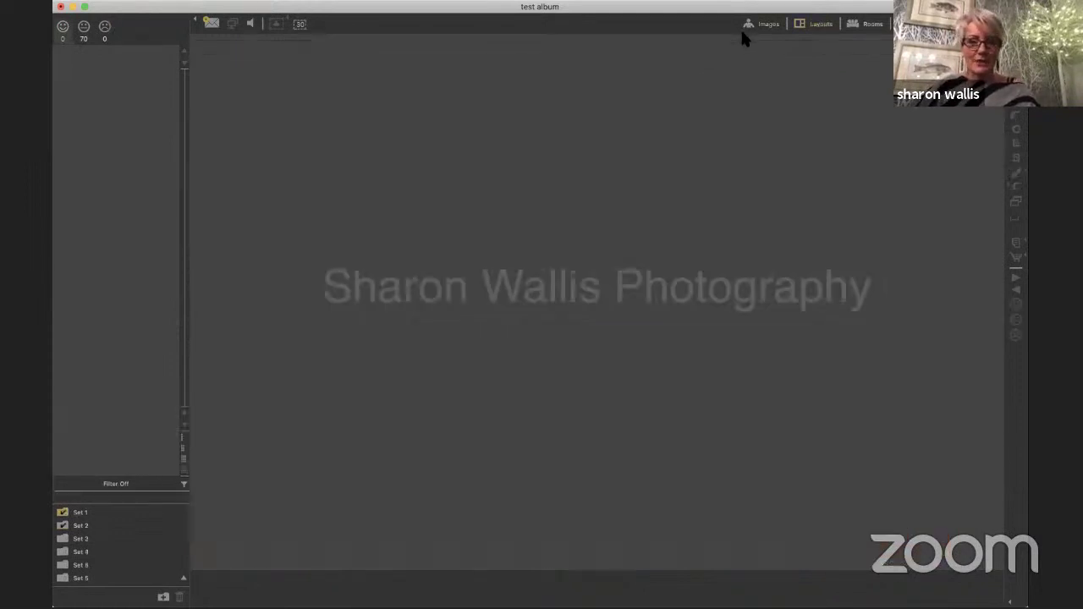
Filter to the 70 middle-rated photos and bring up the Birch Blocks layout templates
{"action": "left_click", "coordinate": [84, 28]}
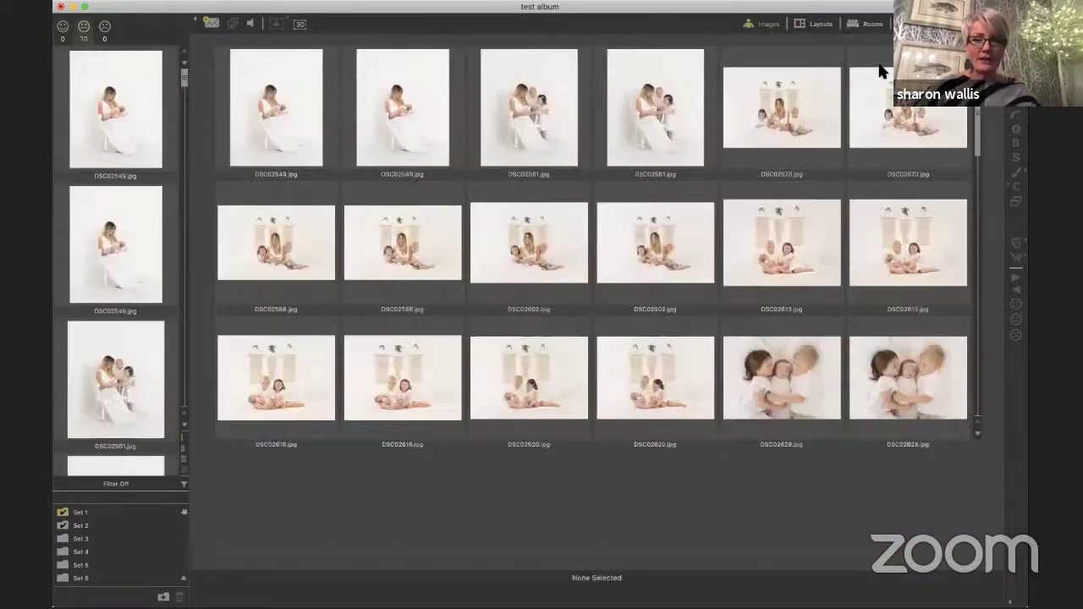
{"action": "left_click", "coordinate": [802, 31]}
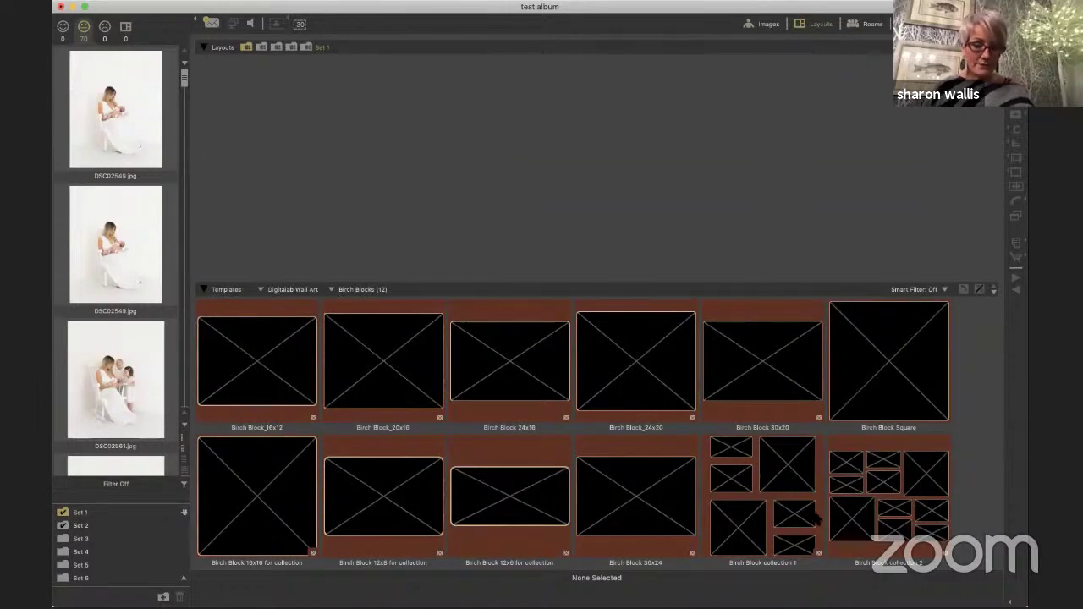
Change the template category to Digitalab Multi Apatures, listing its 13 mount designs
{"action": "left_click", "coordinate": [261, 290]}
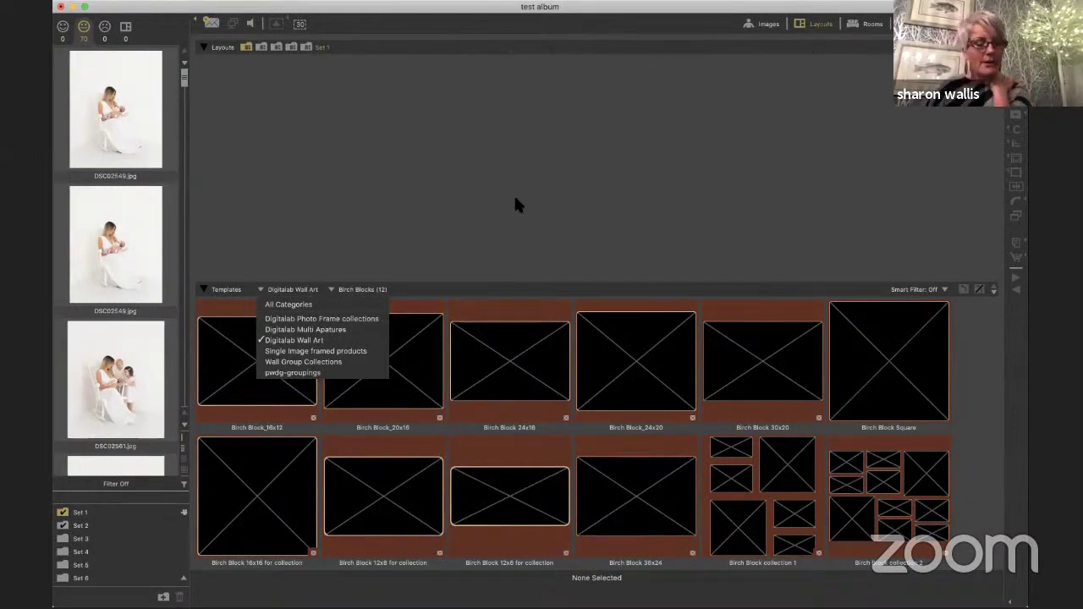
{"action": "left_click", "coordinate": [346, 330]}
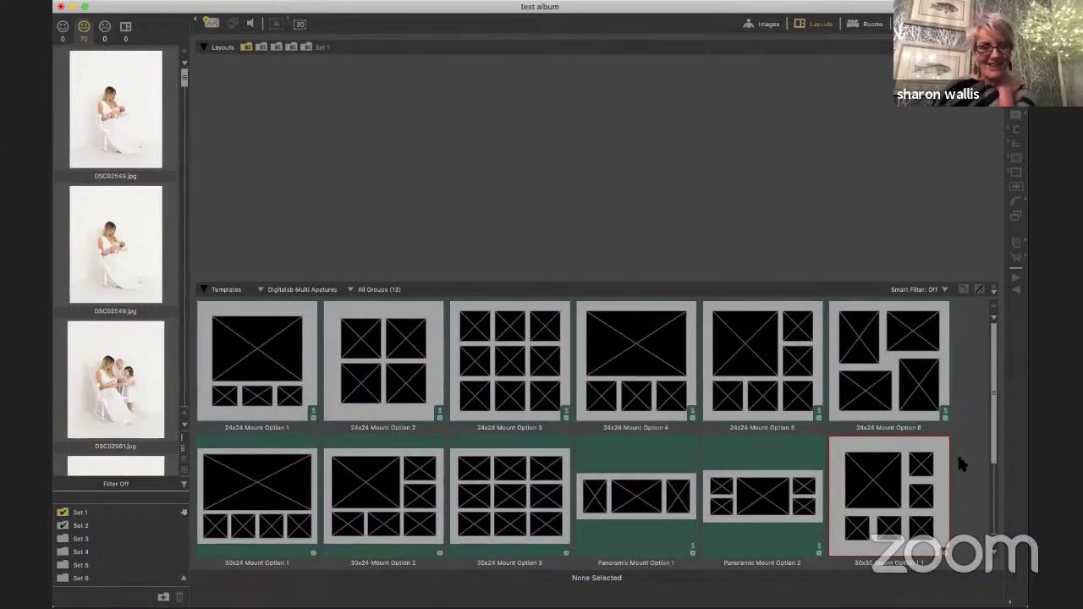
{"action": "left_click", "coordinate": [305, 291]}
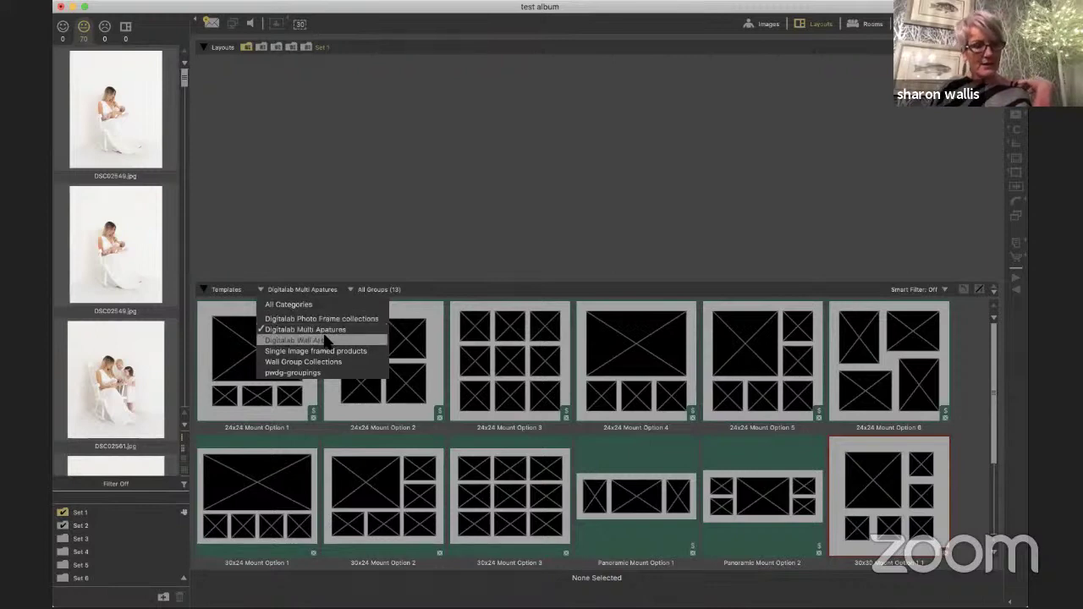
{"action": "left_click", "coordinate": [349, 291]}
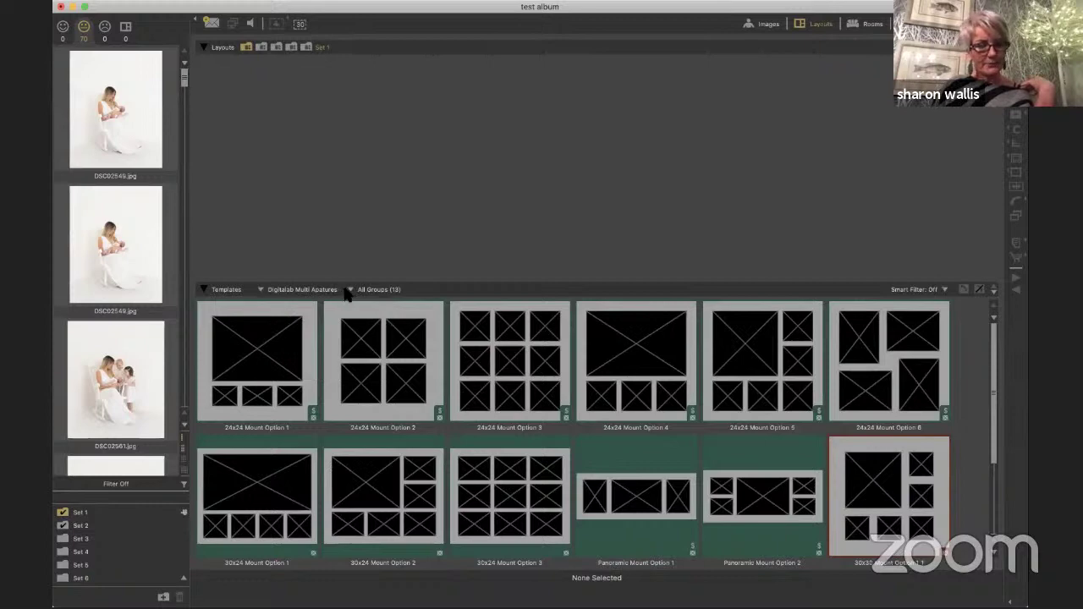
{"action": "left_click", "coordinate": [350, 290]}
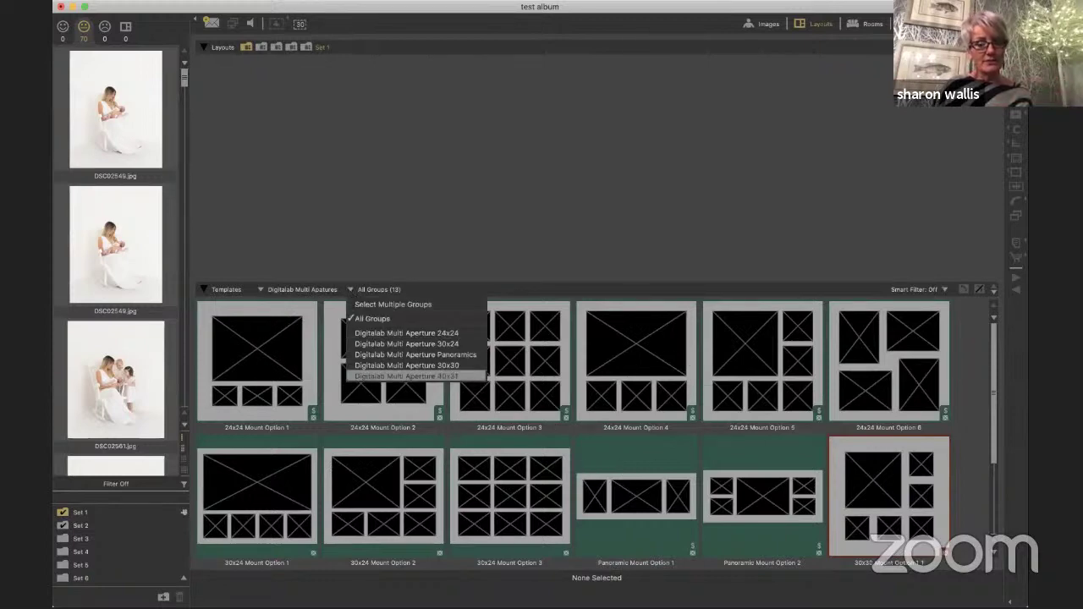
Browse the 24x24, 30x24 and panoramic mount template groups one by one
{"action": "left_click", "coordinate": [562, 399]}
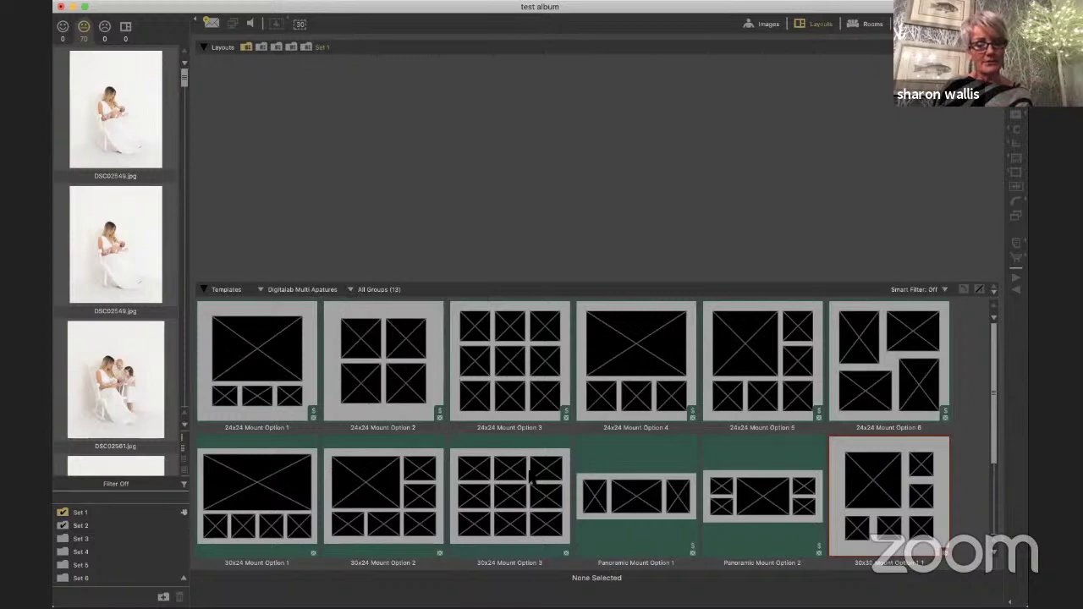
{"action": "left_click", "coordinate": [351, 290]}
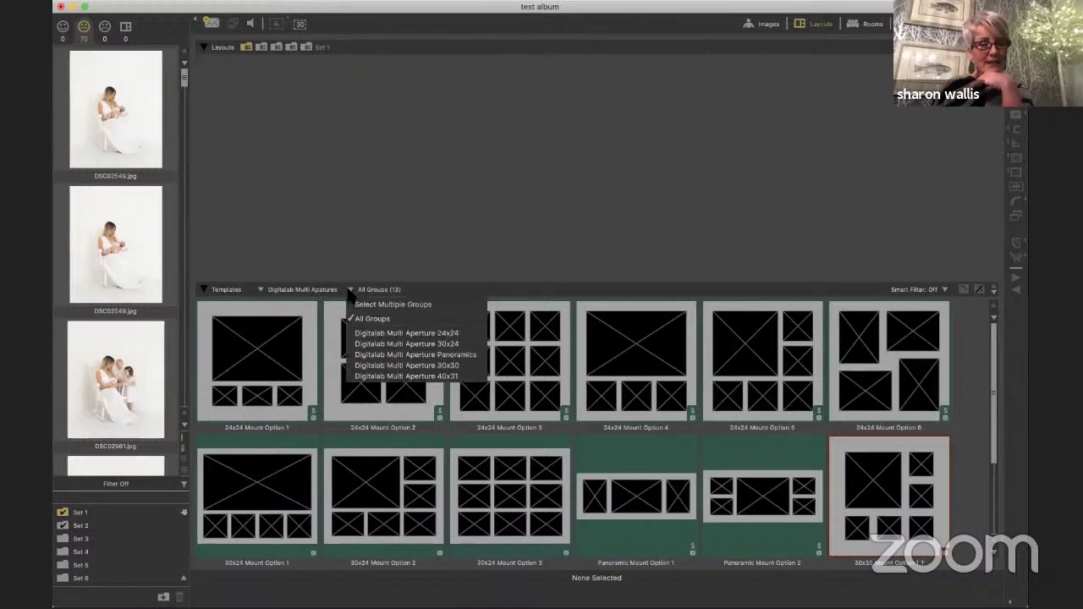
{"action": "left_click", "coordinate": [400, 334]}
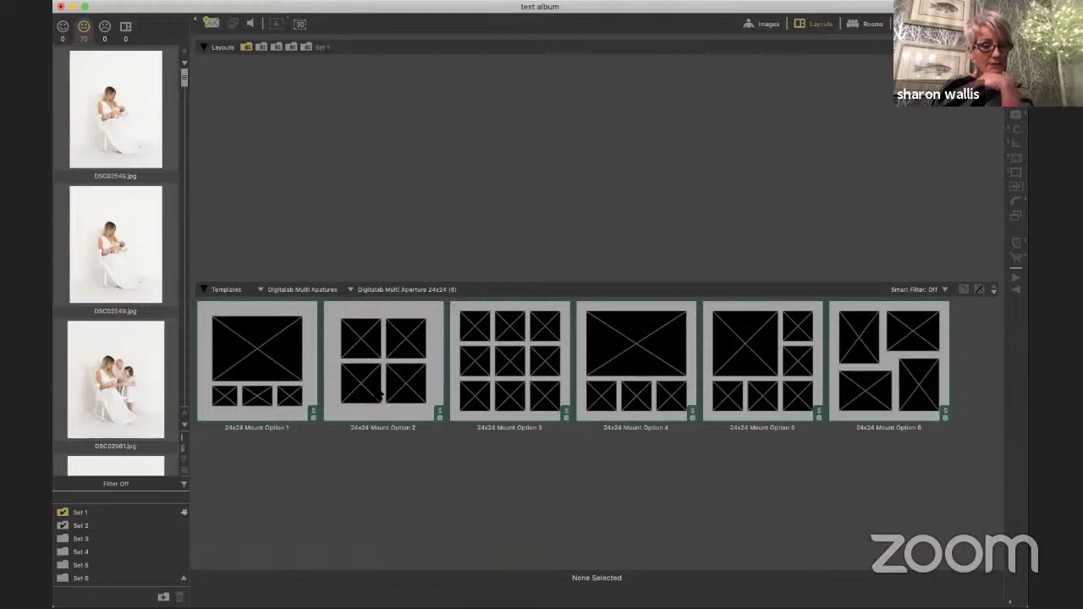
{"action": "left_click", "coordinate": [351, 289]}
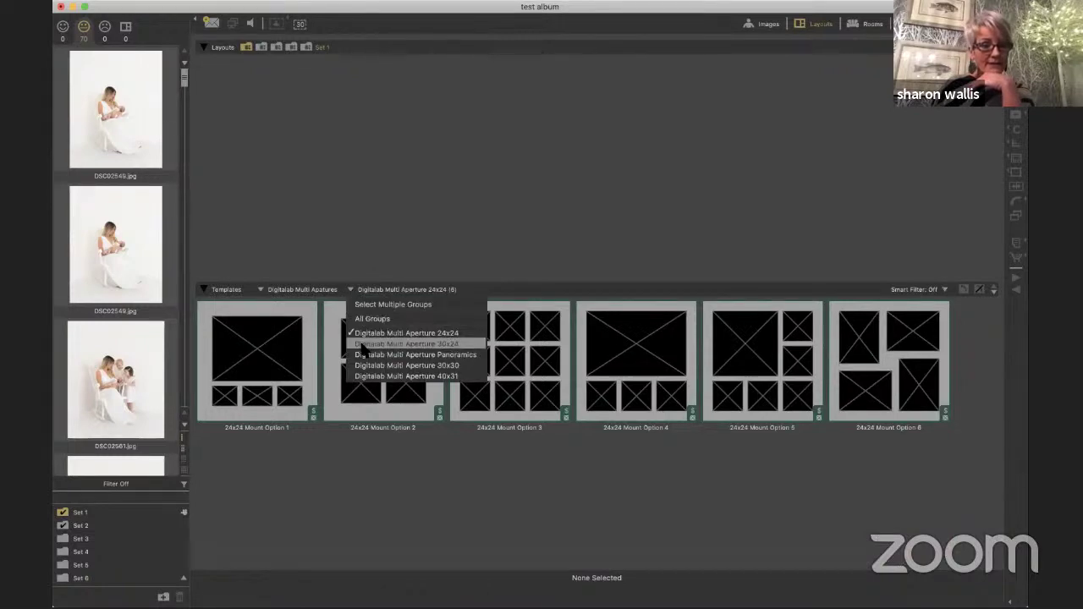
{"action": "left_click", "coordinate": [364, 344]}
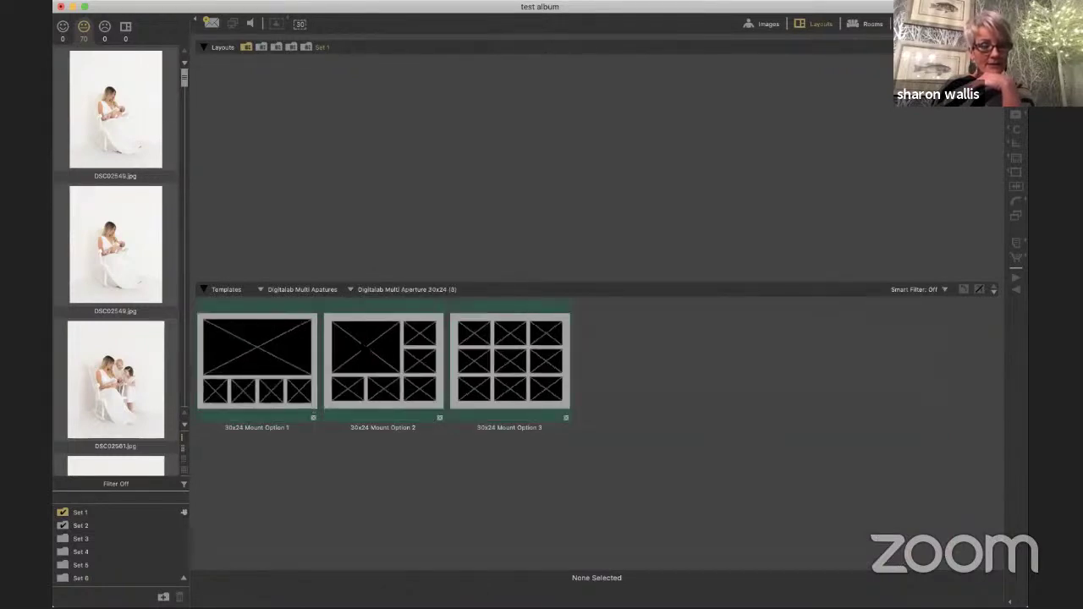
{"action": "left_click", "coordinate": [351, 290]}
{"action": "left_click", "coordinate": [358, 355]}
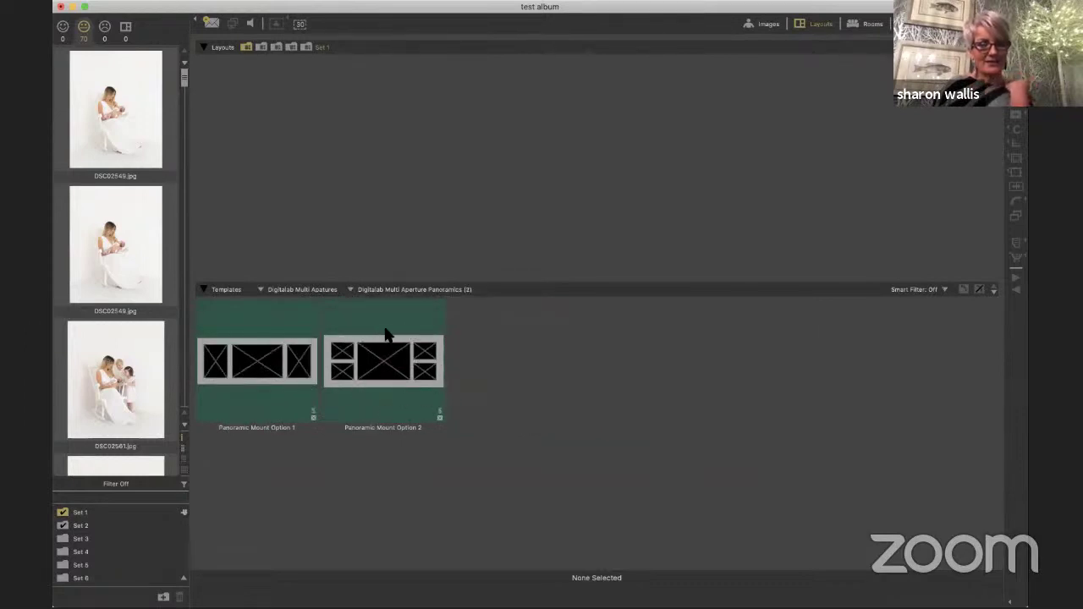
Check the 30x30 and 40x31 groups, then settle on Digitalab Multi Aperture Panoramics
{"action": "left_click", "coordinate": [350, 291]}
{"action": "left_click", "coordinate": [406, 366]}
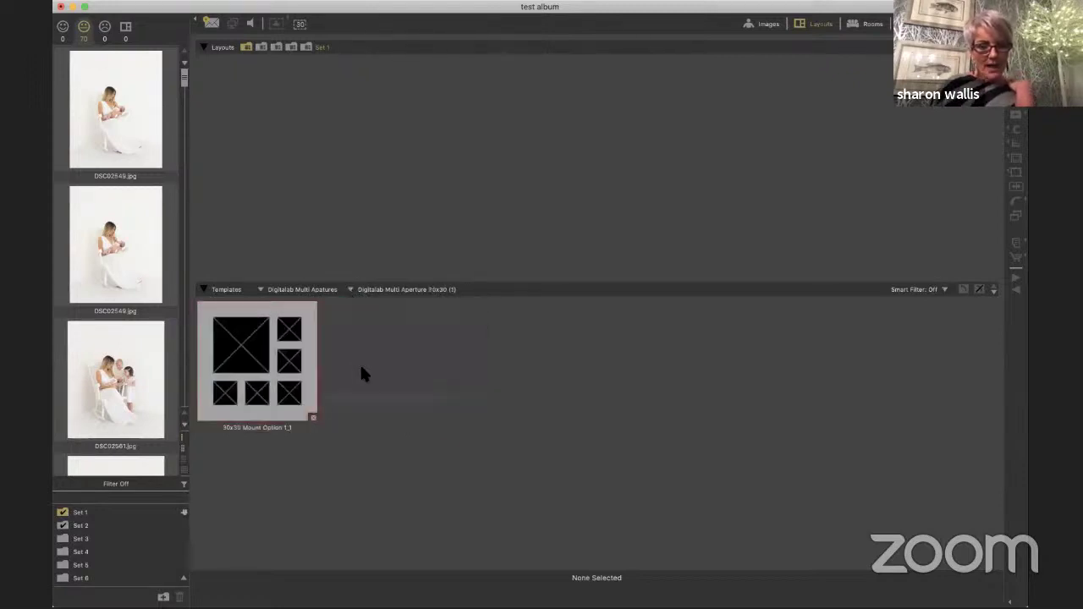
{"action": "left_click", "coordinate": [350, 290]}
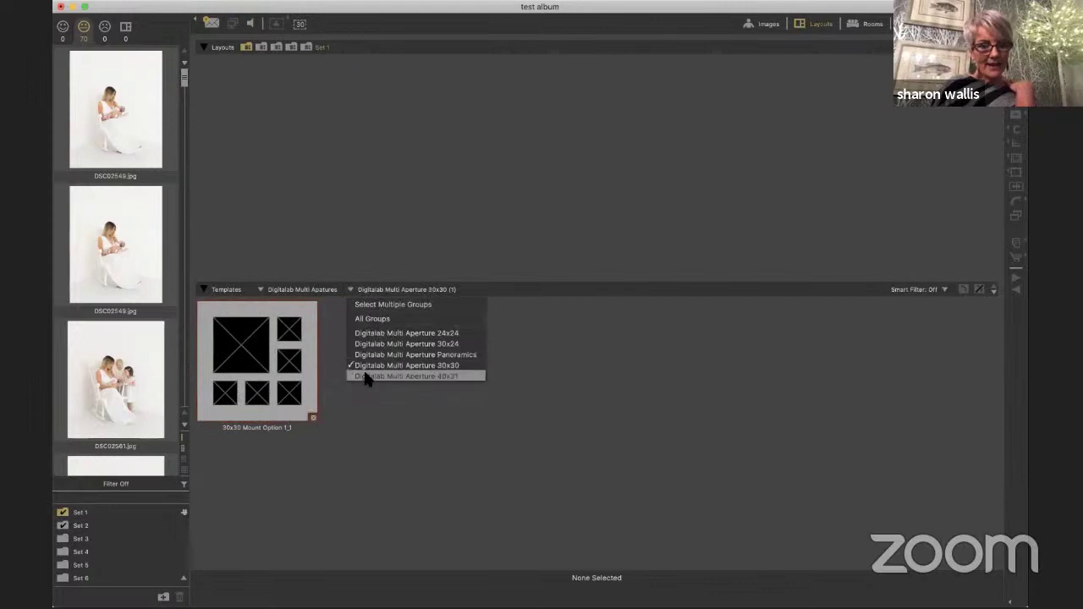
{"action": "left_click", "coordinate": [364, 381]}
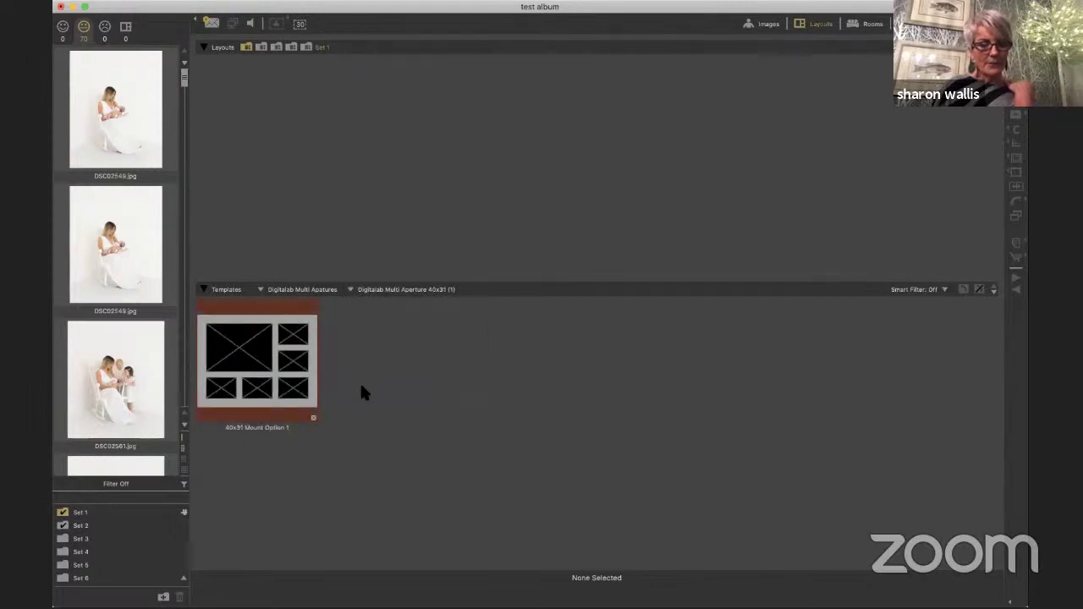
{"action": "left_click", "coordinate": [350, 290]}
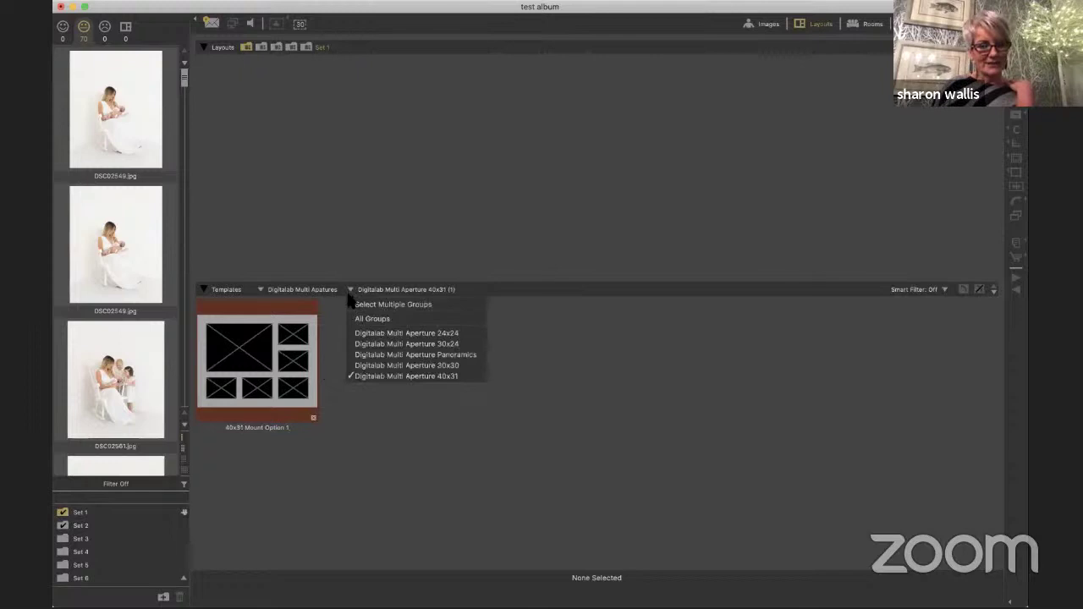
{"action": "left_click", "coordinate": [374, 355]}
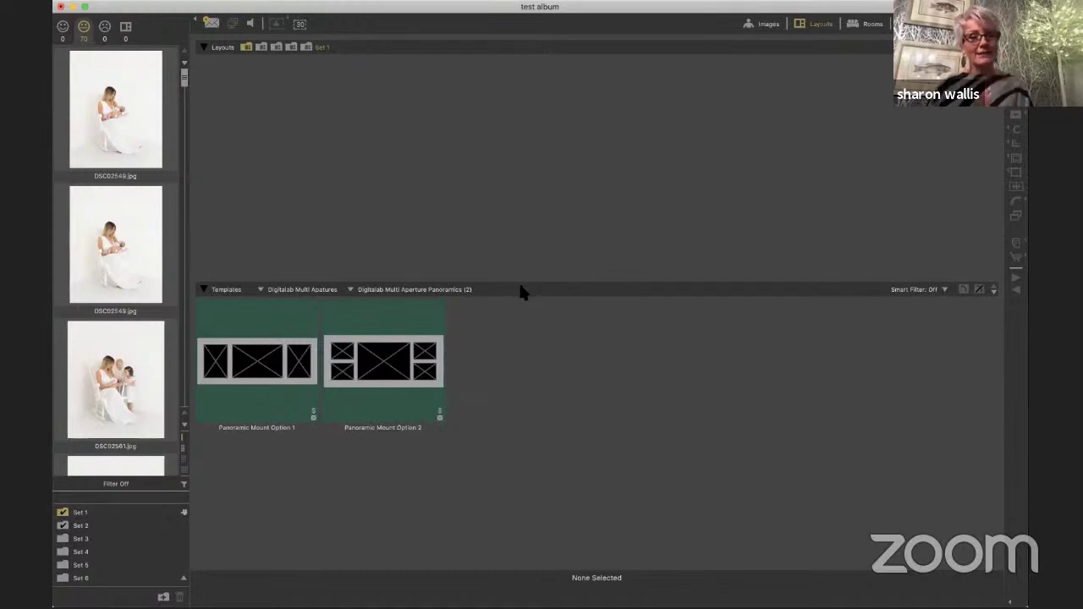
Open Panoramic Mount Option 2, a 32.0 x 14.0in five-opening layout, and scroll the filmstrip
{"action": "double_click", "coordinate": [450, 340]}
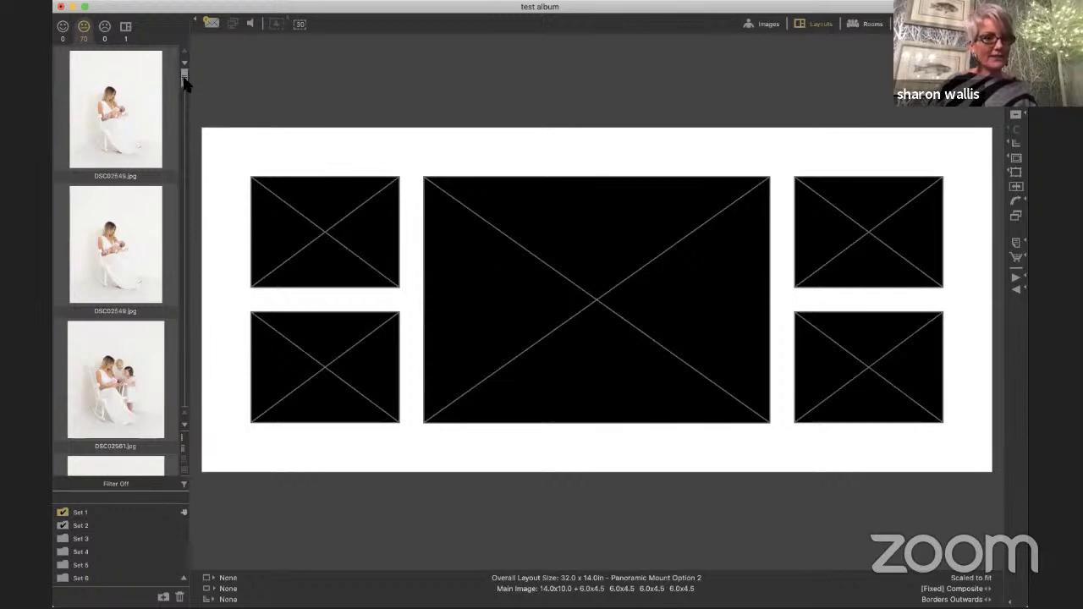
{"action": "left_click_drag", "start_coordinate": [185, 80], "coordinate": [180, 287]}
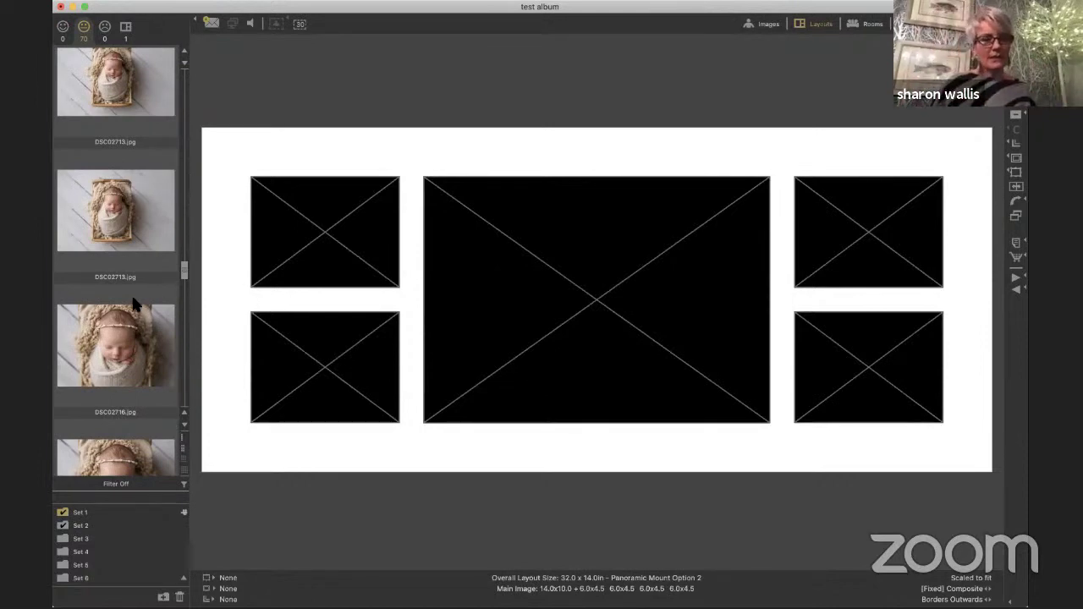
{"action": "scroll", "coordinate": [185, 279], "scroll_direction": "down", "scroll_amount": 15}
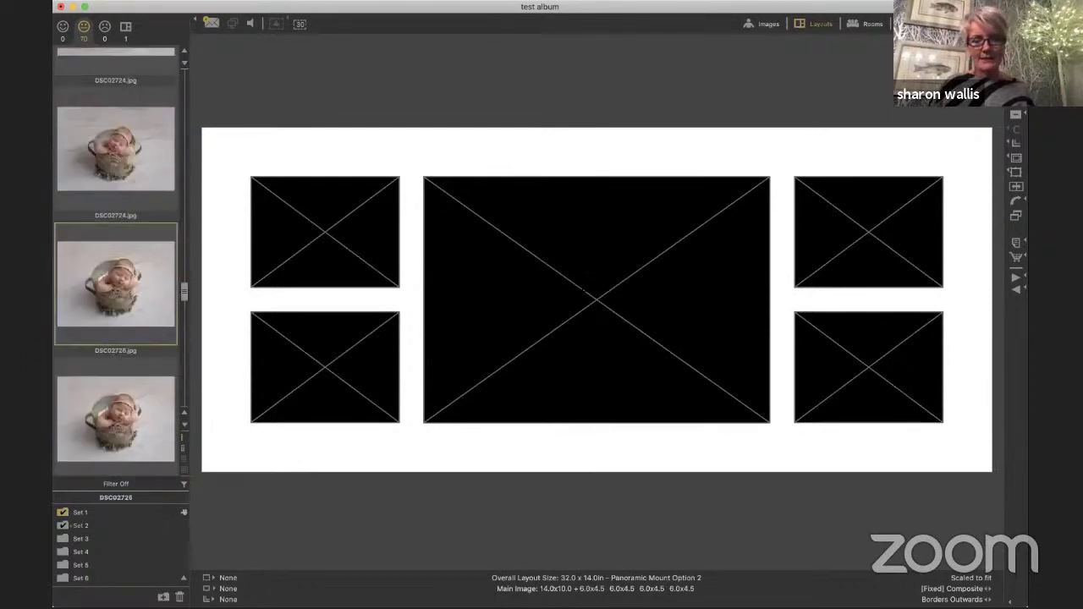
Put DSC02724, the baby-in-bucket photo, in the large centre frame, replacing DSC02726
{"action": "left_click_drag", "start_coordinate": [116, 283], "coordinate": [580, 304]}
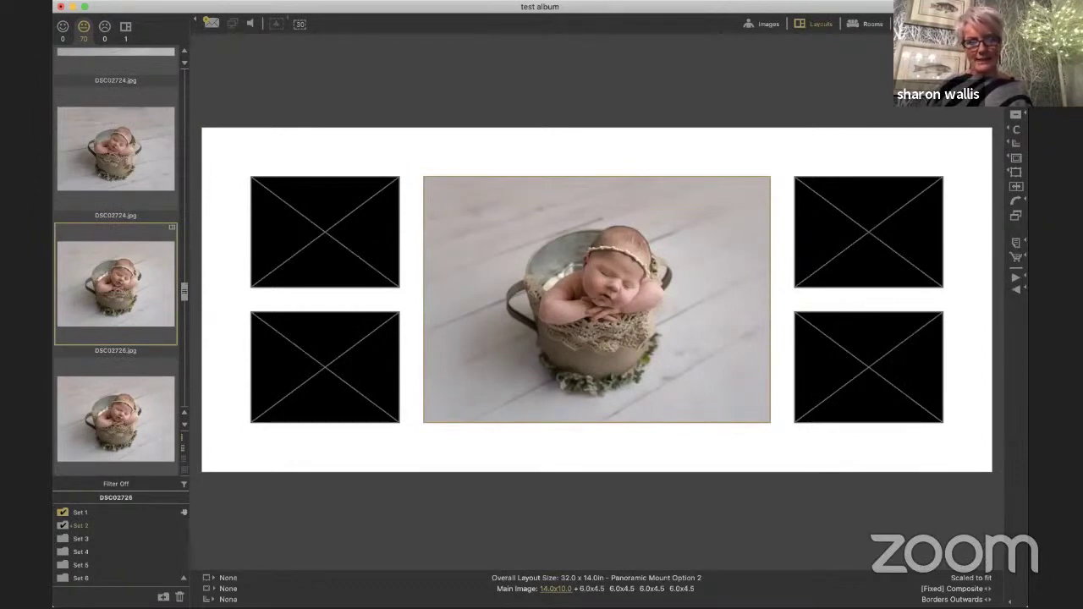
{"action": "scroll", "coordinate": [155, 165], "scroll_direction": "up", "scroll_amount": 3}
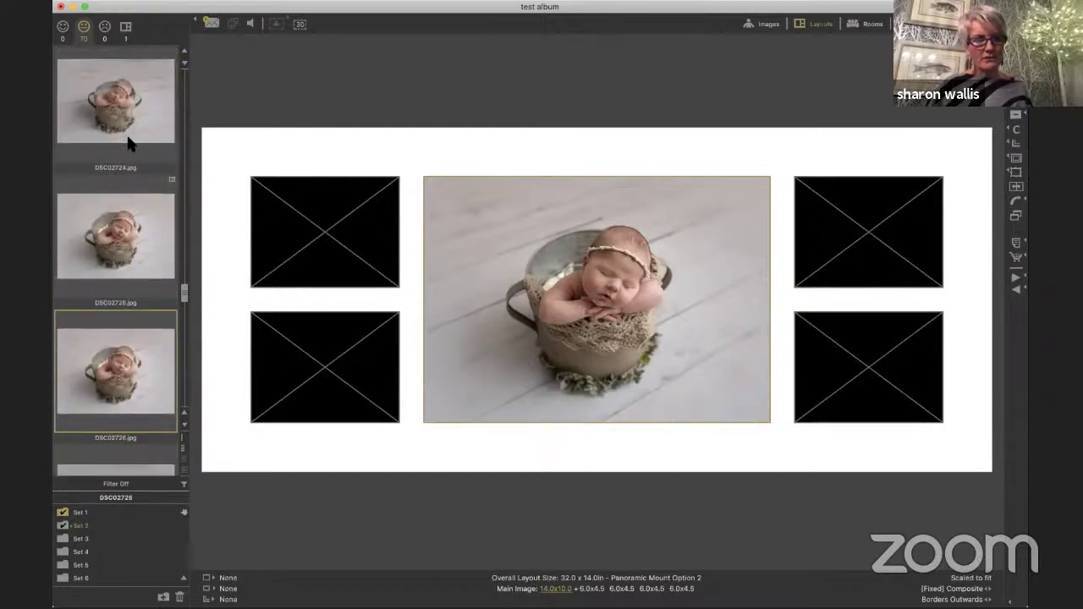
{"action": "scroll", "coordinate": [130, 144], "scroll_direction": "down", "scroll_amount": 1}
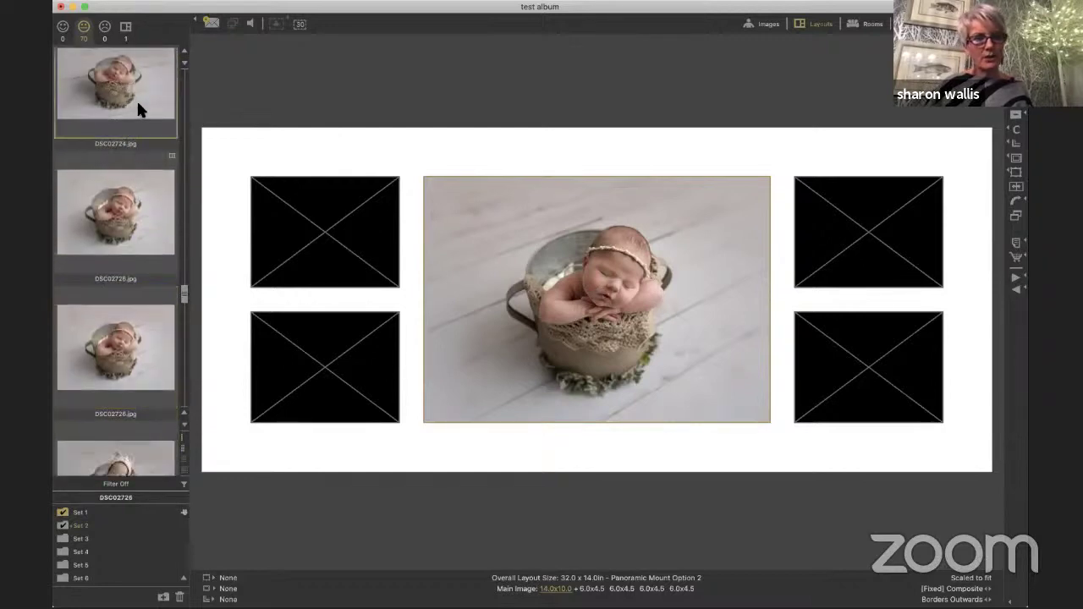
{"action": "left_click_drag", "start_coordinate": [136, 98], "coordinate": [643, 309]}
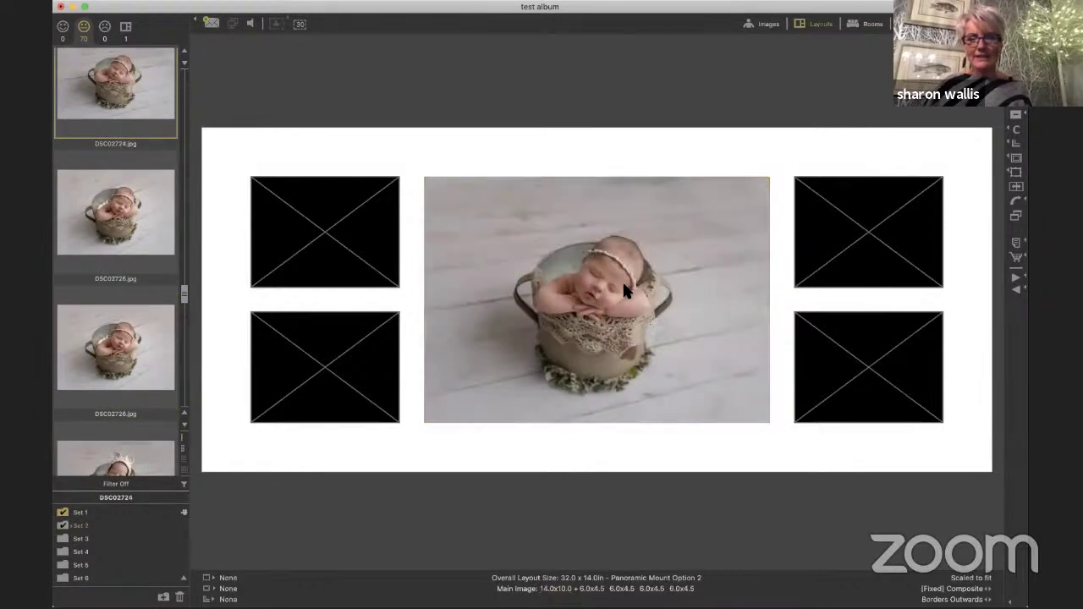
Enlarge the centre photo slightly, trying a rotation and then straightening it back
{"action": "left_click", "coordinate": [621, 288]}
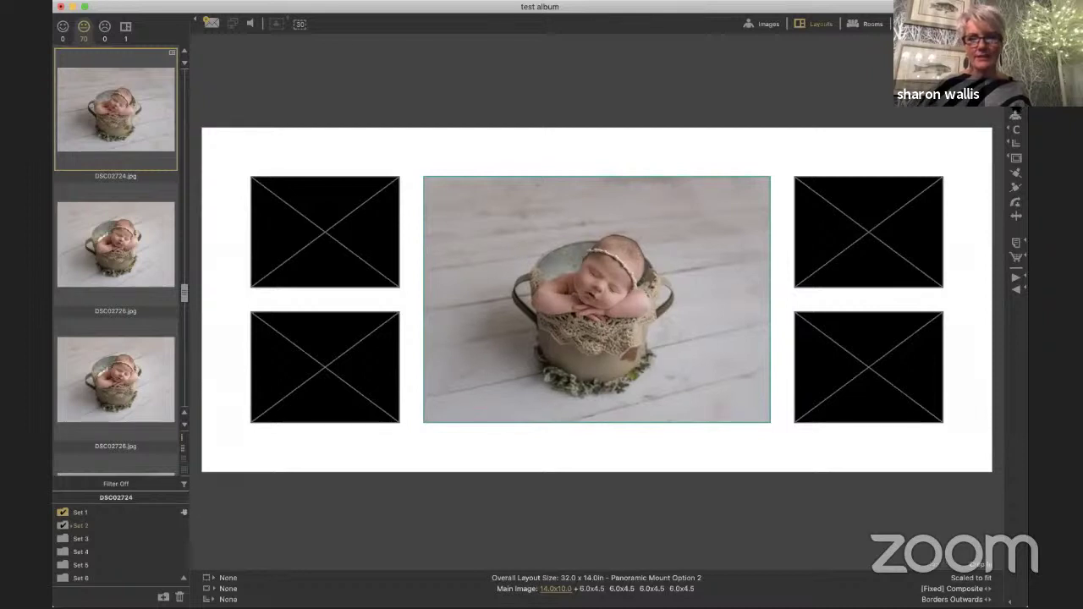
{"action": "left_click", "coordinate": [1016, 116]}
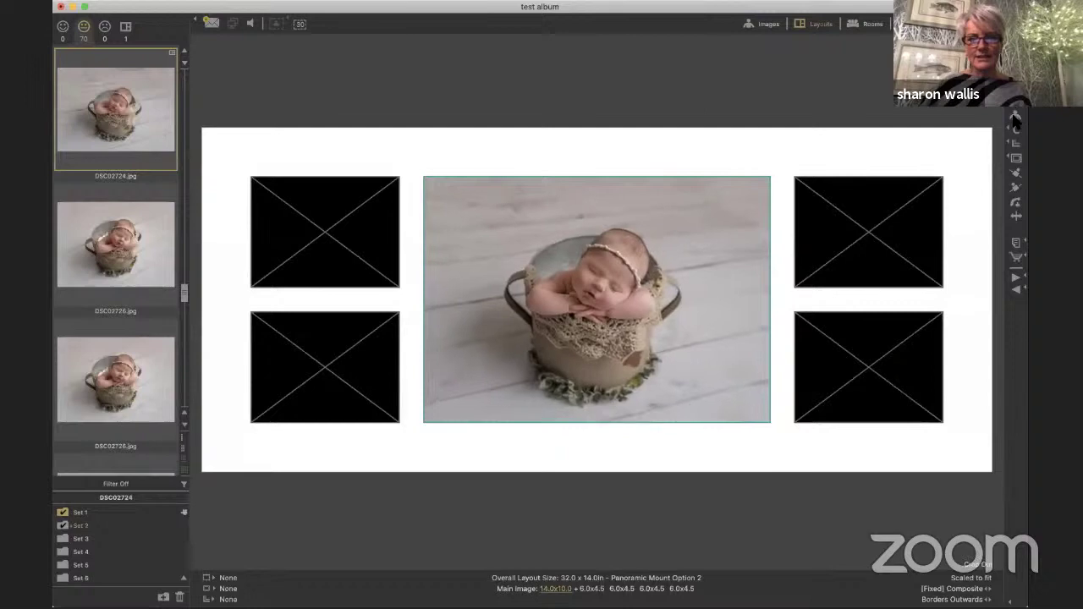
{"action": "left_click", "coordinate": [1016, 173]}
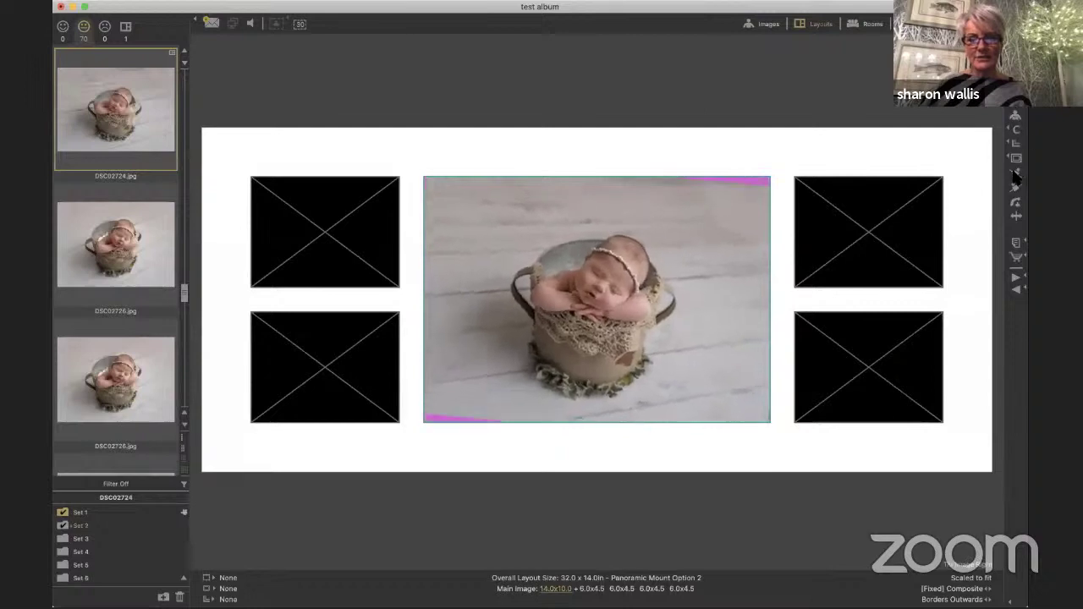
{"action": "left_click", "coordinate": [1017, 188]}
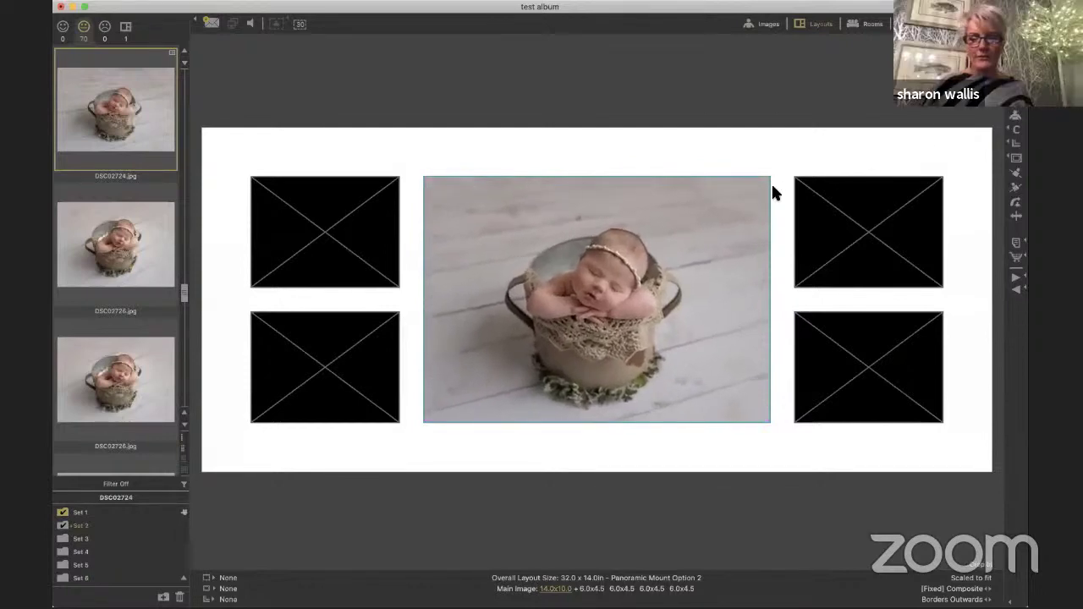
{"action": "scroll", "coordinate": [656, 275], "scroll_direction": "up", "scroll_amount": 3}
{"action": "scroll", "coordinate": [656, 275], "scroll_direction": "down", "scroll_amount": 3}
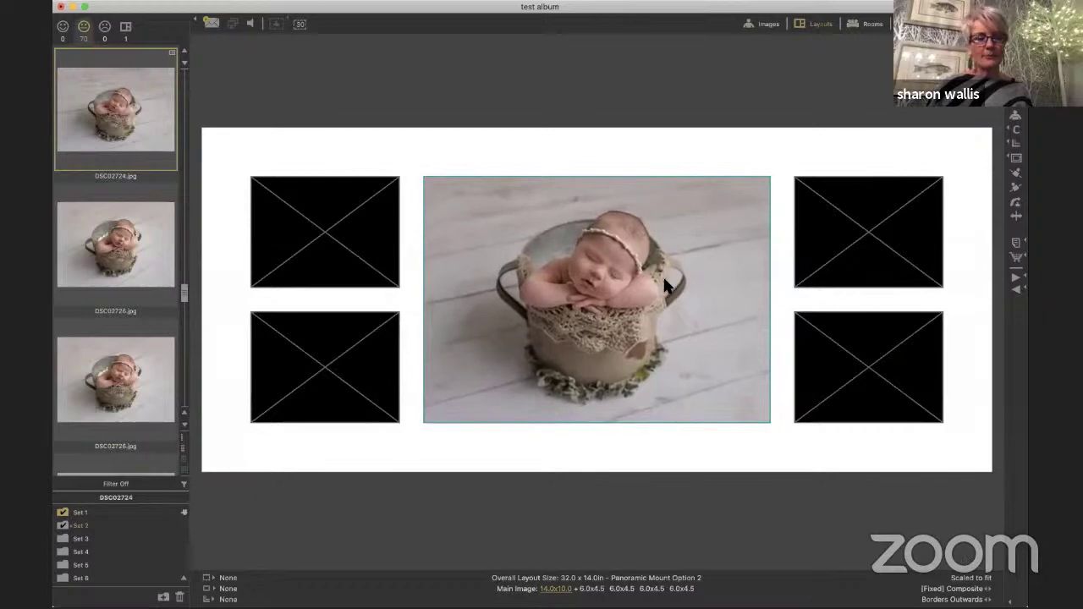
Place DSC02730 in the top-left opening and DSC02765 in the top-right opening
{"action": "left_click_drag", "start_coordinate": [182, 297], "coordinate": [185, 314]}
{"action": "left_click_drag", "start_coordinate": [119, 228], "coordinate": [309, 243]}
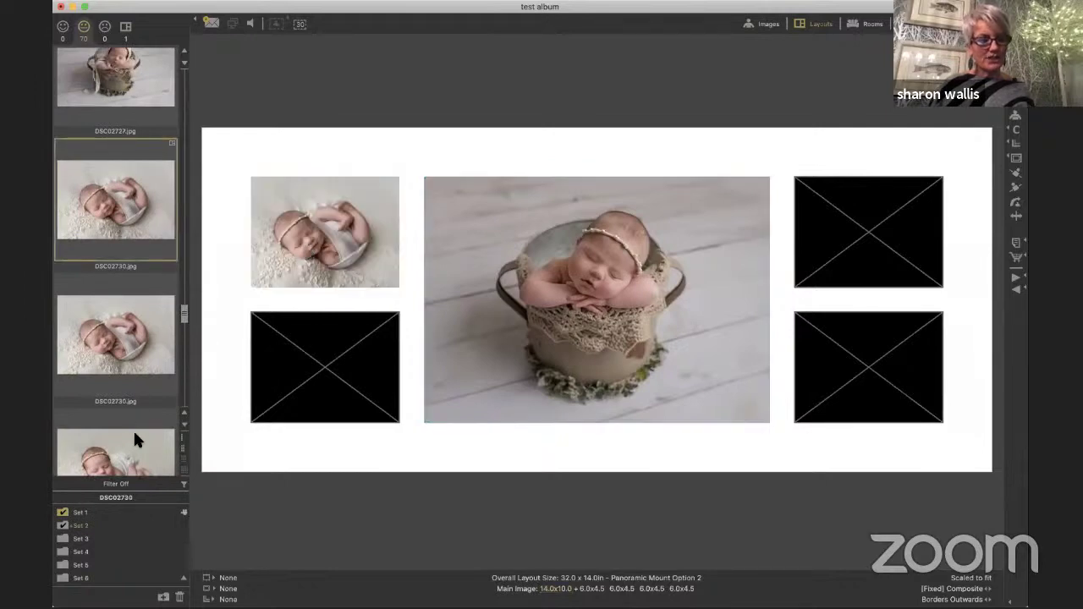
{"action": "left_click_drag", "start_coordinate": [185, 317], "coordinate": [184, 322]}
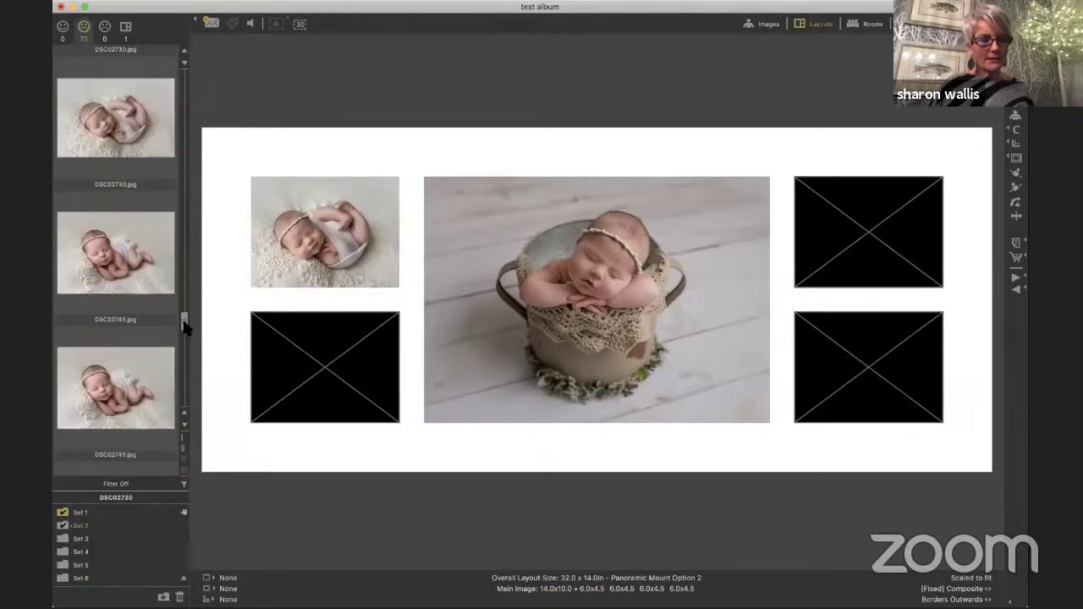
{"action": "left_click_drag", "start_coordinate": [129, 279], "coordinate": [841, 243]}
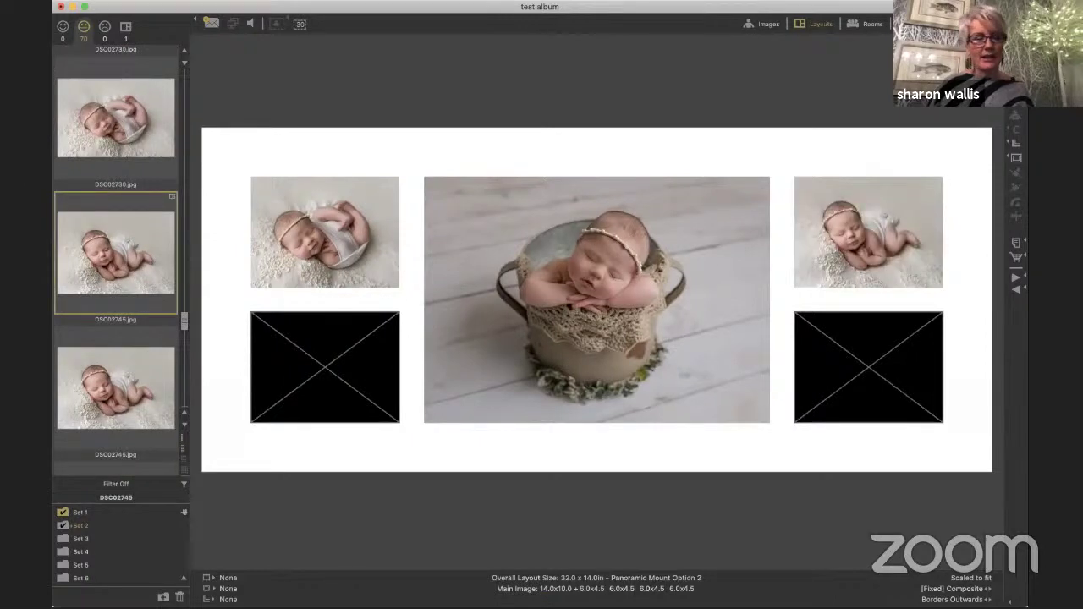
Fill the lower-left opening with a newborn photo and the lower-right with DSC02780
{"action": "scroll", "coordinate": [184, 325], "scroll_direction": "down", "scroll_amount": 5}
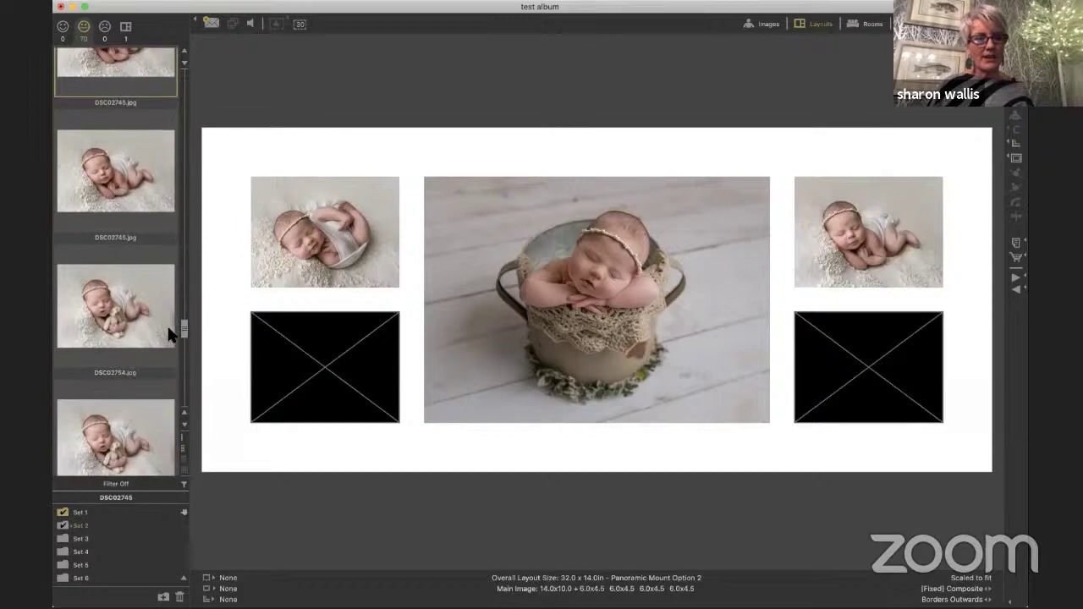
{"action": "left_click_drag", "start_coordinate": [184, 330], "coordinate": [185, 337]}
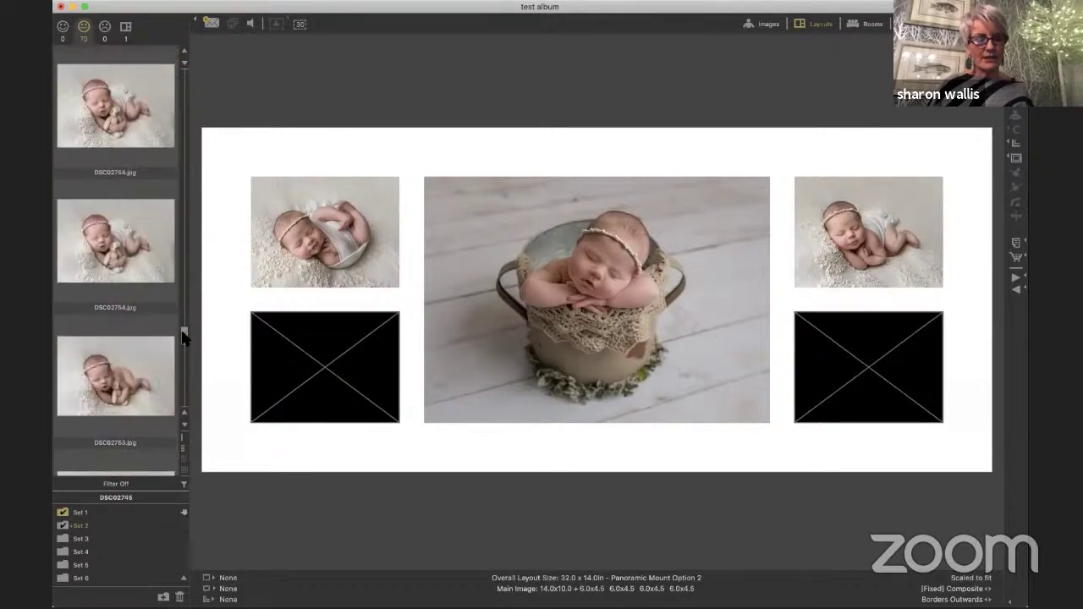
{"action": "left_click", "coordinate": [142, 385]}
{"action": "left_click_drag", "start_coordinate": [324, 367], "coordinate": [320, 373]}
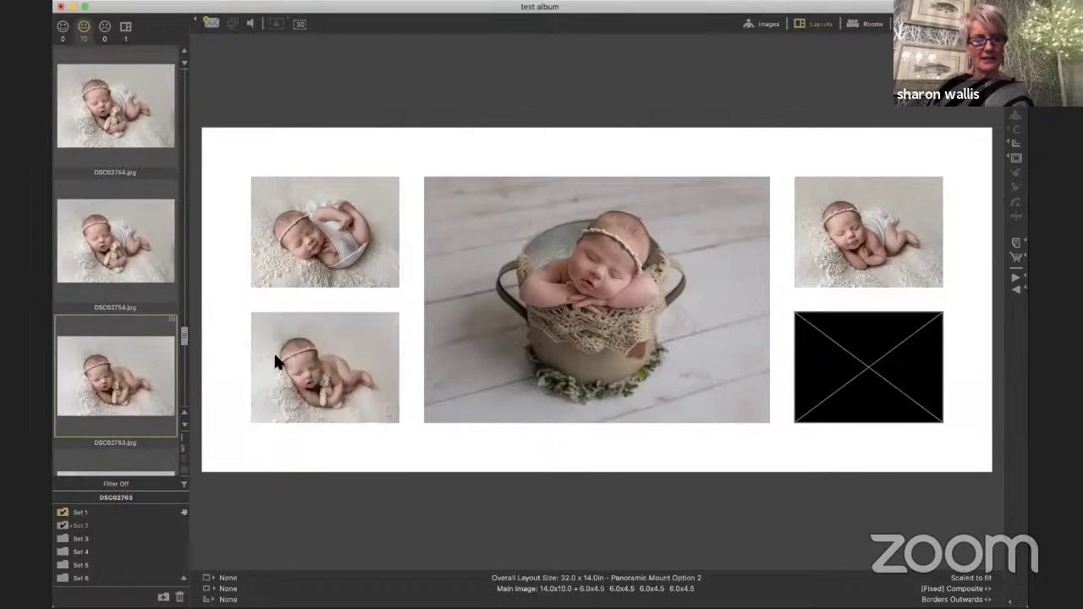
{"action": "scroll", "coordinate": [185, 339], "scroll_direction": "down", "scroll_amount": 10}
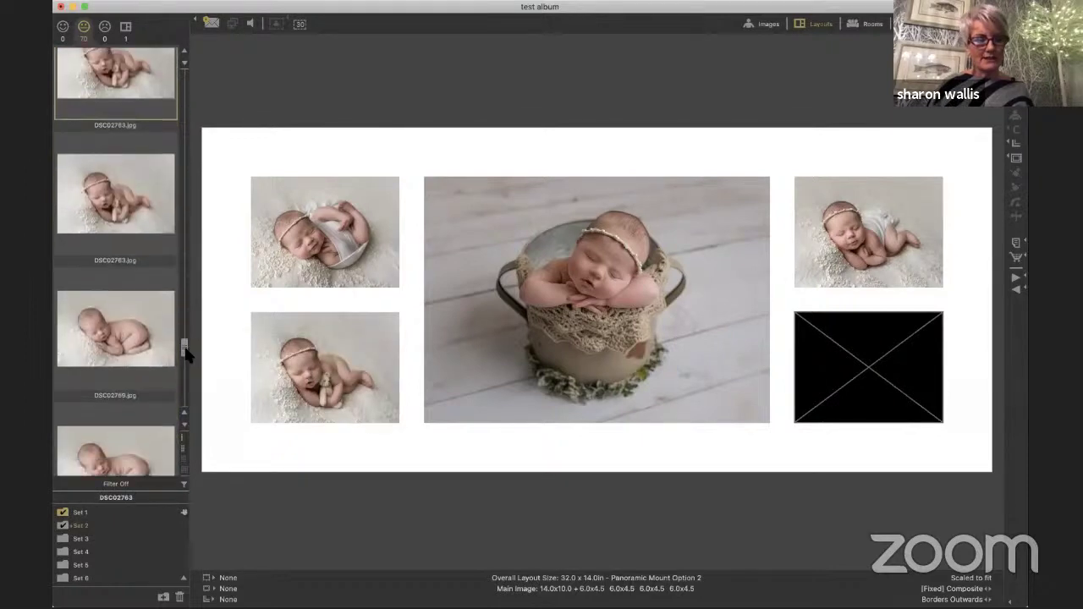
{"action": "left_click_drag", "start_coordinate": [316, 349], "coordinate": [312, 350]}
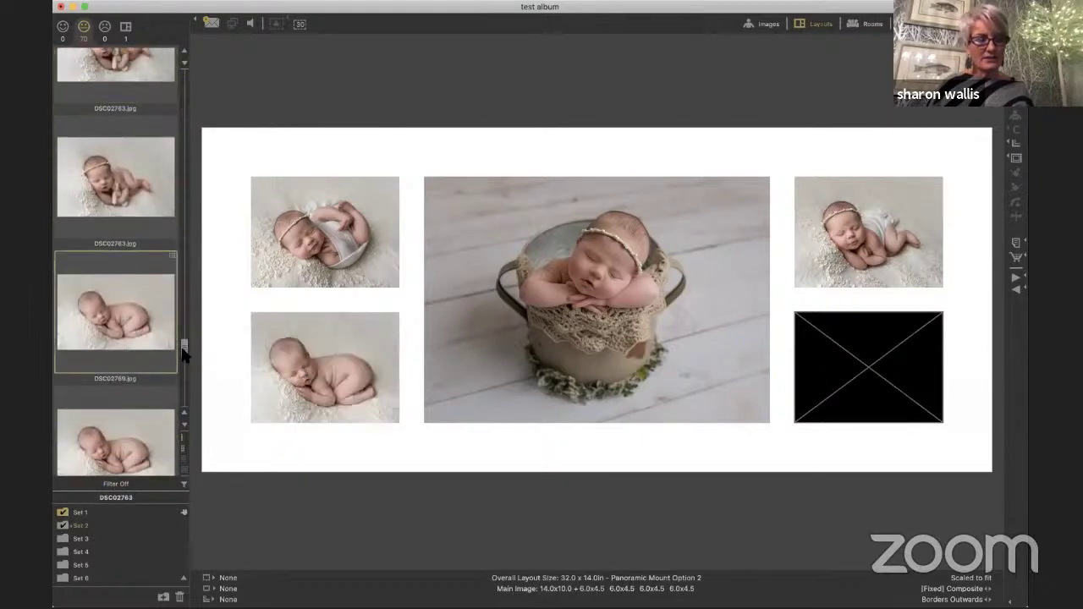
{"action": "scroll", "coordinate": [184, 354], "scroll_direction": "down", "scroll_amount": 2}
{"action": "scroll", "coordinate": [186, 368], "scroll_direction": "down", "scroll_amount": 5}
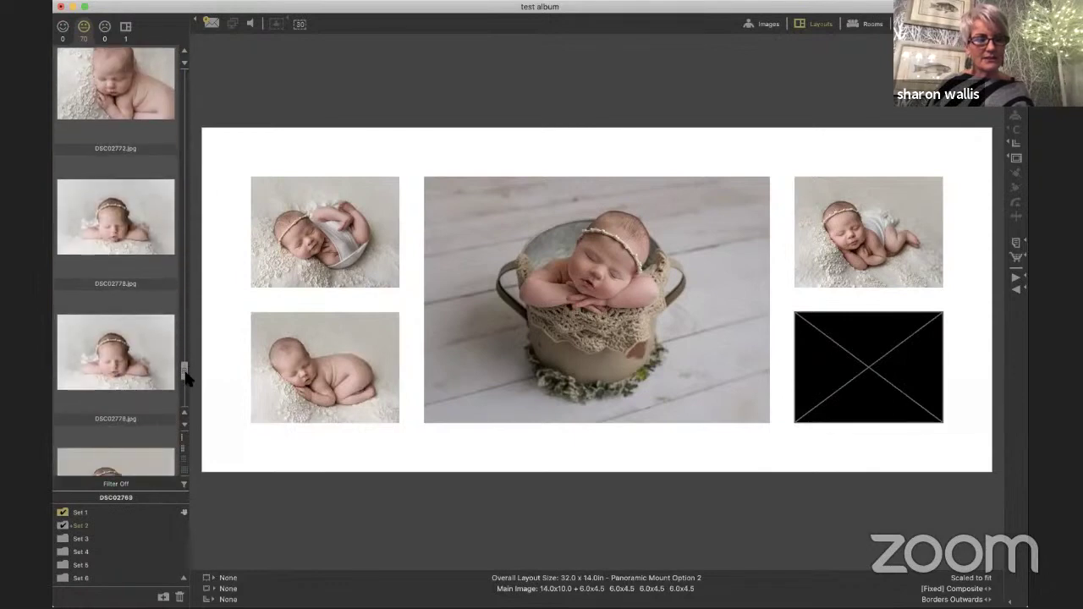
{"action": "left_click_drag", "start_coordinate": [138, 386], "coordinate": [822, 407]}
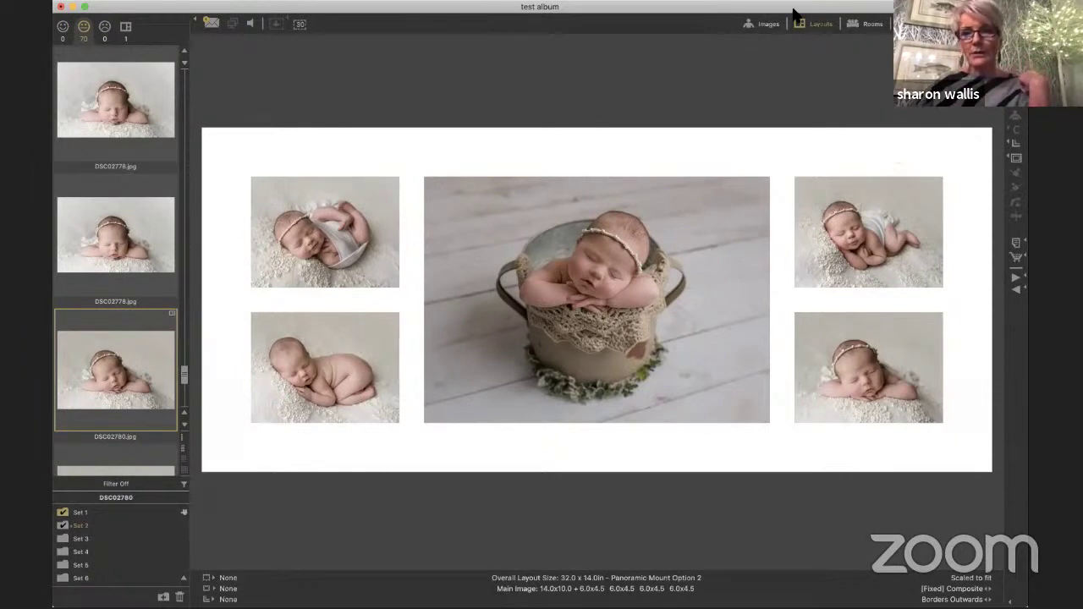
Check the inner and surrounding mat menus, ending with the Select Inner Mat style list open
{"action": "left_click", "coordinate": [1015, 152]}
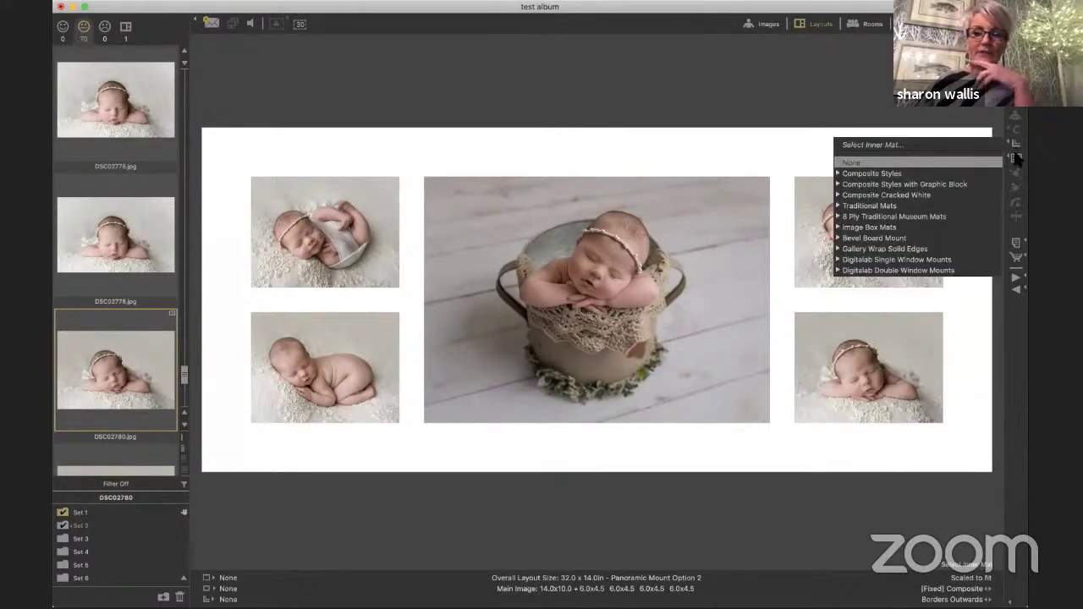
{"action": "left_click", "coordinate": [1007, 144]}
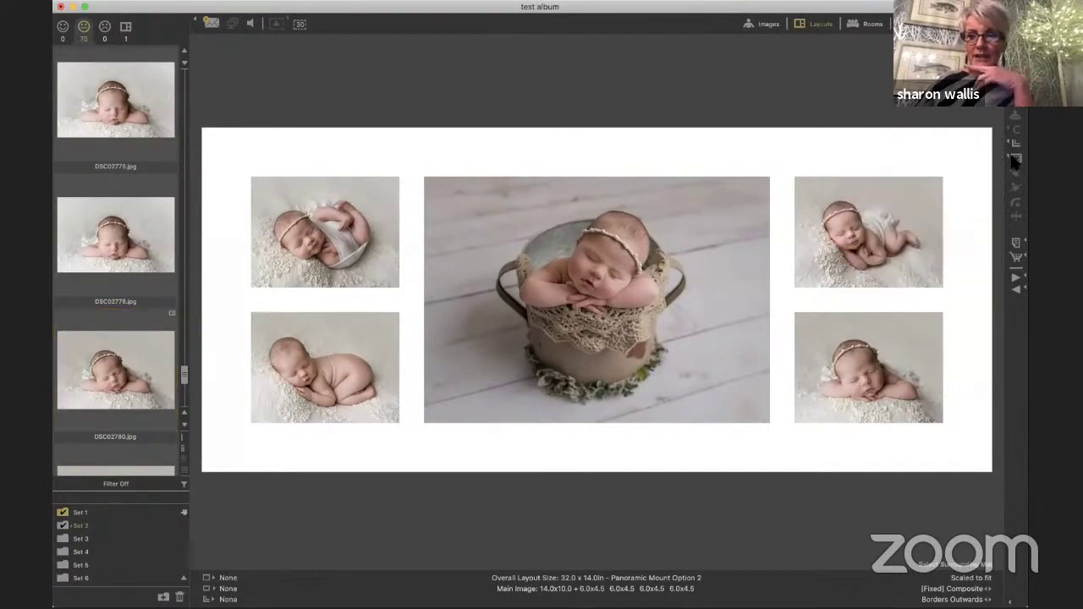
{"action": "left_click", "coordinate": [1014, 163]}
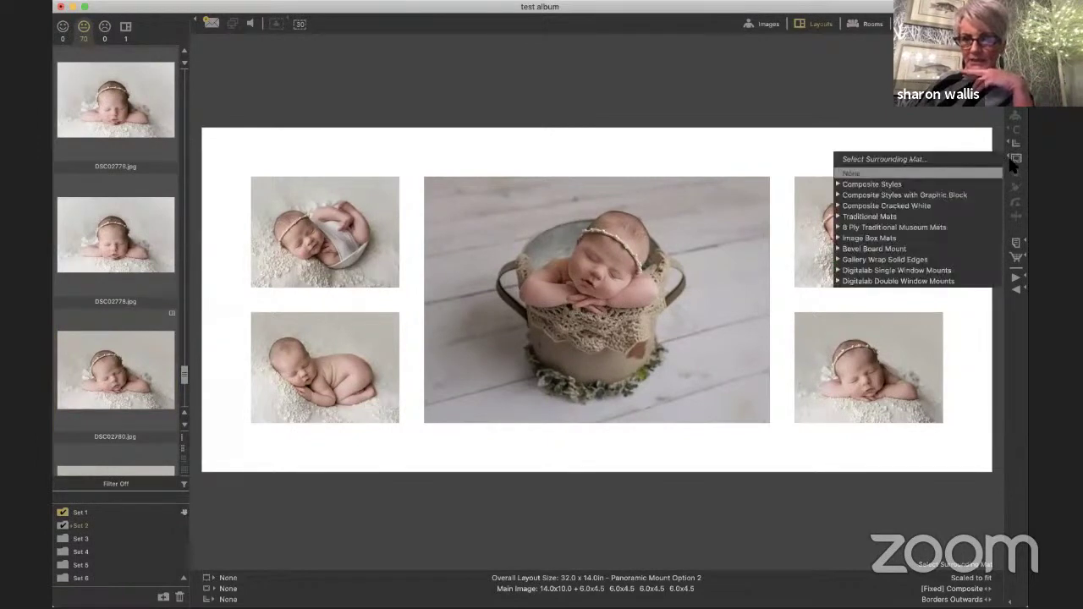
{"action": "left_click", "coordinate": [1016, 162]}
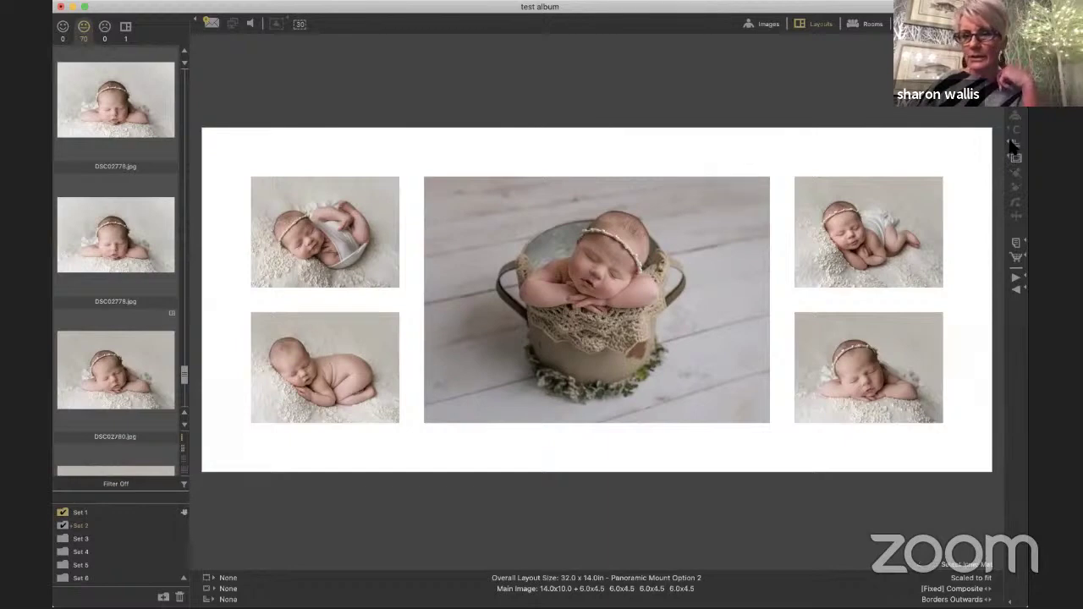
{"action": "left_click", "coordinate": [1014, 147]}
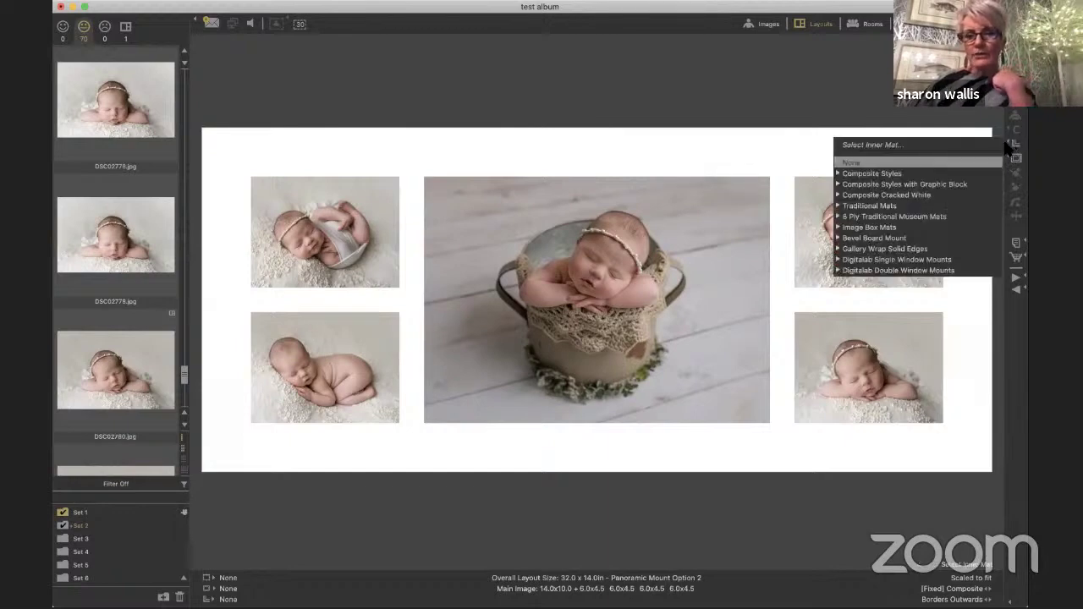
Apply the Snow White DC inner mat from Digitalab Double Window Mounts to all photos
{"action": "left_click", "coordinate": [951, 270]}
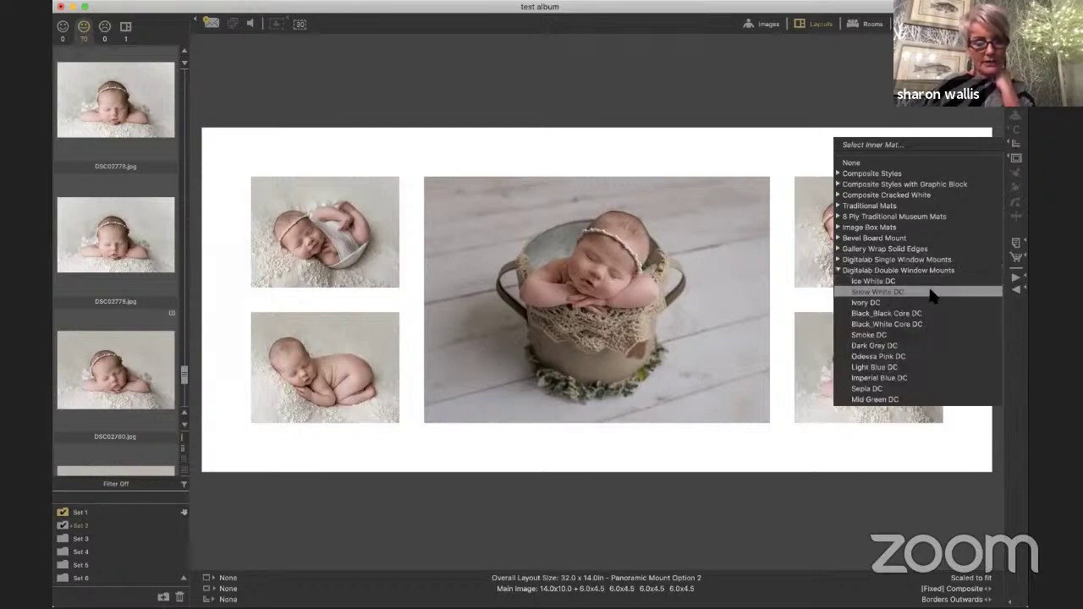
{"action": "left_click", "coordinate": [931, 293]}
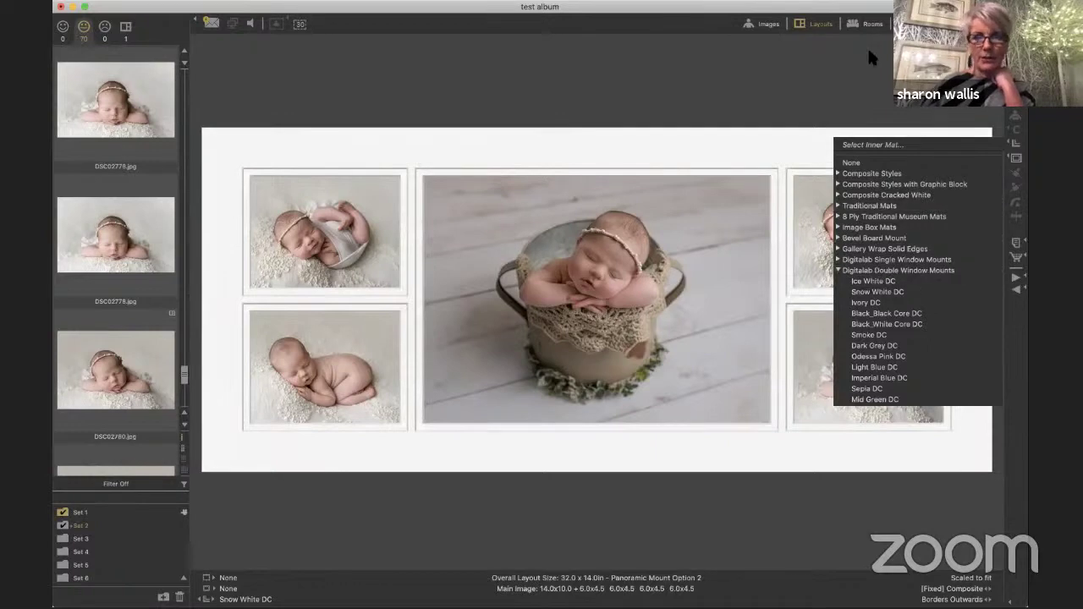
{"action": "left_click", "coordinate": [832, 84]}
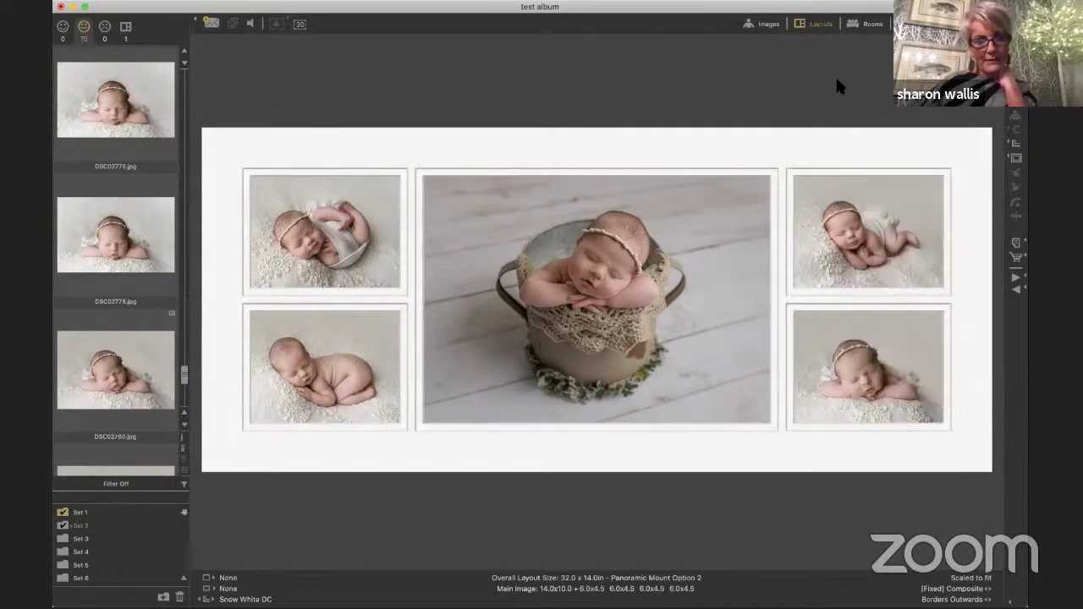
Compare the Ivory DC and Black_White Core DC inner mats, keeping Snow White DC, and leave the surrounding mat unchanged
{"action": "left_click", "coordinate": [1016, 159]}
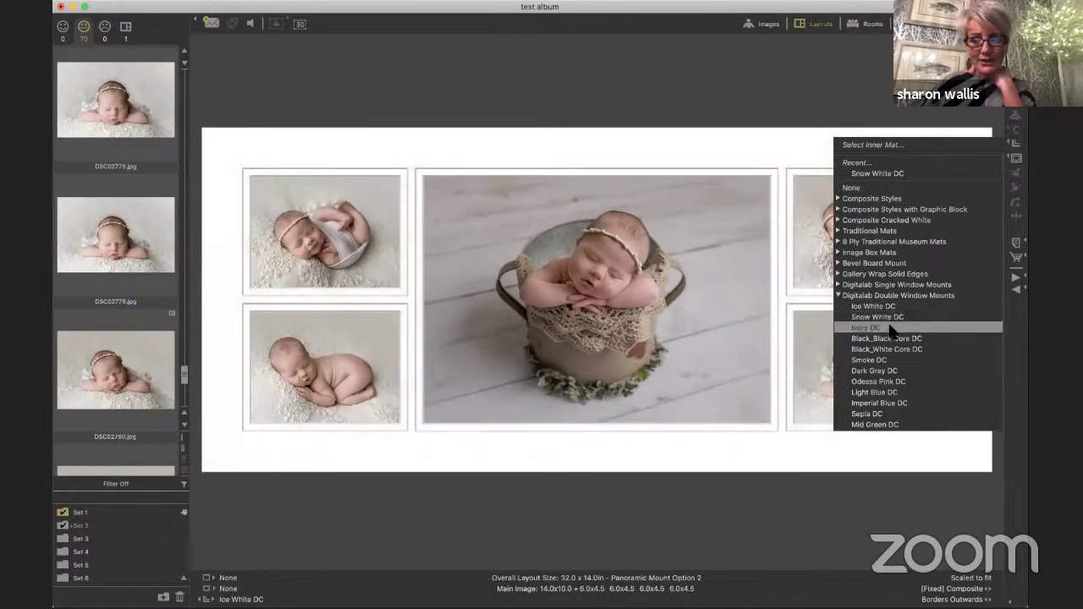
{"action": "left_click", "coordinate": [889, 330]}
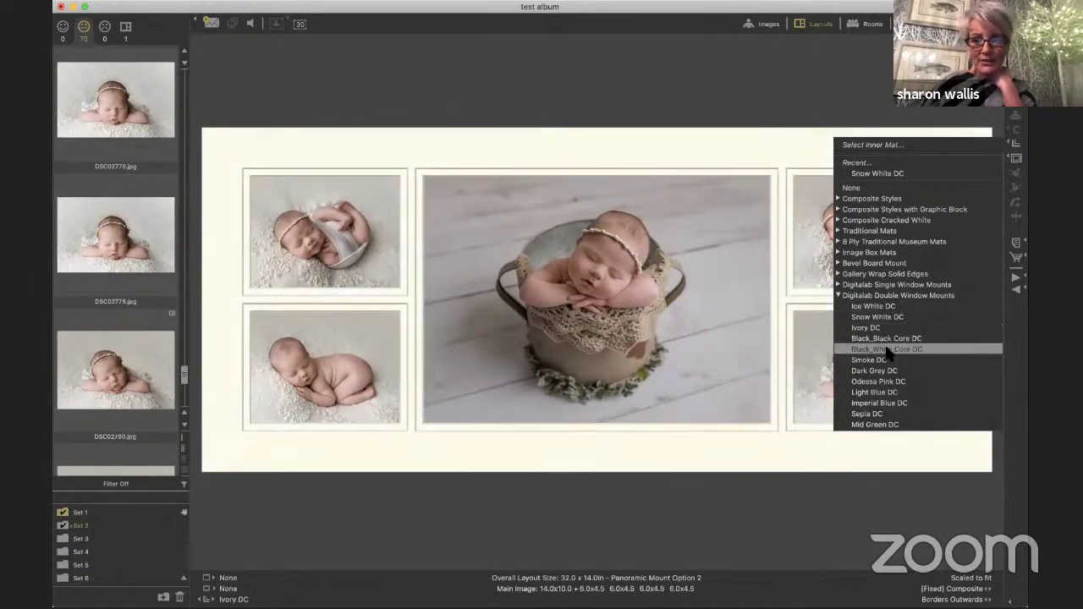
{"action": "left_click", "coordinate": [886, 350]}
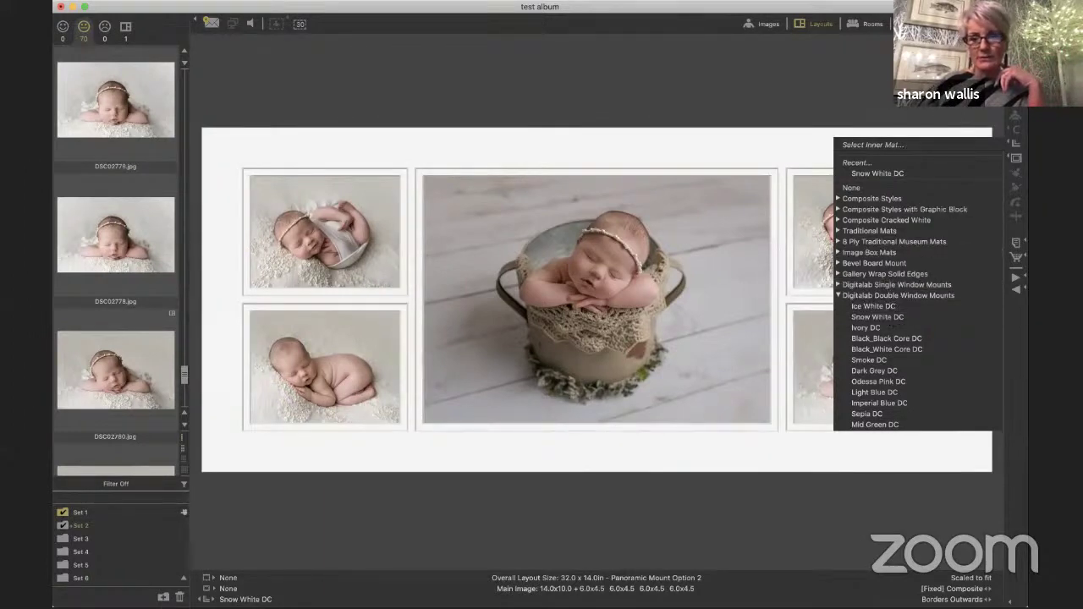
{"action": "left_click", "coordinate": [769, 76]}
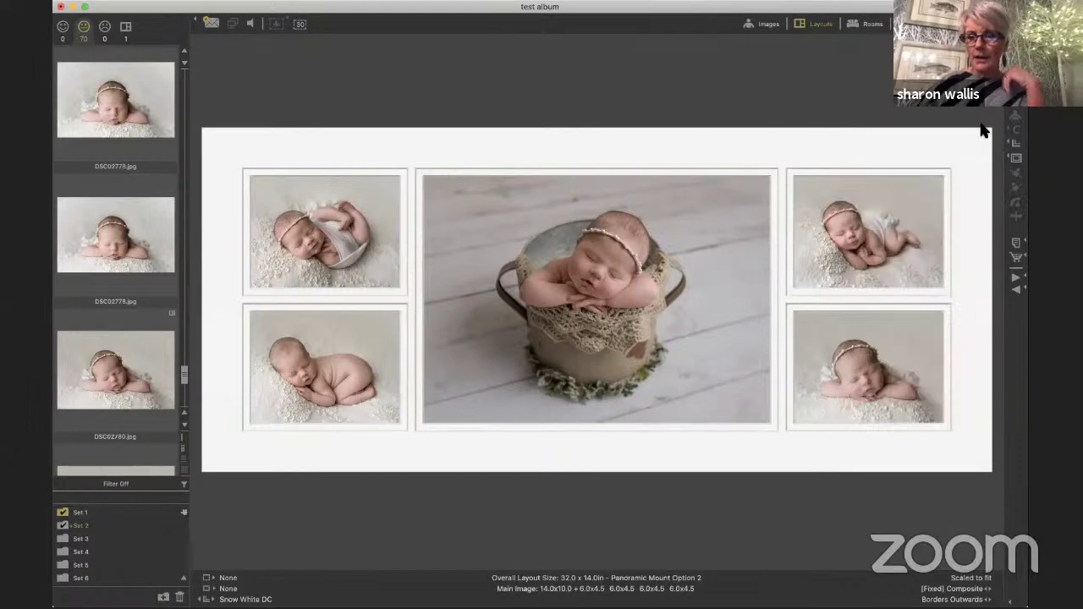
{"action": "left_click", "coordinate": [1011, 160]}
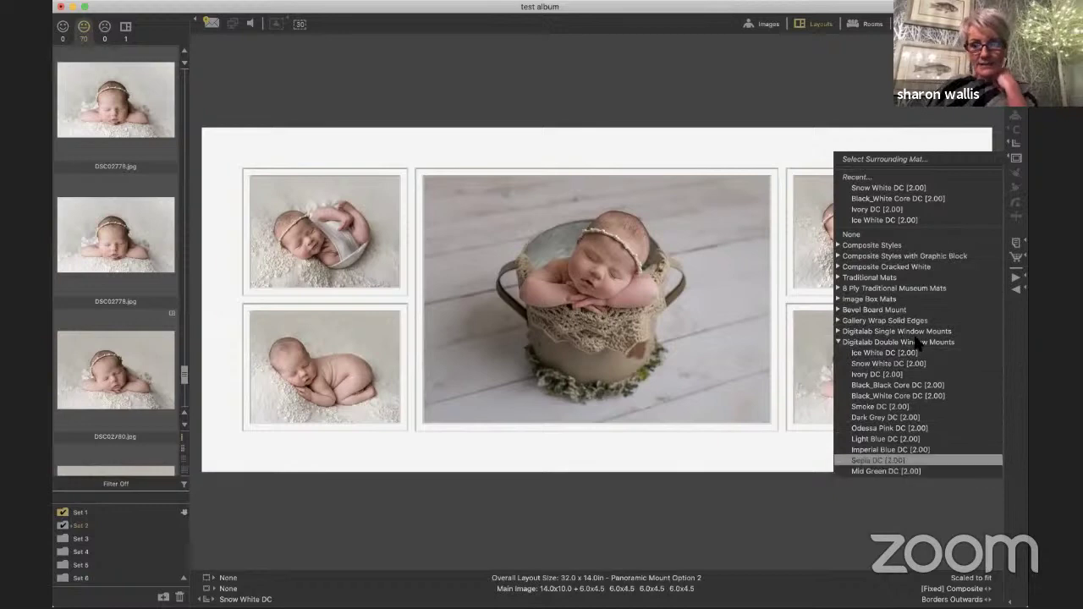
{"action": "left_click", "coordinate": [859, 220]}
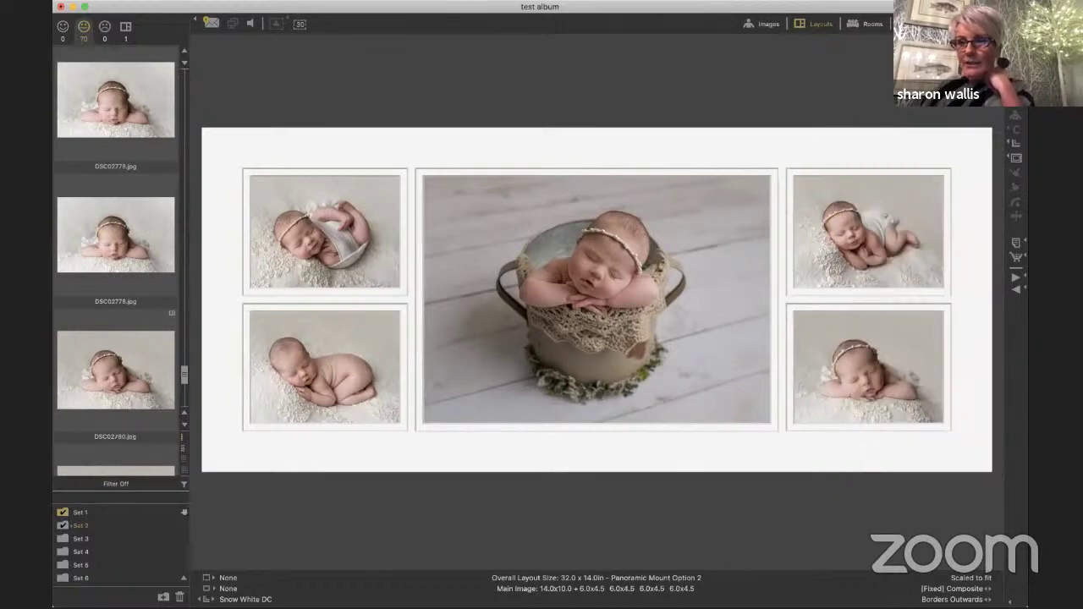
Frame Panoramic Mount Option 2 in DL_VIN_Vintage White, then move to the Rooms browser
{"action": "key", "text": "Escape"}
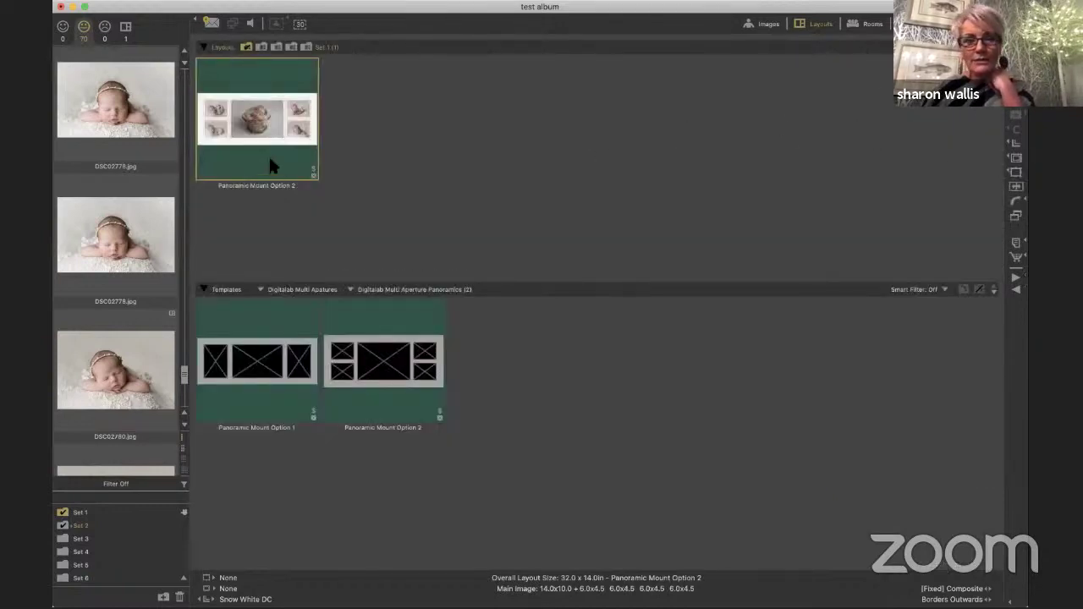
{"action": "key", "text": "Return"}
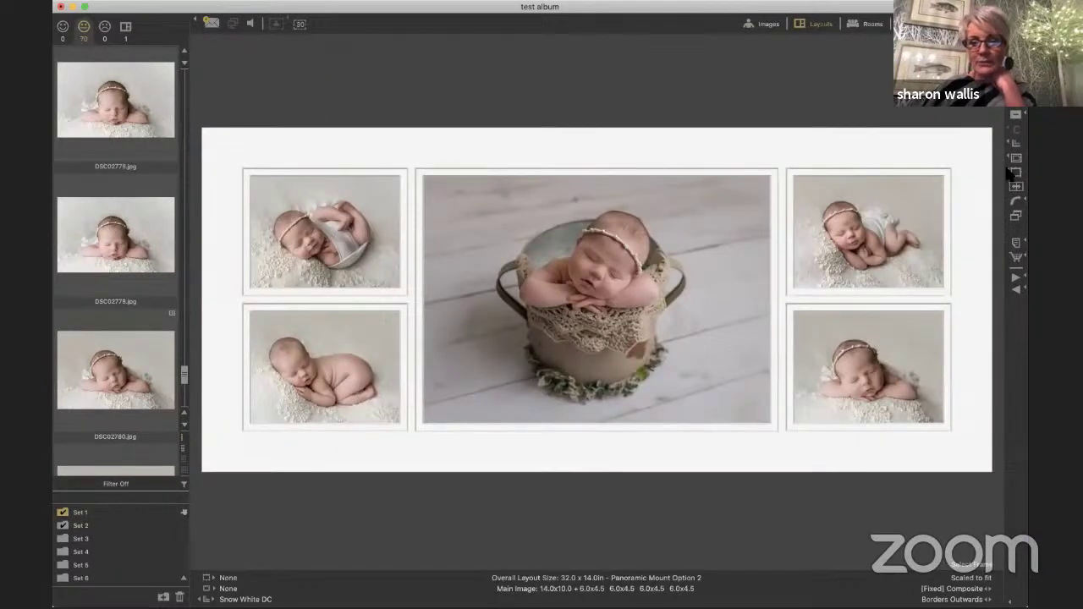
{"action": "left_click", "coordinate": [1013, 173]}
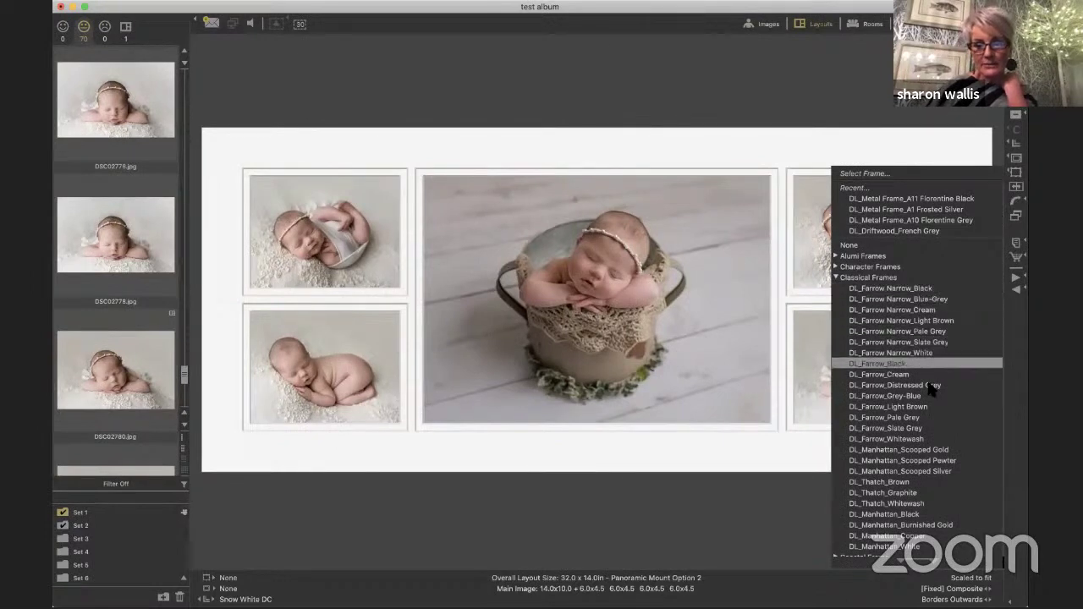
{"action": "scroll", "coordinate": [939, 542], "scroll_direction": "down", "scroll_amount": 5}
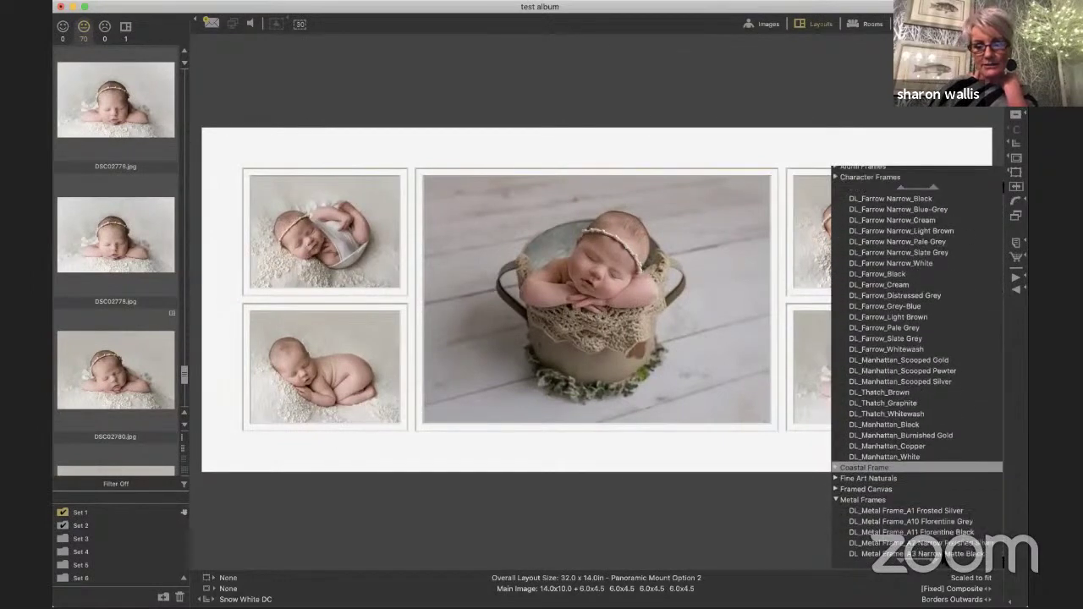
{"action": "left_click", "coordinate": [943, 559]}
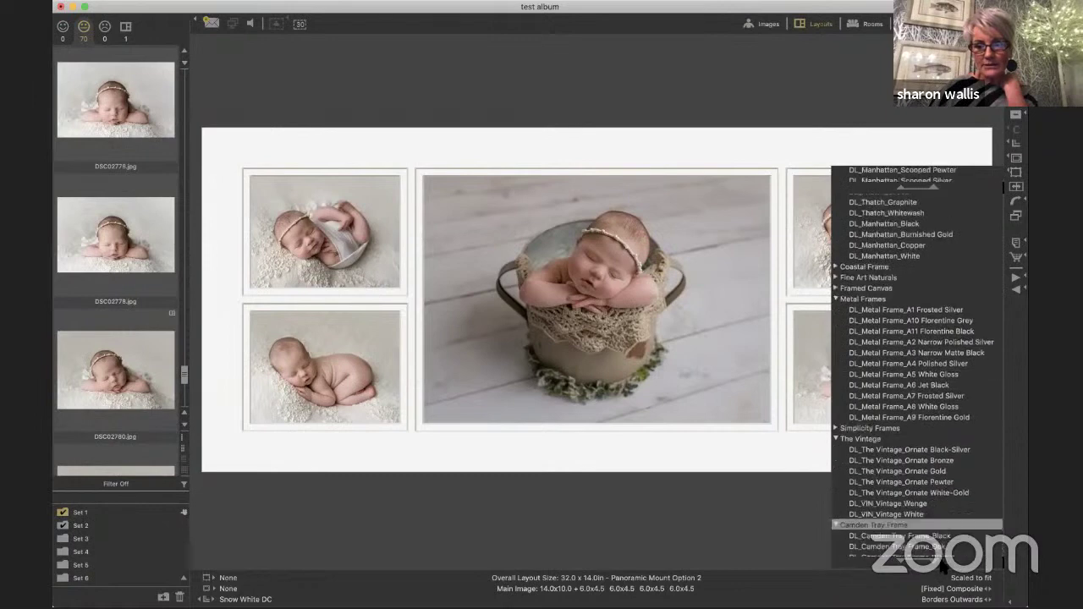
{"action": "scroll", "coordinate": [940, 566], "scroll_direction": "down", "scroll_amount": 2}
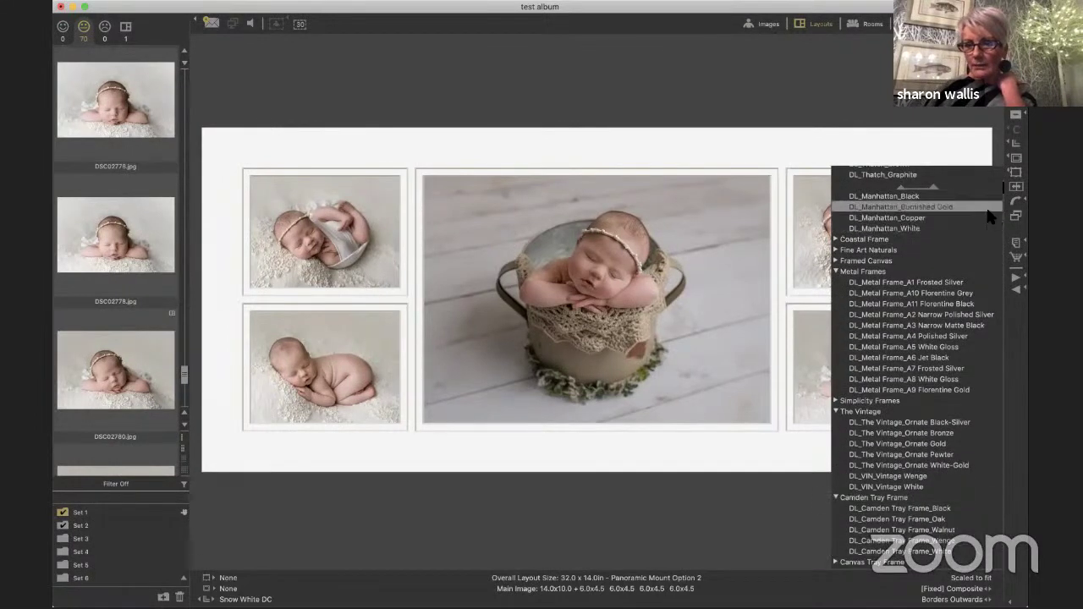
{"action": "left_click", "coordinate": [921, 496]}
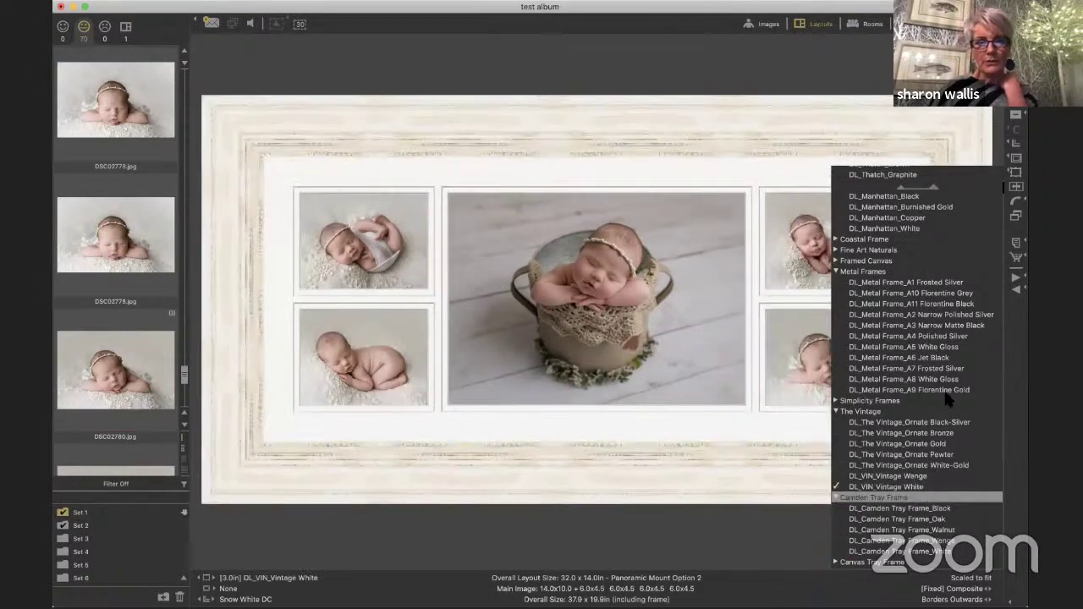
{"action": "left_click", "coordinate": [885, 69]}
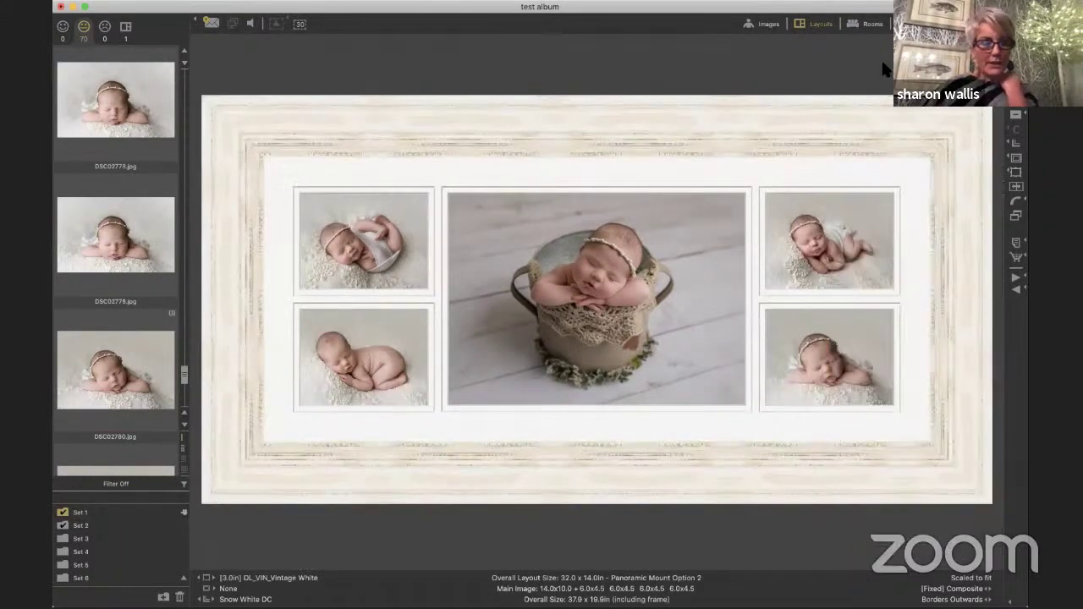
{"action": "left_click", "coordinate": [857, 23]}
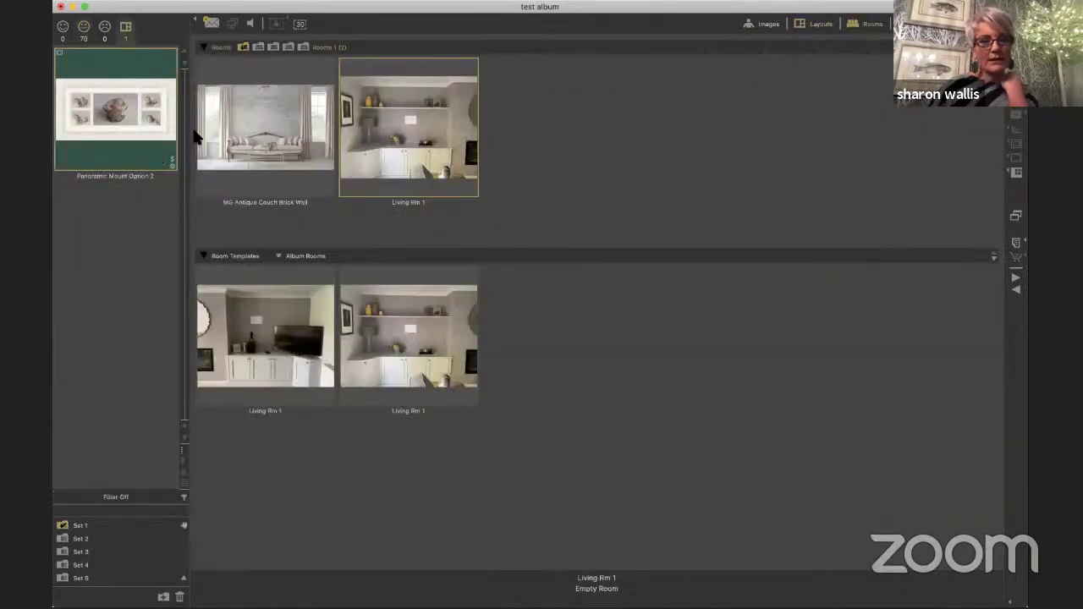
Open the MG Antique Couch Brick Wall room and drag the panoramic mount onto the wall above the couch
{"action": "double_click", "coordinate": [253, 132]}
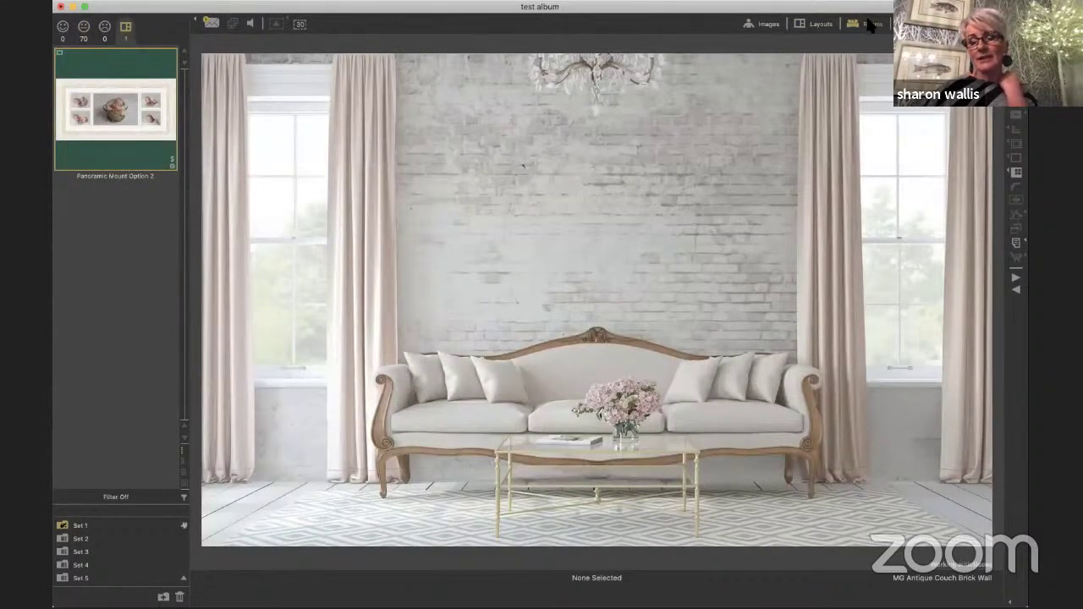
{"action": "left_click", "coordinate": [815, 27]}
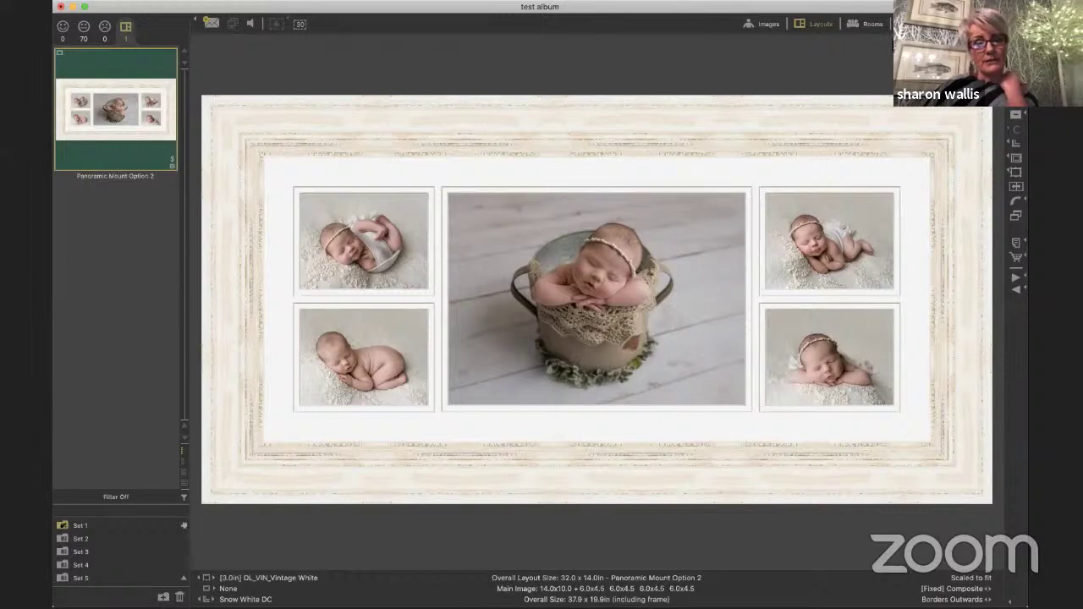
{"action": "left_click", "coordinate": [870, 27]}
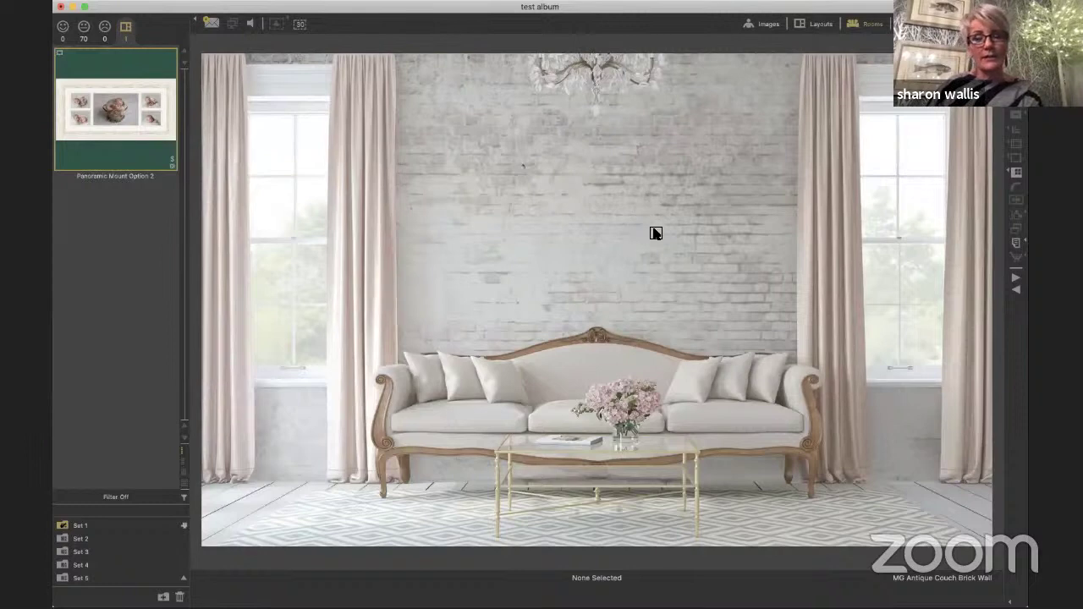
{"action": "left_click_drag", "start_coordinate": [656, 234], "coordinate": [648, 272]}
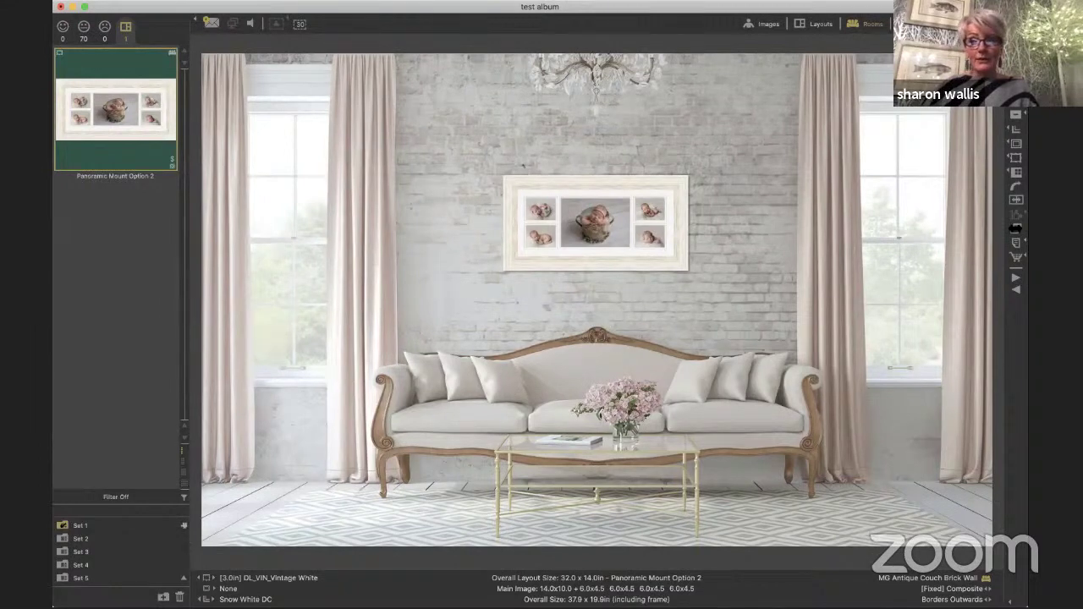
Try the Farrow Slate Grey, Distressed Grey, Narrow White and Narrow Cream frames, then choose DL_Manhattan_Burnished Gold
{"action": "left_click", "coordinate": [1012, 158]}
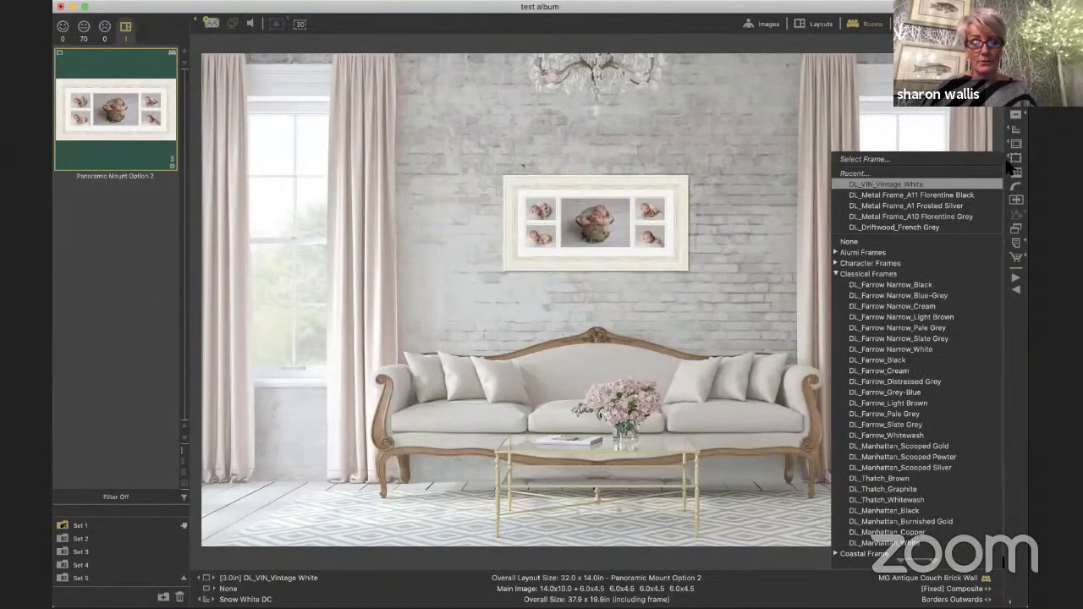
{"action": "left_click", "coordinate": [932, 425]}
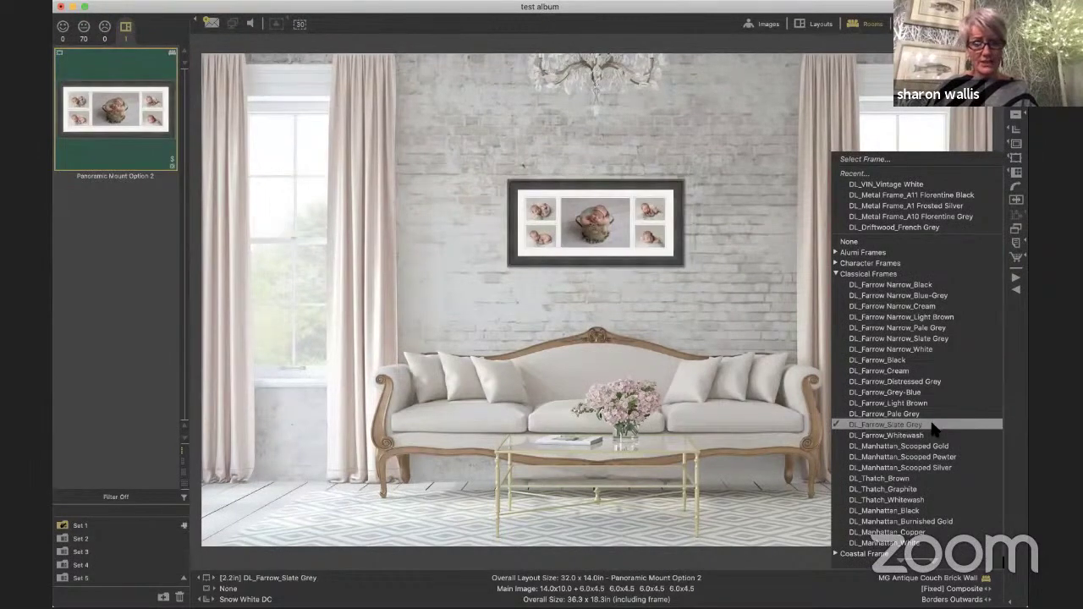
{"action": "left_click", "coordinate": [926, 385]}
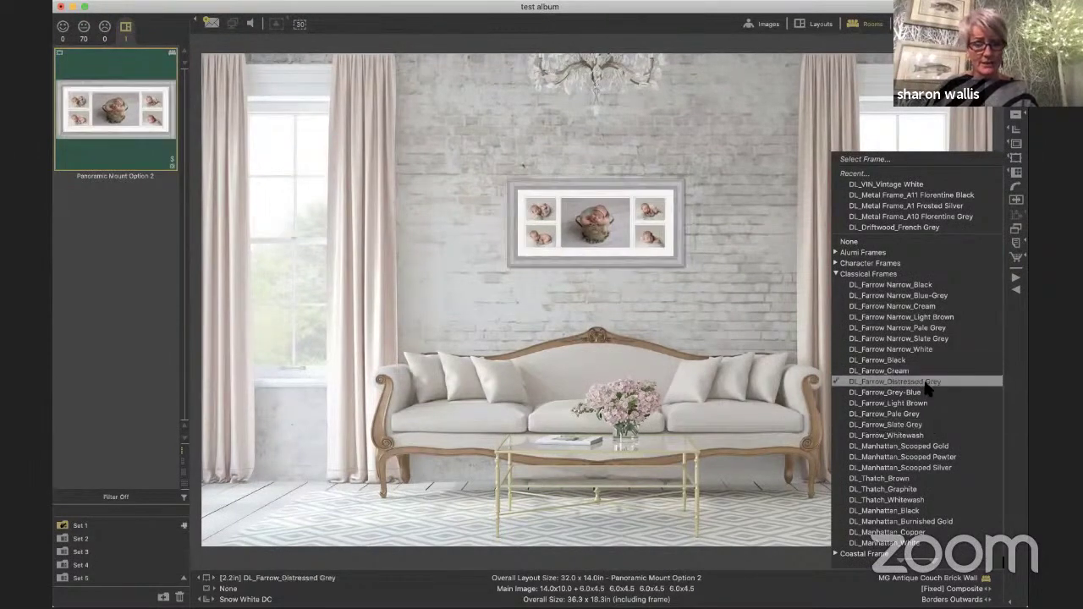
{"action": "left_click", "coordinate": [923, 351]}
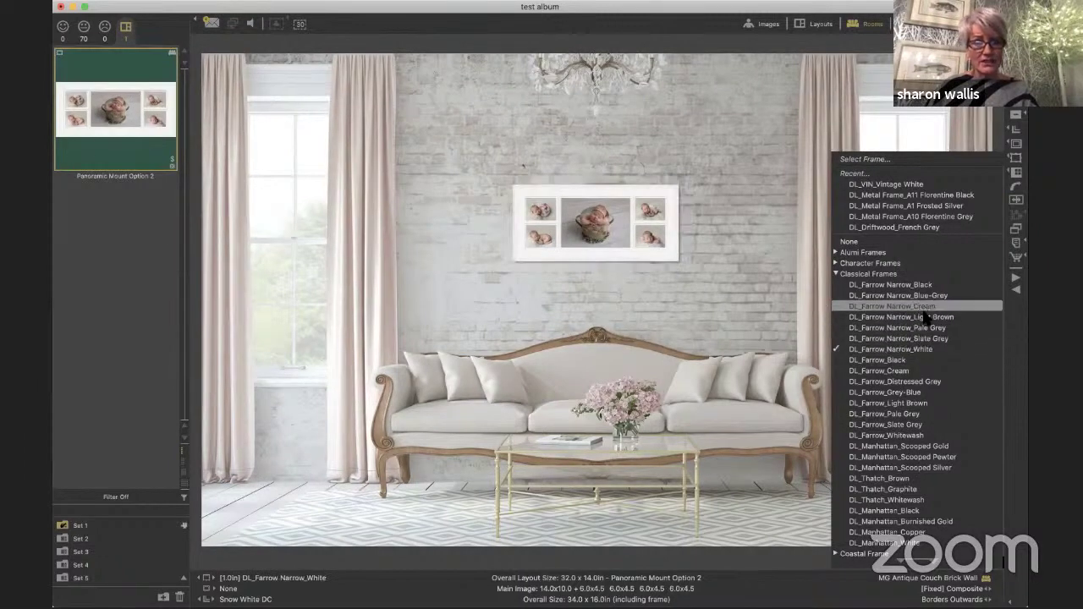
{"action": "left_click", "coordinate": [923, 308]}
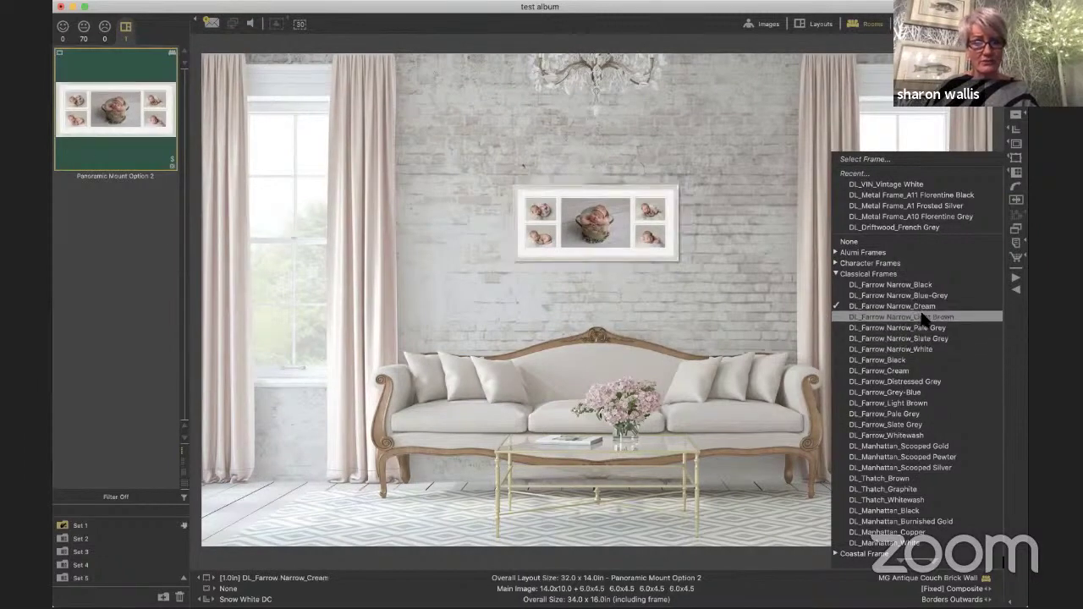
{"action": "left_click", "coordinate": [897, 522]}
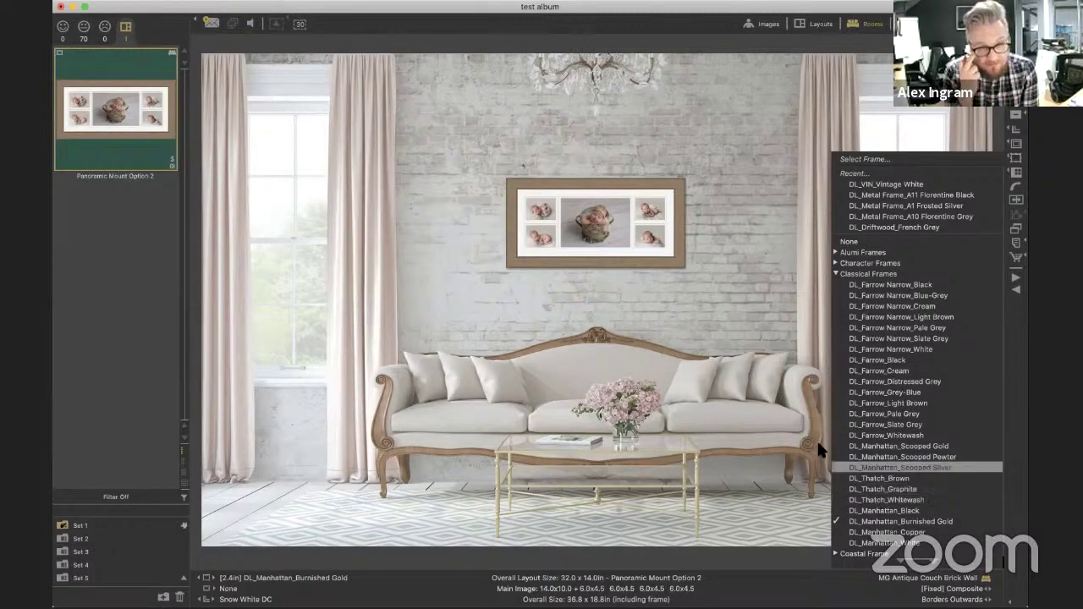
Dismiss the frame list to reveal the gold-framed mount on the brick wall
{"action": "left_click", "coordinate": [753, 430]}
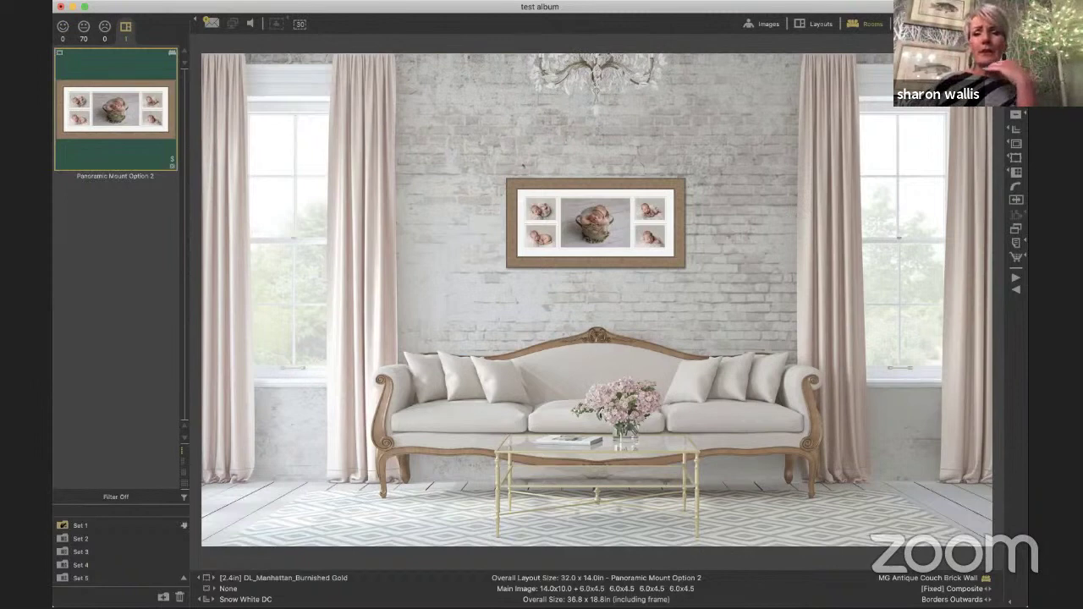
Back in Layouts, list the 70-rated photos and show the Digitalab Wall Art template category
{"action": "left_click", "coordinate": [859, 25]}
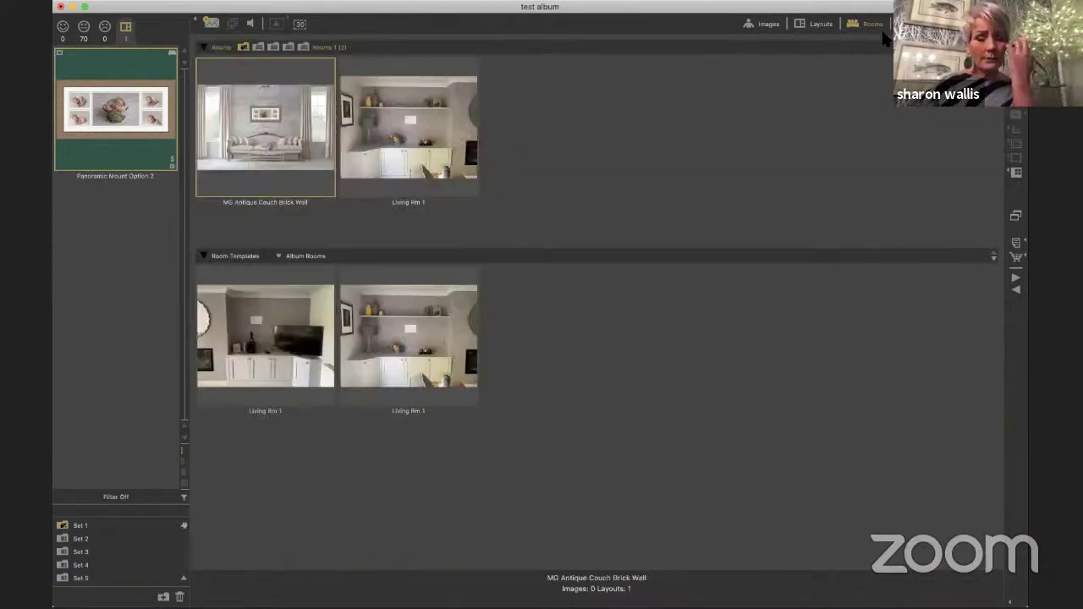
{"action": "left_click", "coordinate": [816, 27]}
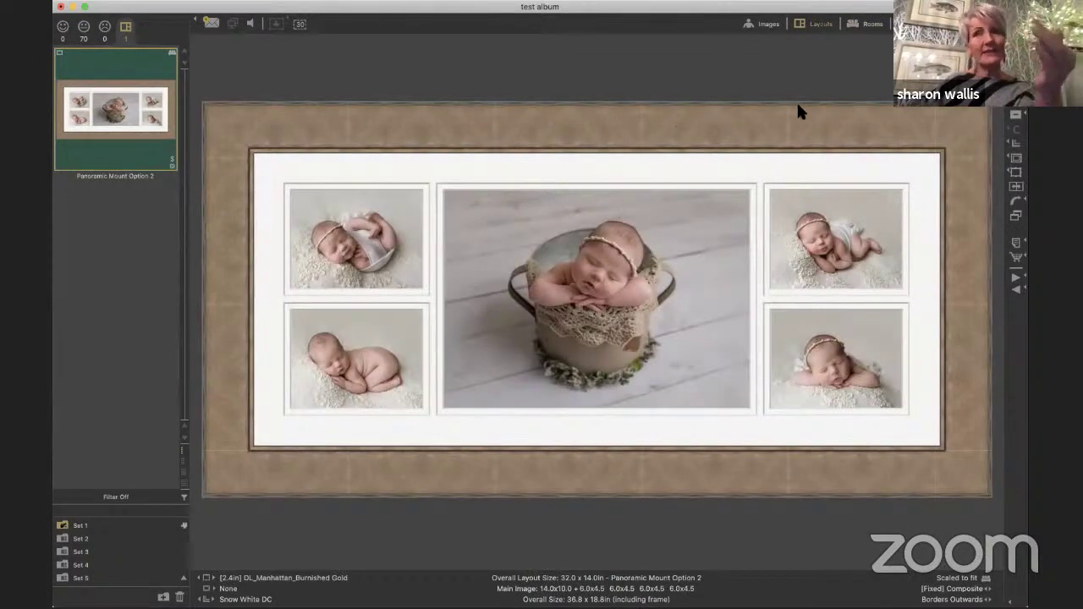
{"action": "left_click", "coordinate": [85, 28]}
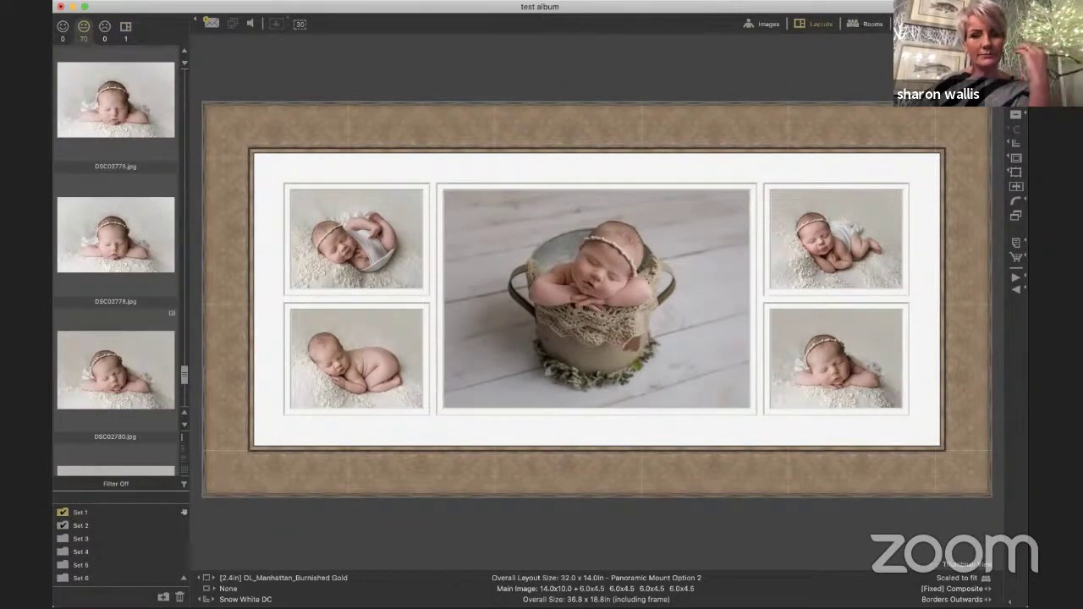
{"action": "key", "text": "ctrl+t"}
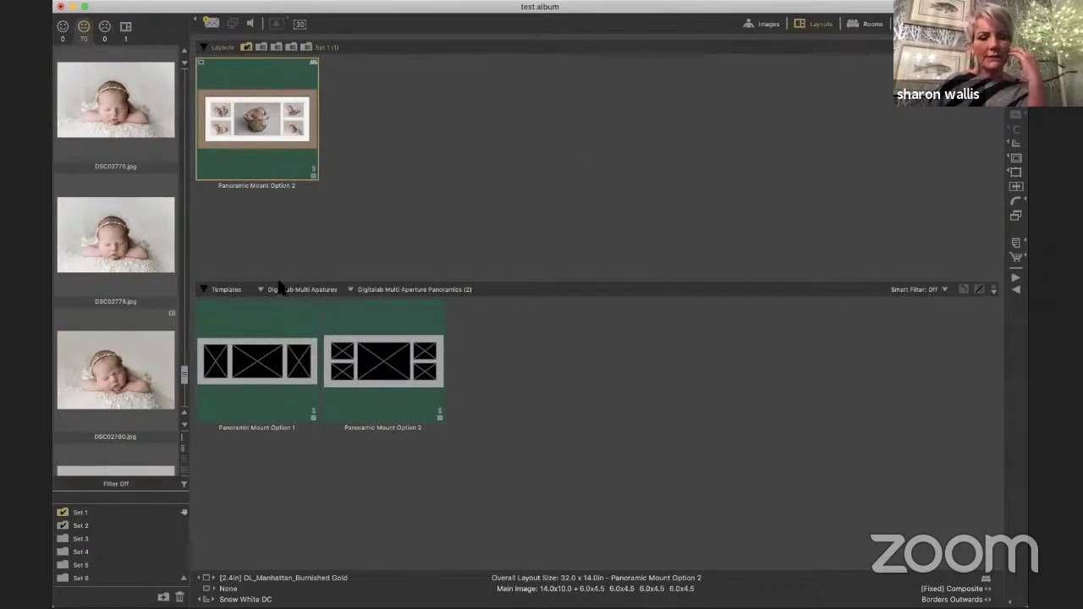
{"action": "left_click", "coordinate": [262, 291]}
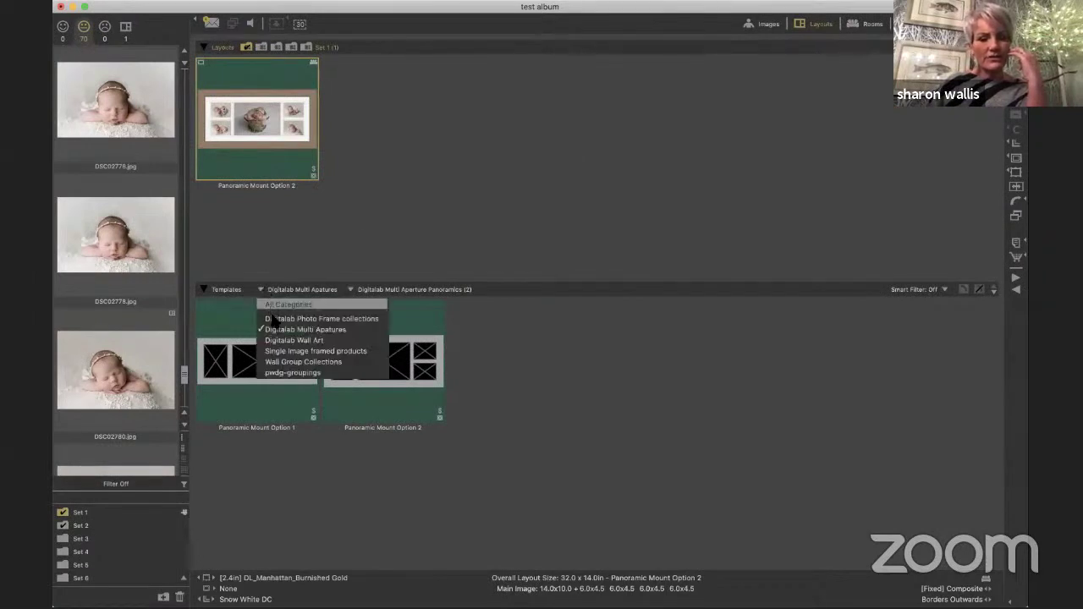
{"action": "left_click", "coordinate": [329, 341]}
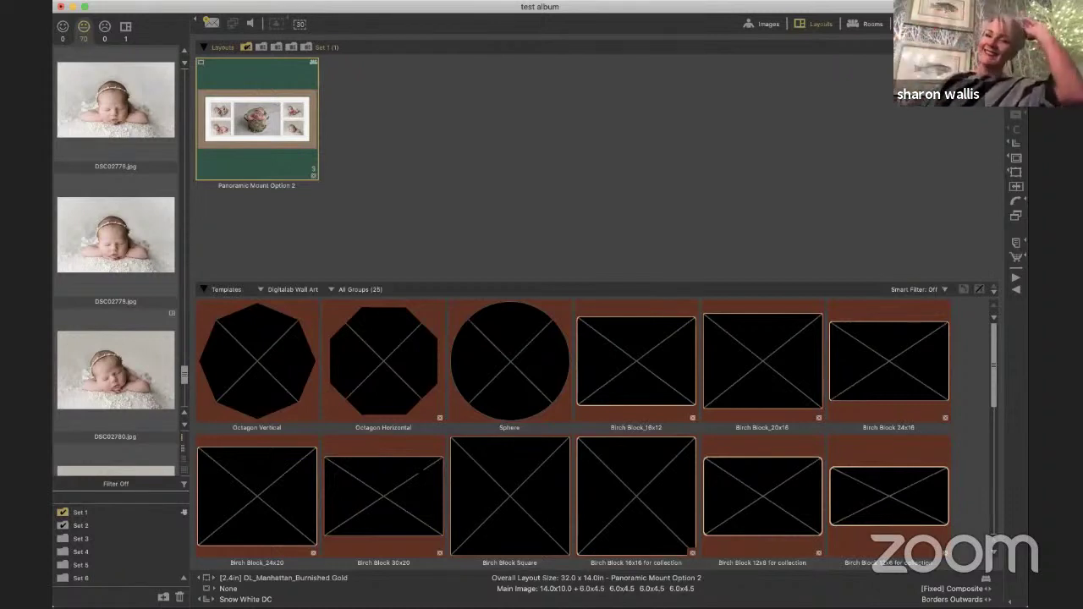
In the Rooms browser, switch to library room templates and pick MG Dining Room Brick Wall
{"action": "left_click", "coordinate": [864, 24]}
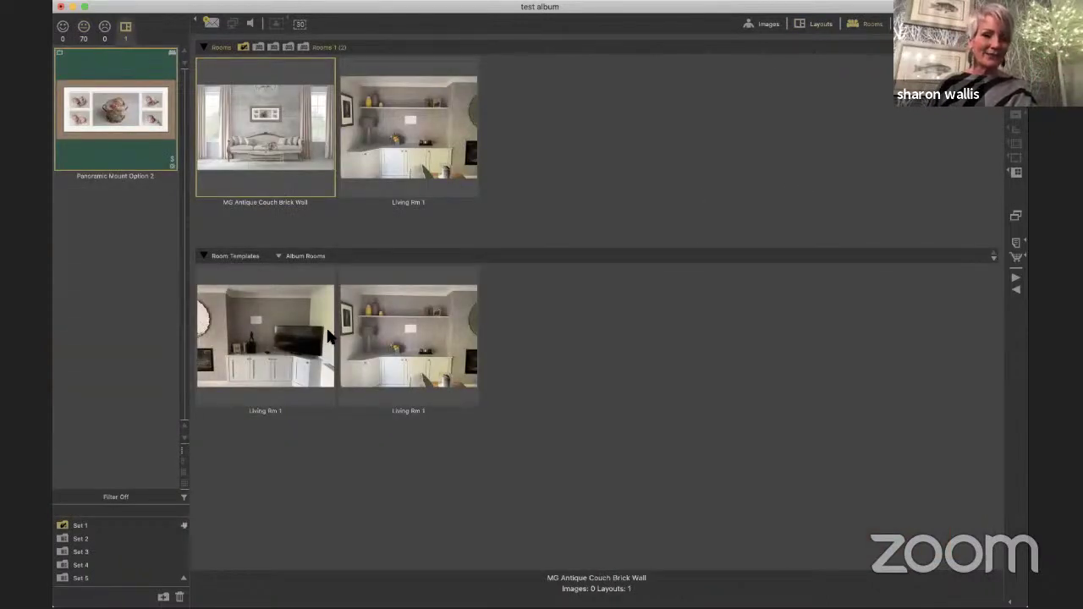
{"action": "left_click", "coordinate": [280, 258]}
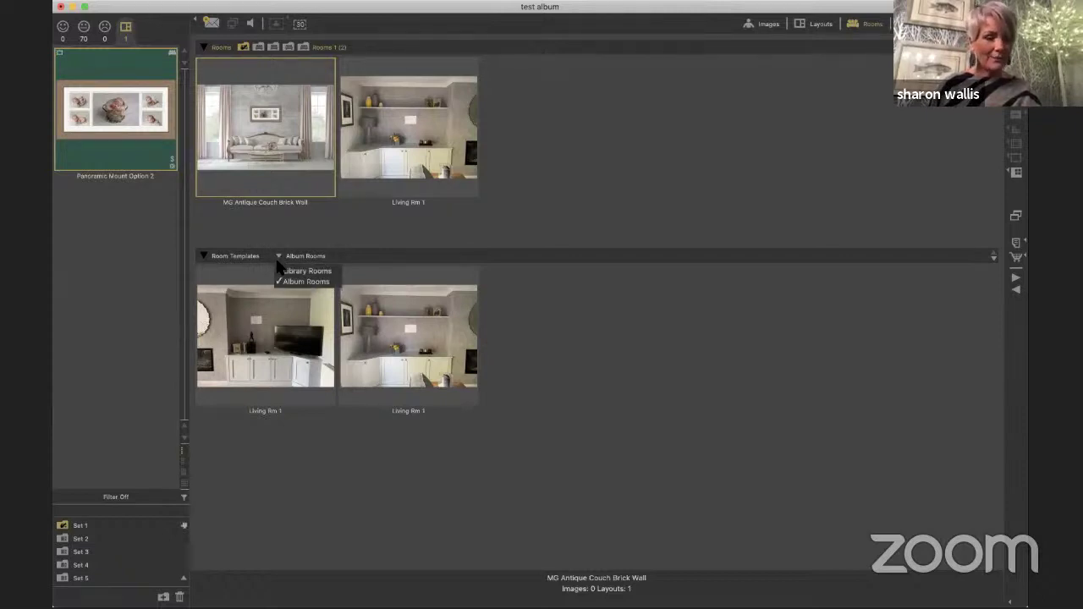
{"action": "left_click", "coordinate": [288, 281]}
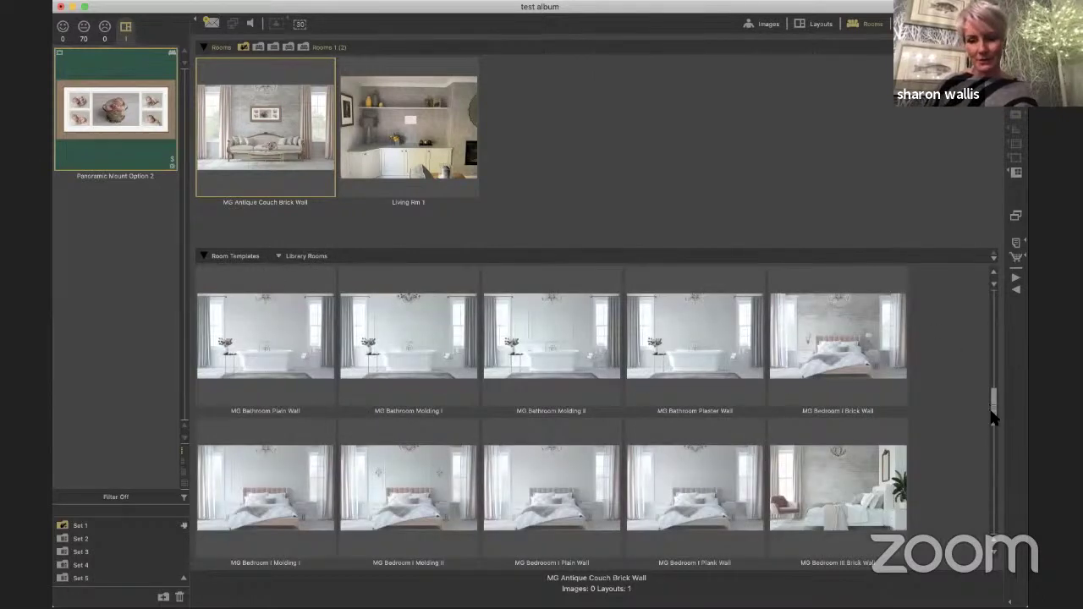
{"action": "scroll", "coordinate": [981, 490], "scroll_direction": "down", "scroll_amount": 3}
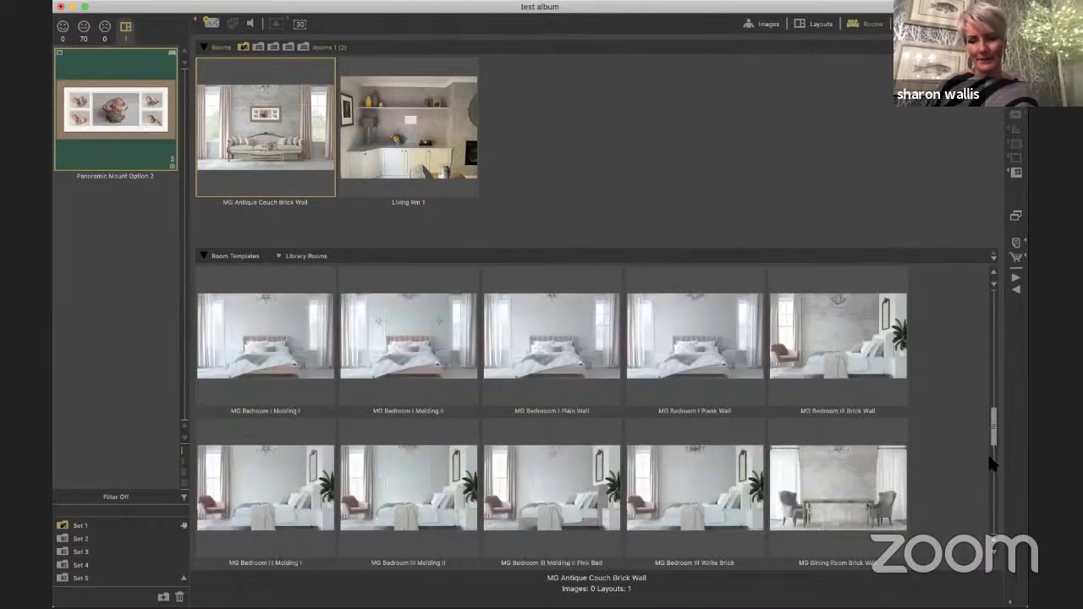
{"action": "scroll", "coordinate": [980, 528], "scroll_direction": "down", "scroll_amount": 5}
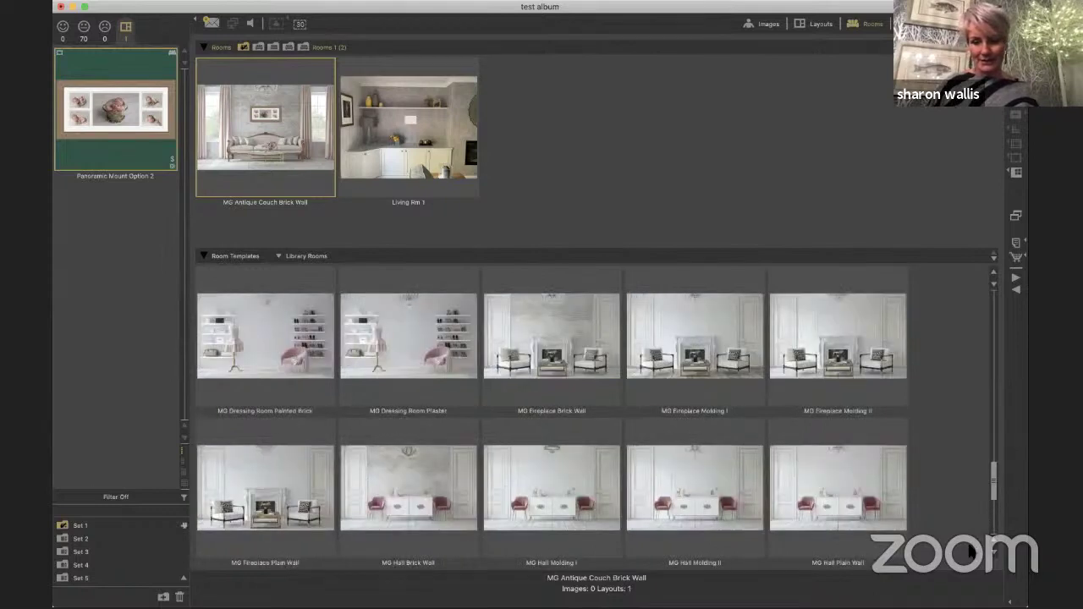
{"action": "scroll", "coordinate": [592, 466], "scroll_direction": "up", "scroll_amount": 5}
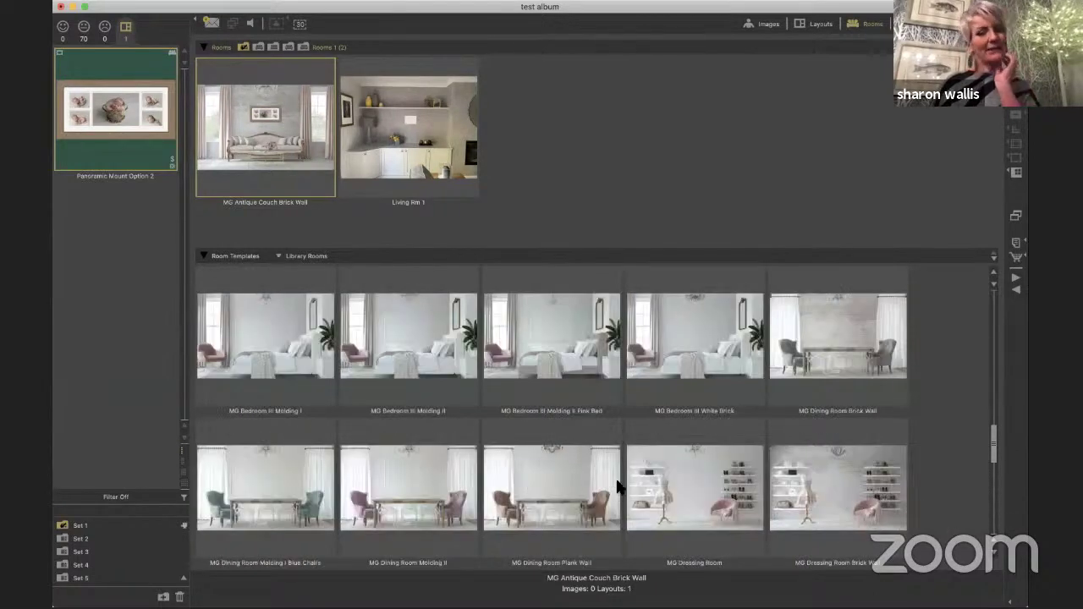
{"action": "double_click", "coordinate": [838, 334]}
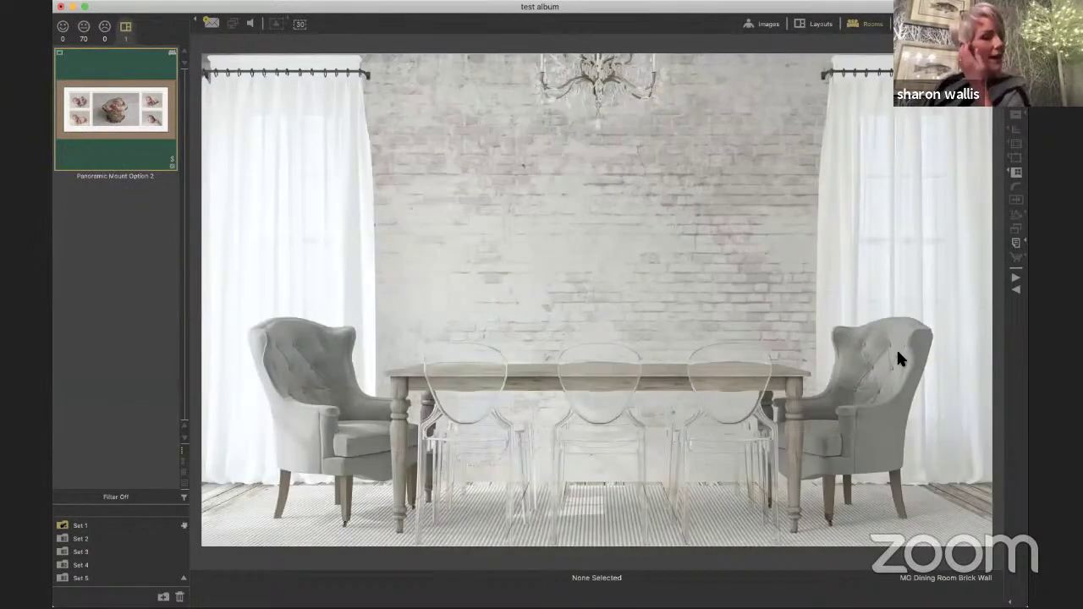
Start a new Sphere layout and place photo DSC02652 of the baby with her sister in the circle
{"action": "left_click", "coordinate": [814, 23]}
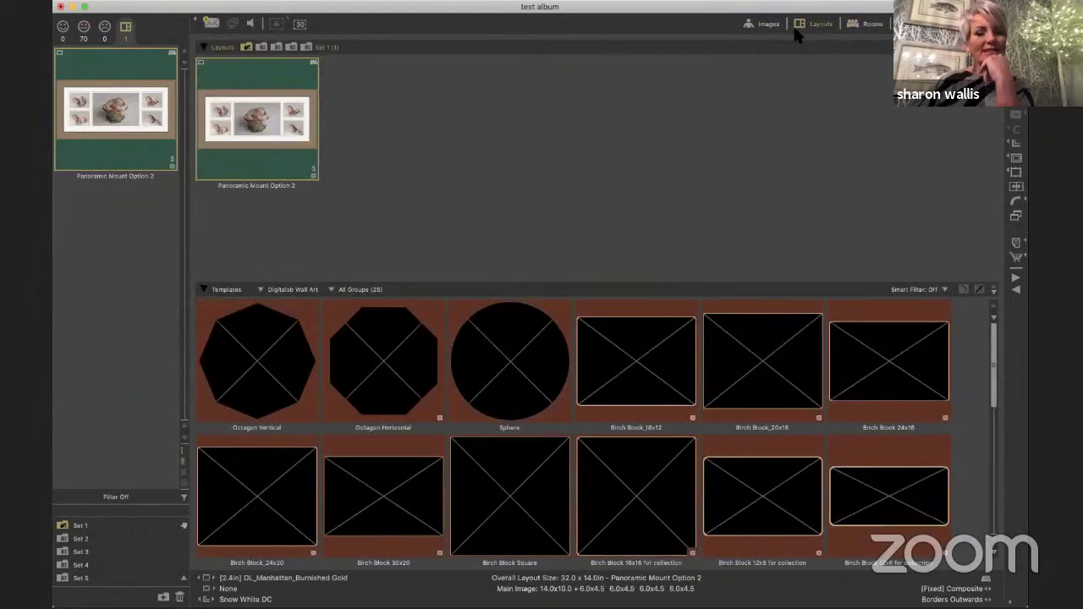
{"action": "double_click", "coordinate": [510, 361]}
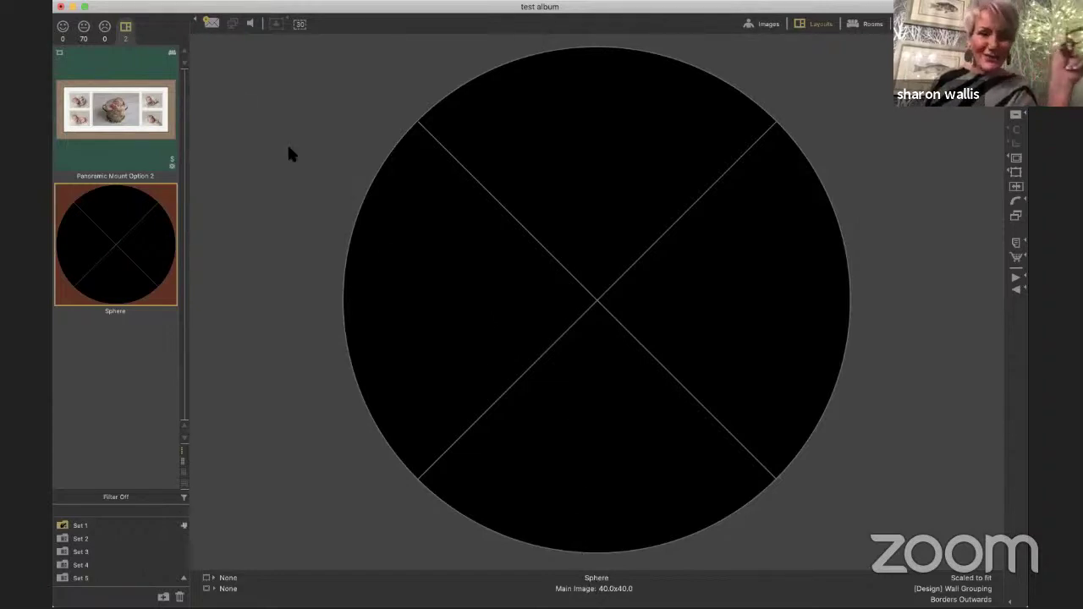
{"action": "left_click", "coordinate": [84, 28]}
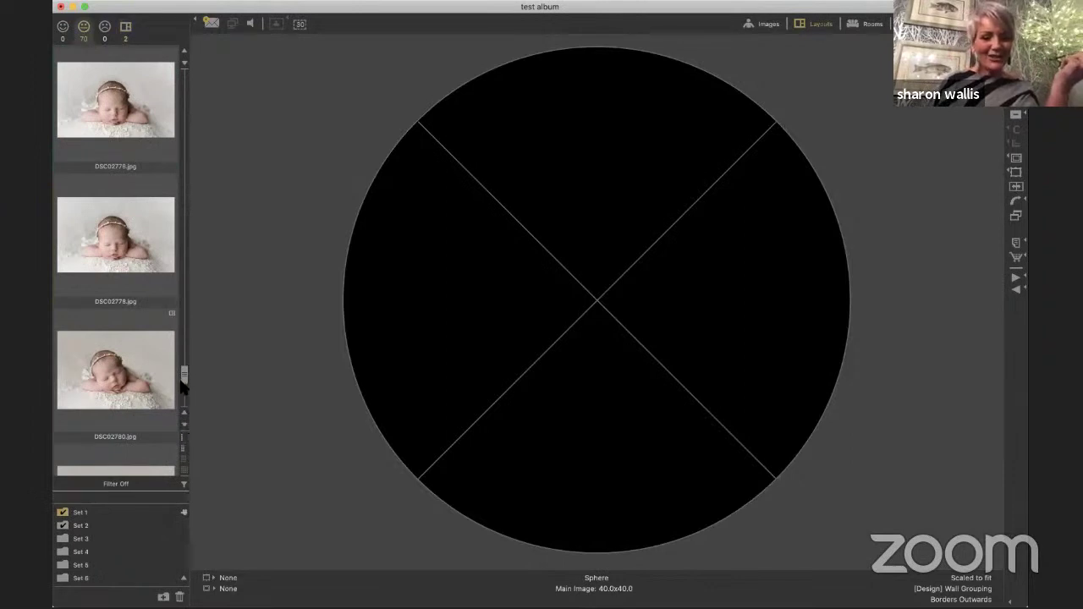
{"action": "left_click_drag", "start_coordinate": [182, 375], "coordinate": [183, 169]}
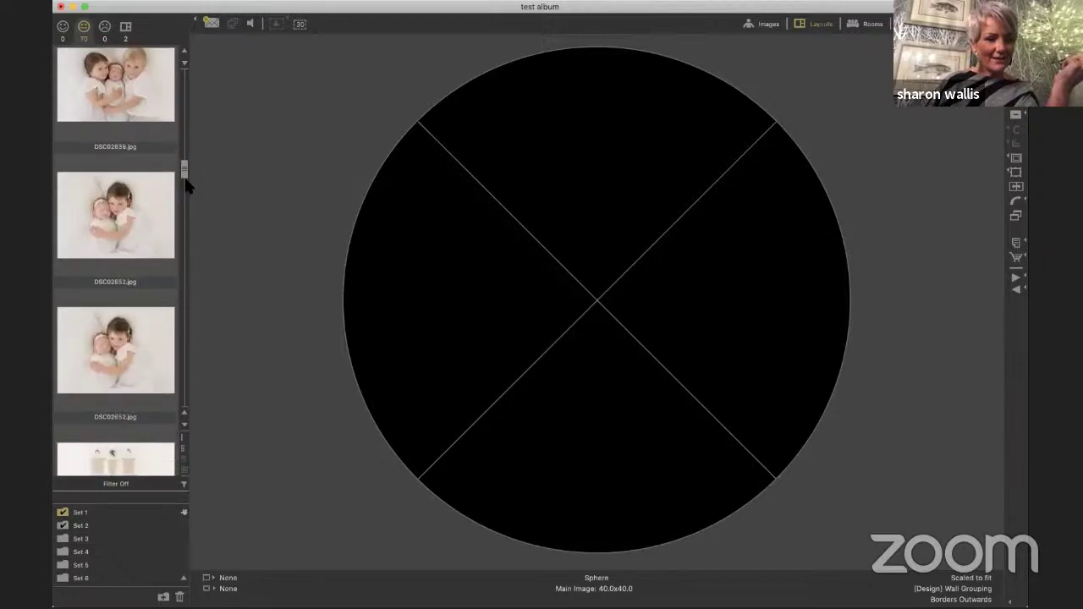
{"action": "left_click", "coordinate": [135, 235]}
{"action": "left_click_drag", "start_coordinate": [603, 302], "coordinate": [604, 298]}
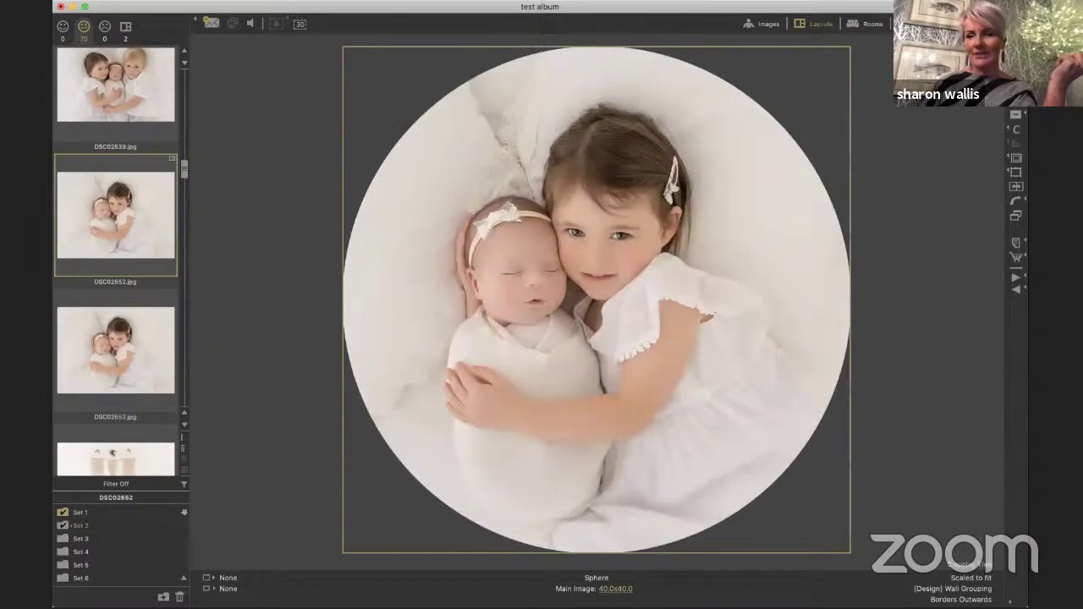
Zoom the sister photo in slightly within the circle
{"action": "left_click", "coordinate": [741, 281]}
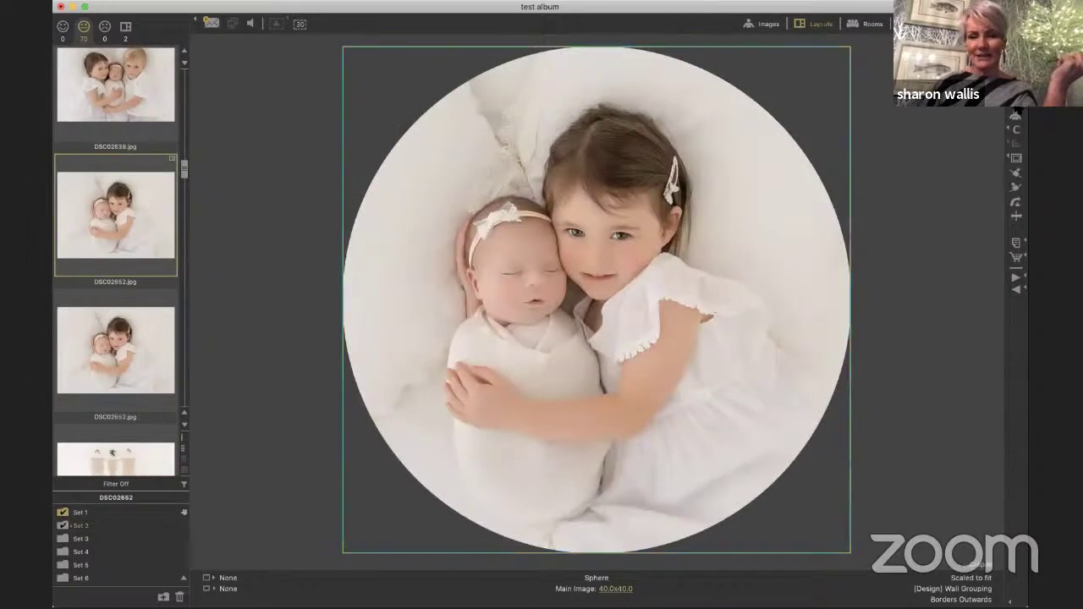
{"action": "scroll", "coordinate": [740, 281], "scroll_direction": "up", "scroll_amount": 2}
{"action": "scroll", "coordinate": [671, 323], "scroll_direction": "up", "scroll_amount": 2}
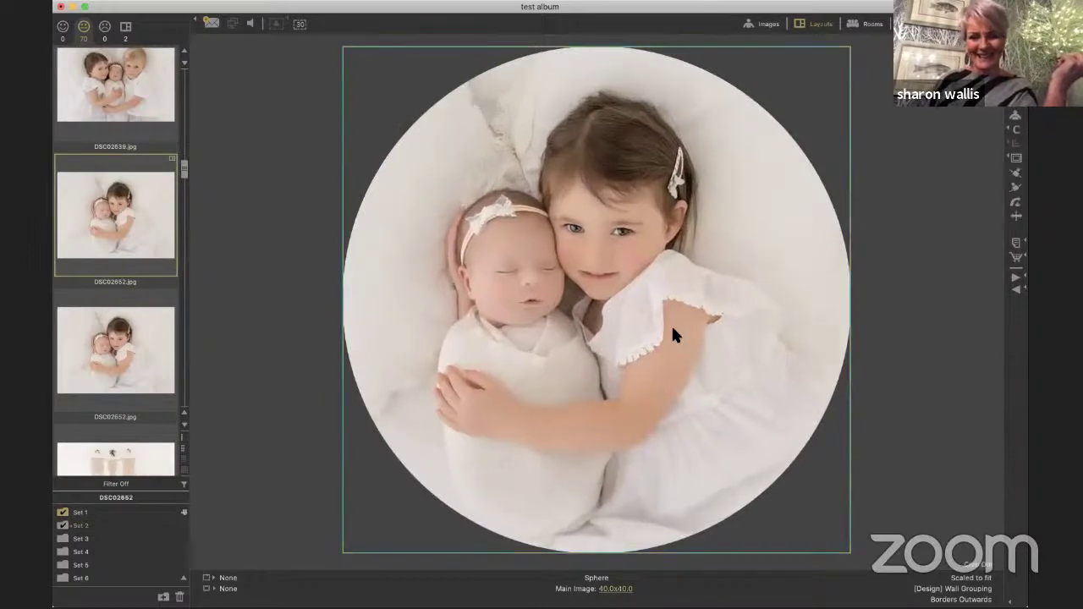
Hang the Sphere on the dining room brick wall, shrink it to 4x4, then size it up step by step
{"action": "left_click", "coordinate": [855, 26]}
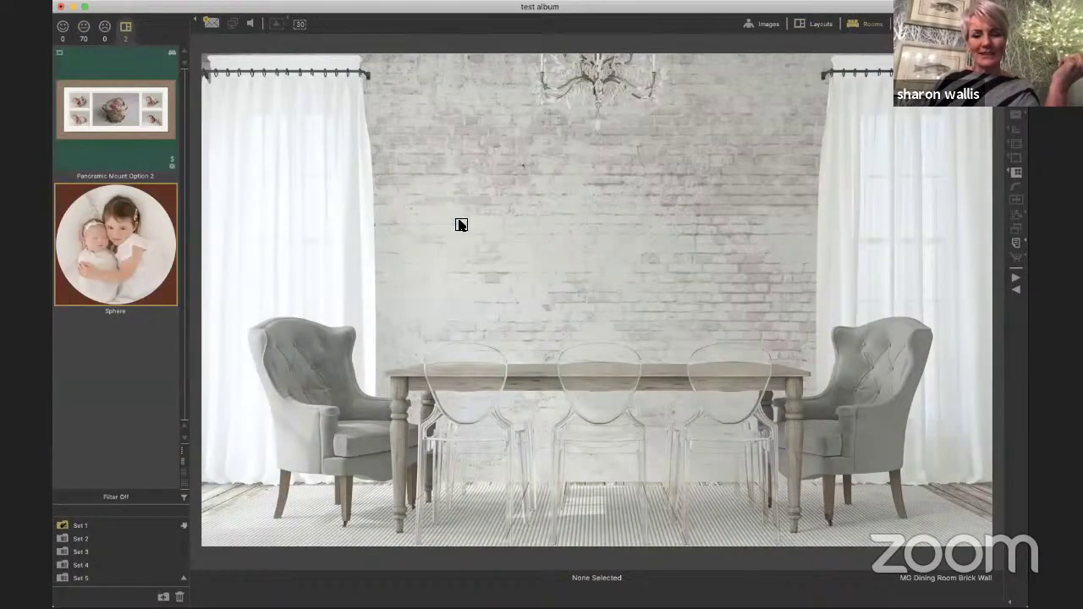
{"action": "left_click_drag", "start_coordinate": [604, 229], "coordinate": [604, 230]}
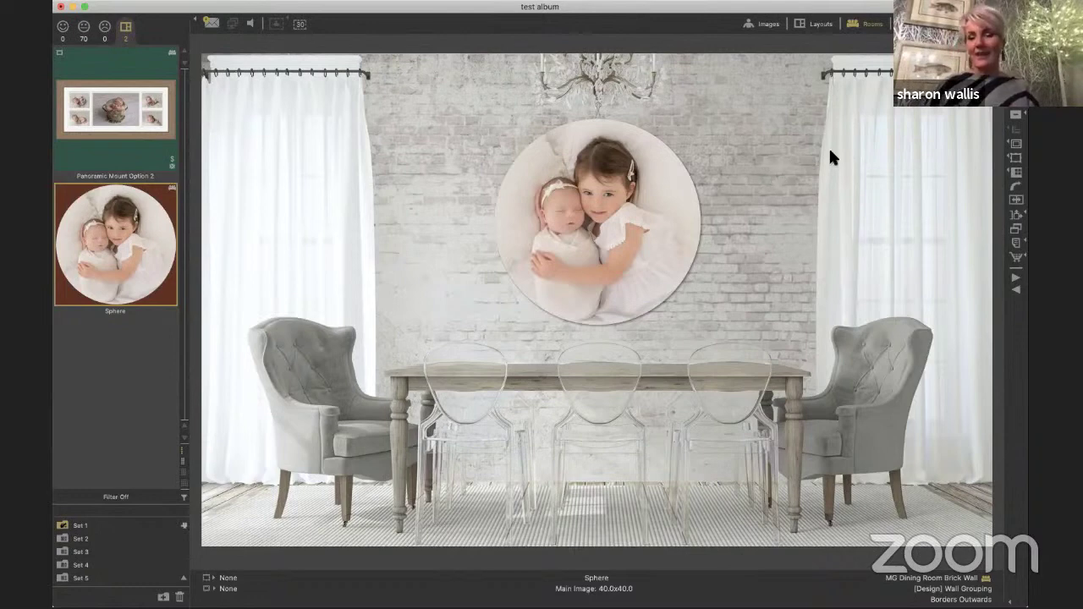
{"action": "left_click", "coordinate": [1015, 116]}
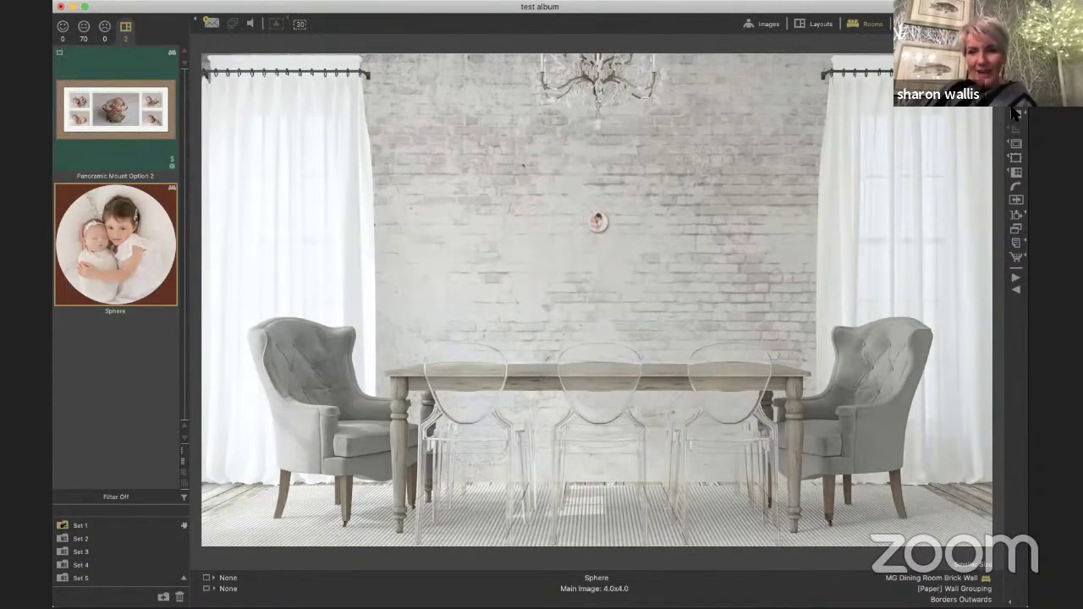
{"action": "left_click", "coordinate": [1015, 114]}
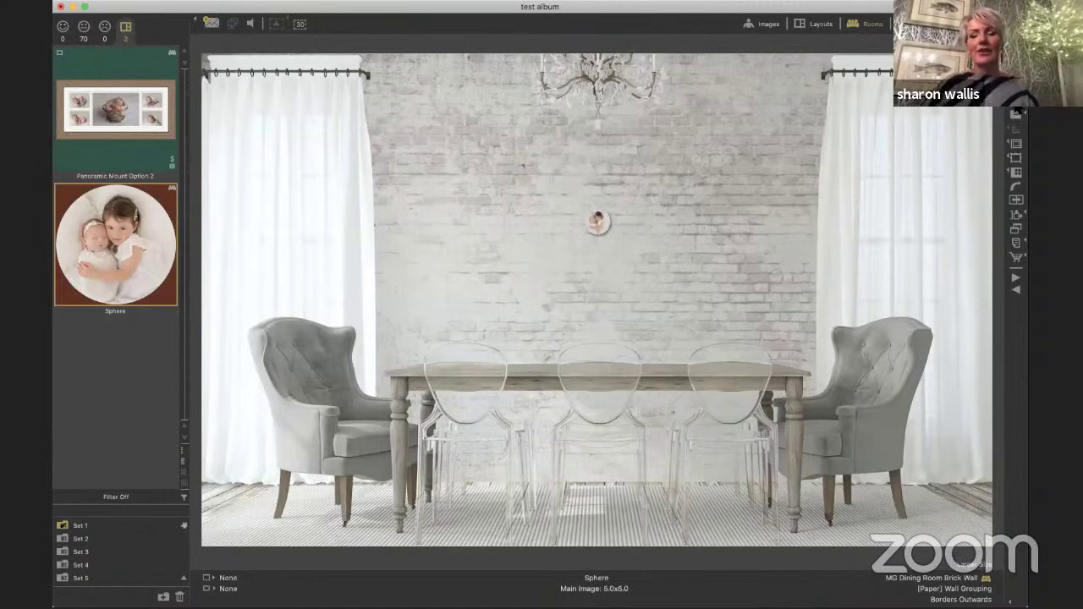
{"action": "left_click", "coordinate": [1015, 113]}
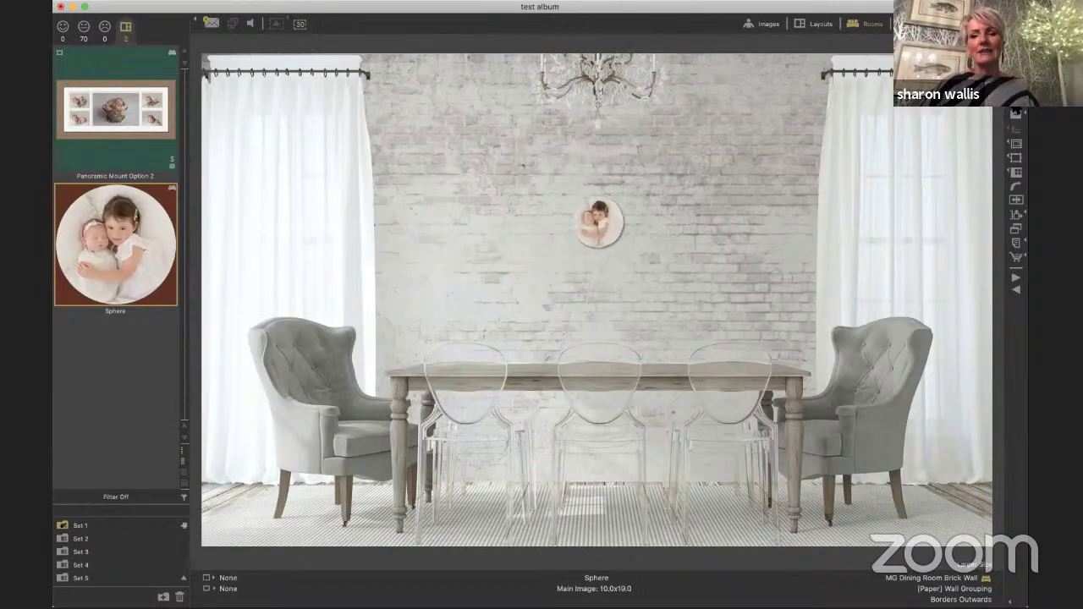
{"action": "left_click", "coordinate": [1016, 113]}
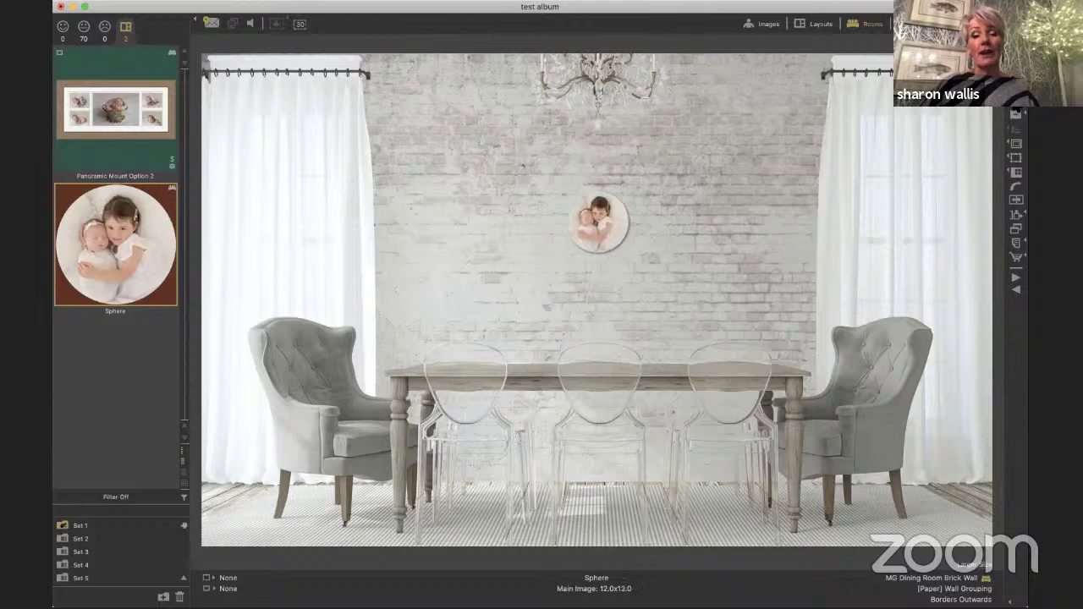
{"action": "left_click", "coordinate": [1016, 113]}
{"action": "left_click", "coordinate": [1016, 112]}
{"action": "left_click", "coordinate": [1016, 113]}
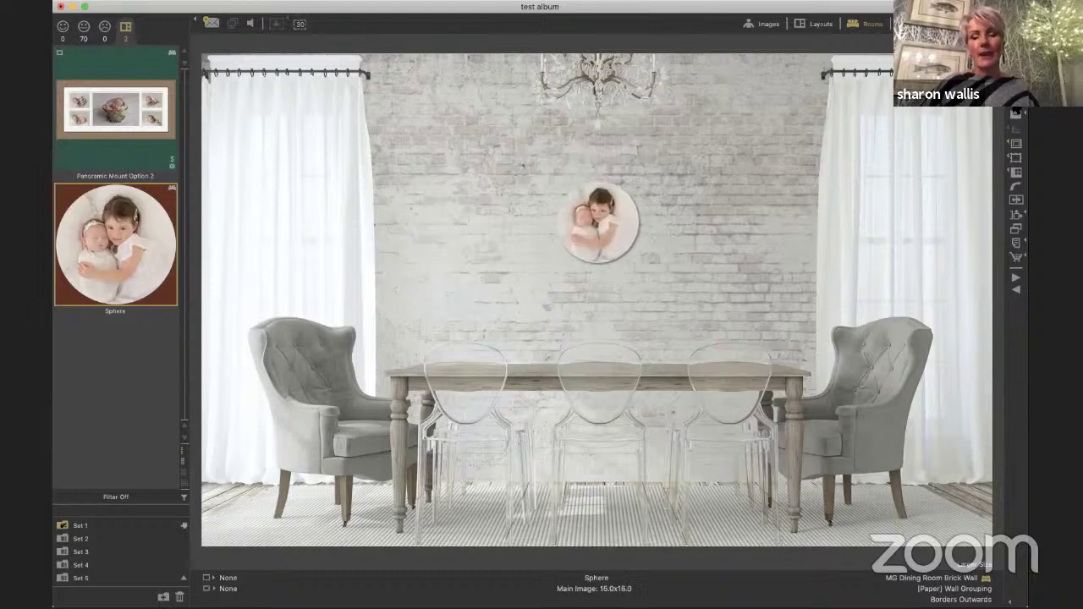
{"action": "left_click", "coordinate": [1015, 112]}
{"action": "left_click", "coordinate": [1016, 113]}
Enlarge the wall Sphere through 24x24 to 30x30 and return to the Layouts workspace
{"action": "left_click", "coordinate": [1016, 113]}
{"action": "left_click", "coordinate": [1016, 113]}
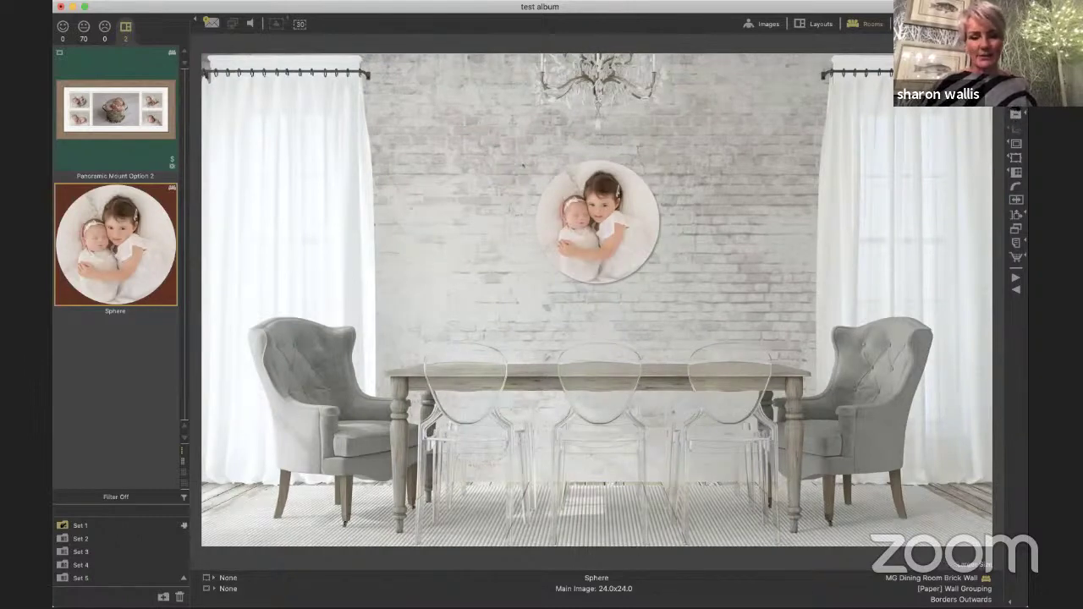
{"action": "left_click", "coordinate": [1016, 112]}
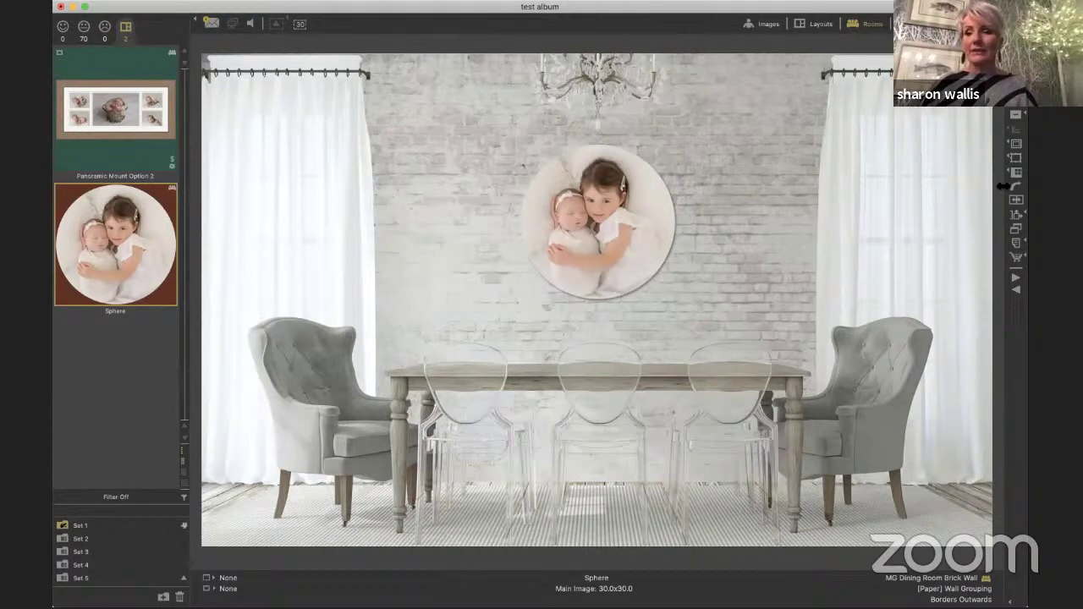
{"action": "left_click", "coordinate": [806, 34]}
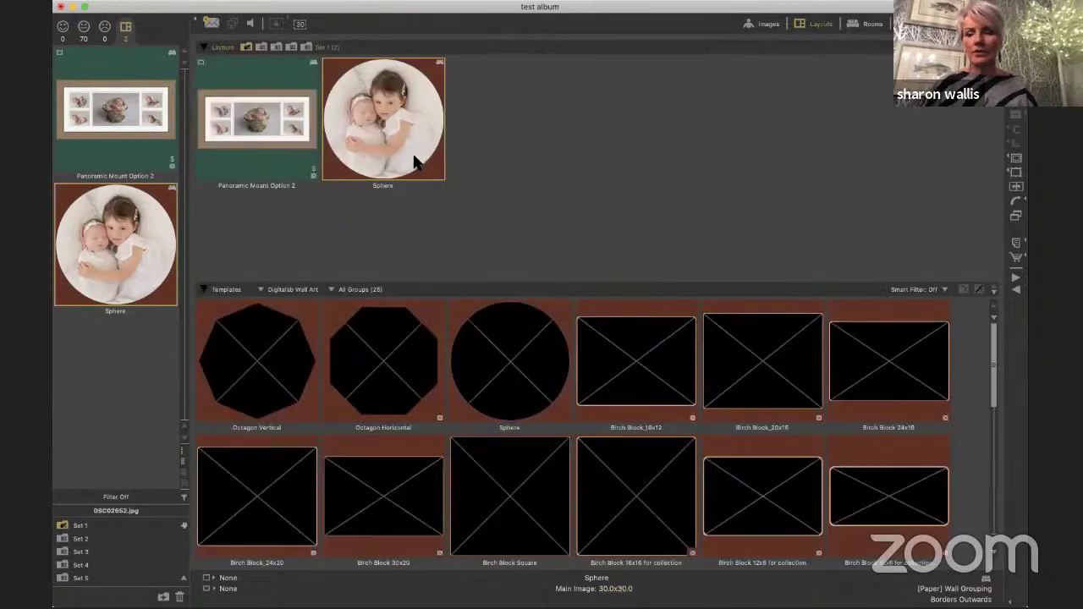
Duplicate the 30x30 Sphere layout without images to get an empty second Sphere
{"action": "left_click", "coordinate": [766, 158]}
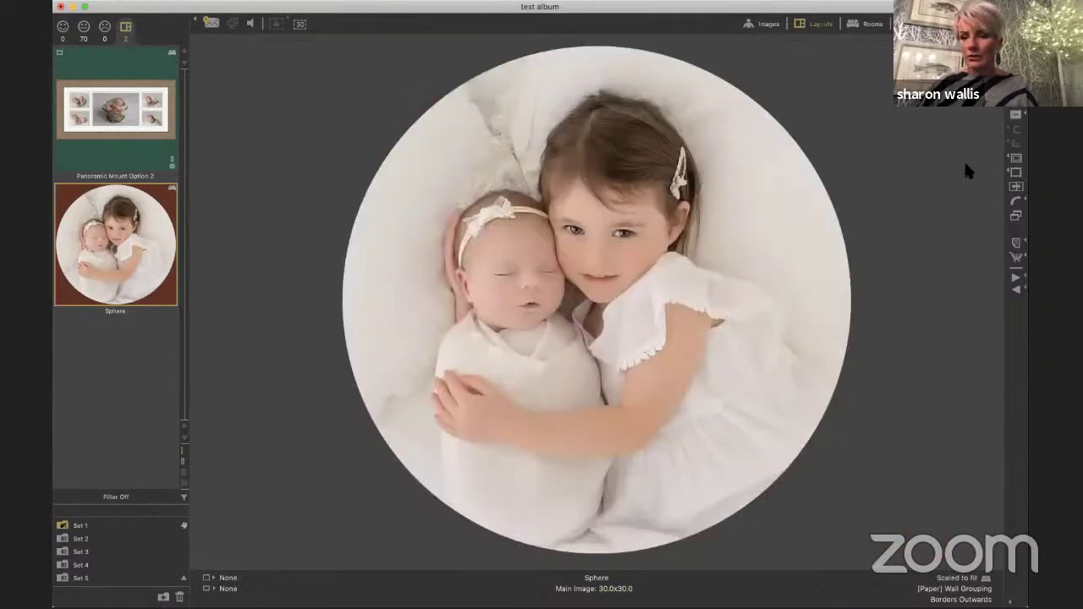
{"action": "left_click", "coordinate": [1017, 218]}
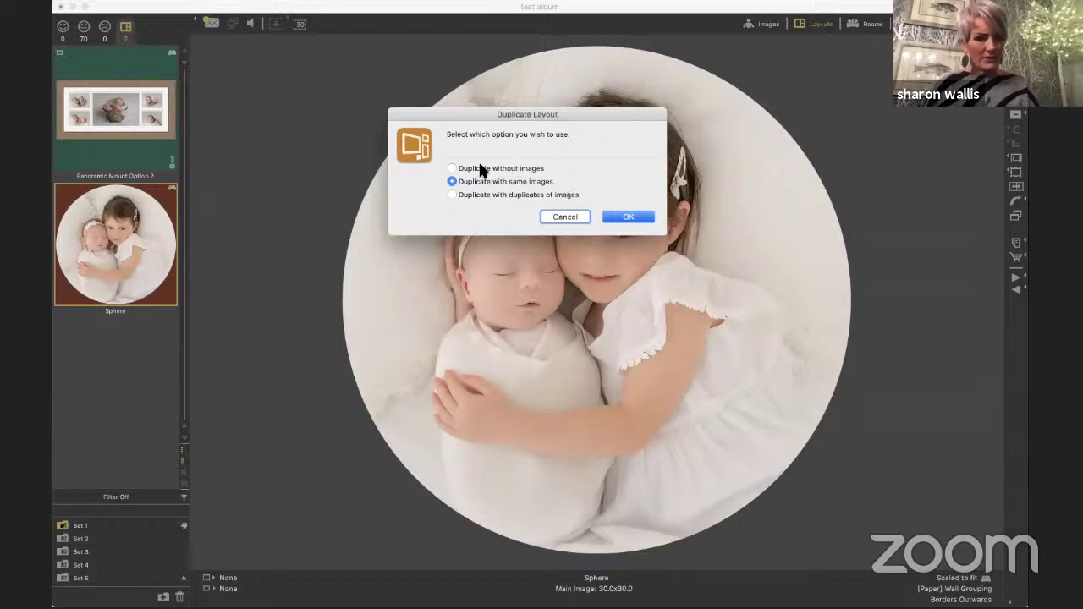
{"action": "left_click", "coordinate": [452, 169]}
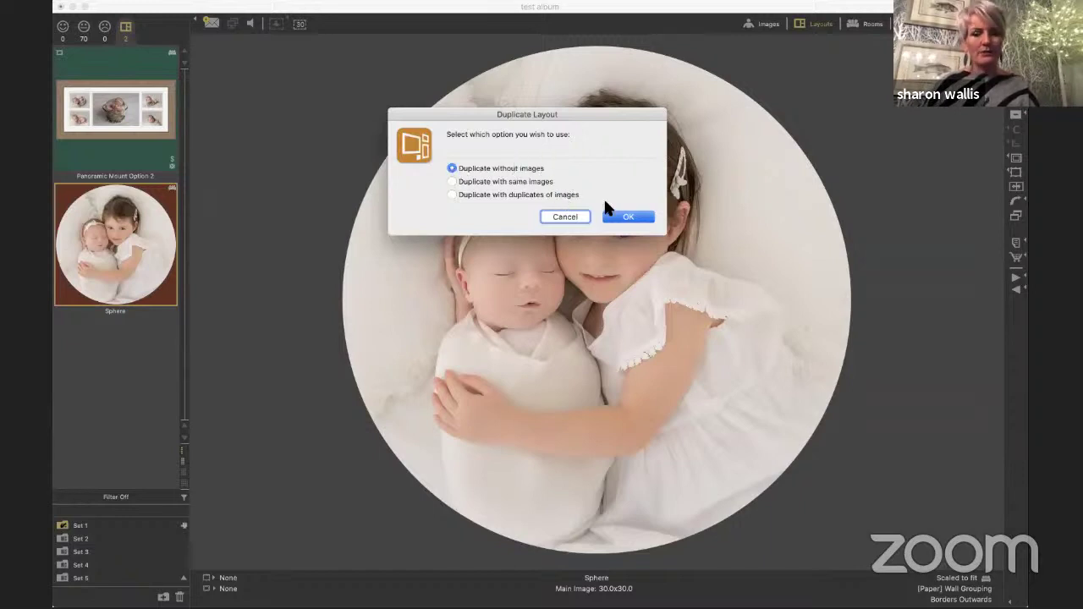
{"action": "left_click", "coordinate": [626, 218]}
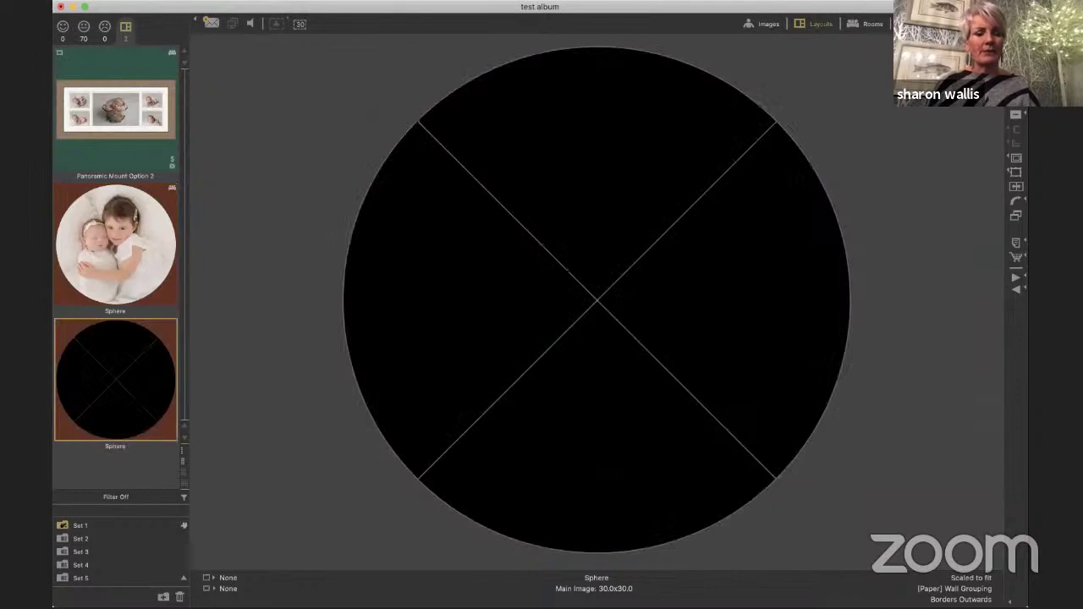
Place the boy-and-baby photo from the album into the empty Sphere circle
{"action": "left_click", "coordinate": [84, 26]}
{"action": "left_click_drag", "start_coordinate": [183, 170], "coordinate": [212, 222]}
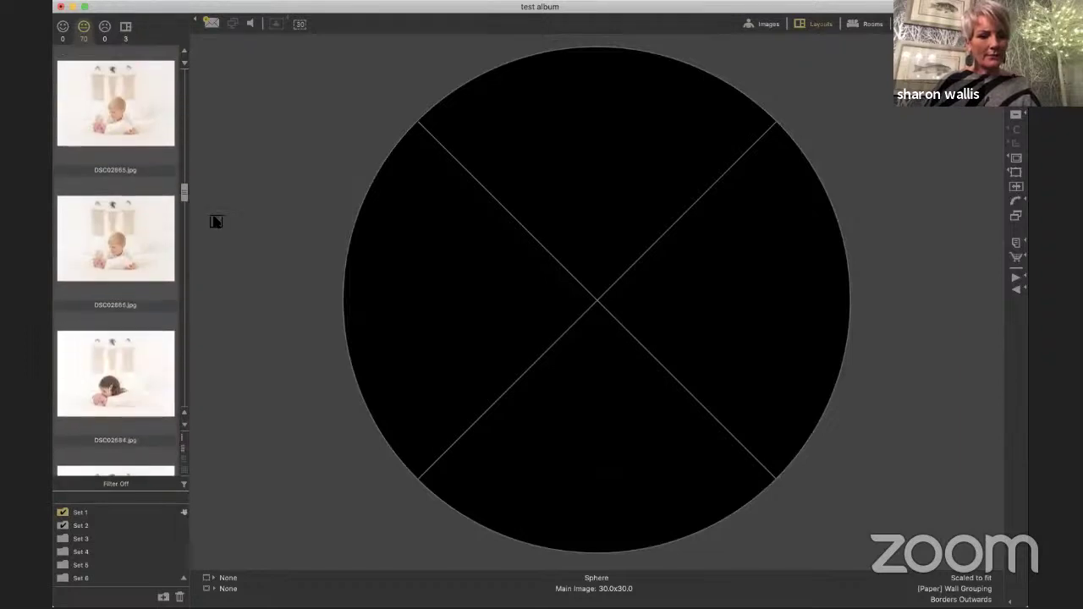
{"action": "left_click", "coordinate": [116, 238]}
{"action": "left_click_drag", "start_coordinate": [116, 238], "coordinate": [733, 242]}
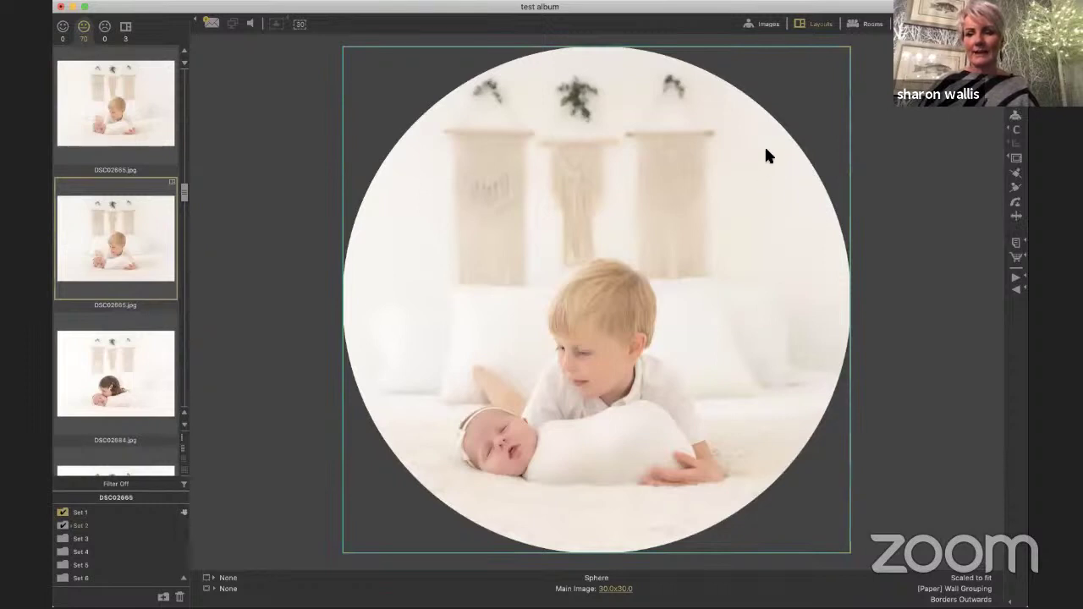
Zoom the photo in and shift it upward so the children fill the circle
{"action": "left_click_drag", "start_coordinate": [766, 153], "coordinate": [772, 154]}
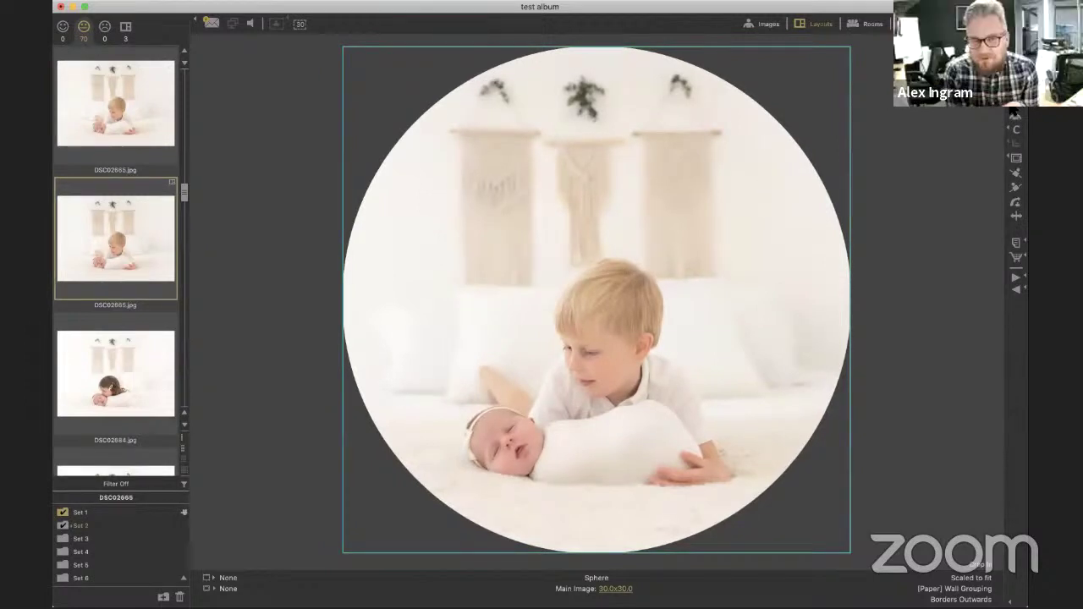
{"action": "scroll", "coordinate": [726, 286], "scroll_direction": "up", "scroll_amount": 3}
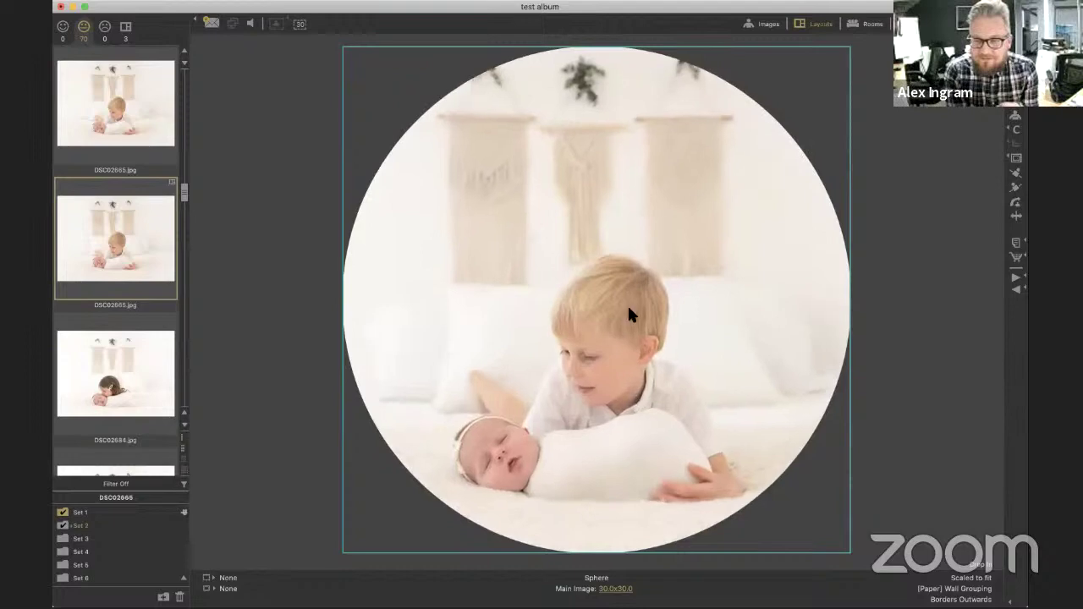
{"action": "left_click_drag", "start_coordinate": [634, 309], "coordinate": [634, 296]}
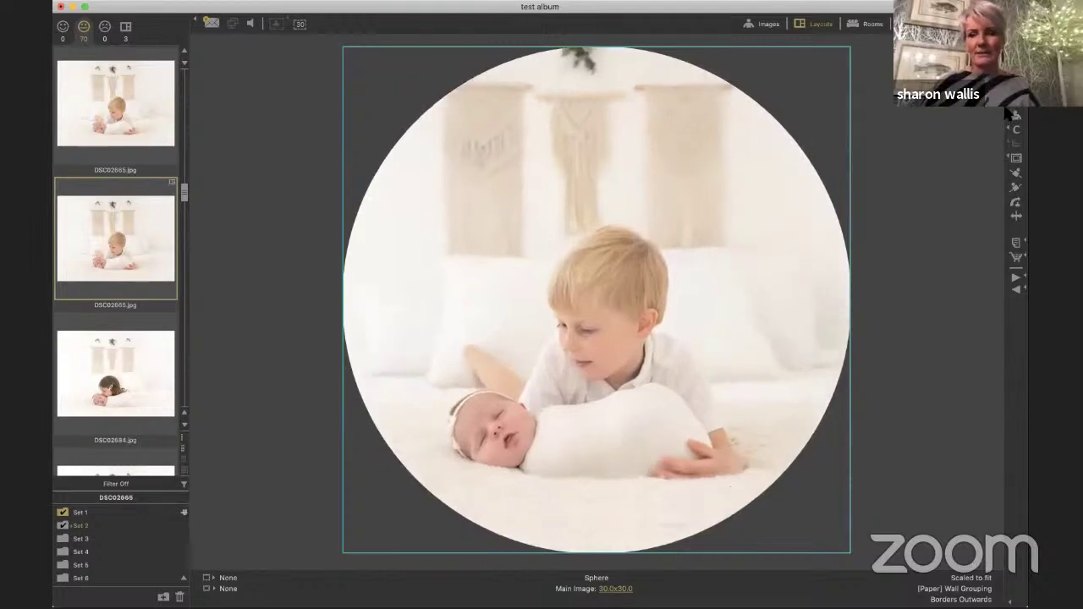
{"action": "scroll", "coordinate": [1016, 114], "scroll_direction": "up", "scroll_amount": 2}
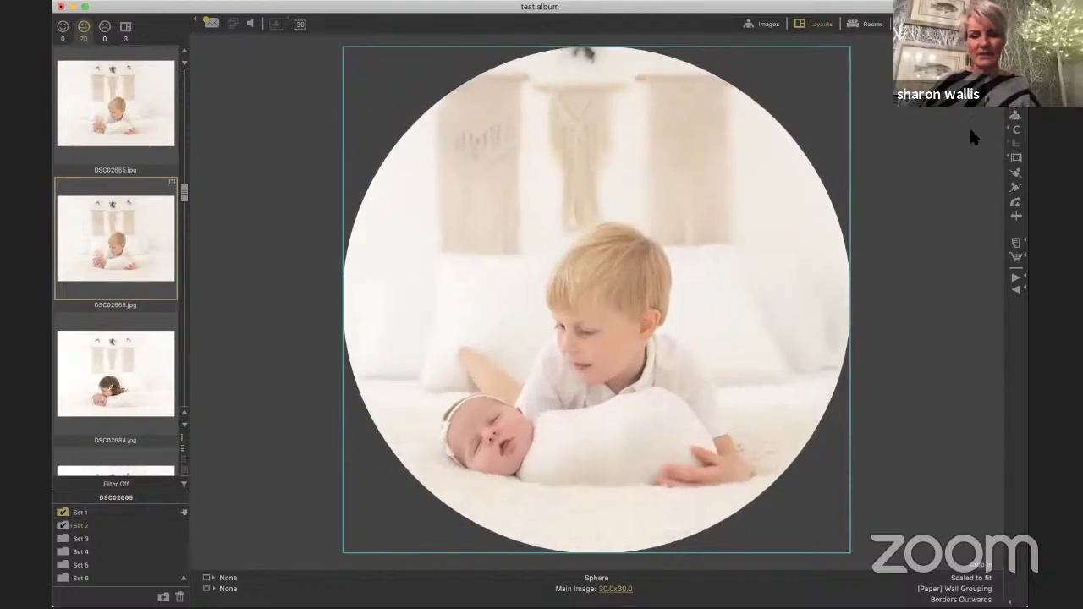
{"action": "scroll", "coordinate": [660, 372], "scroll_direction": "up", "scroll_amount": 1}
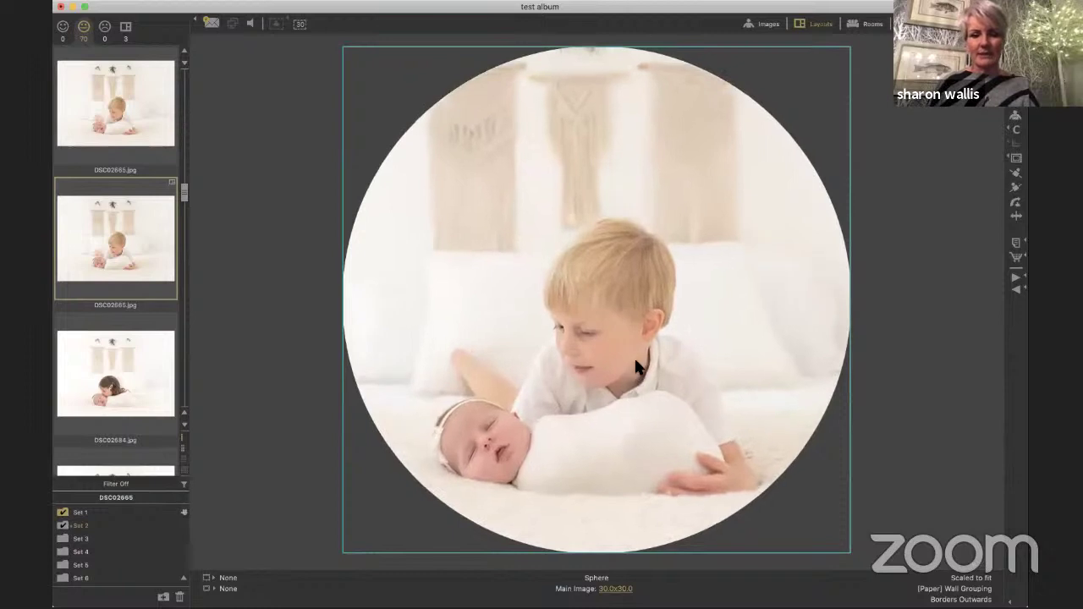
{"action": "left_click_drag", "start_coordinate": [638, 363], "coordinate": [625, 333]}
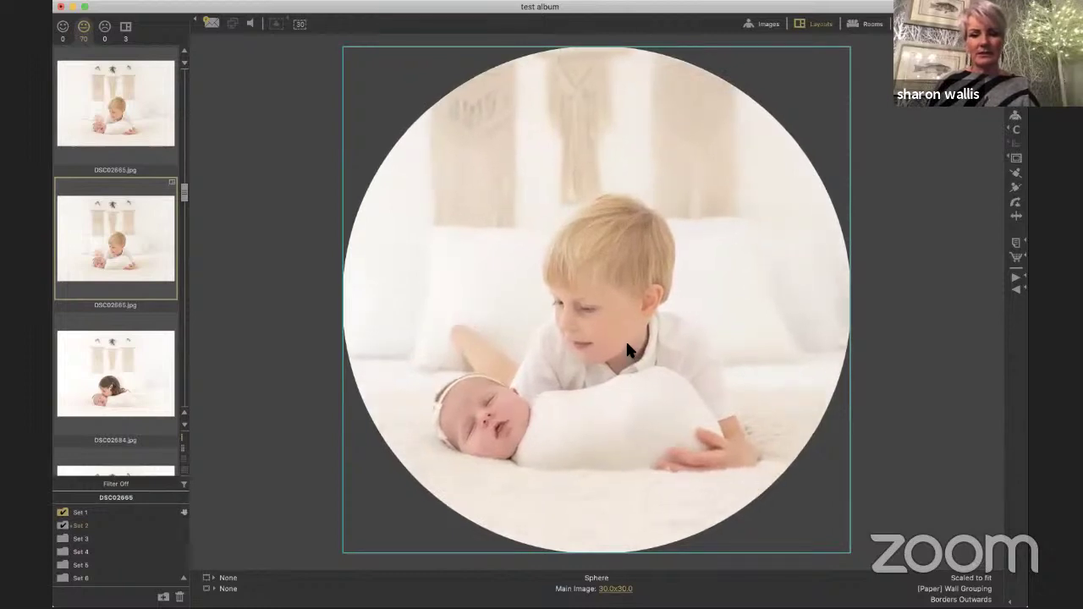
Hang the boy-and-baby Sphere on the dining room wall at 24x24, up and left
{"action": "left_click", "coordinate": [860, 27]}
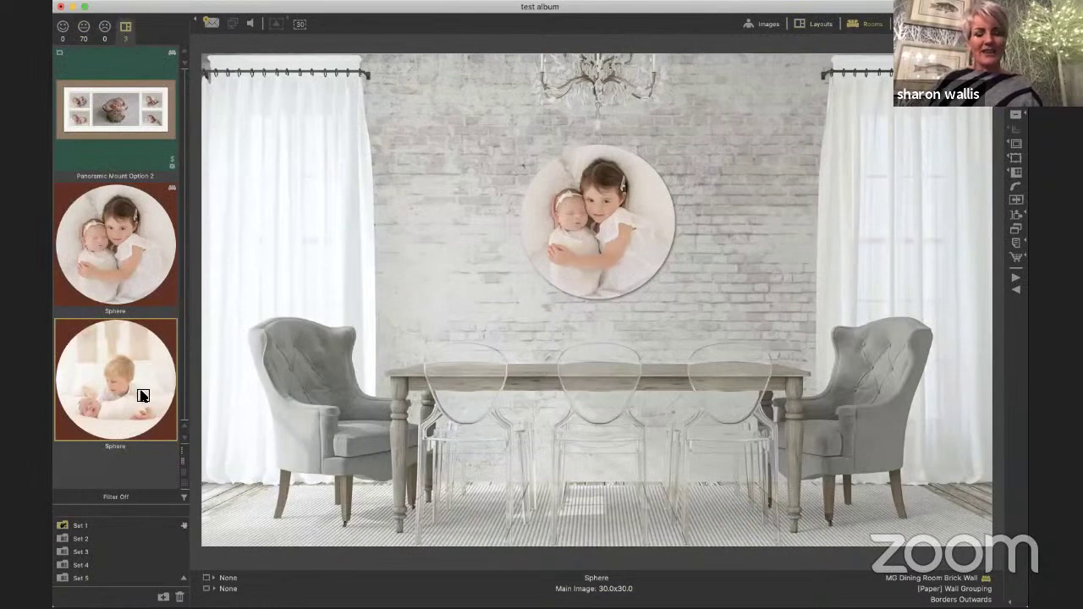
{"action": "left_click_drag", "start_coordinate": [465, 254], "coordinate": [462, 259]}
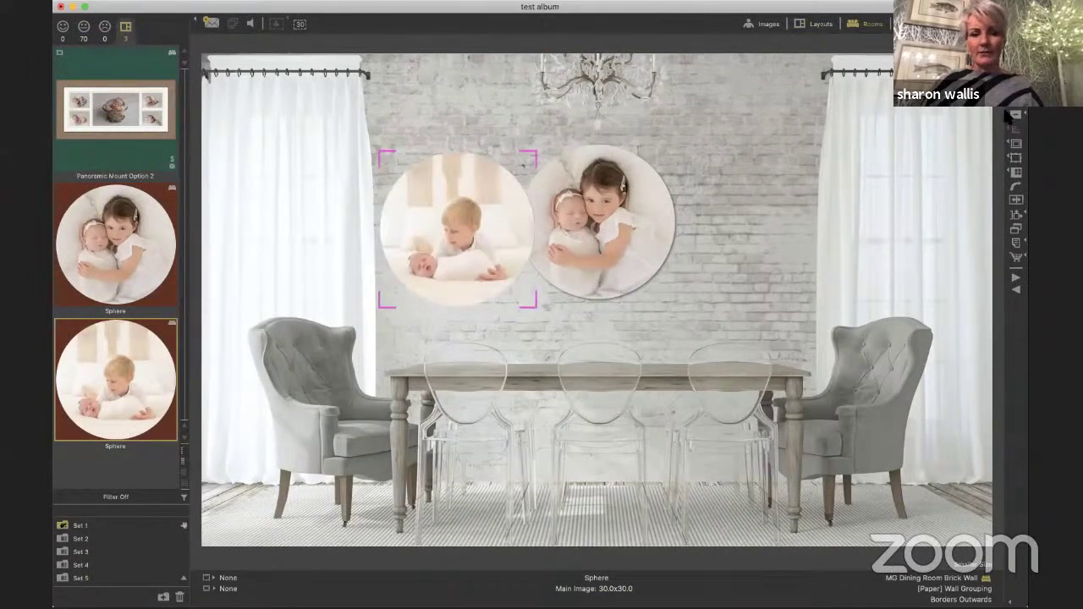
{"action": "key", "text": "minus"}
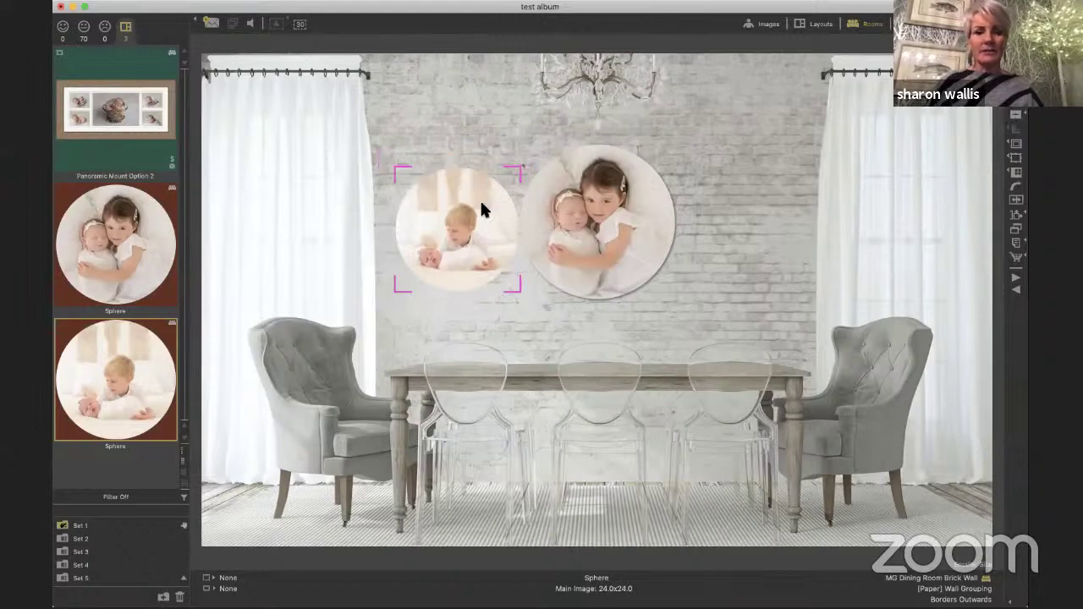
{"action": "left_click_drag", "start_coordinate": [470, 234], "coordinate": [461, 186]}
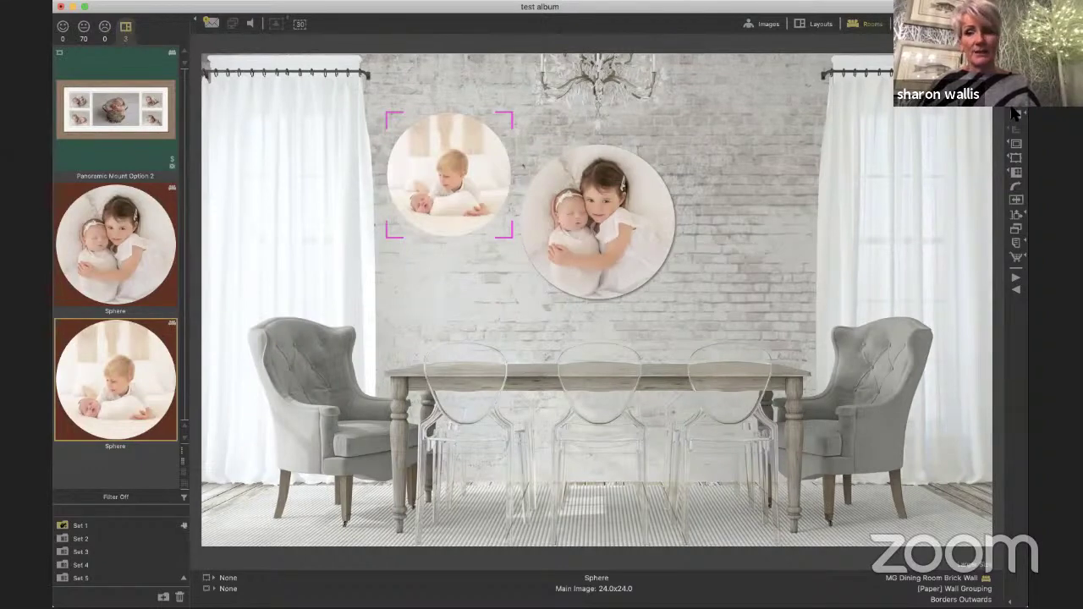
Shrink the Sphere to 18x18 and nudge it slightly down and right
{"action": "left_click", "coordinate": [1017, 117]}
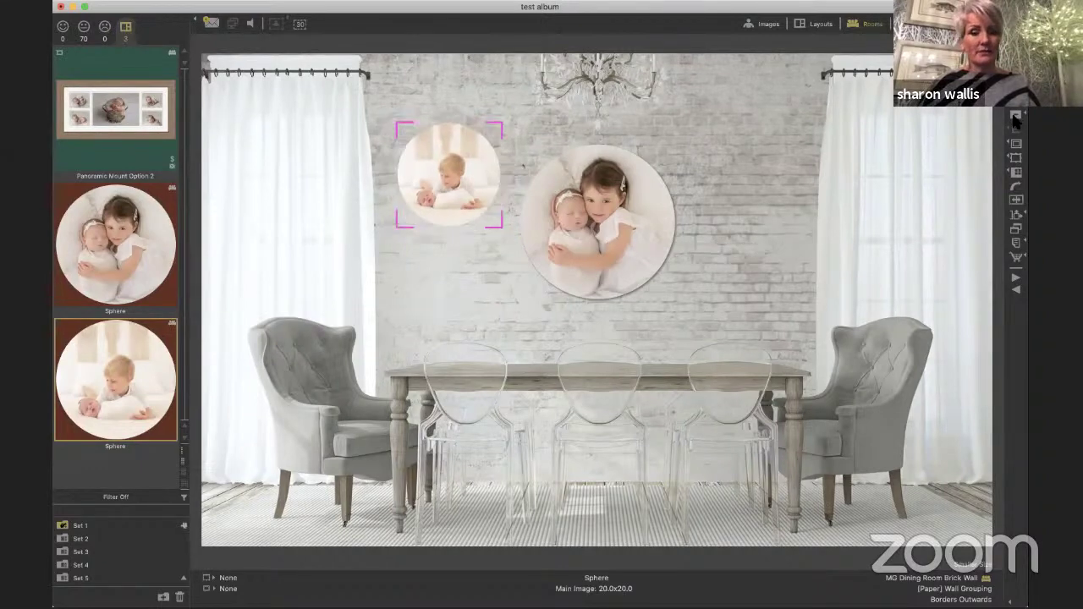
{"action": "left_click", "coordinate": [1014, 121]}
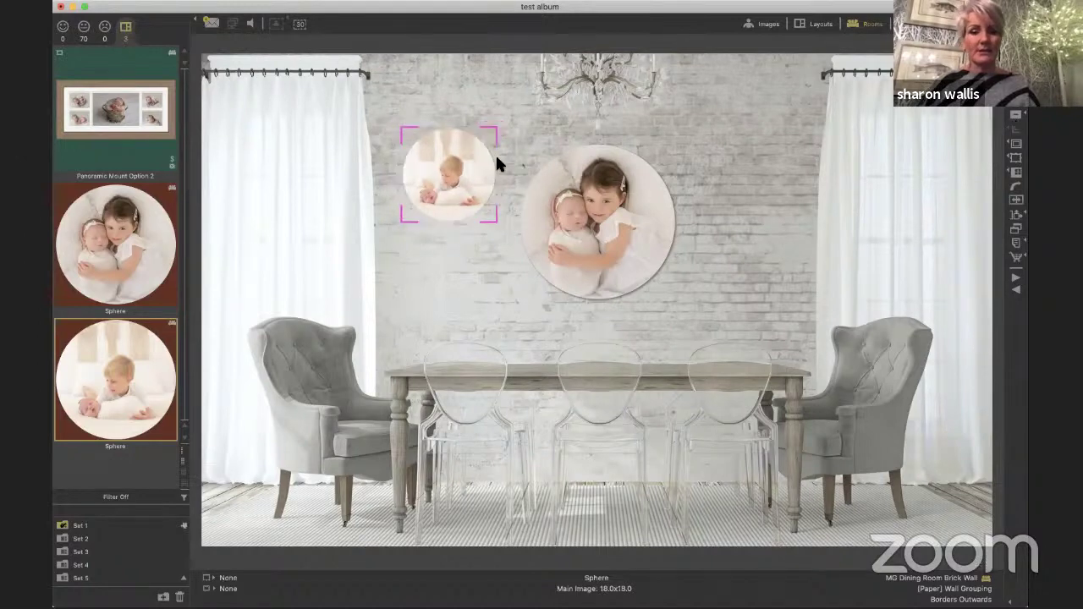
{"action": "left_click_drag", "start_coordinate": [475, 186], "coordinate": [486, 193]}
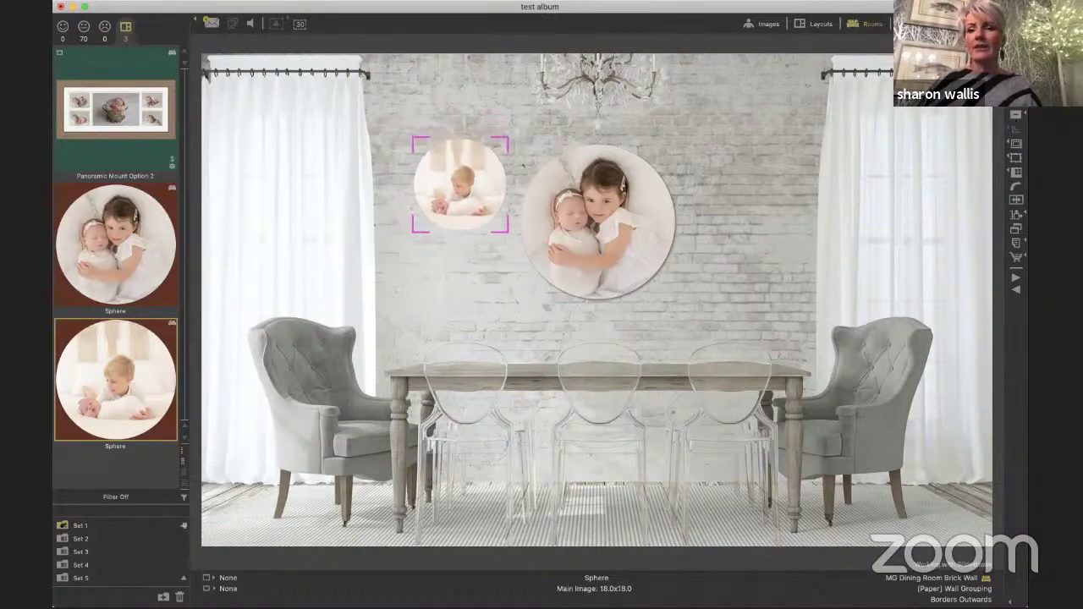
{"action": "left_click", "coordinate": [819, 25]}
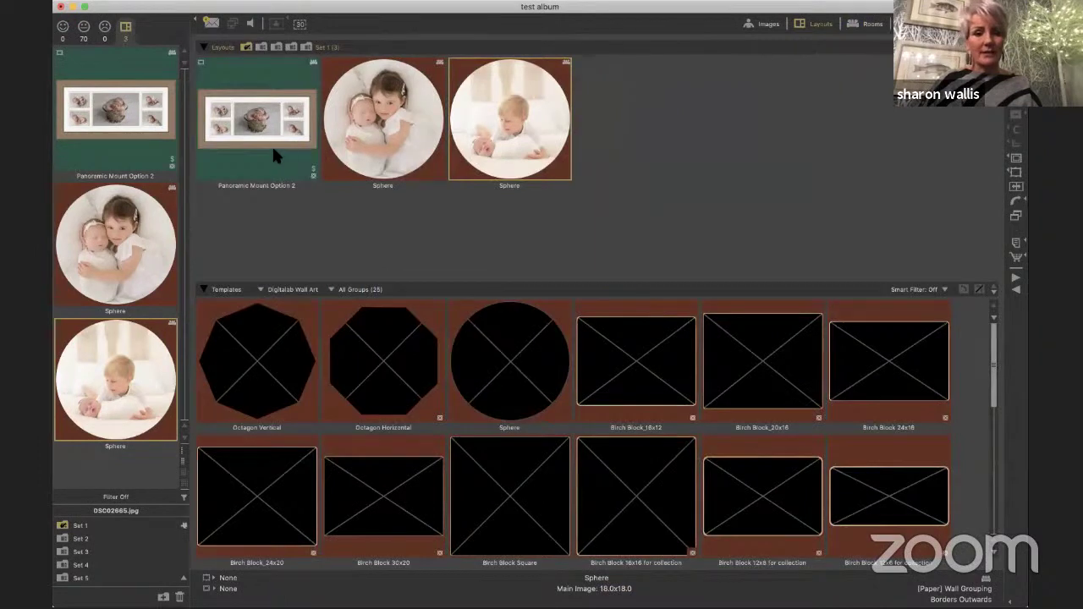
Show Panoramic Mount Option 2 in the MG Antique Couch Brick Wall room
{"action": "double_click", "coordinate": [273, 154]}
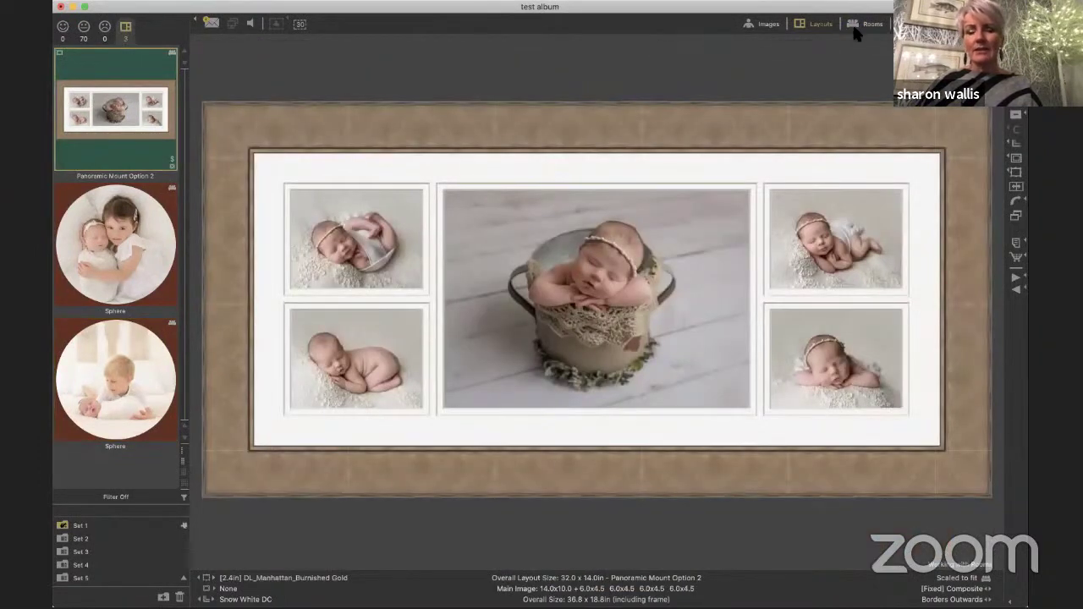
{"action": "left_click", "coordinate": [855, 29]}
{"action": "left_click", "coordinate": [298, 163]}
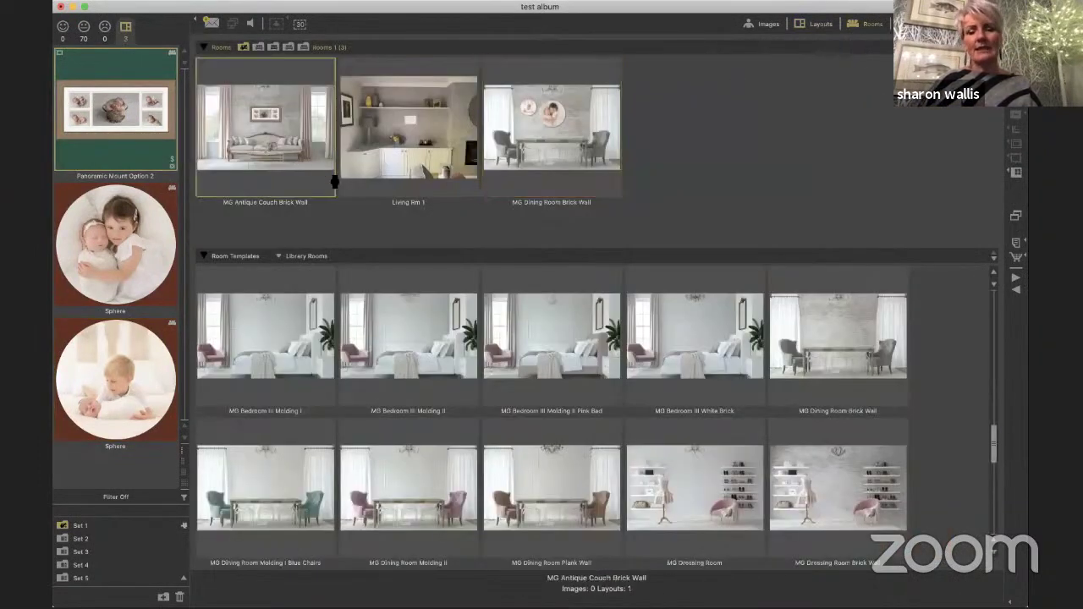
{"action": "double_click", "coordinate": [334, 181]}
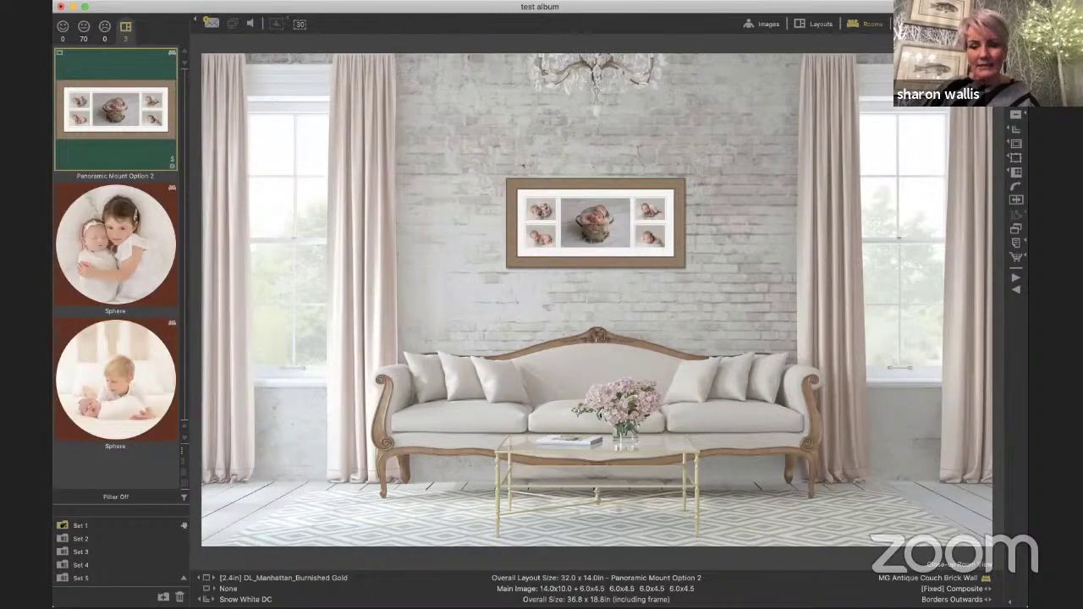
Put photo DSC02639 of the three siblings into the mount's centre frame
{"action": "left_click", "coordinate": [331, 91]}
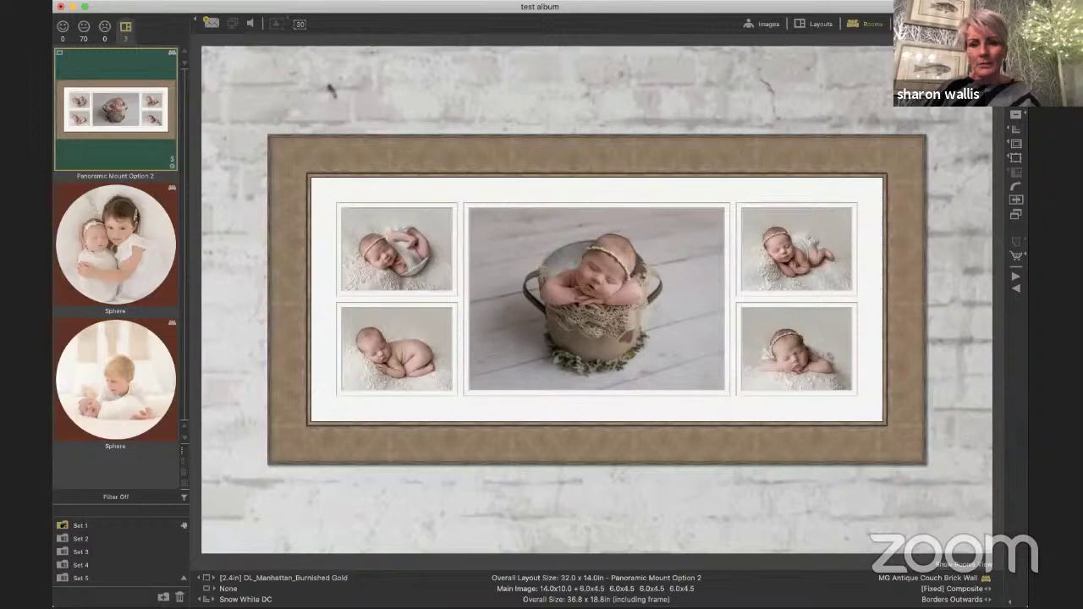
{"action": "left_click", "coordinate": [331, 90]}
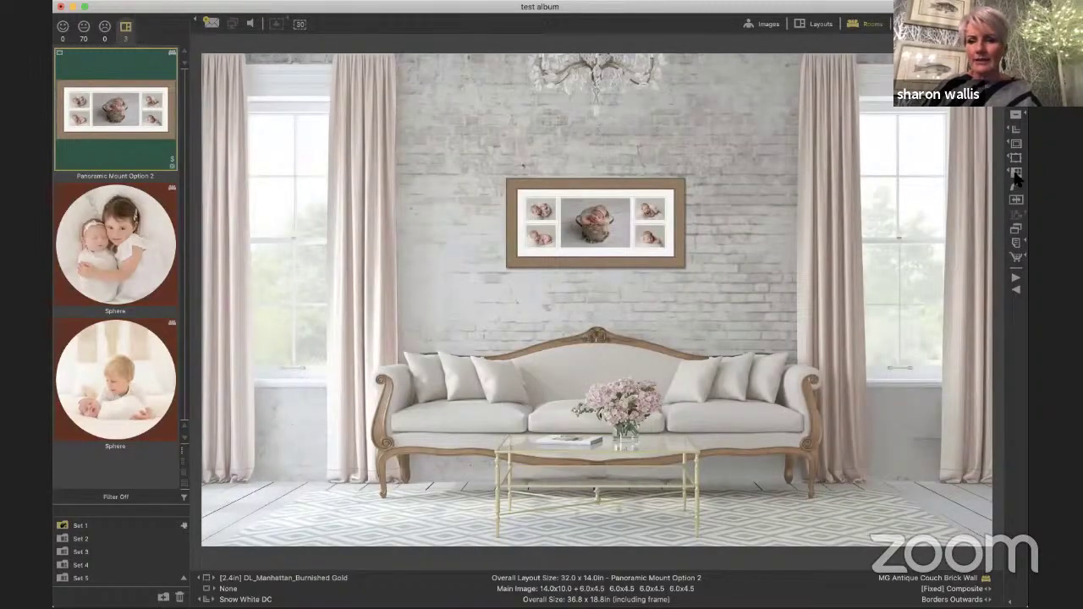
{"action": "left_click", "coordinate": [83, 27]}
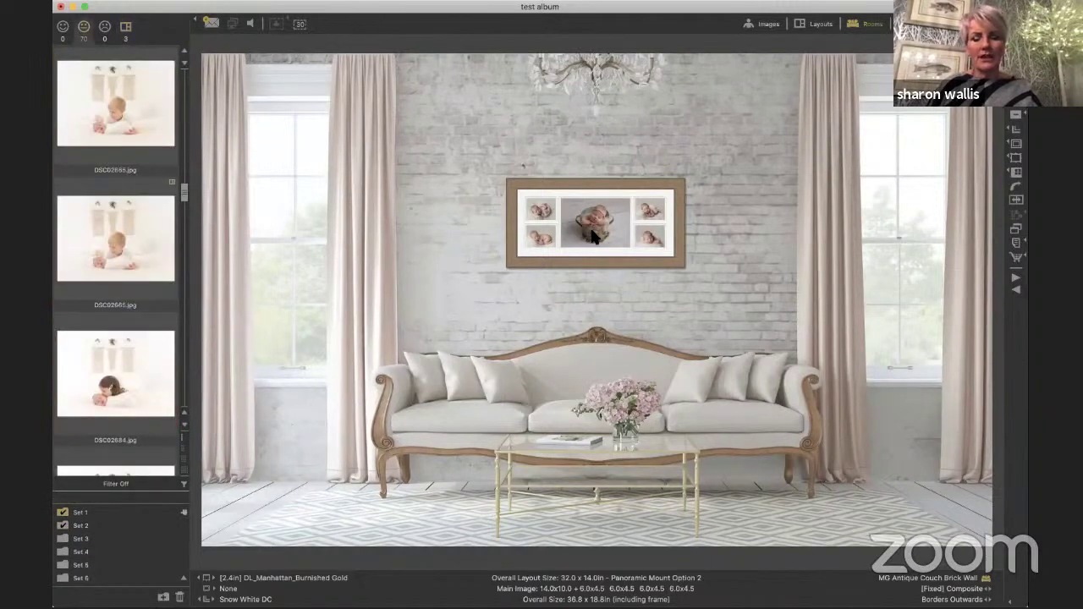
{"action": "left_click_drag", "start_coordinate": [193, 207], "coordinate": [182, 163]}
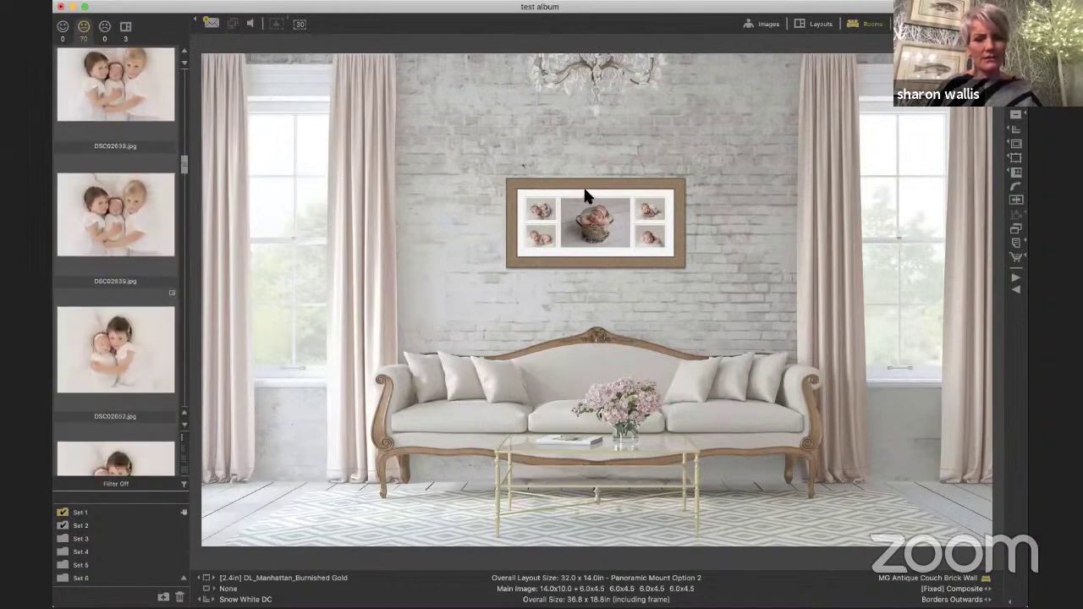
{"action": "left_click_drag", "start_coordinate": [136, 224], "coordinate": [601, 227]}
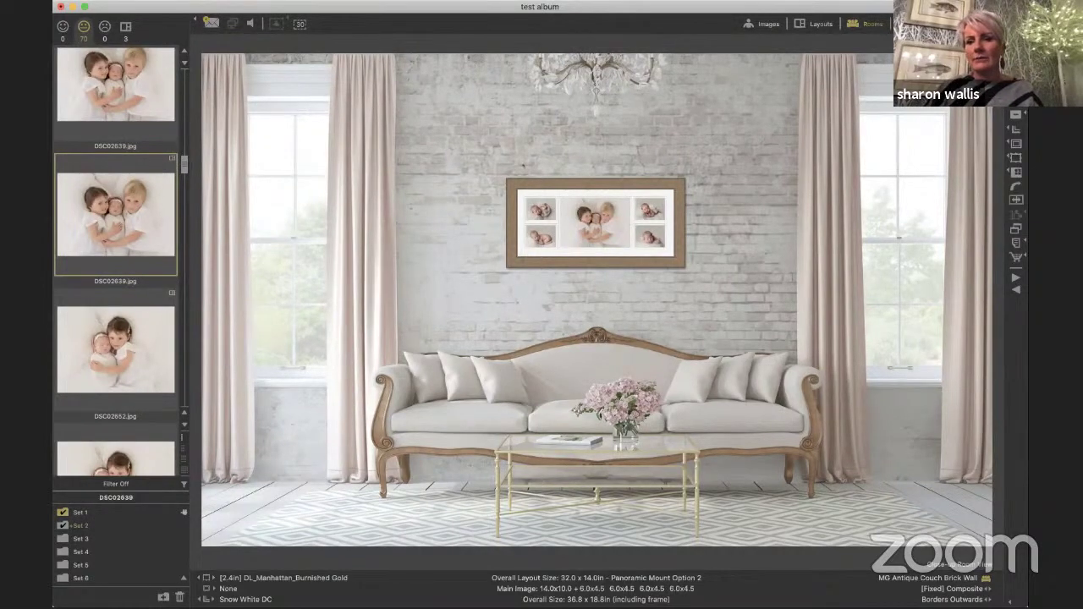
Replace the mount's centre photo with DSC02628, then bring up the Slideshow view
{"action": "left_click", "coordinate": [1014, 113]}
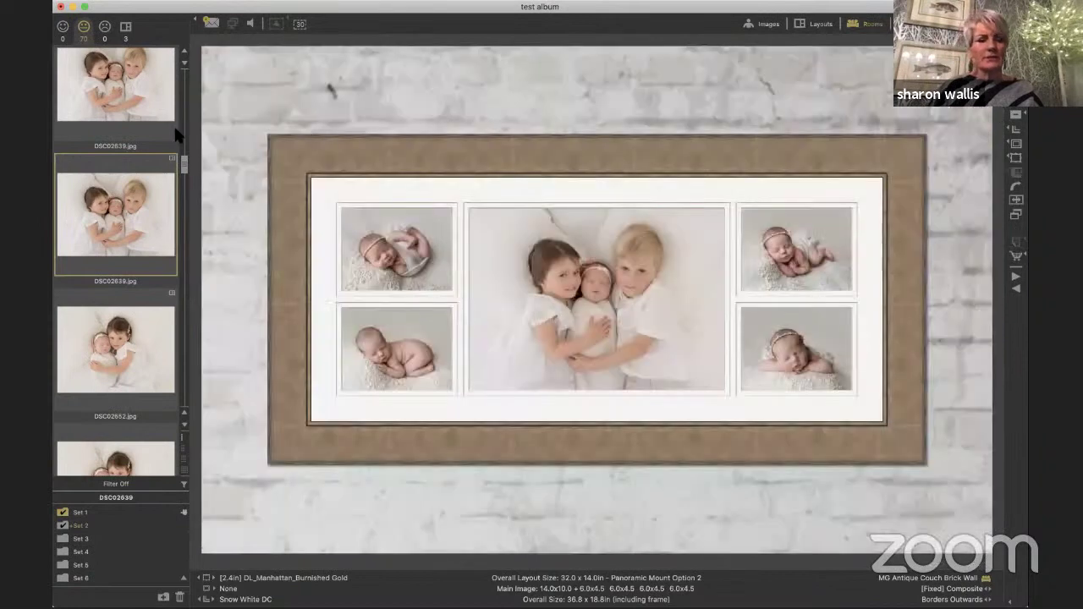
{"action": "scroll", "coordinate": [181, 160], "scroll_direction": "up", "scroll_amount": 3}
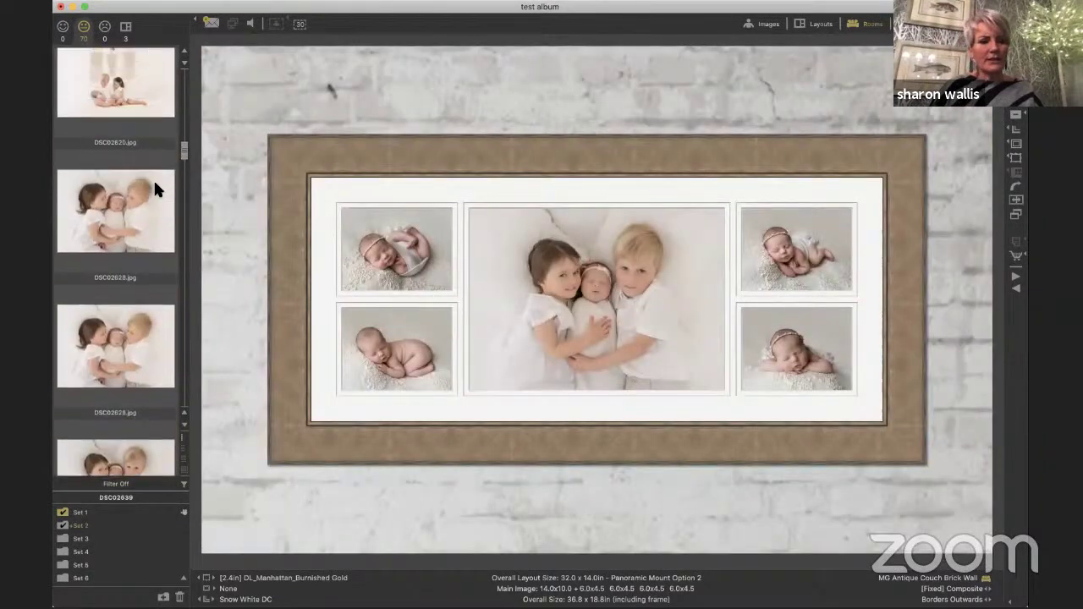
{"action": "left_click_drag", "start_coordinate": [155, 186], "coordinate": [618, 317]}
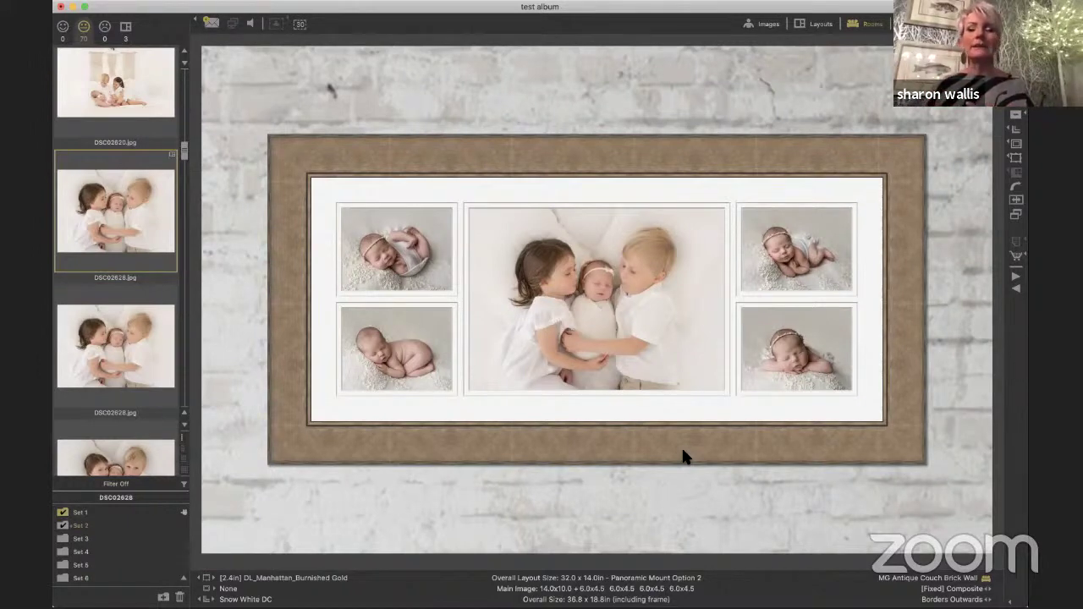
{"action": "left_click", "coordinate": [750, 29]}
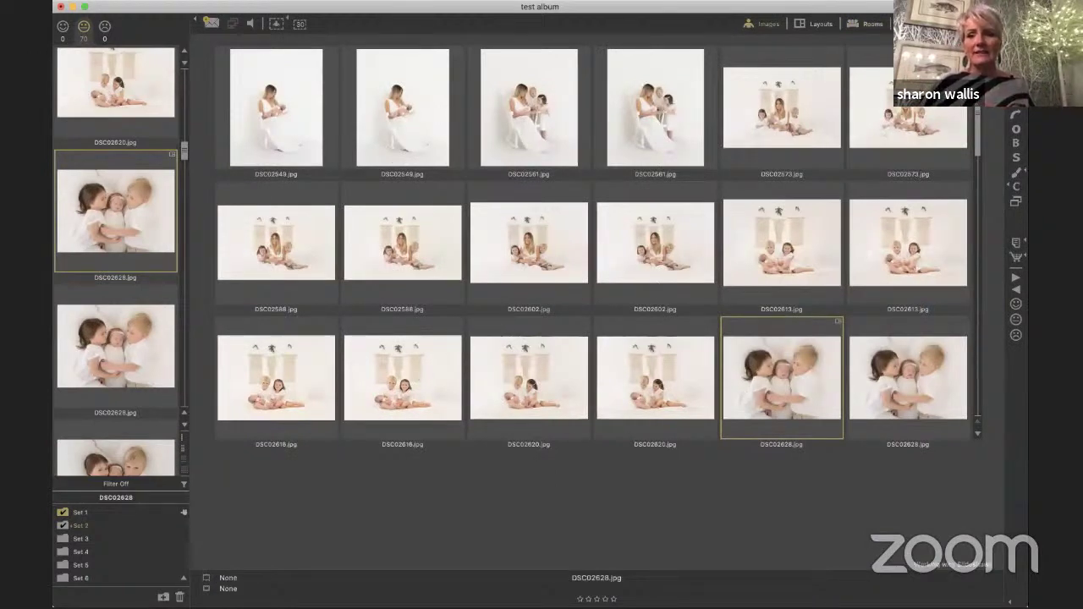
{"action": "key", "text": "super+4"}
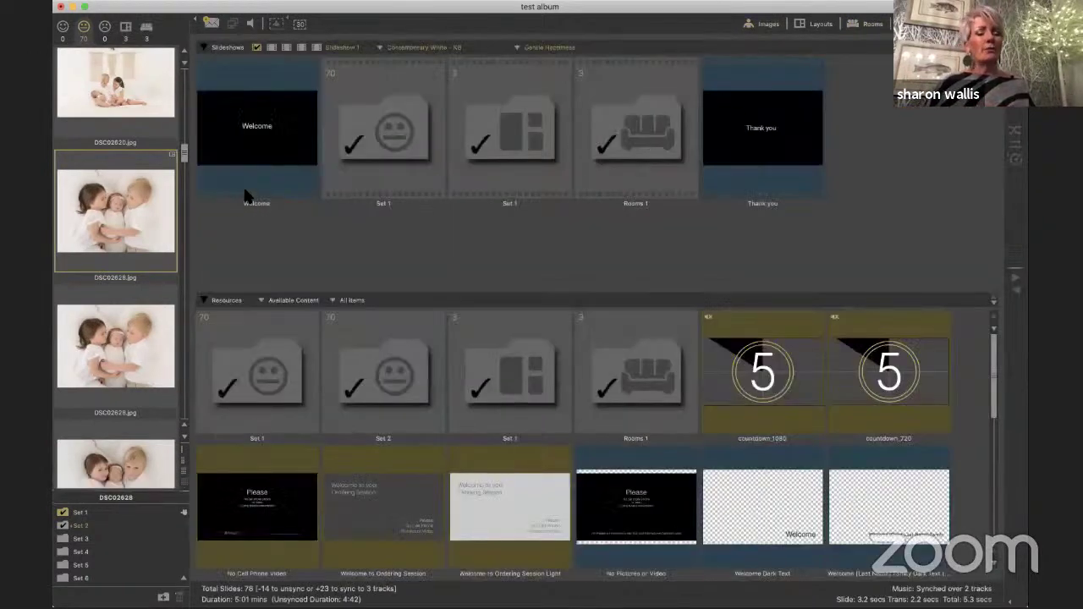
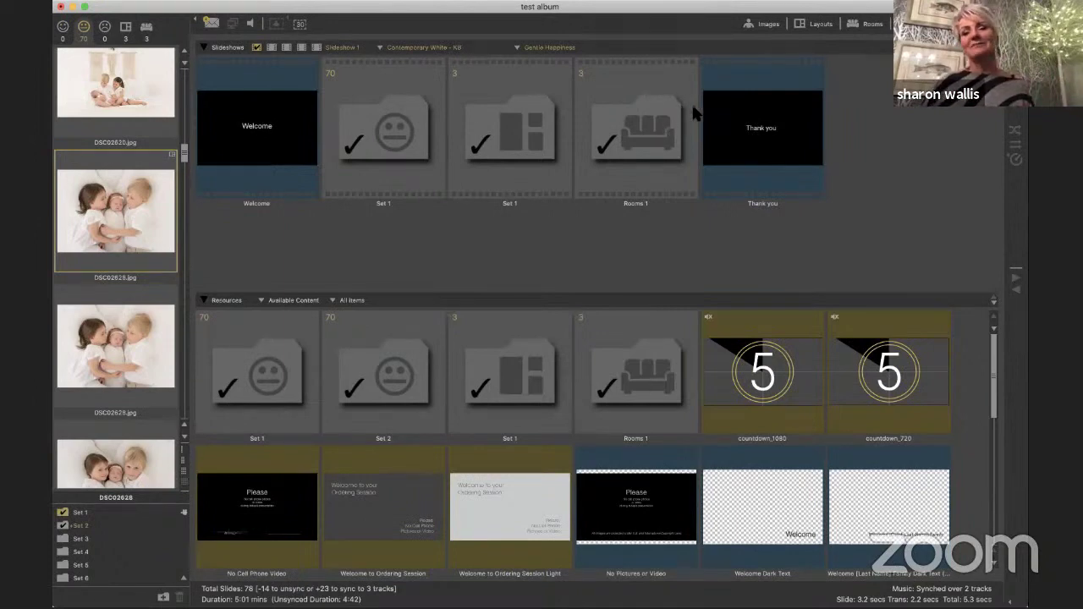
Switch the album to the Images thumbnail grid
{"action": "left_click", "coordinate": [759, 25]}
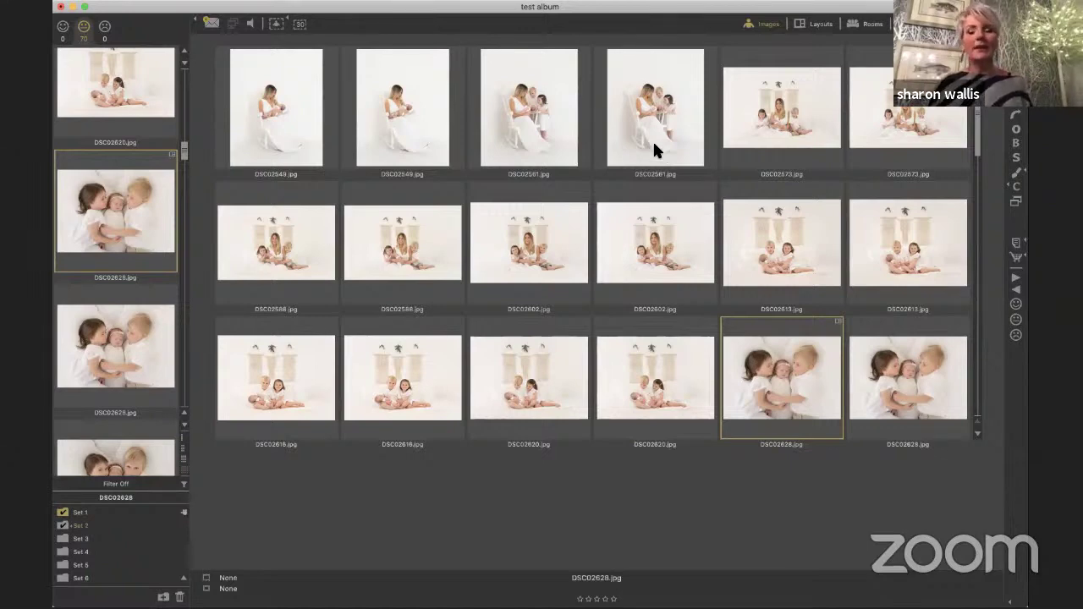
Compare the four mother-in-rocking-chair photos from DSC02549 side by side, then return to the grid
{"action": "left_click", "coordinate": [292, 144]}
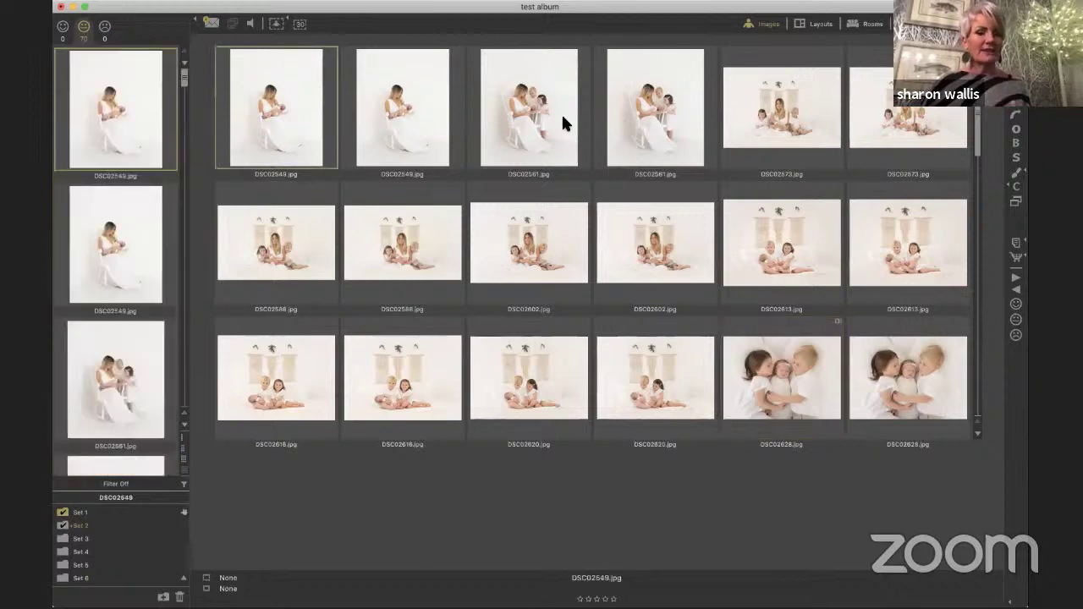
{"action": "left_click", "coordinate": [649, 140], "text": "shift"}
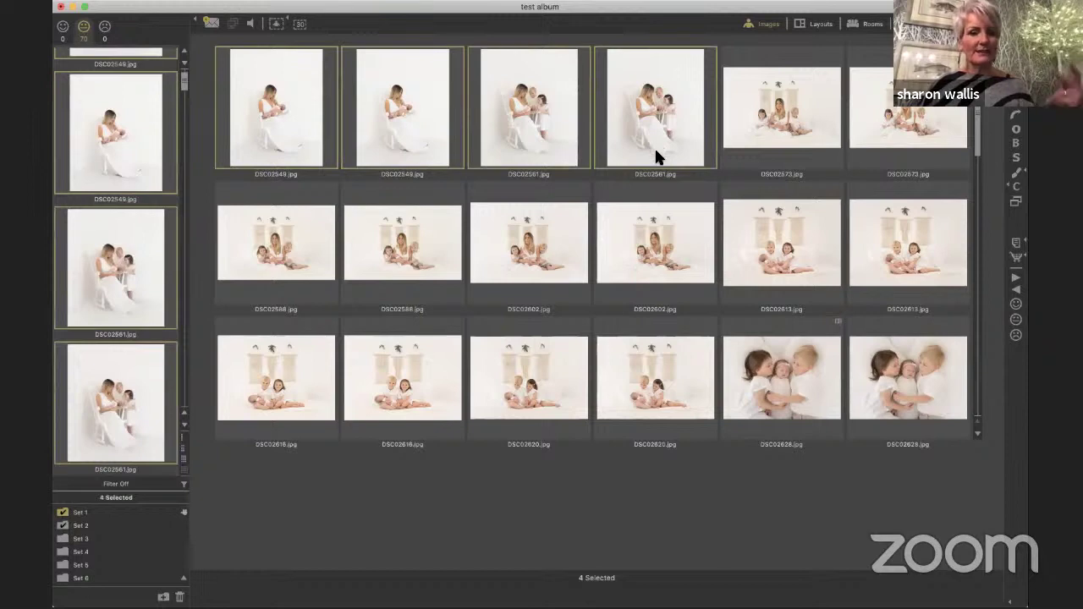
{"action": "double_click", "coordinate": [654, 151]}
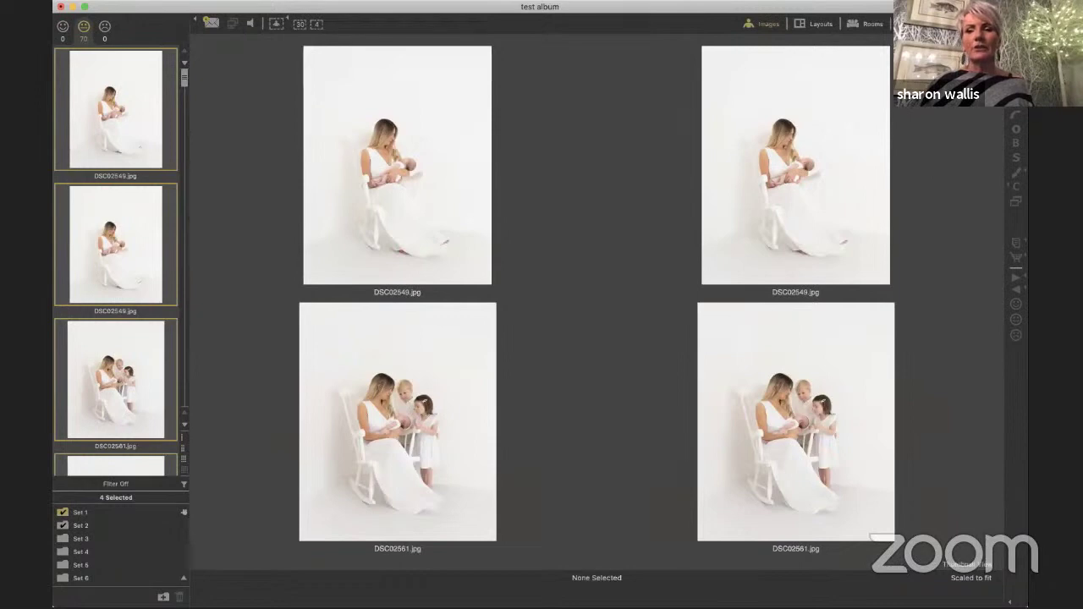
{"action": "key", "text": "Escape"}
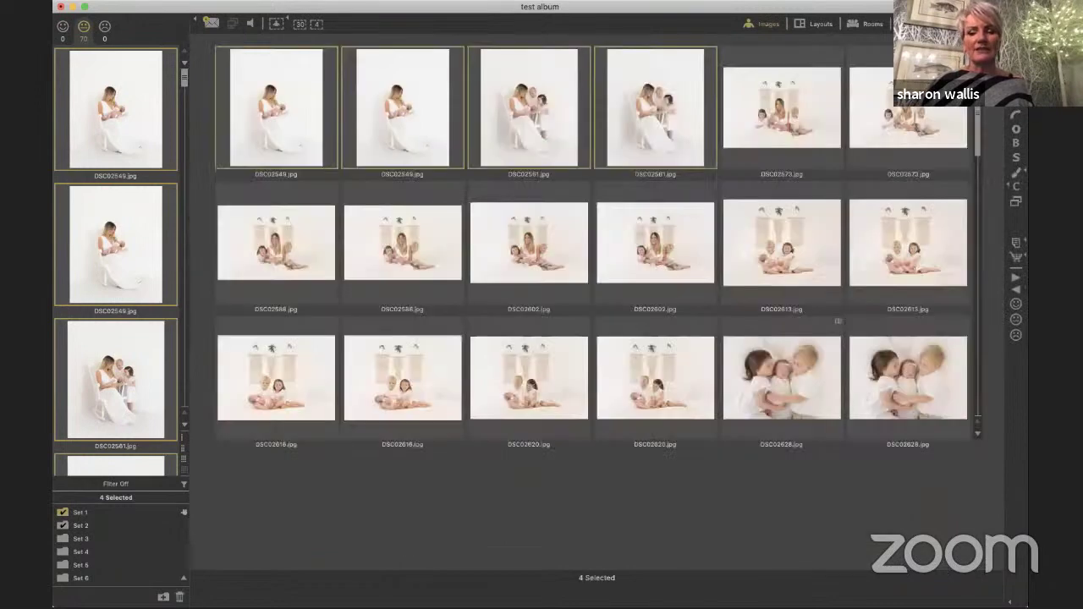
Select the six family-on-bed photos DSC02573 through DSC02602 and compare them side by side
{"action": "left_click", "coordinate": [800, 125]}
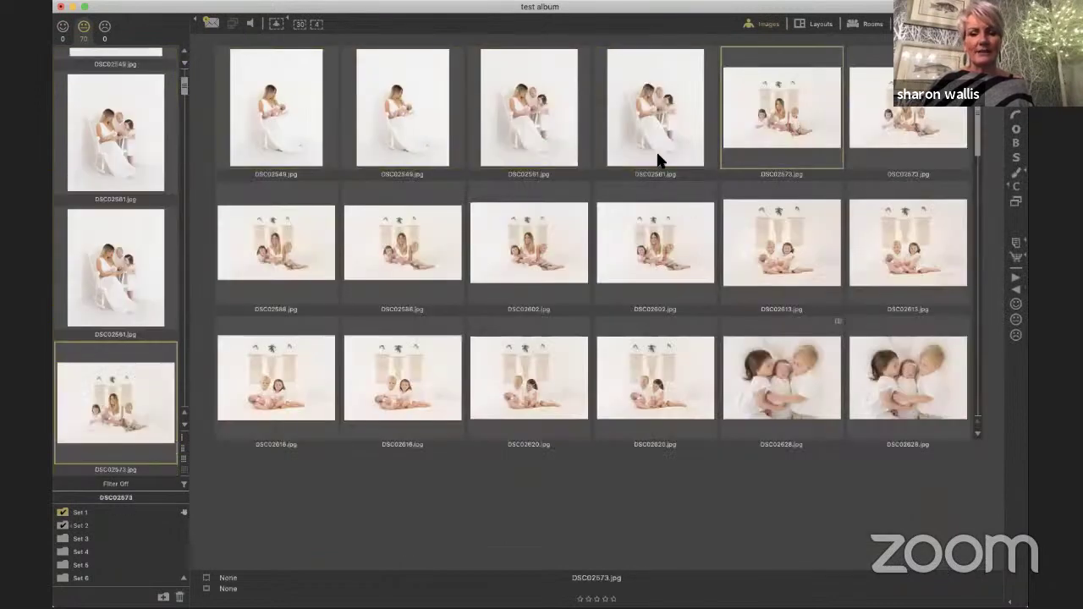
{"action": "left_click", "coordinate": [661, 258], "text": "shift"}
{"action": "key", "text": "Return"}
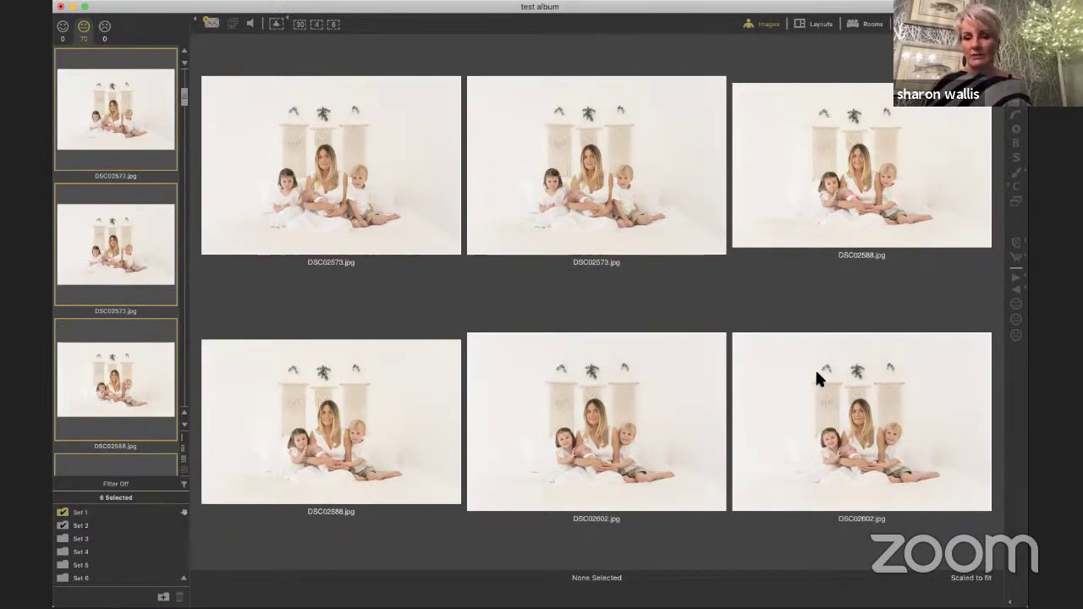
Give DSC02573 and DSC02588 the happy smiley rating
{"action": "left_click", "coordinate": [445, 199]}
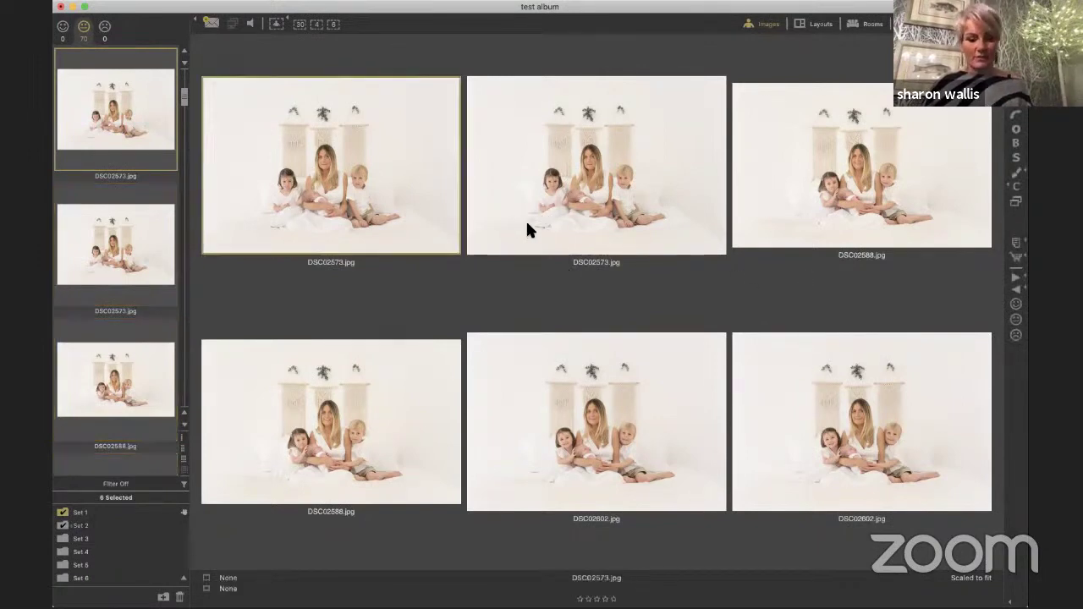
{"action": "left_click", "coordinate": [847, 213], "text": "super"}
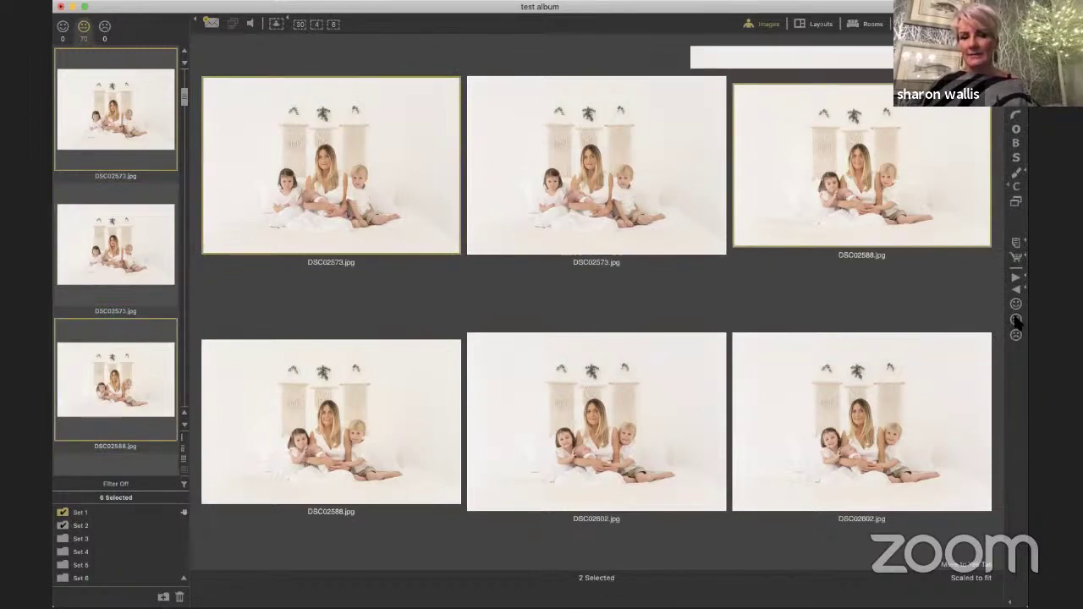
{"action": "left_click", "coordinate": [1017, 305]}
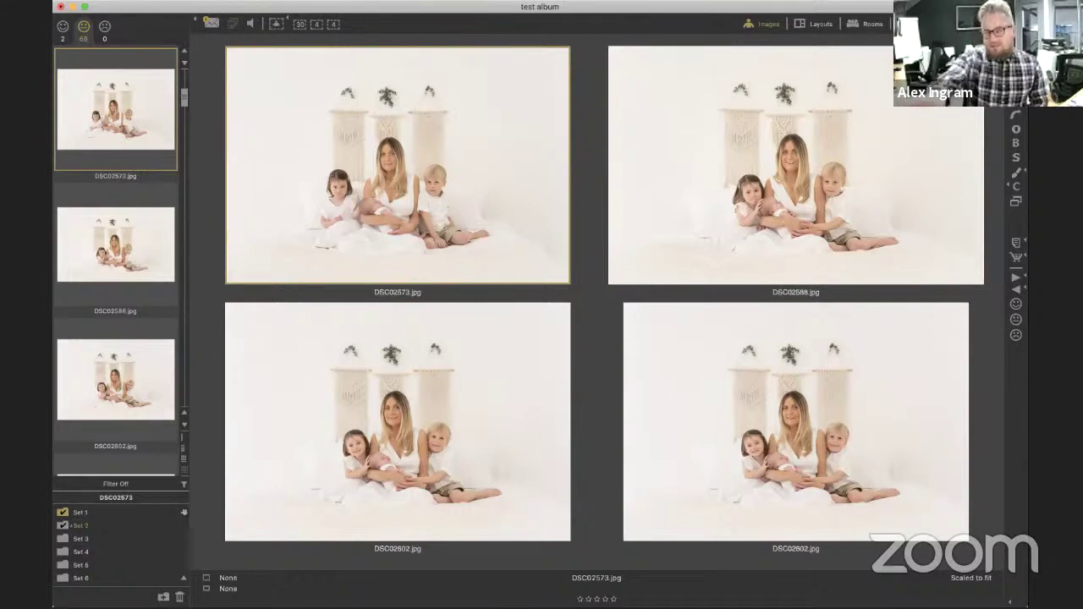
Open the Panoramic Mount Option 2 layout holding the five newborn photos
{"action": "left_click", "coordinate": [799, 27]}
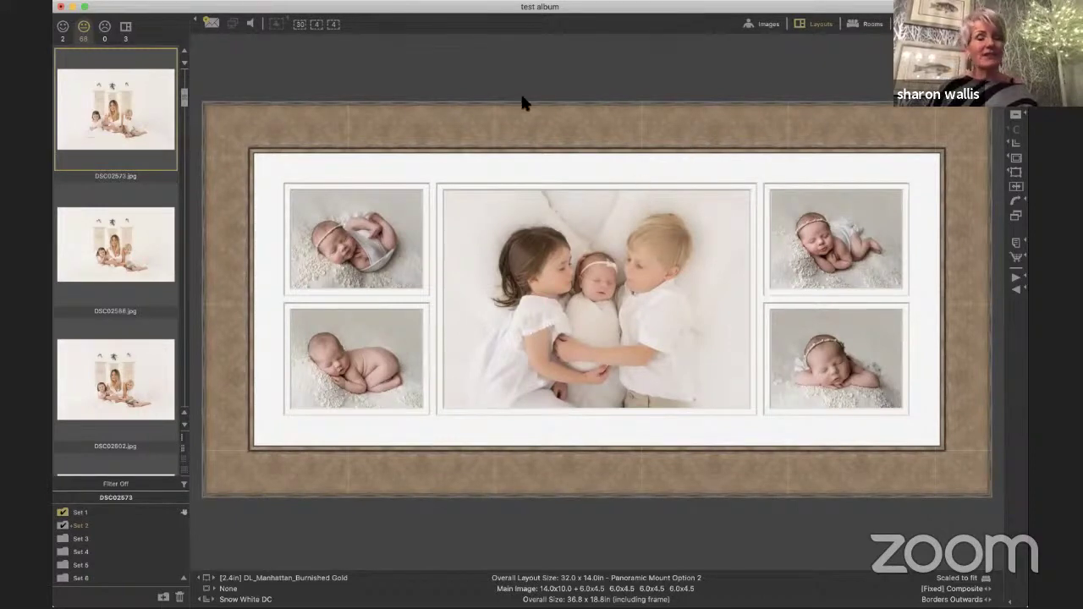
Filter the filmstrip to happy-rated photos and drop DSC02573 into the layout's centre opening
{"action": "left_click", "coordinate": [62, 28]}
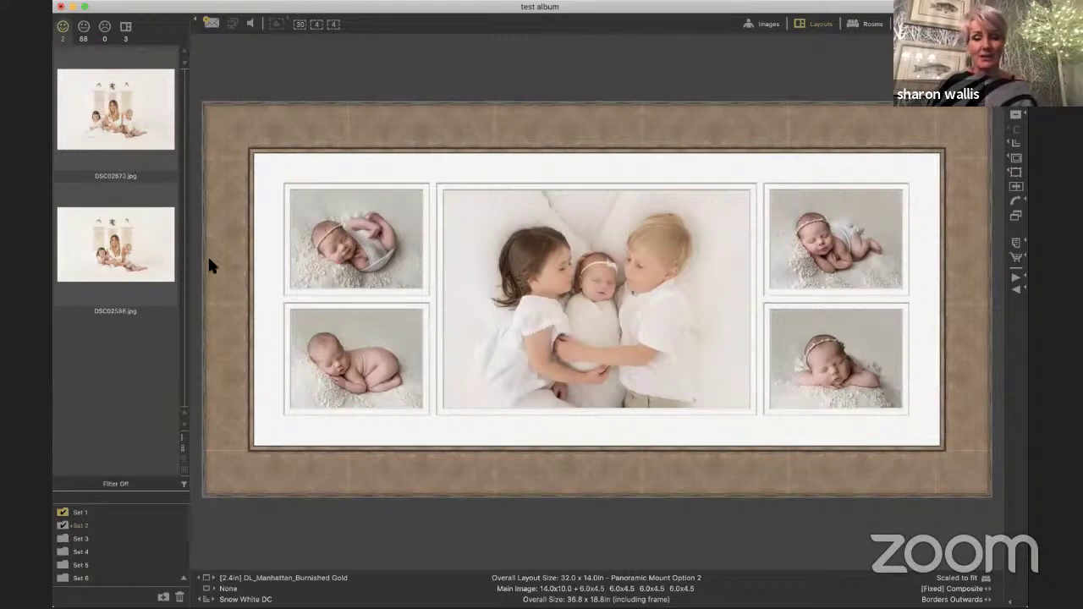
{"action": "left_click_drag", "start_coordinate": [101, 113], "coordinate": [556, 401]}
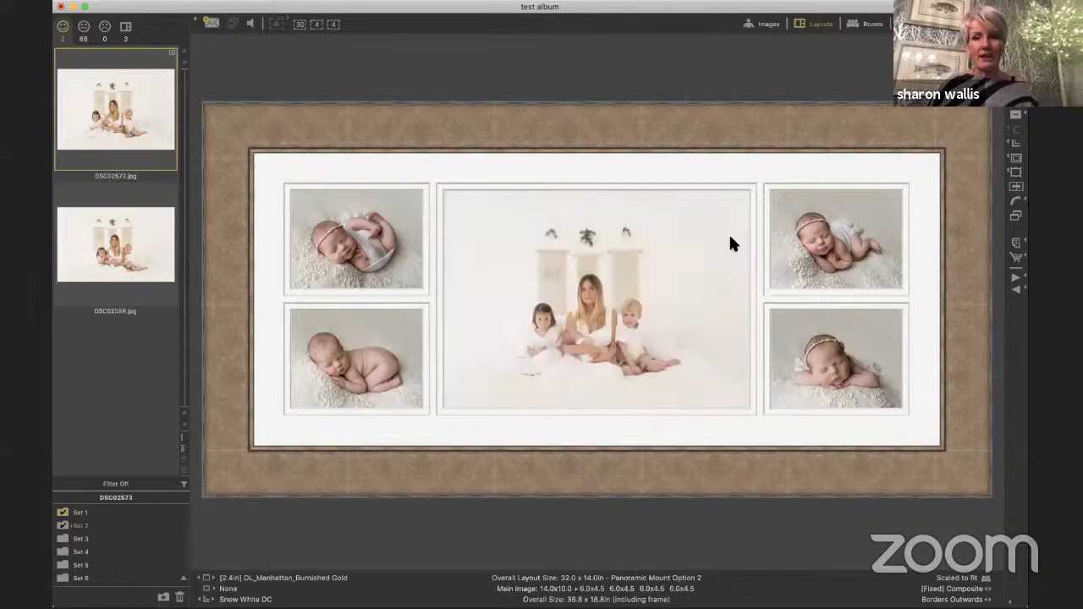
{"action": "left_click", "coordinate": [1018, 114]}
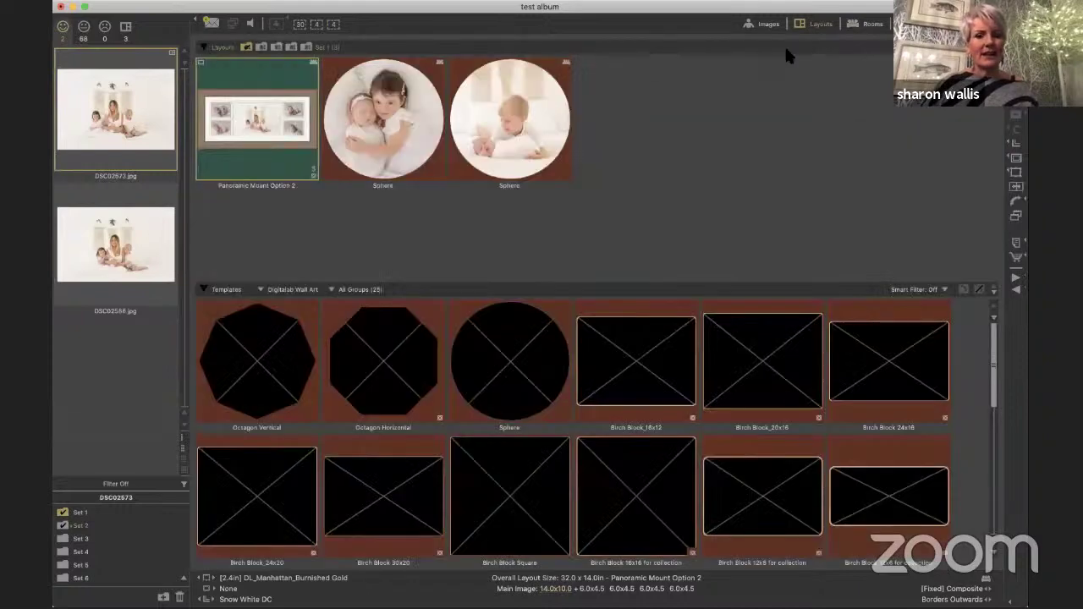
In the full layout view, swap the four newborn photos diagonally around the centre image
{"action": "double_click", "coordinate": [290, 183]}
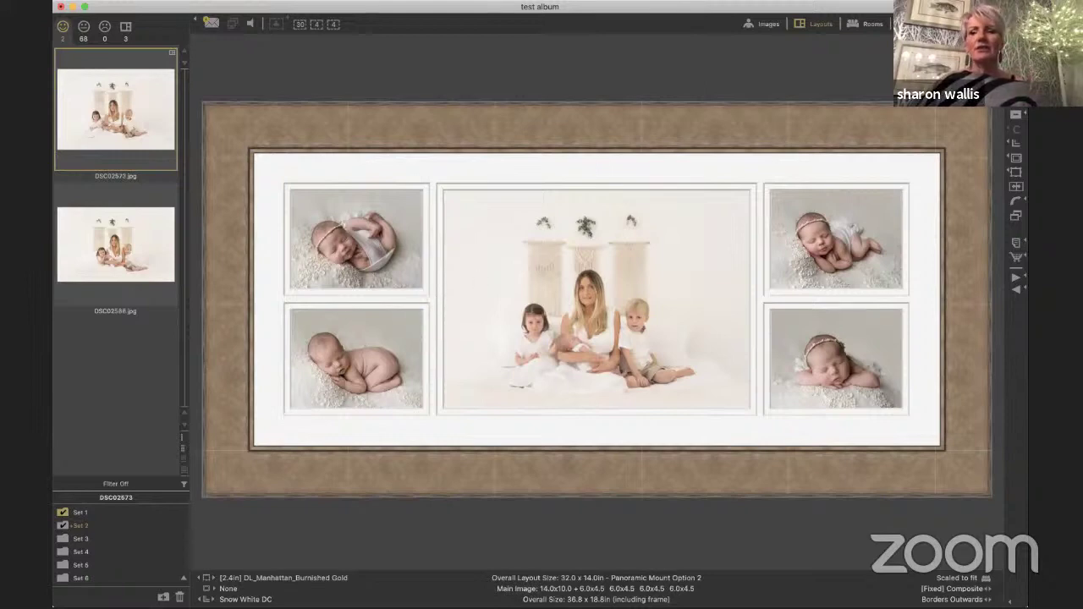
{"action": "key", "text": "super+l"}
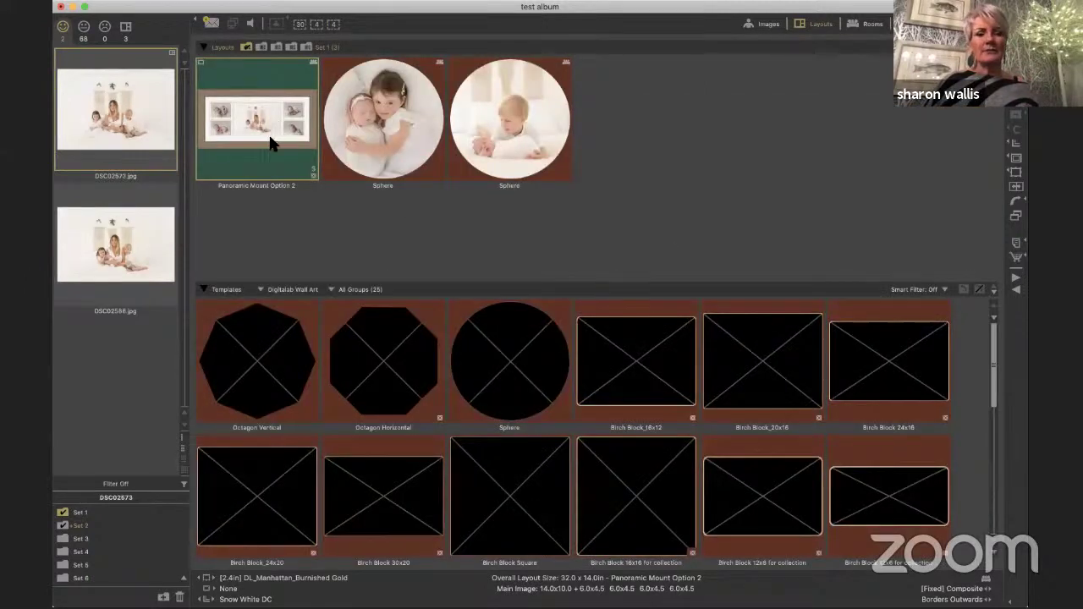
{"action": "key", "text": "super+l"}
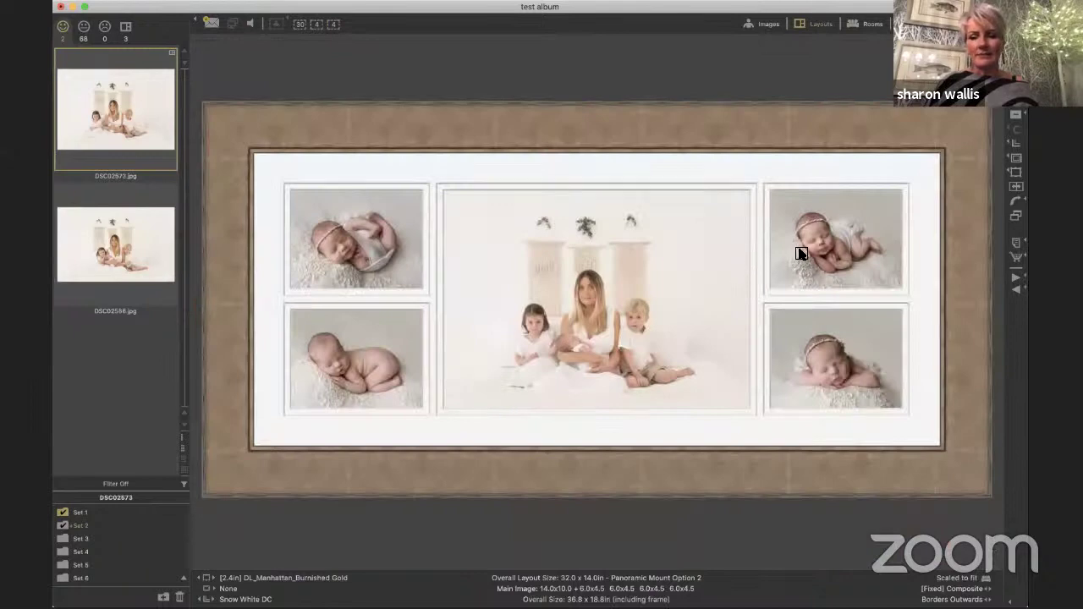
{"action": "left_click_drag", "start_coordinate": [802, 253], "coordinate": [398, 366]}
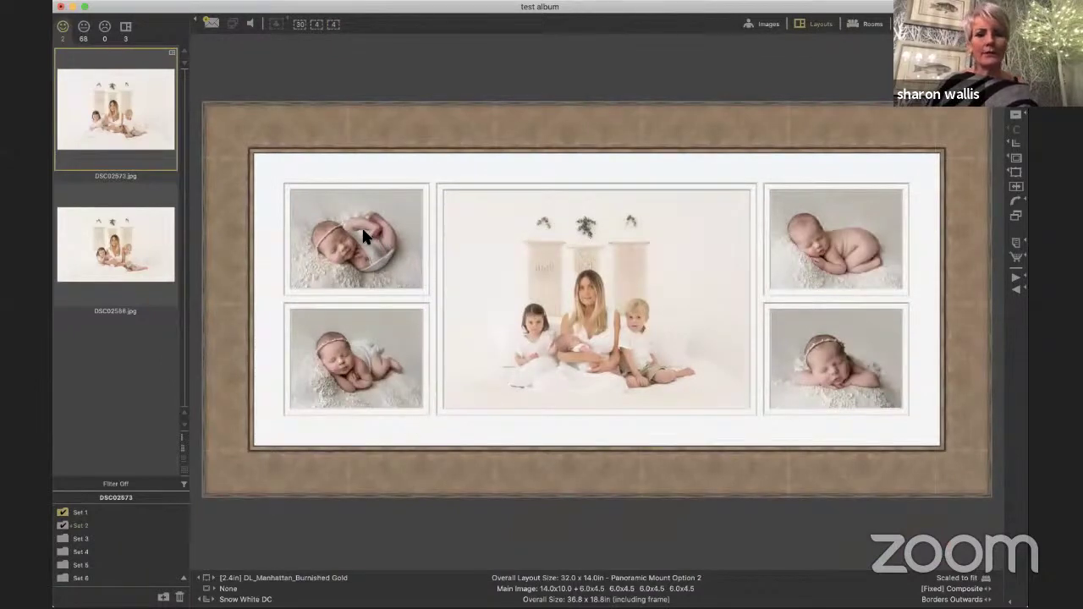
{"action": "left_click_drag", "start_coordinate": [802, 366], "coordinate": [781, 413]}
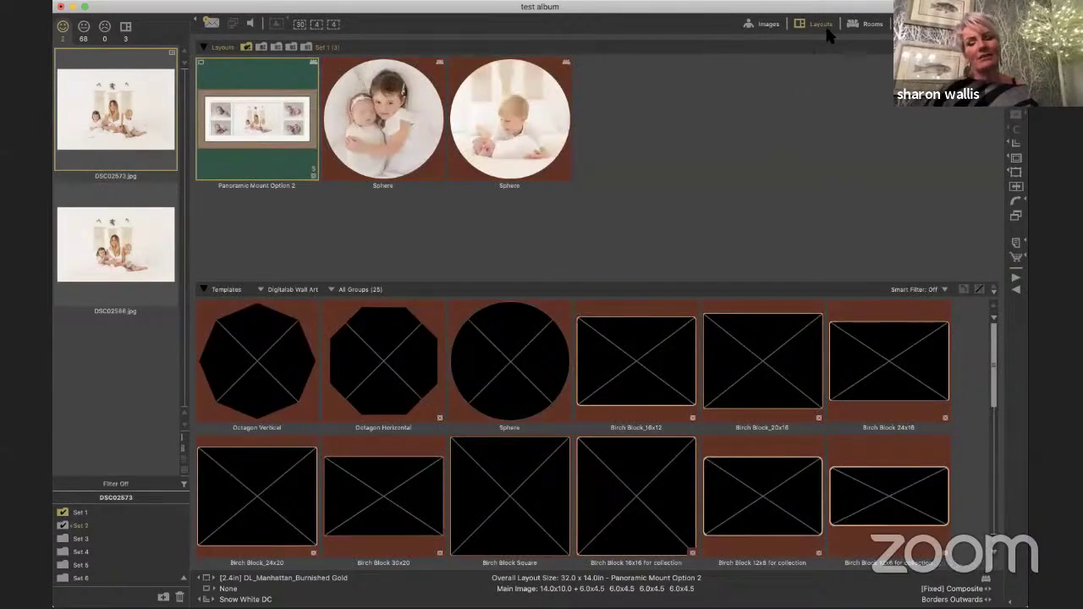
Preview the panoramic layout hanging on the MG Antique Couch Brick Wall room
{"action": "left_click", "coordinate": [765, 27]}
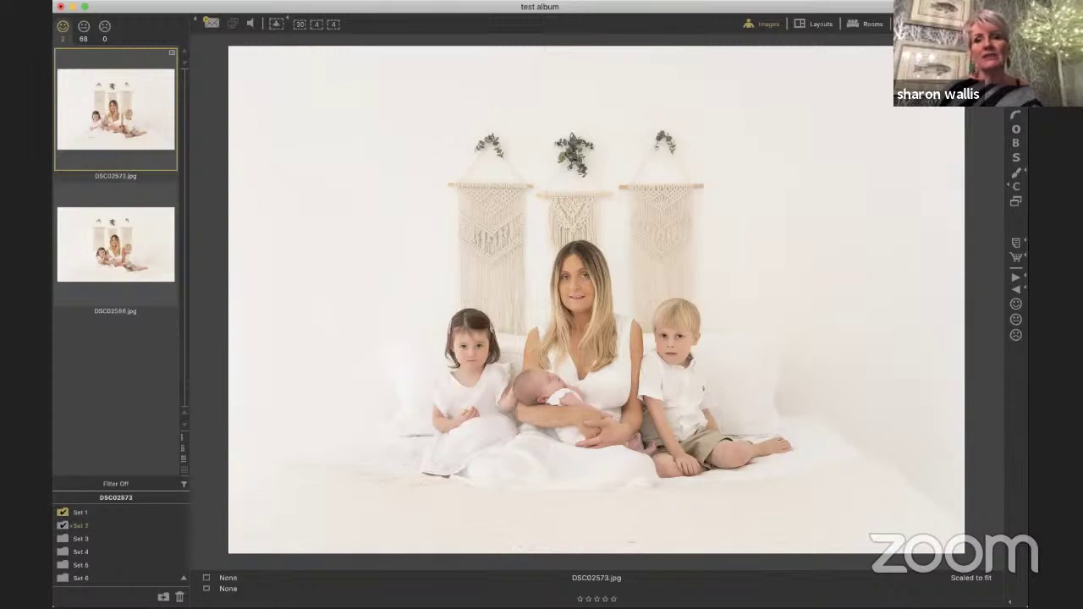
{"action": "left_click", "coordinate": [859, 29]}
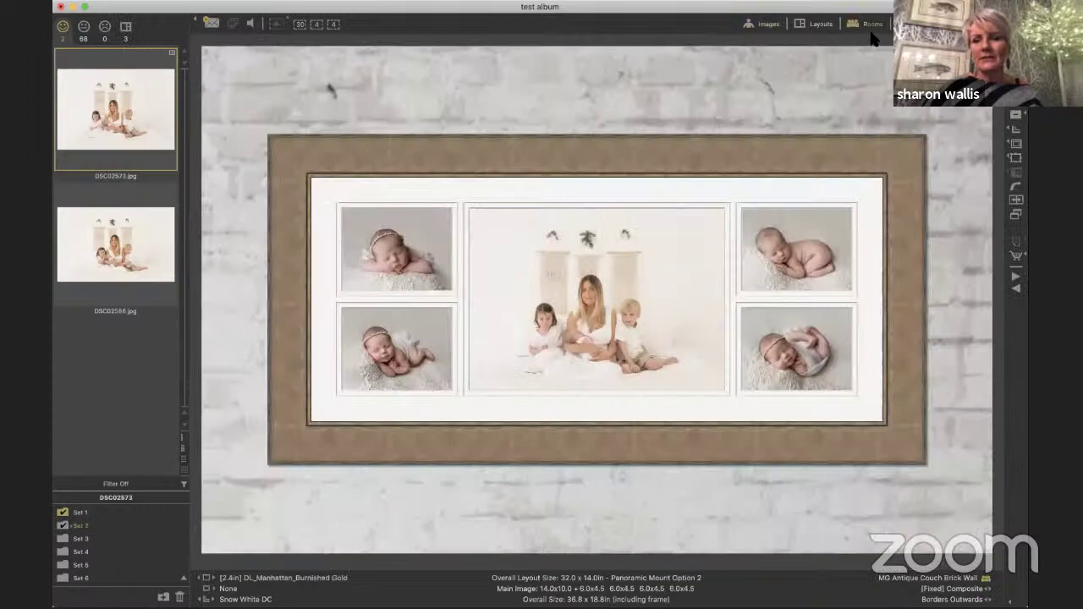
Pick the MG Antique Couch Brick Wall room so the framed layout hangs above the sofa
{"action": "left_click", "coordinate": [865, 30]}
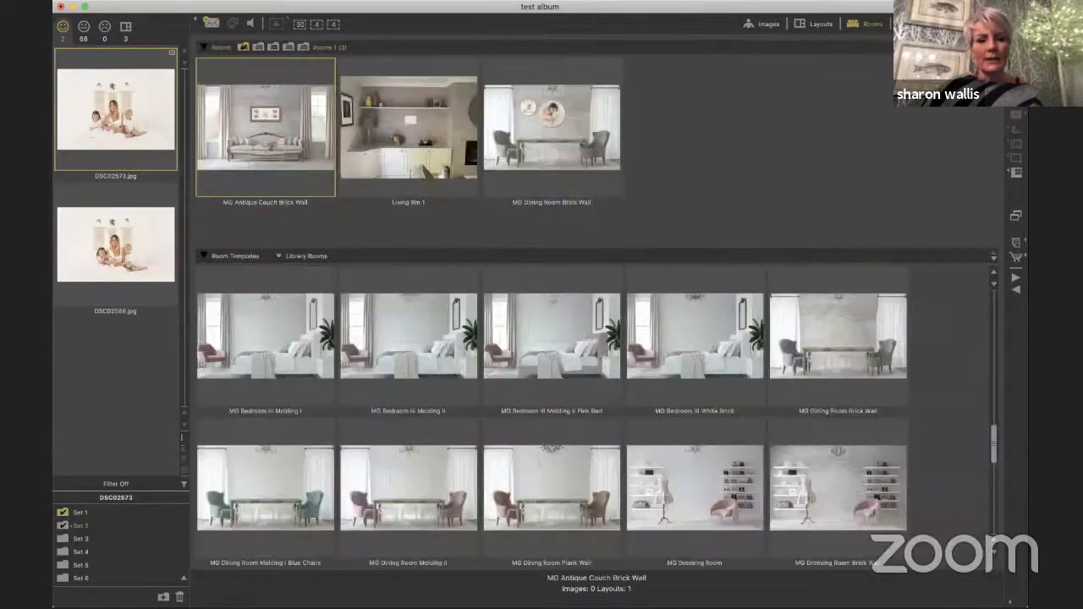
{"action": "double_click", "coordinate": [286, 155]}
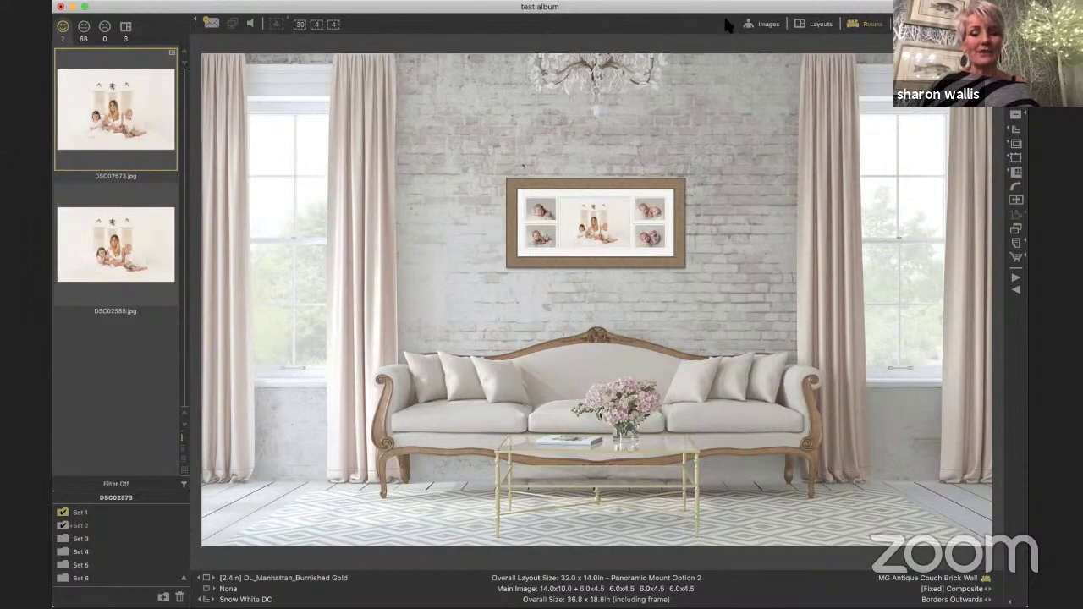
{"action": "left_click", "coordinate": [148, 0]}
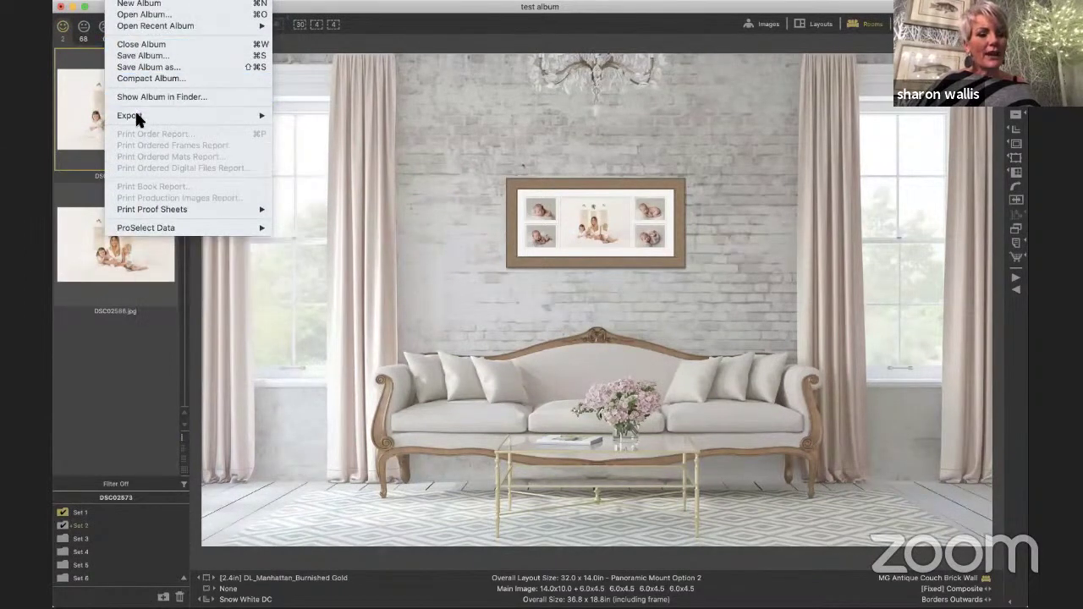
{"action": "mouse_move", "coordinate": [138, 115]}
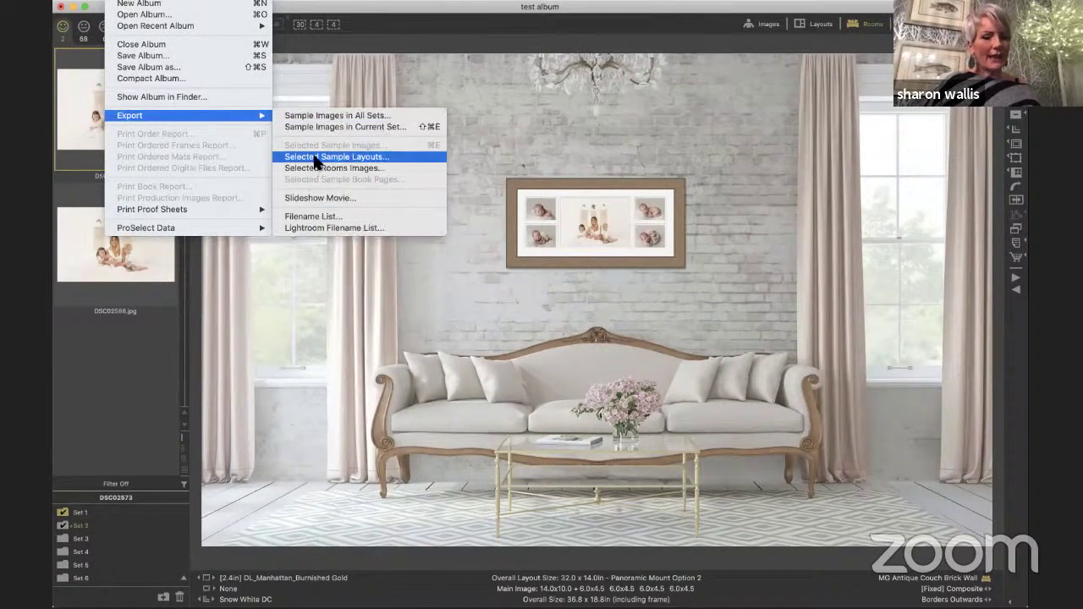
{"action": "left_click", "coordinate": [312, 161]}
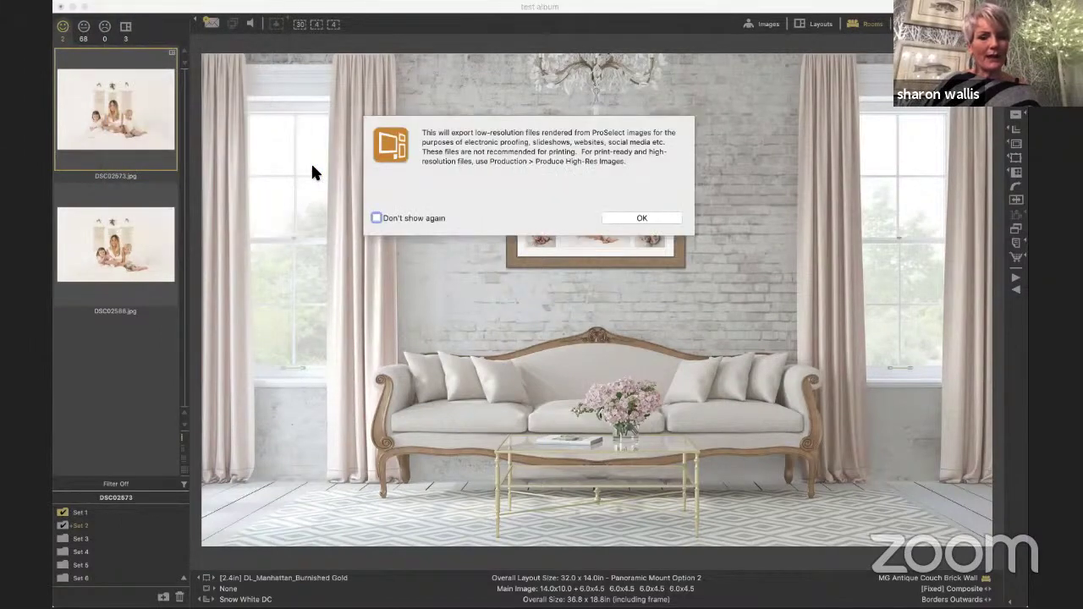
{"action": "left_click", "coordinate": [637, 219]}
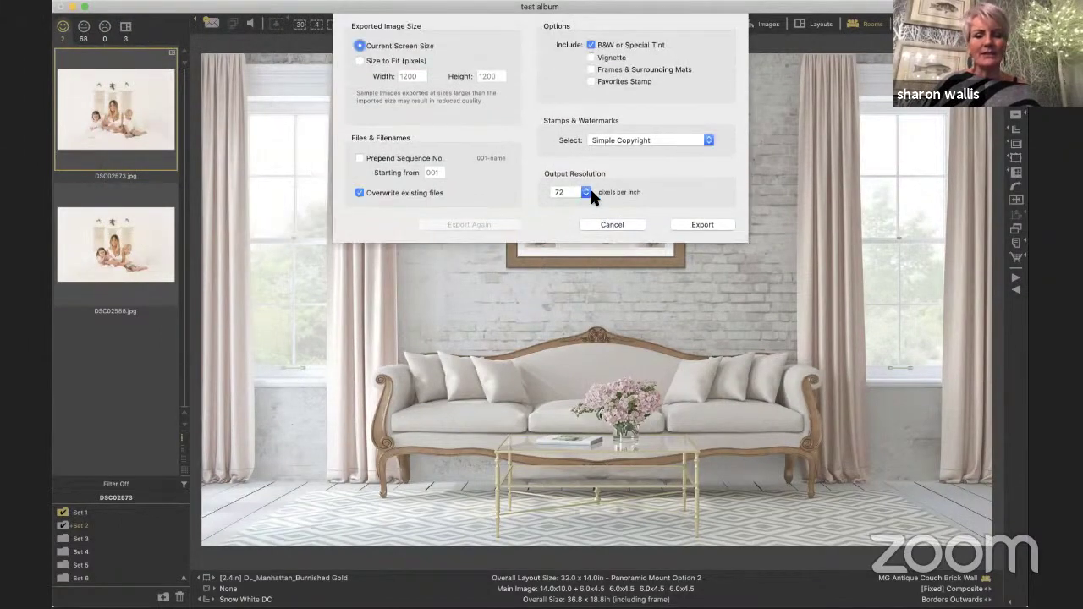
{"action": "left_click", "coordinate": [617, 224]}
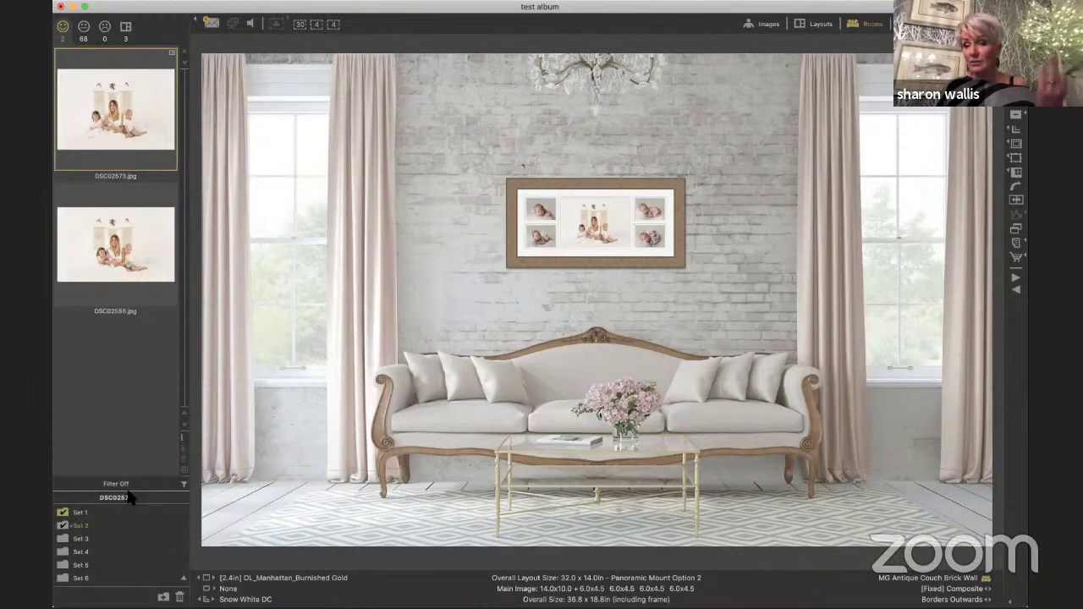
Re-include Set 2, filter the filmstrip to all 70 neutral-rated images, and return to the Images grid
{"action": "left_click", "coordinate": [62, 526]}
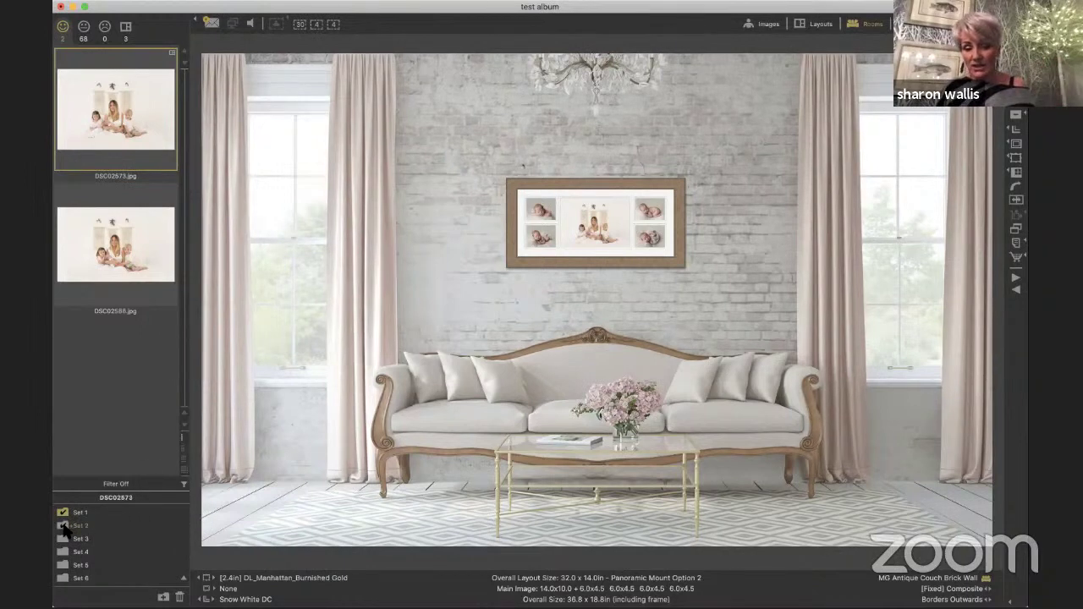
{"action": "left_click", "coordinate": [63, 527]}
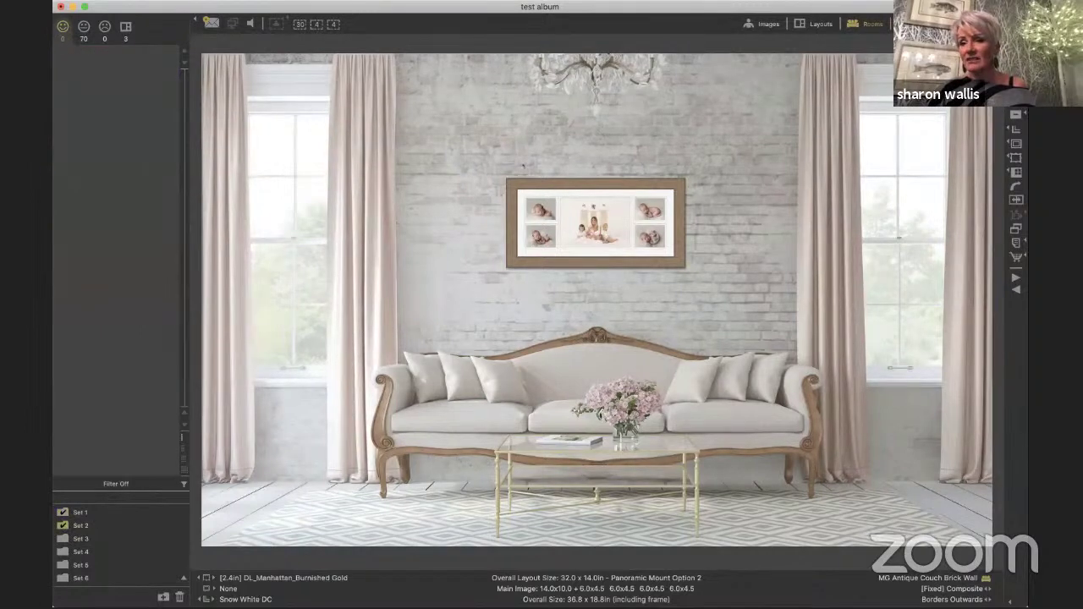
{"action": "left_click", "coordinate": [302, 338]}
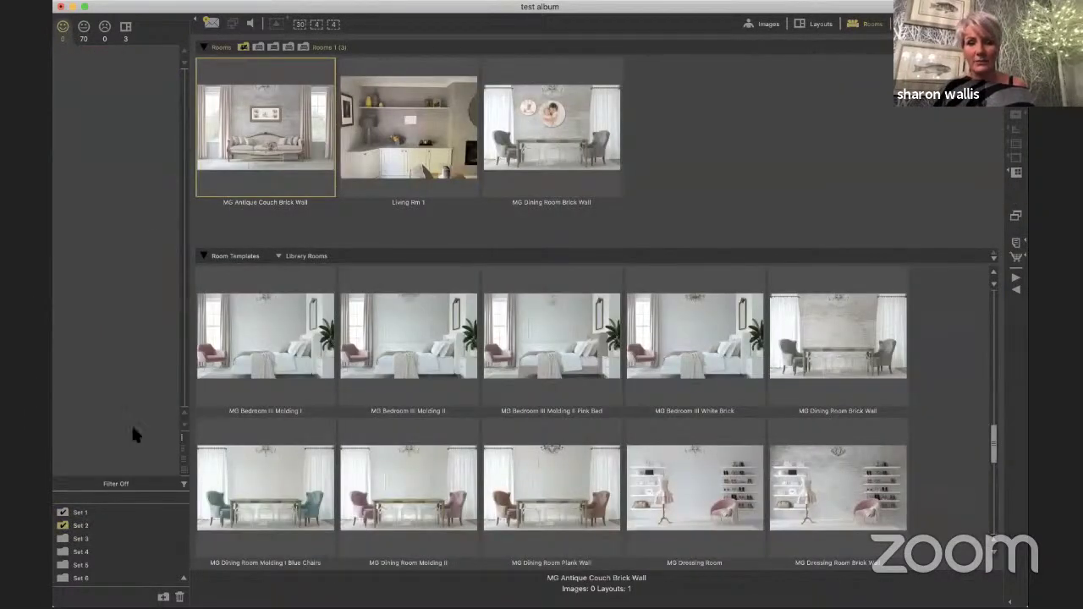
{"action": "left_click", "coordinate": [83, 33]}
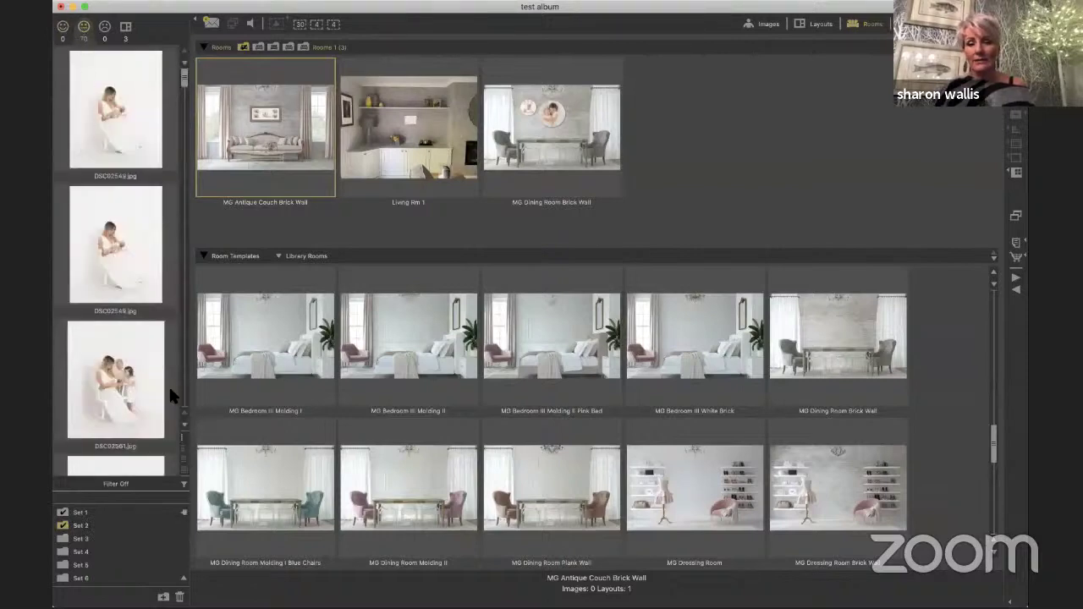
{"action": "left_click", "coordinate": [747, 25]}
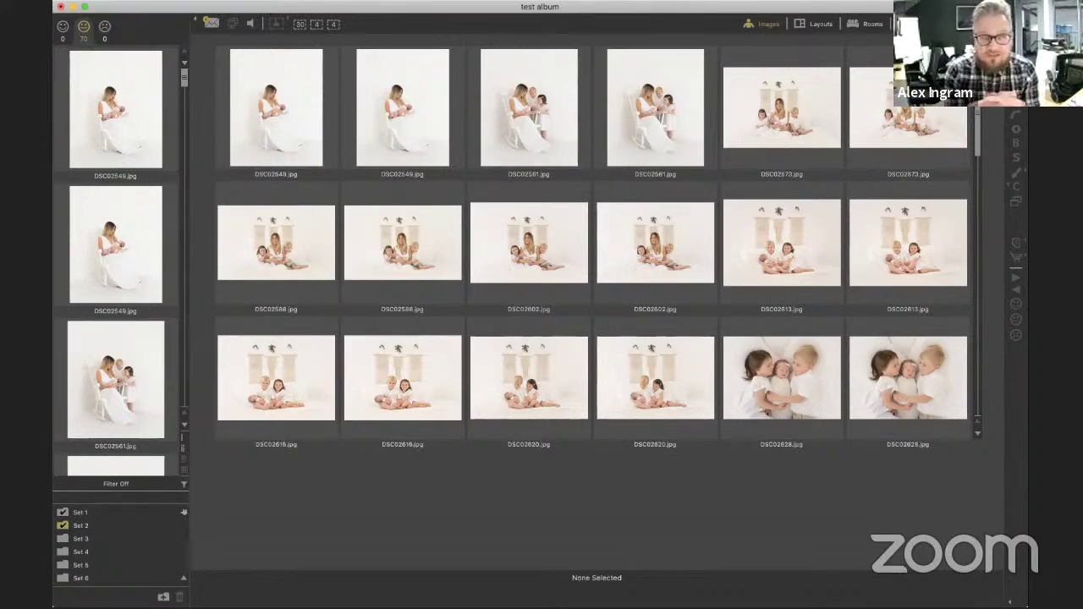
{"action": "left_click", "coordinate": [305, 0]}
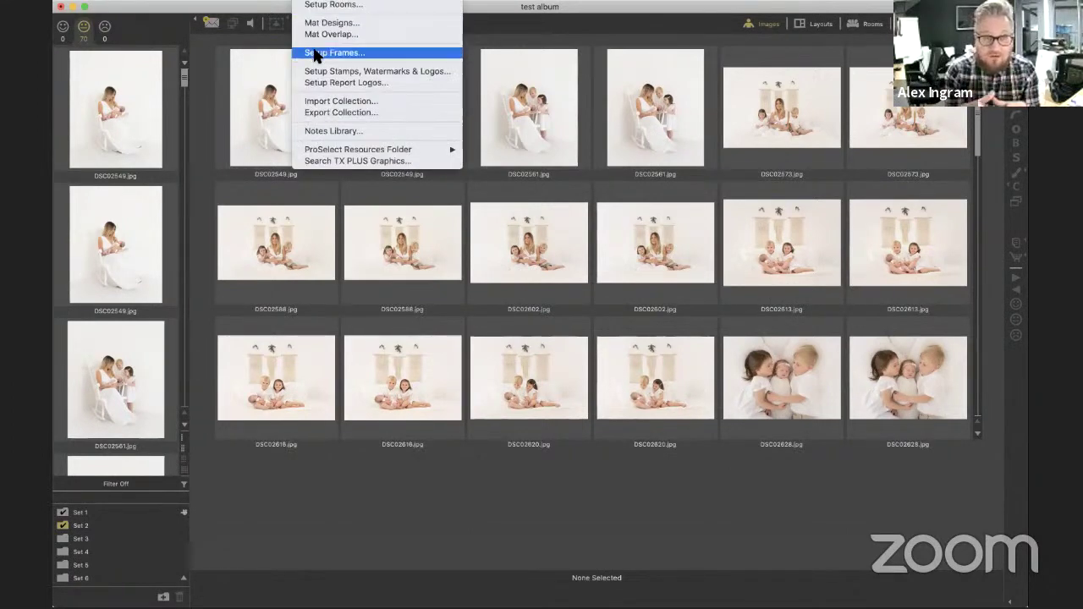
{"action": "left_click", "coordinate": [315, 53]}
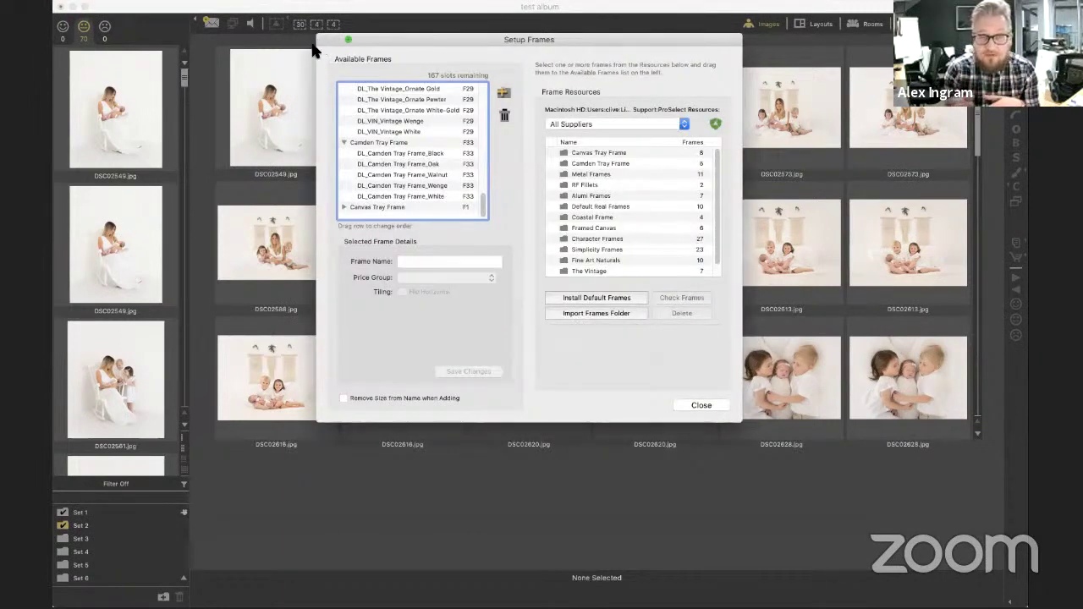
{"action": "left_click", "coordinate": [680, 404]}
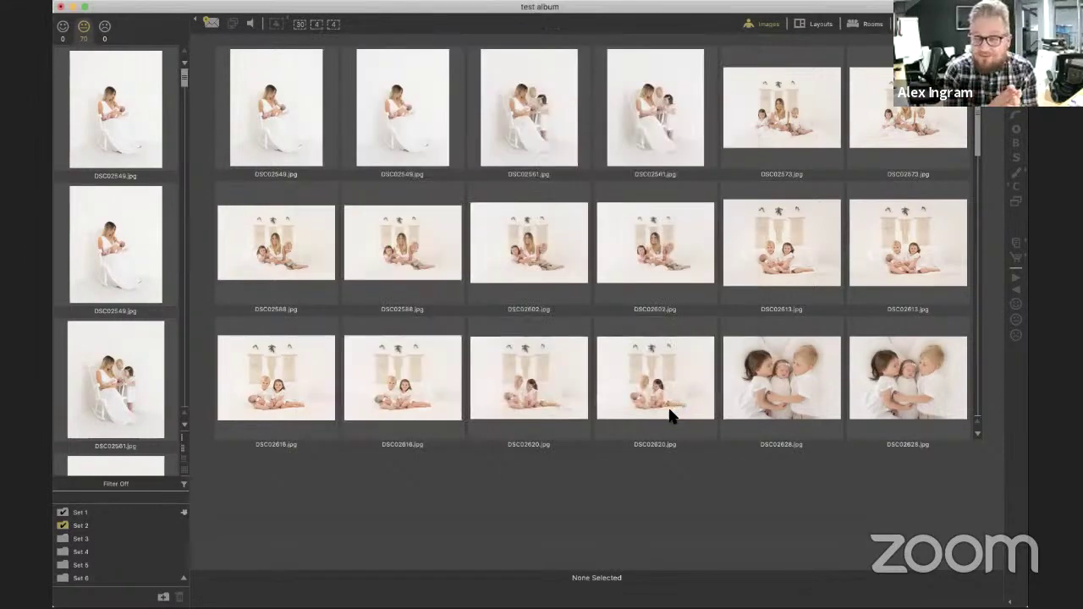
Show the album layouts with the Digitalab Photo Frame collections templates, Option 1 to Option 5
{"action": "left_click", "coordinate": [799, 28]}
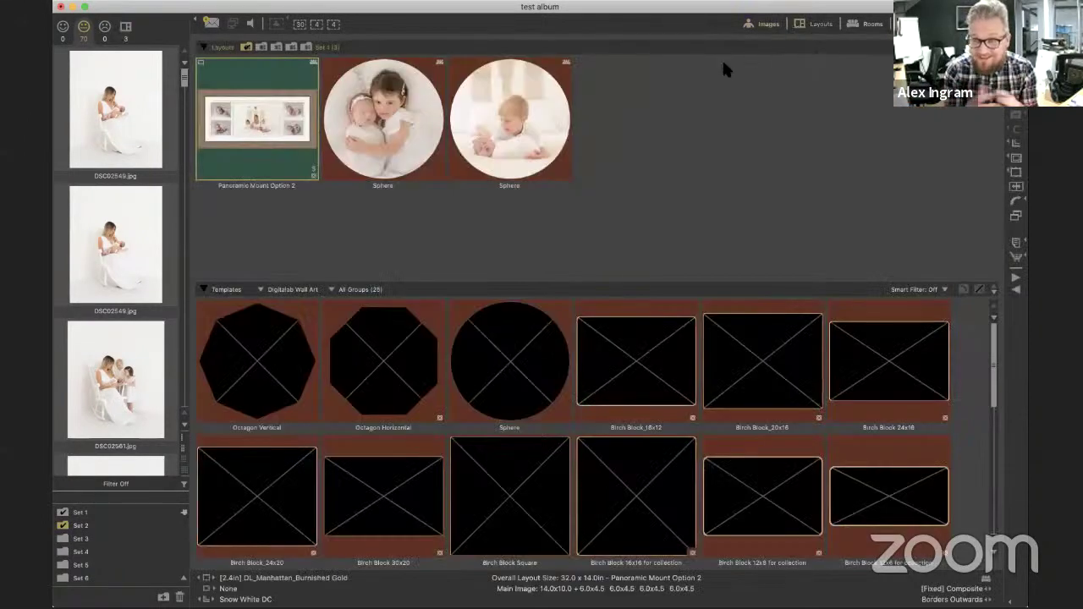
{"action": "left_click", "coordinate": [262, 292]}
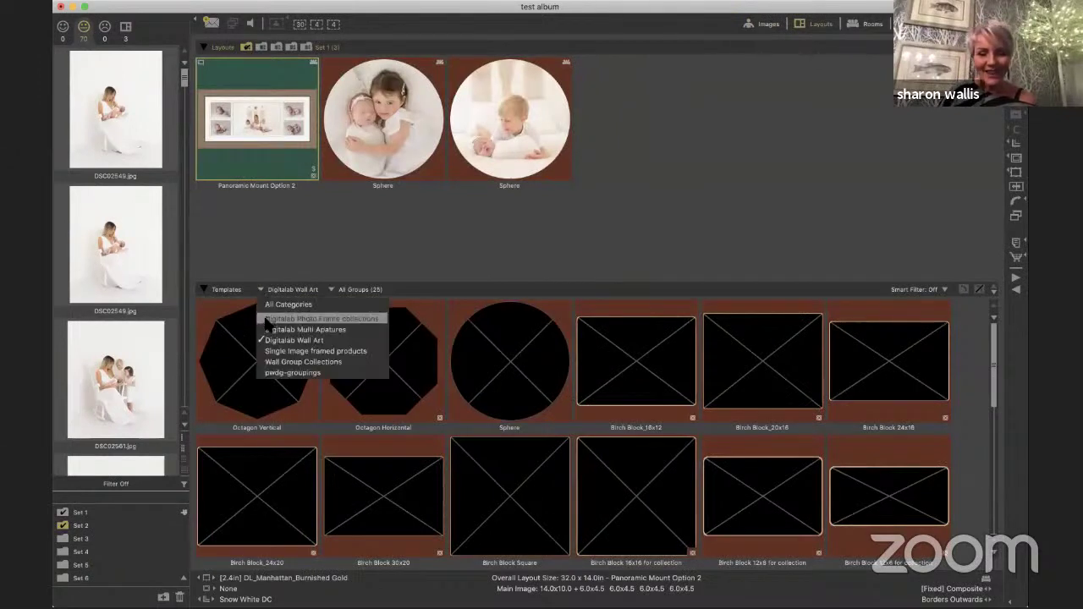
{"action": "left_click", "coordinate": [269, 319]}
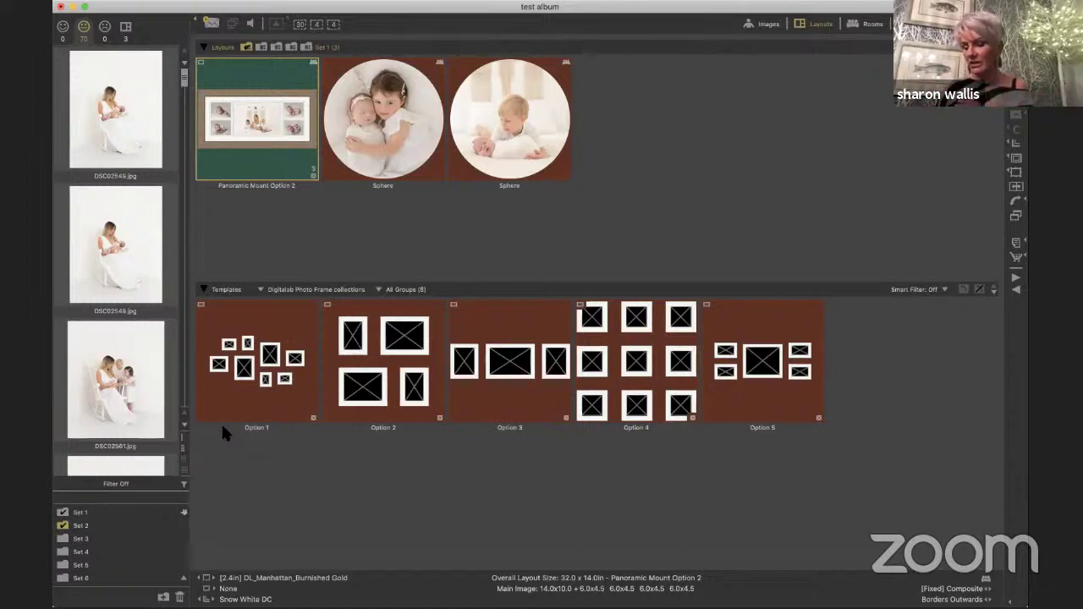
Show the room mock-ups and choose the pink wall nursery from the Library Rooms templates
{"action": "left_click", "coordinate": [863, 24]}
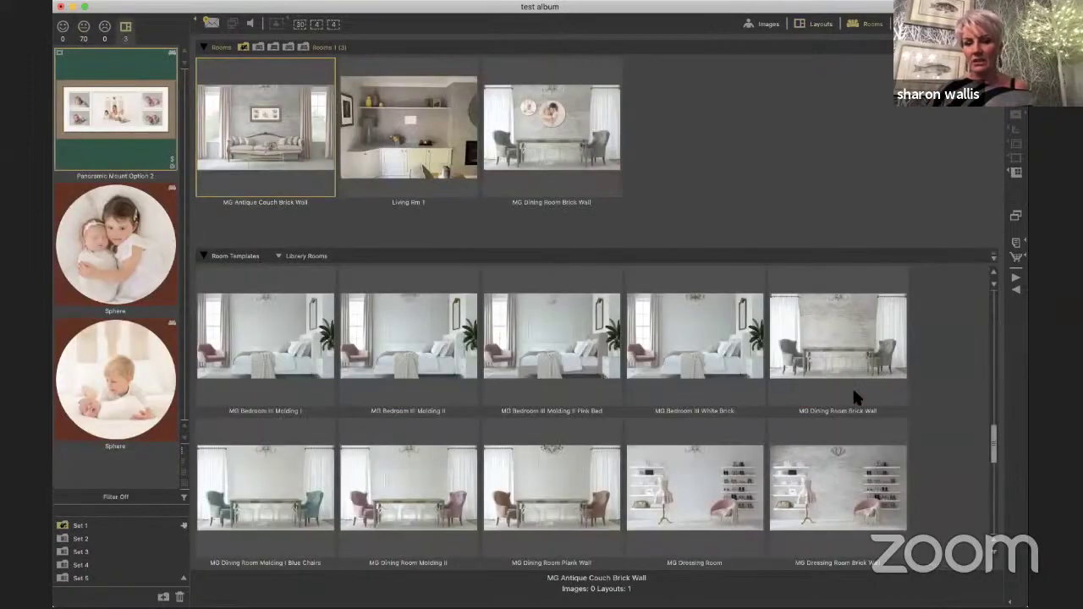
{"action": "scroll", "coordinate": [987, 370], "scroll_direction": "up", "scroll_amount": 5}
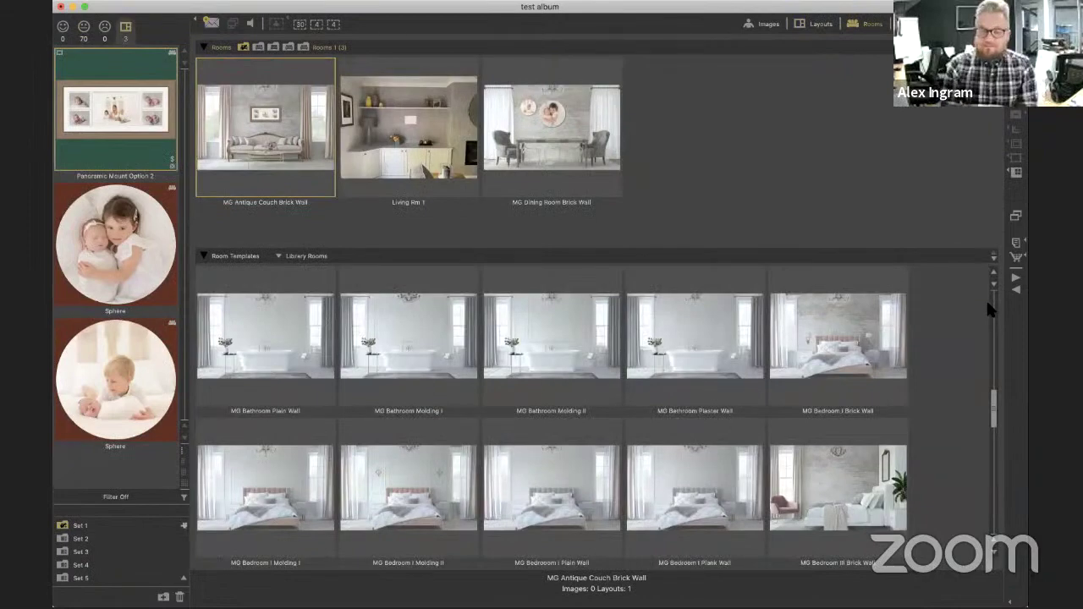
{"action": "scroll", "coordinate": [989, 470], "scroll_direction": "down", "scroll_amount": 6}
{"action": "scroll", "coordinate": [987, 489], "scroll_direction": "down", "scroll_amount": 2}
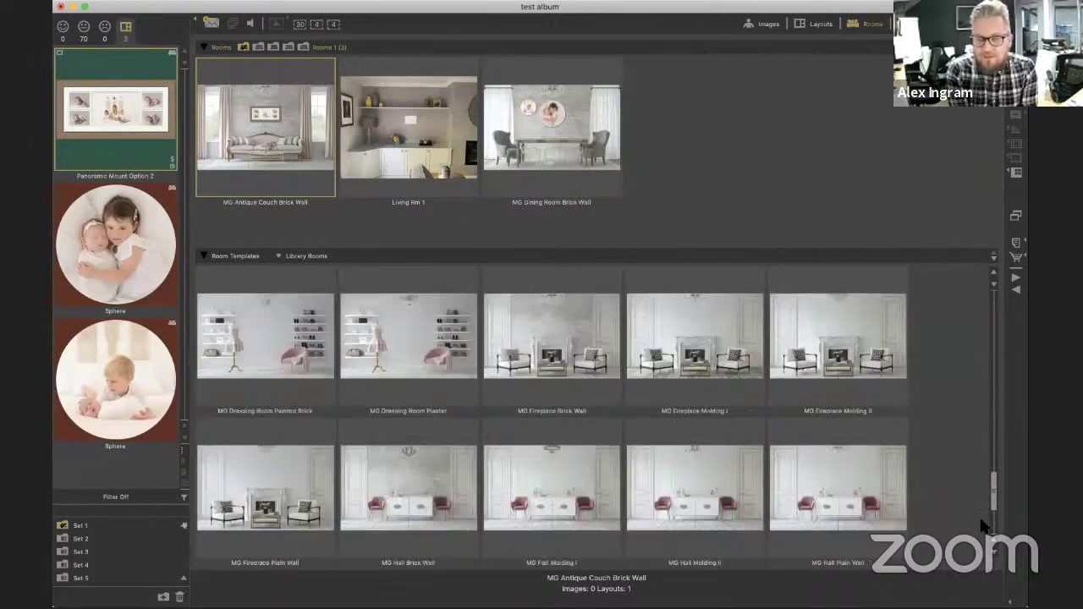
{"action": "scroll", "coordinate": [994, 477], "scroll_direction": "up", "scroll_amount": 2}
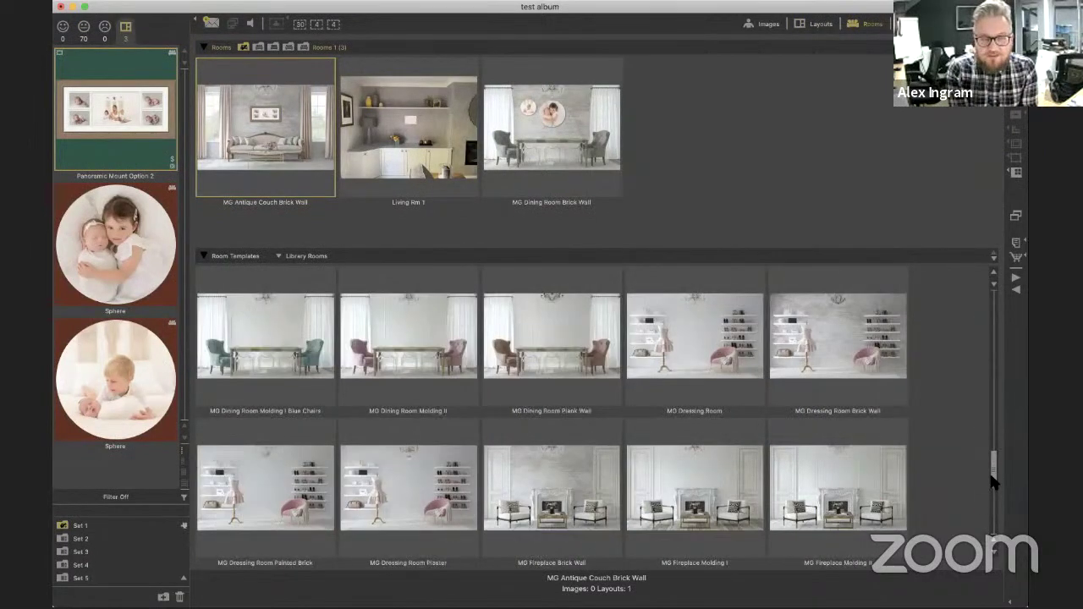
{"action": "scroll", "coordinate": [990, 461], "scroll_direction": "up", "scroll_amount": 2}
{"action": "left_click_drag", "start_coordinate": [990, 448], "coordinate": [984, 351]}
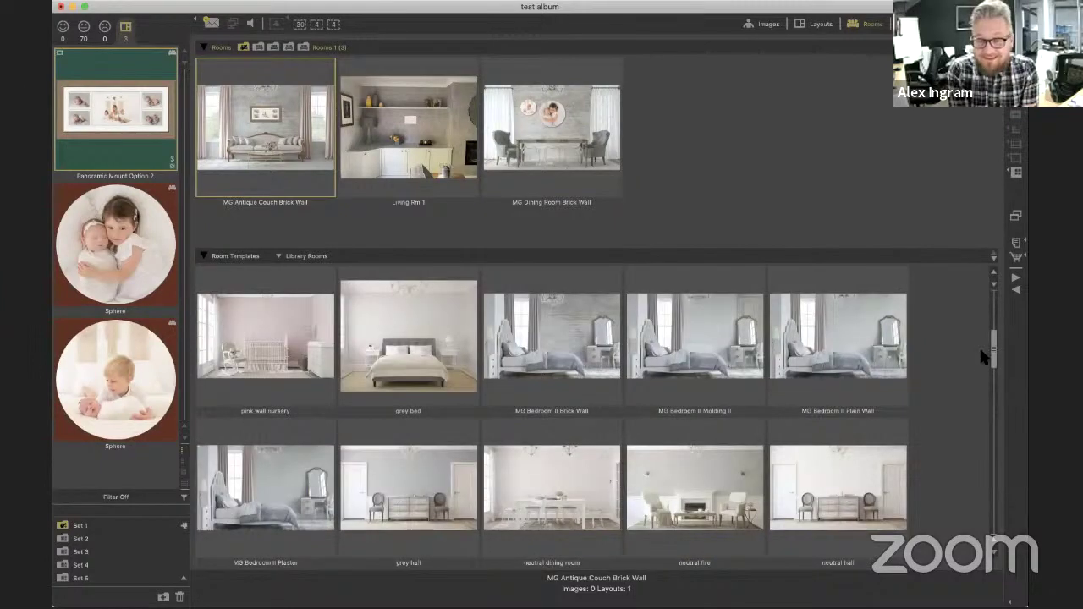
{"action": "left_click", "coordinate": [284, 310]}
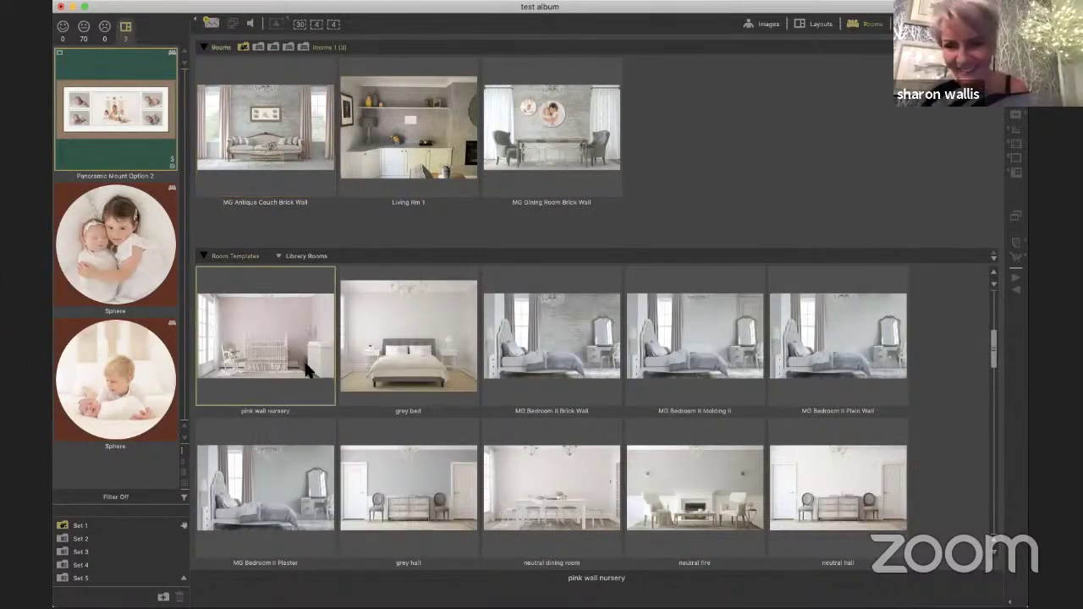
Open the pink wall nursery full size and hang the round Sphere print above the crib
{"action": "double_click", "coordinate": [304, 345]}
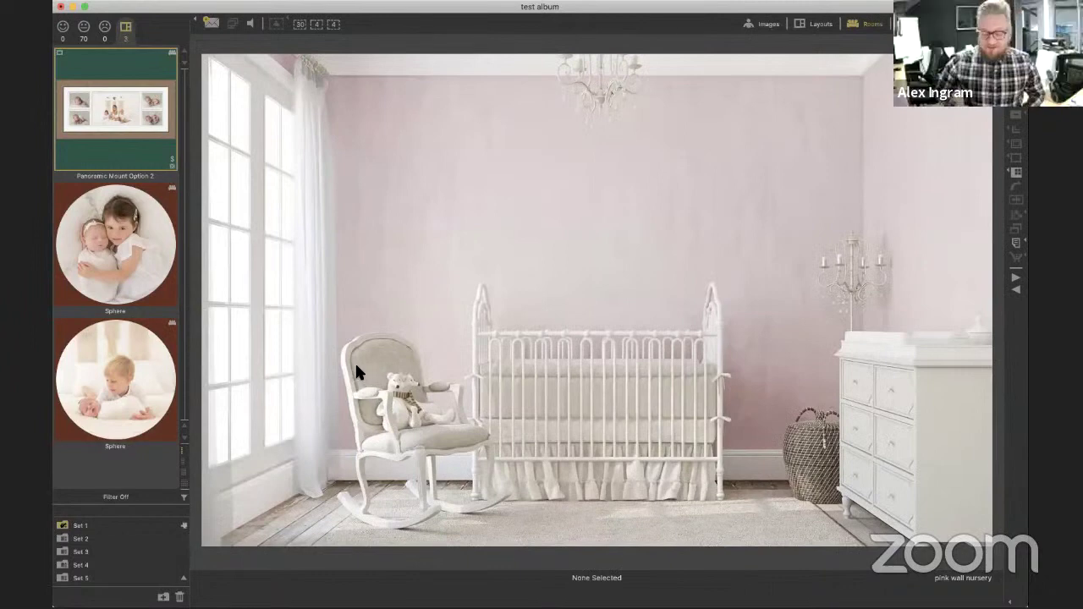
{"action": "left_click_drag", "start_coordinate": [125, 282], "coordinate": [595, 213]}
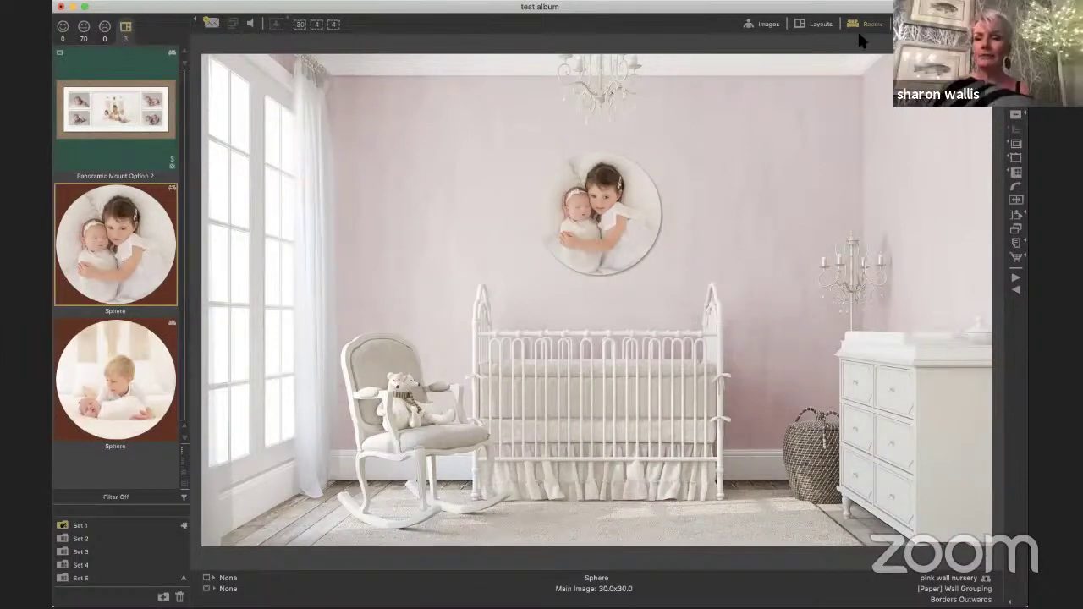
Return to the layouts and show the Single Image framed products templates
{"action": "left_click", "coordinate": [814, 23]}
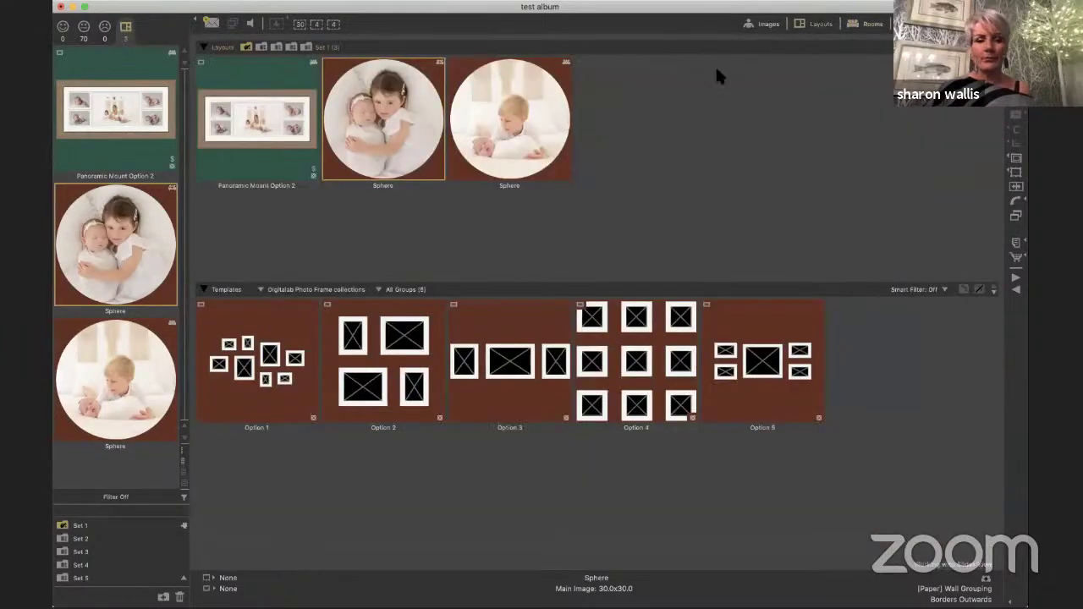
{"action": "left_click", "coordinate": [260, 291]}
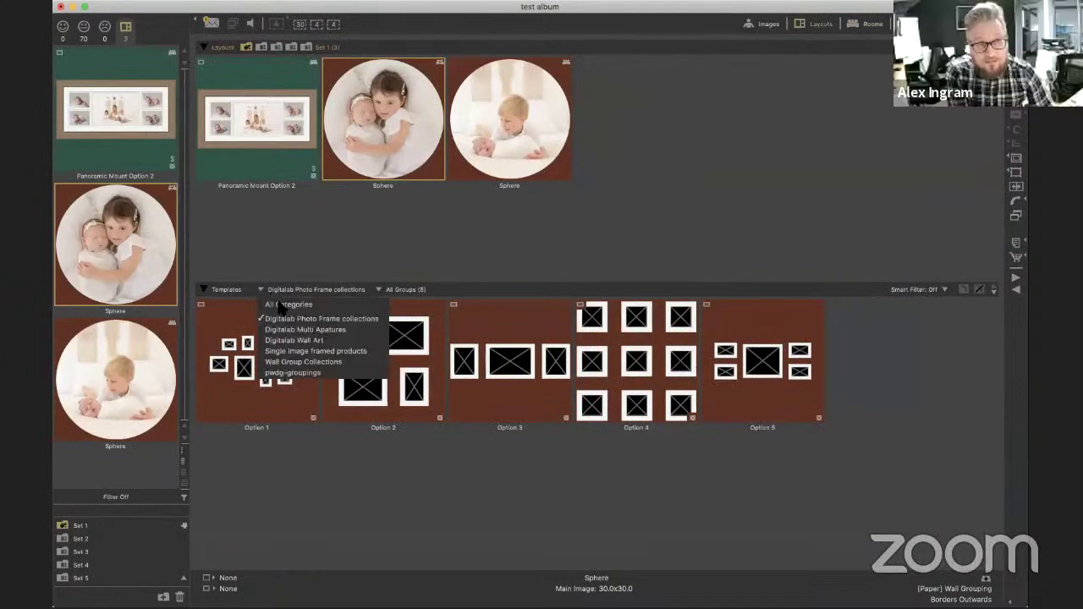
{"action": "left_click", "coordinate": [304, 355]}
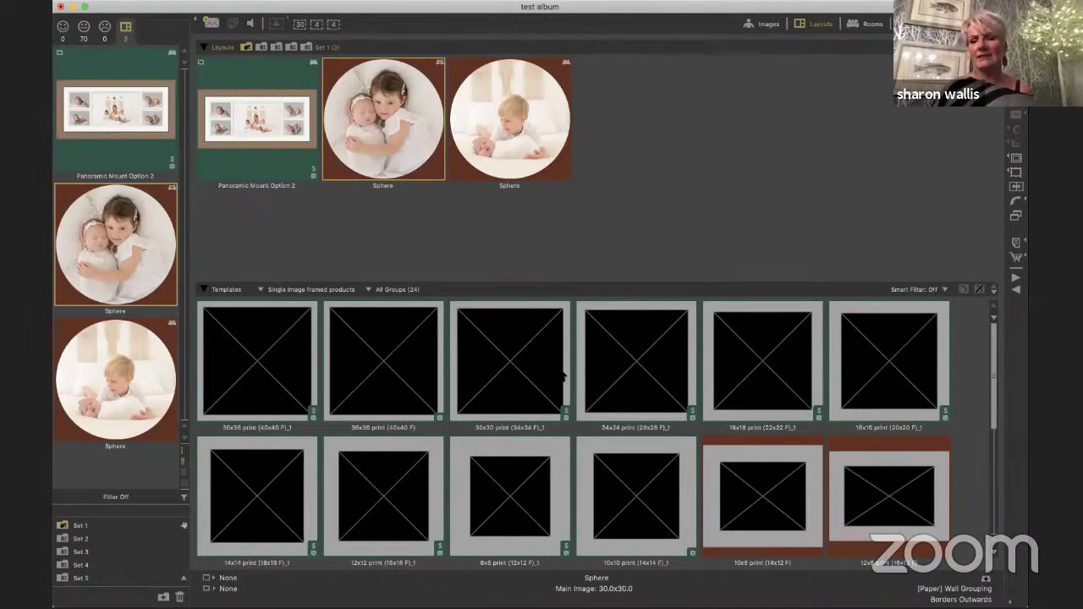
Filter the template groups to Rectangle border mounts after trying Square border mounts
{"action": "left_click", "coordinate": [373, 290]}
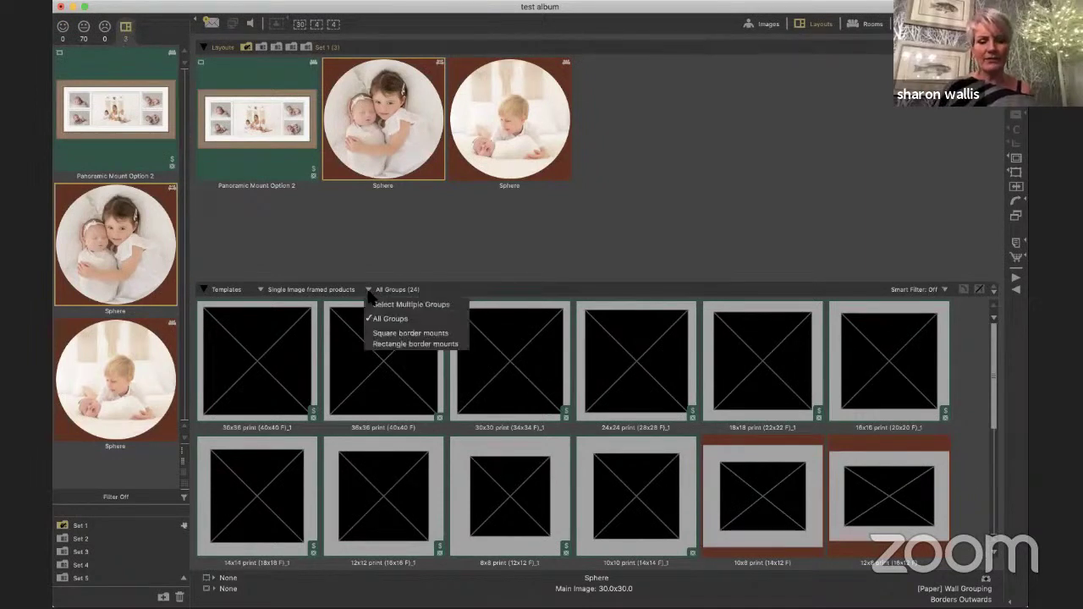
{"action": "left_click", "coordinate": [317, 290]}
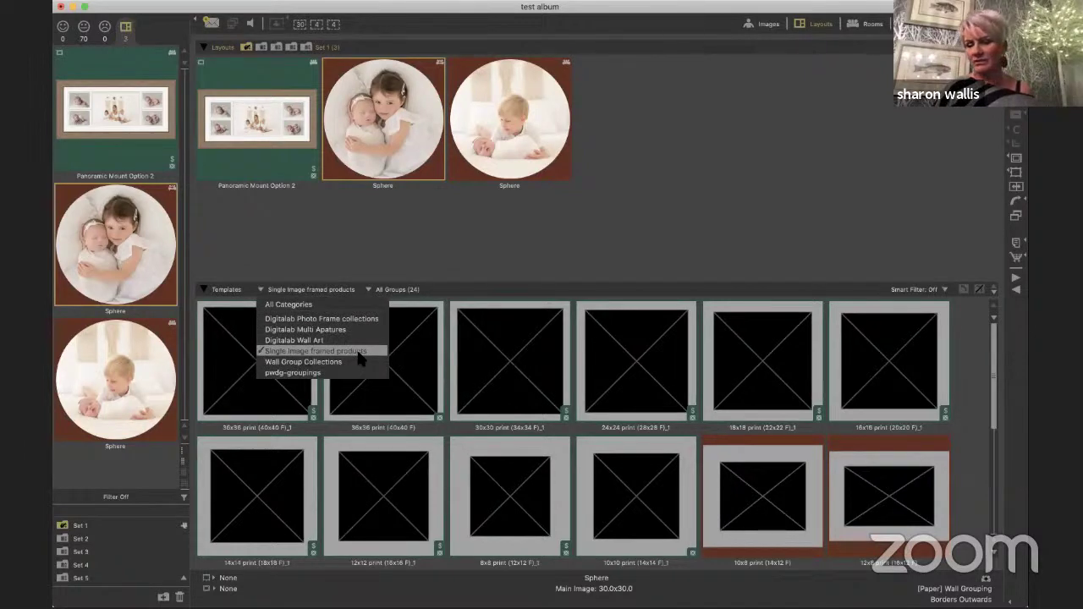
{"action": "left_click", "coordinate": [375, 292]}
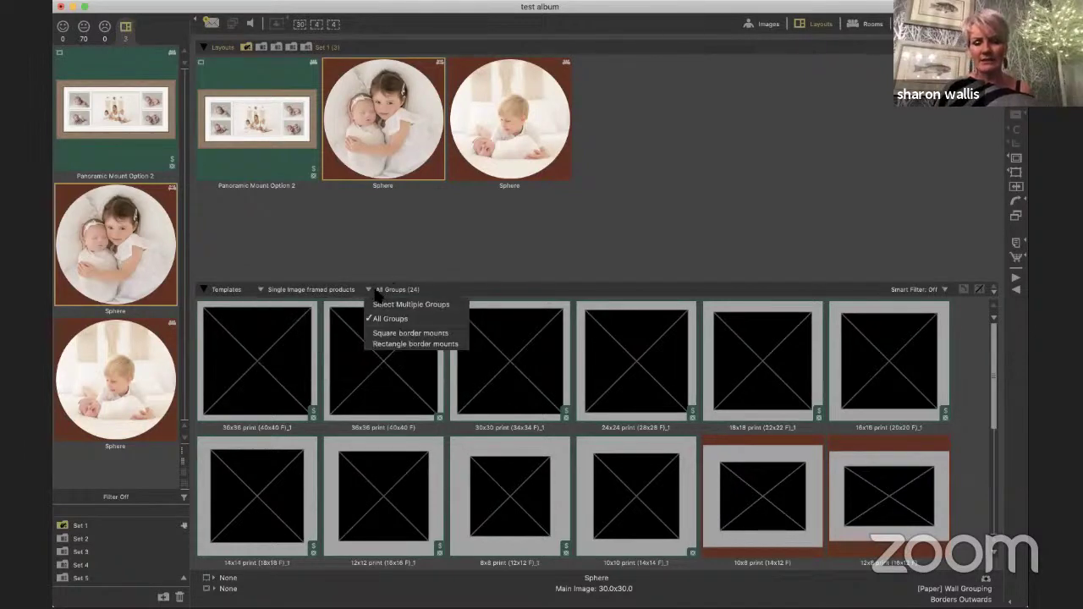
{"action": "left_click", "coordinate": [410, 333]}
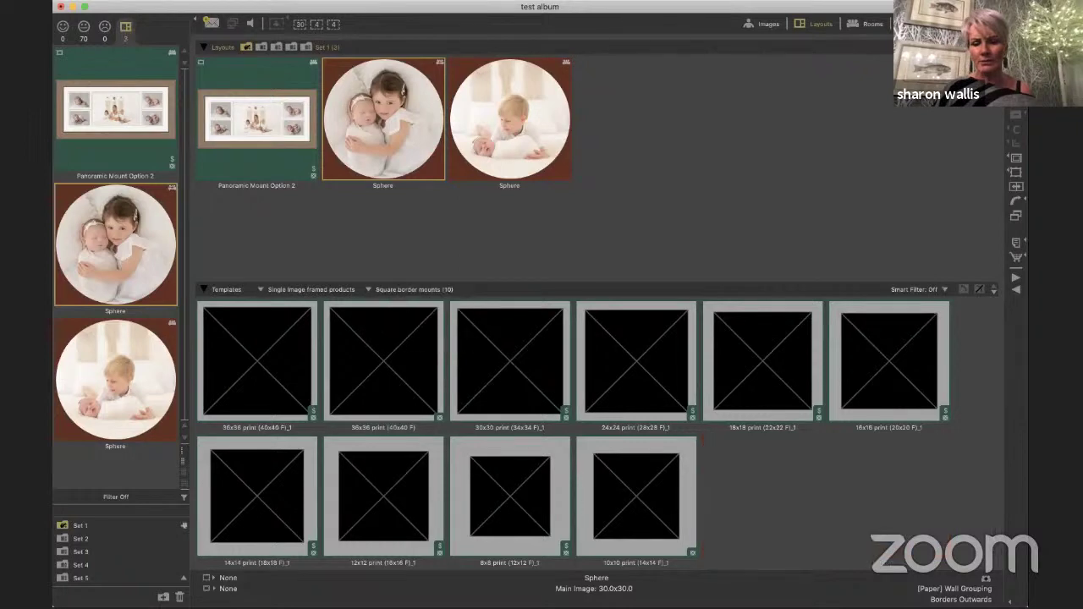
{"action": "left_click", "coordinate": [378, 292]}
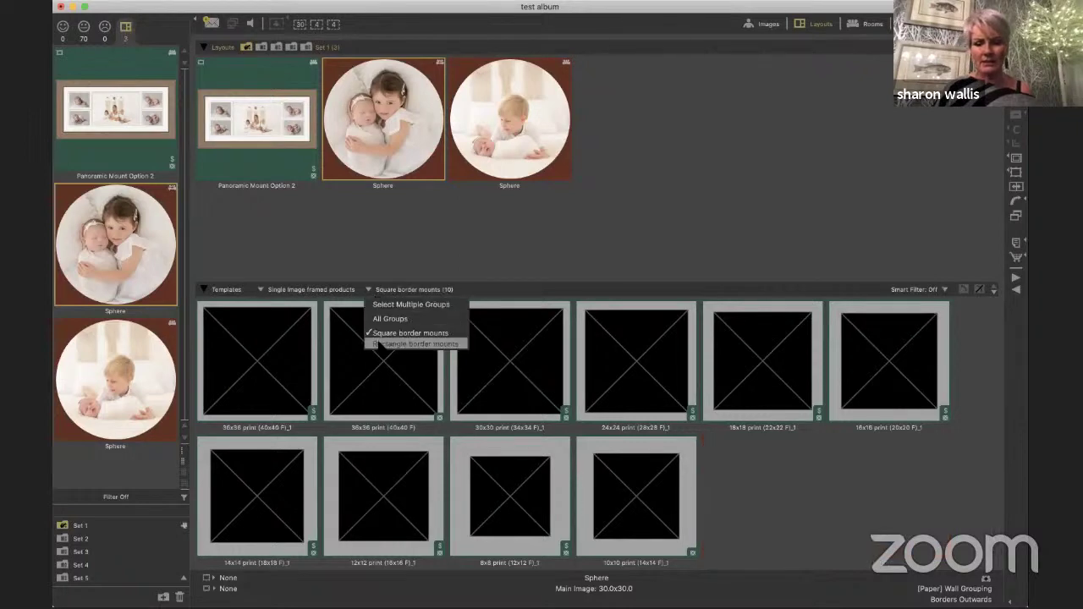
{"action": "left_click", "coordinate": [378, 343]}
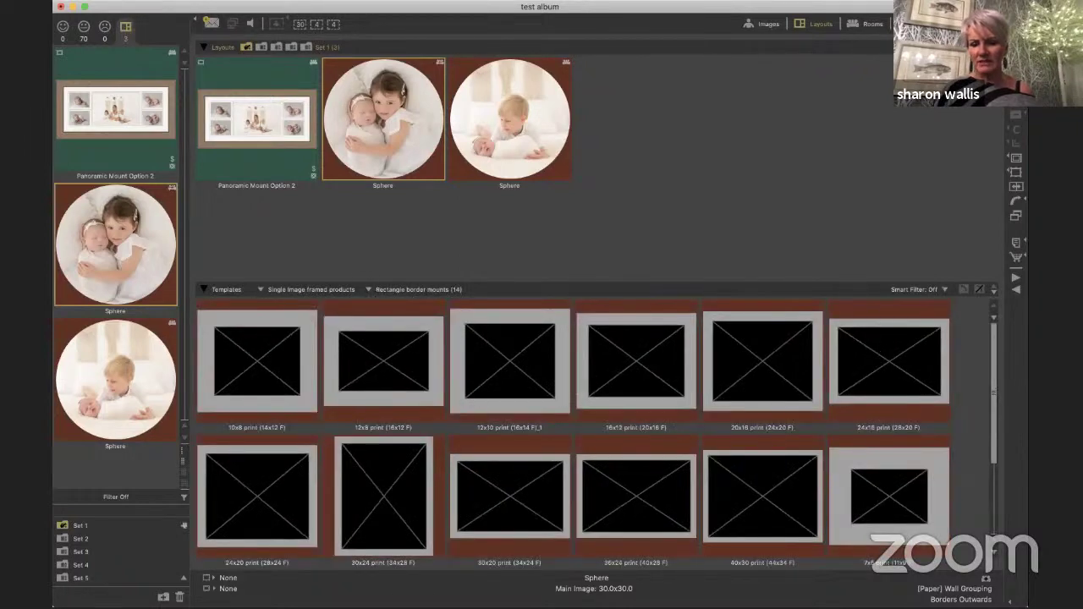
Start a layout from the 16x12 print template and place photo DSC02707 in it
{"action": "double_click", "coordinate": [594, 396]}
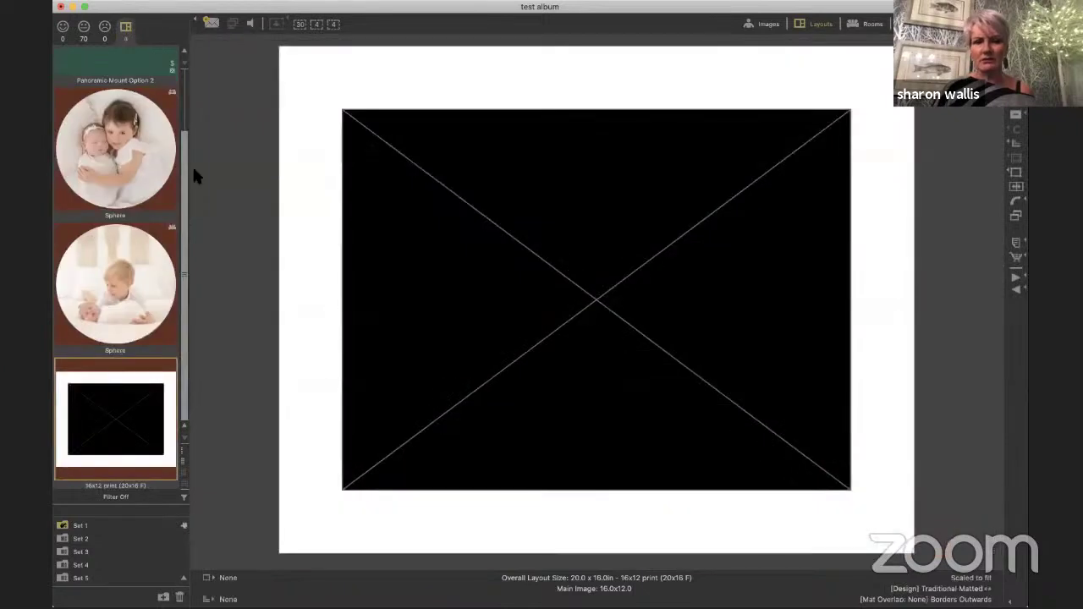
{"action": "left_click", "coordinate": [83, 28]}
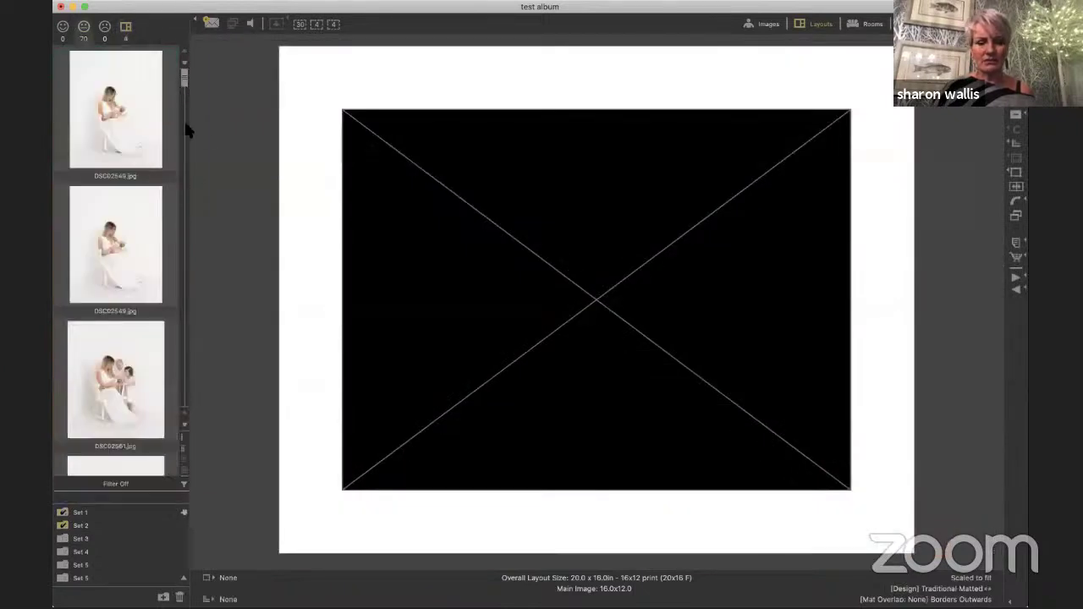
{"action": "left_click_drag", "start_coordinate": [185, 121], "coordinate": [199, 359]}
{"action": "scroll", "coordinate": [180, 247], "scroll_direction": "up", "scroll_amount": 10}
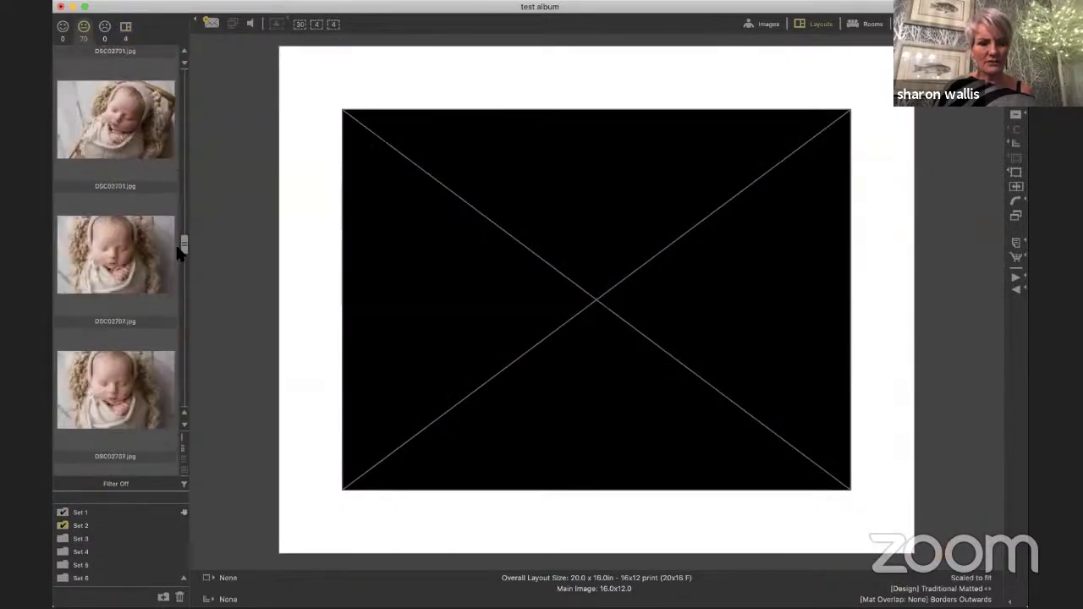
{"action": "left_click_drag", "start_coordinate": [226, 212], "coordinate": [638, 322]}
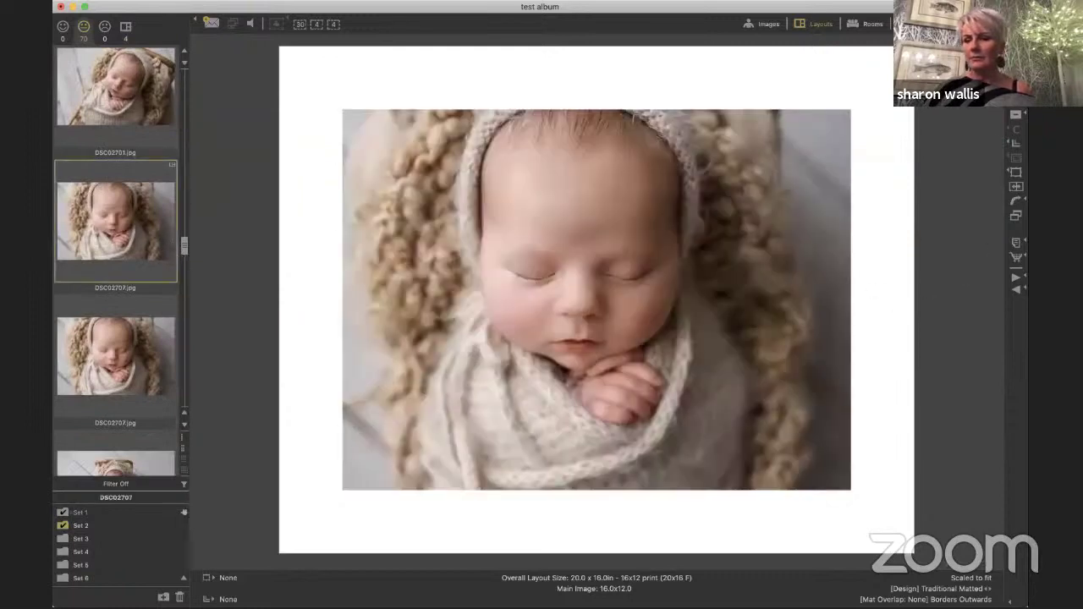
Apply the Digitalab Single Window Mounts Snow White inner mat to the print
{"action": "left_click", "coordinate": [1013, 146]}
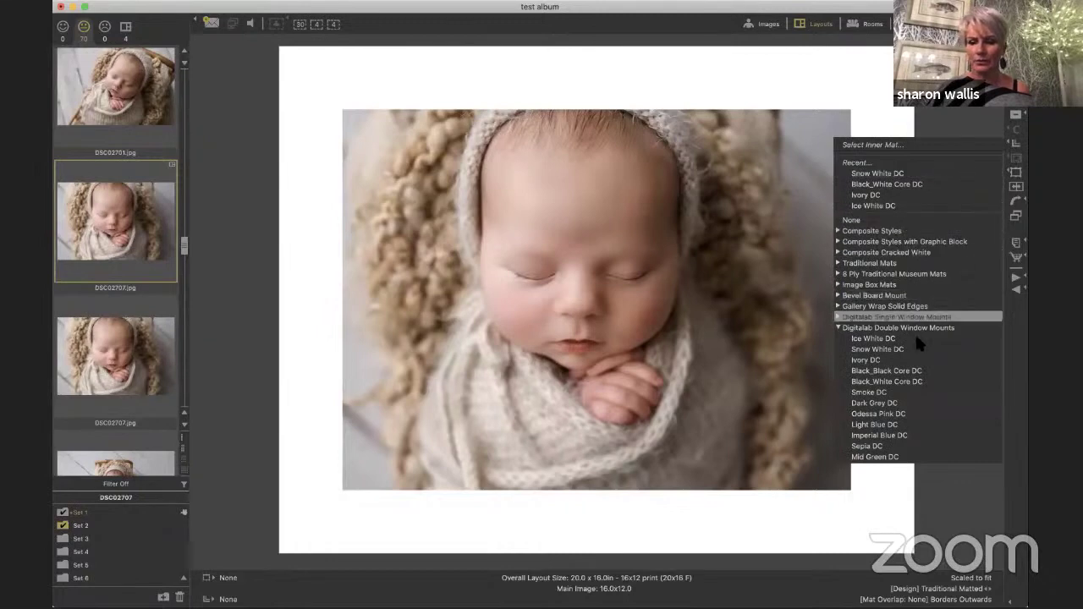
{"action": "left_click", "coordinate": [889, 317]}
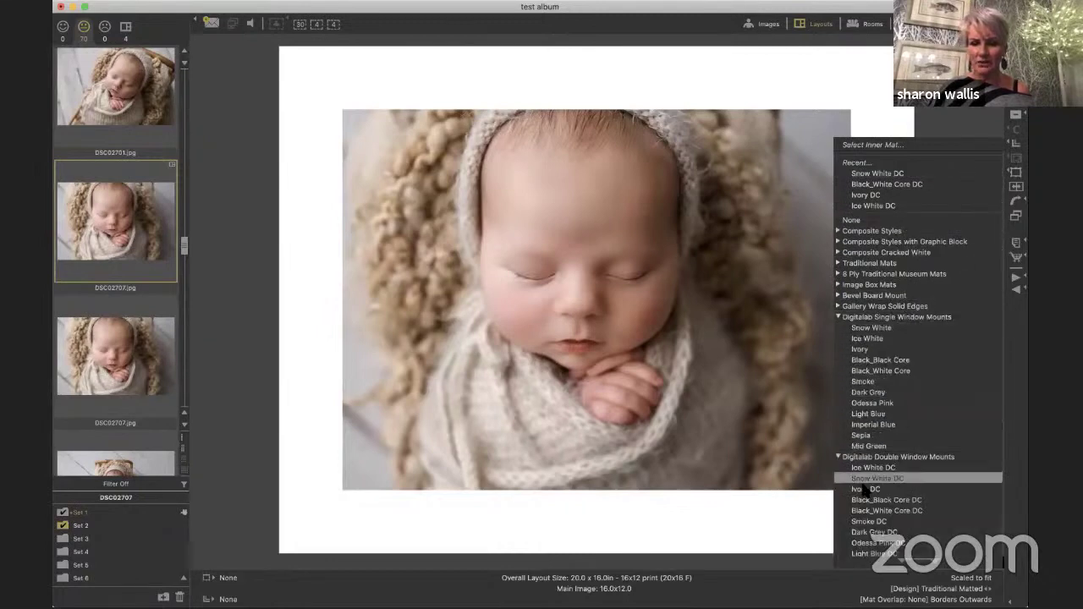
{"action": "left_click", "coordinate": [872, 329]}
{"action": "left_click", "coordinate": [951, 110]}
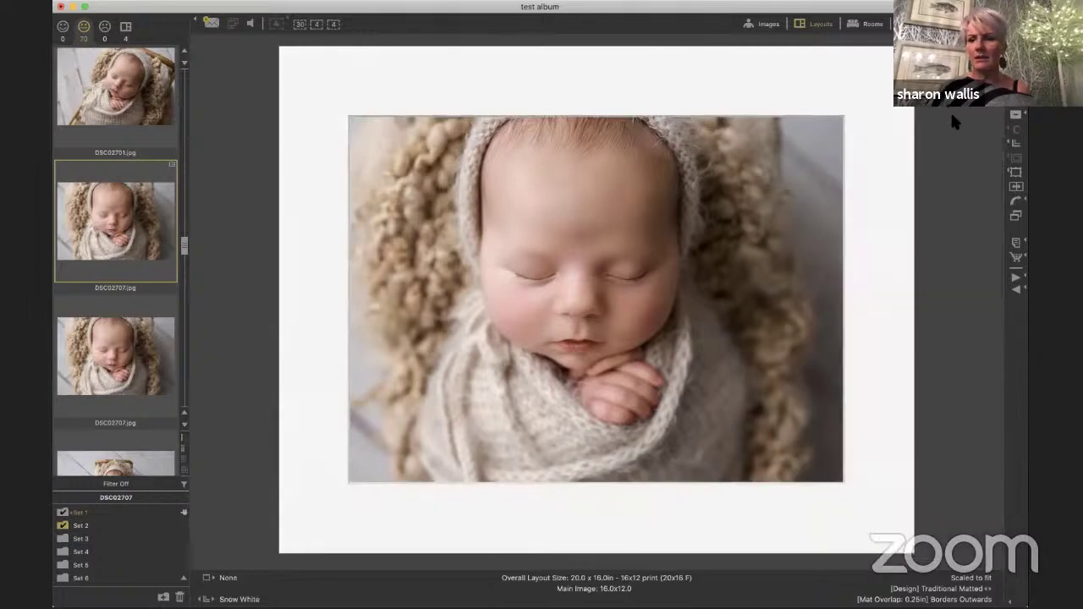
{"action": "left_click", "coordinate": [1009, 173]}
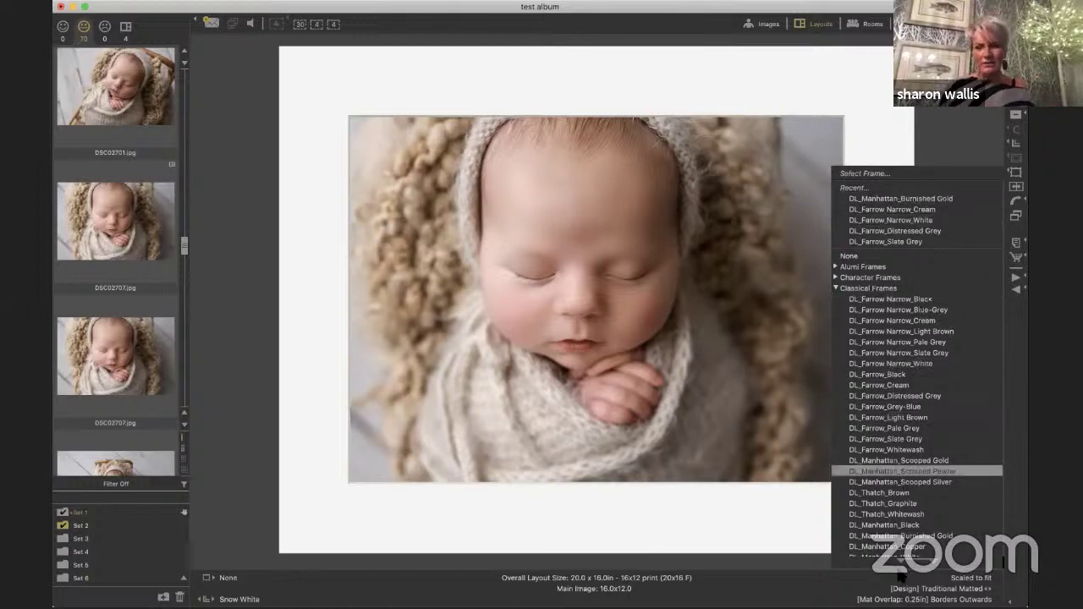
Try several DL_Farrow frames, then settle on the DL_Fine Art_Brown wood frame
{"action": "scroll", "coordinate": [918, 381], "scroll_direction": "down", "scroll_amount": 2}
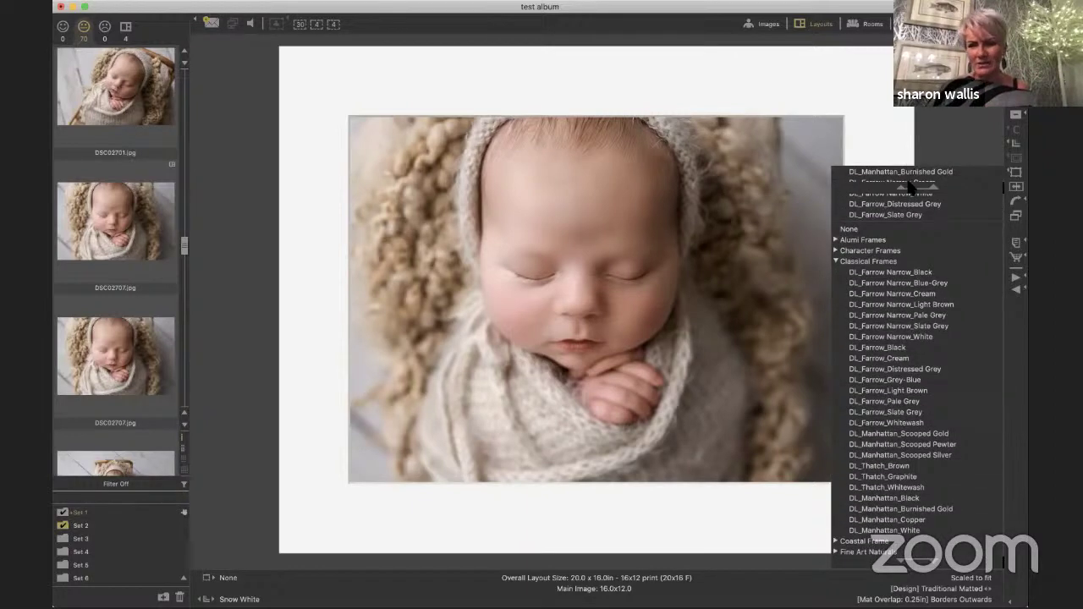
{"action": "scroll", "coordinate": [910, 174], "scroll_direction": "up", "scroll_amount": 2}
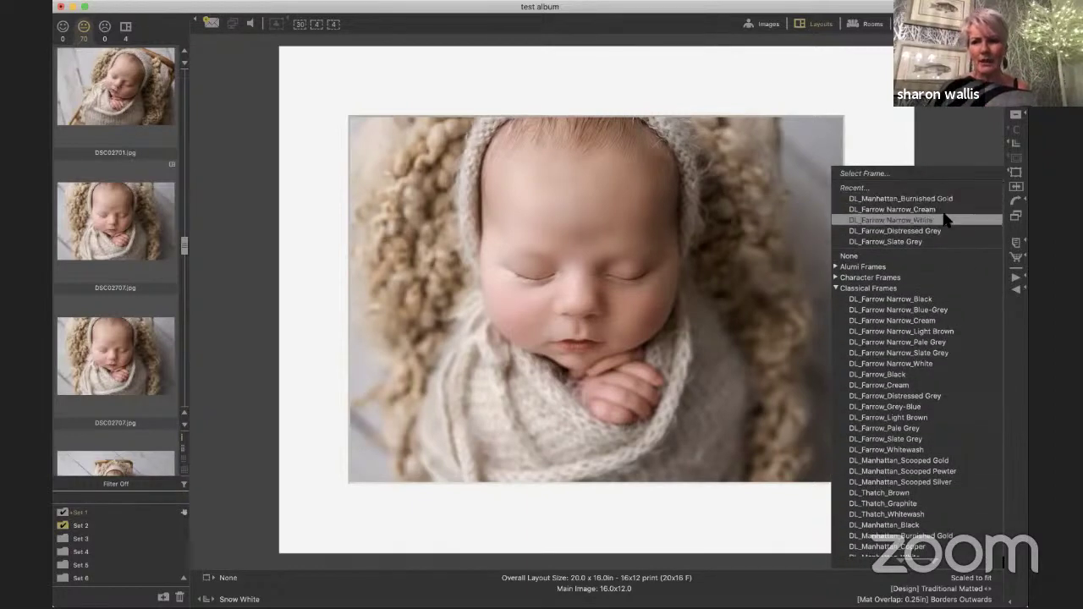
{"action": "left_click", "coordinate": [937, 451]}
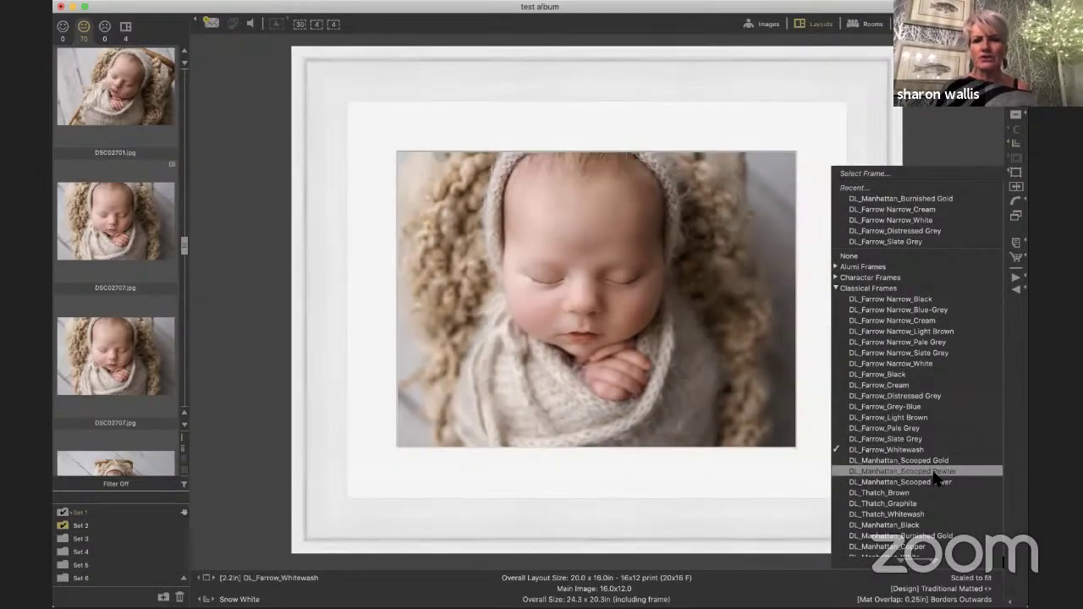
{"action": "left_click", "coordinate": [921, 423]}
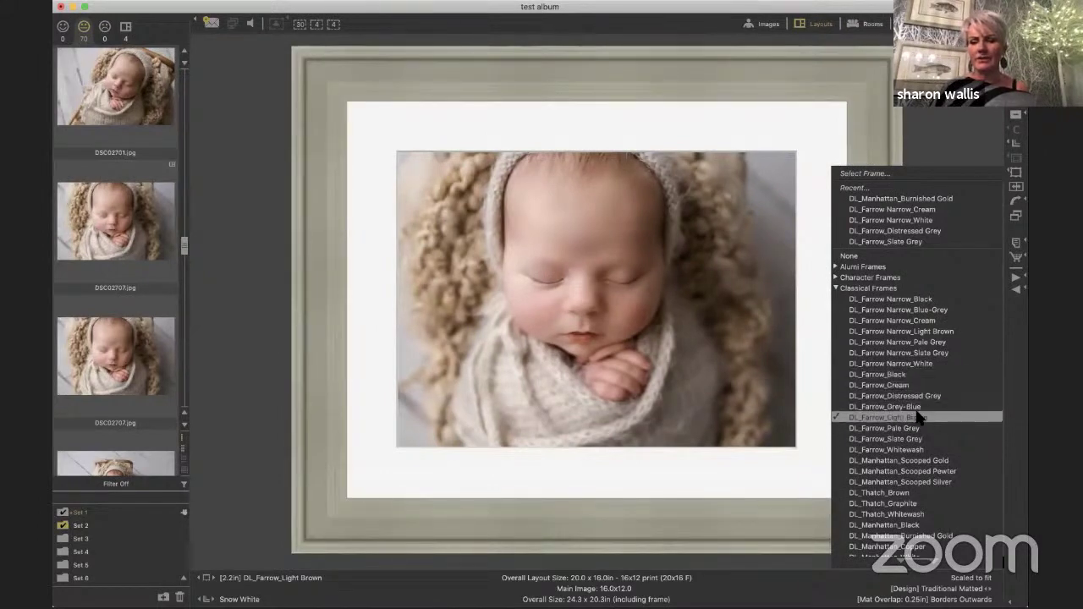
{"action": "left_click", "coordinate": [916, 407]}
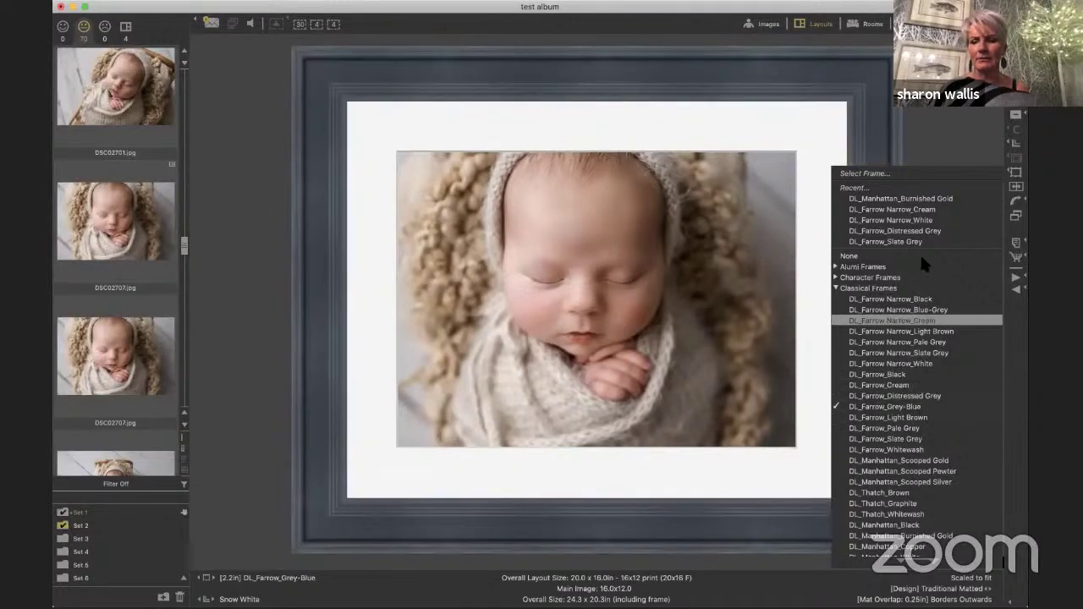
{"action": "left_click", "coordinate": [942, 332]}
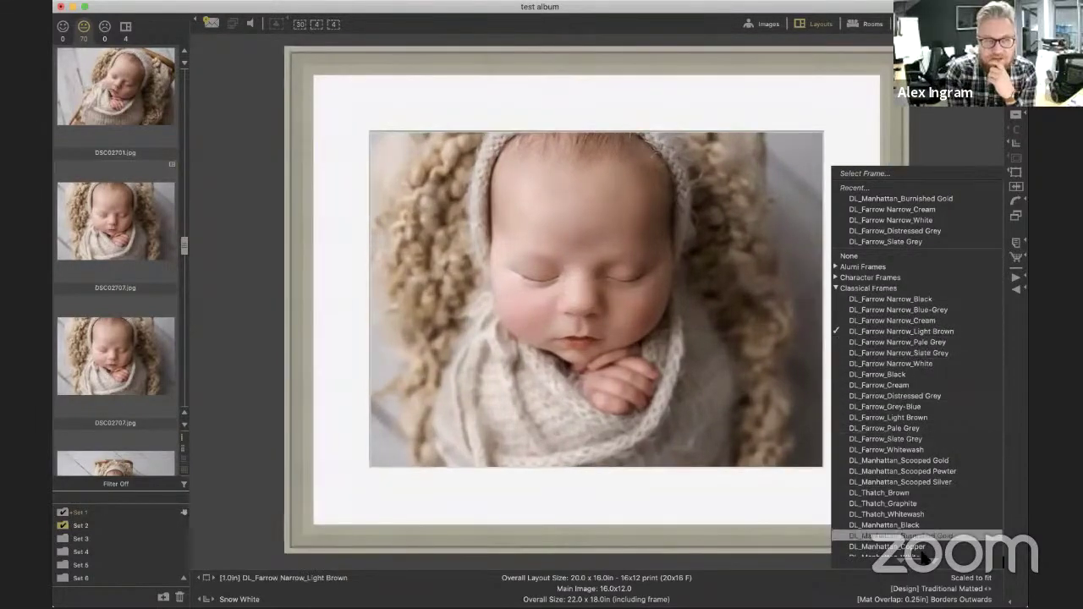
{"action": "scroll", "coordinate": [931, 546], "scroll_direction": "down", "scroll_amount": 5}
{"action": "scroll", "coordinate": [928, 555], "scroll_direction": "down", "scroll_amount": 1}
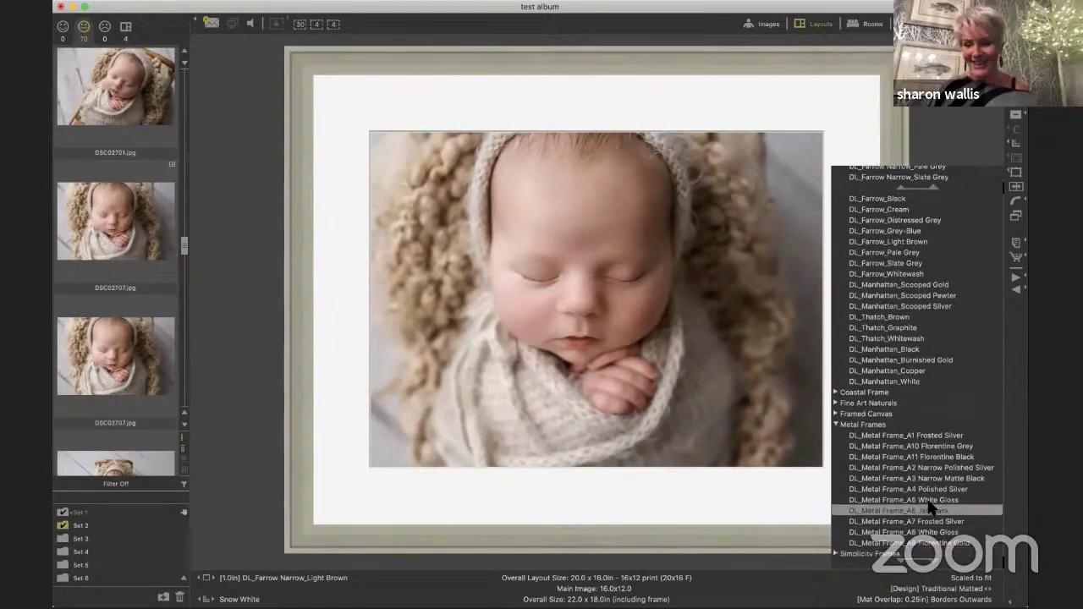
{"action": "left_click", "coordinate": [899, 404]}
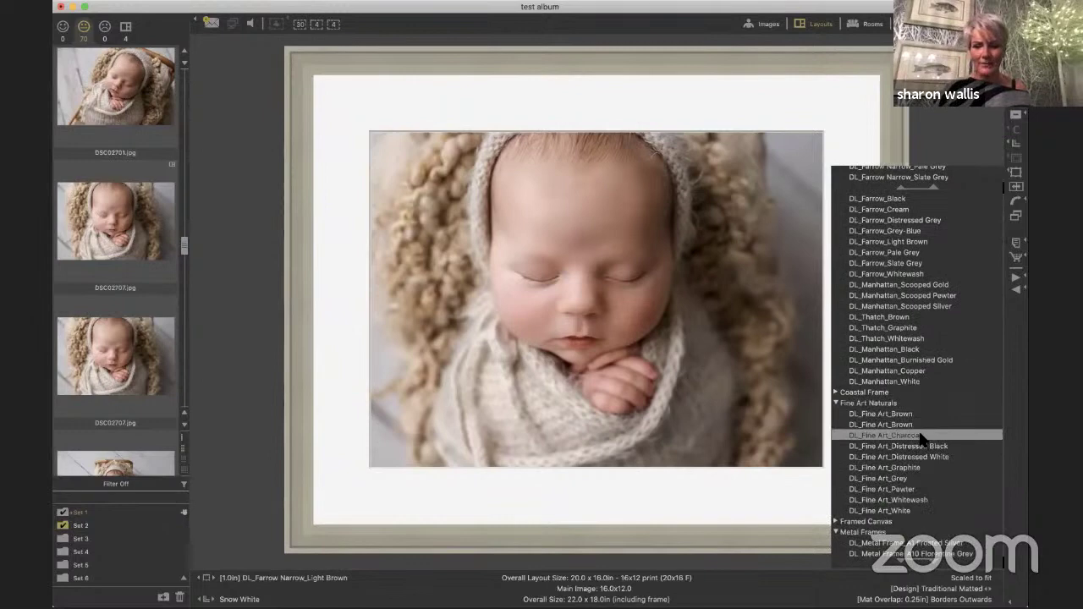
{"action": "left_click", "coordinate": [921, 425]}
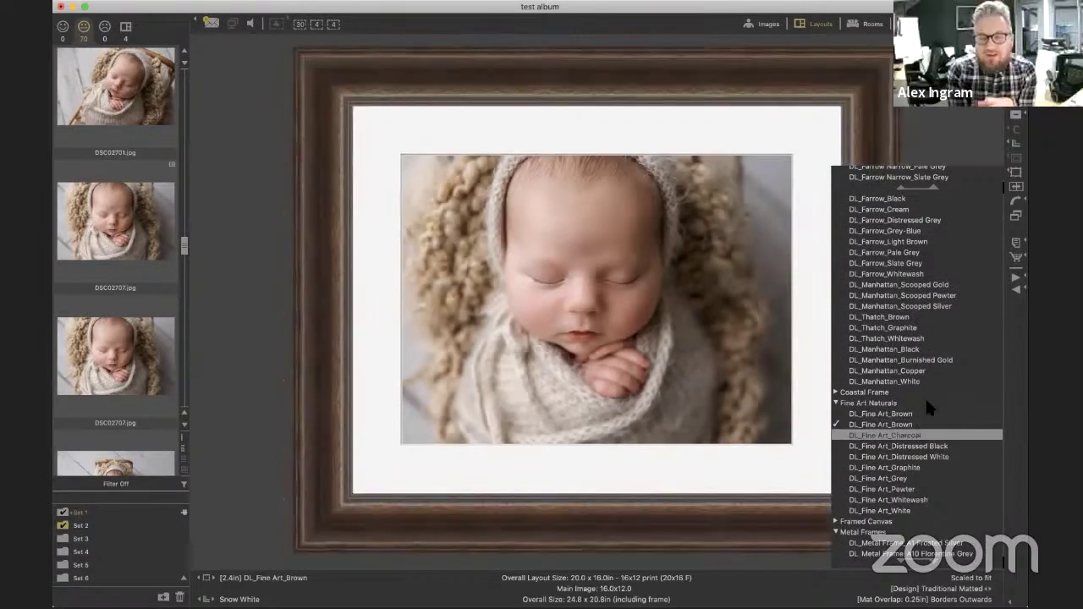
{"action": "left_click", "coordinate": [936, 117]}
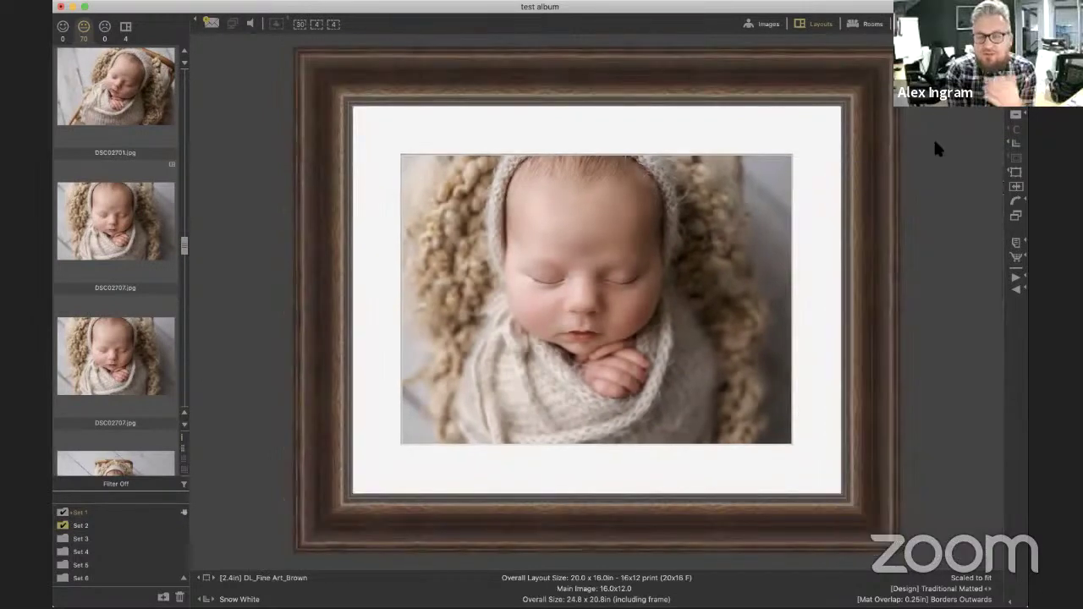
Set the inner mat to None, removing it from the print
{"action": "left_click", "coordinate": [1015, 144]}
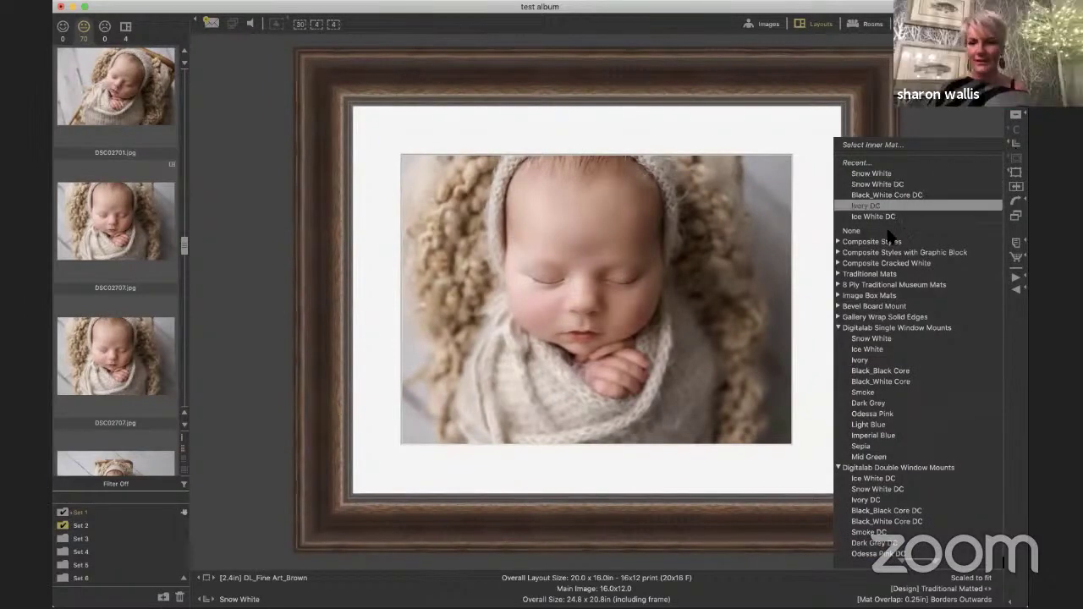
{"action": "left_click", "coordinate": [852, 231]}
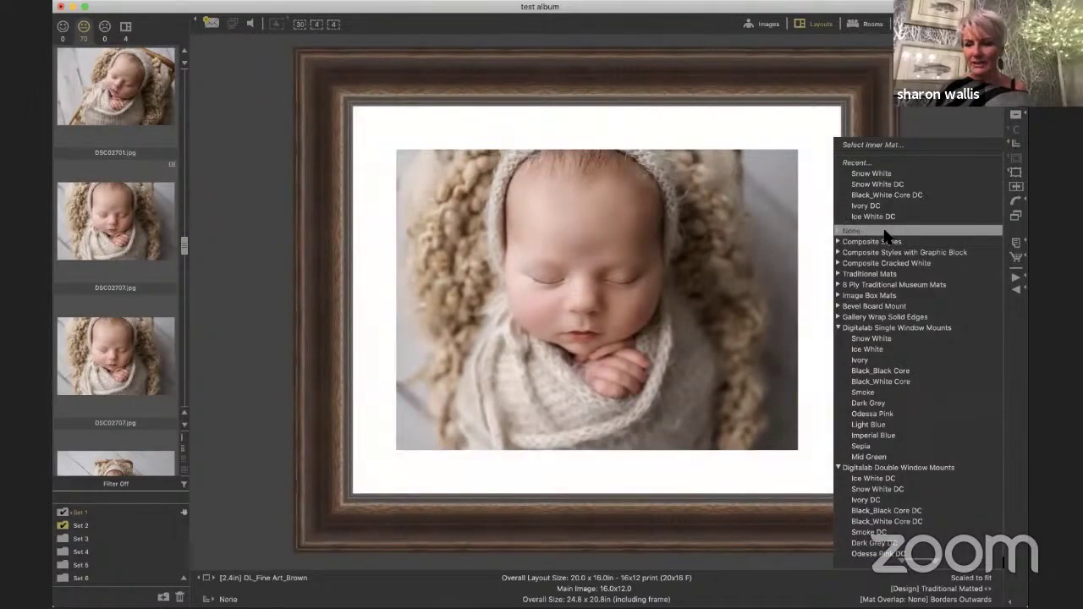
{"action": "left_click", "coordinate": [926, 114]}
Return to the layouts overview and switch templates to Digitalab Wall Art, scrolling to the canvases
{"action": "key", "text": "super+l"}
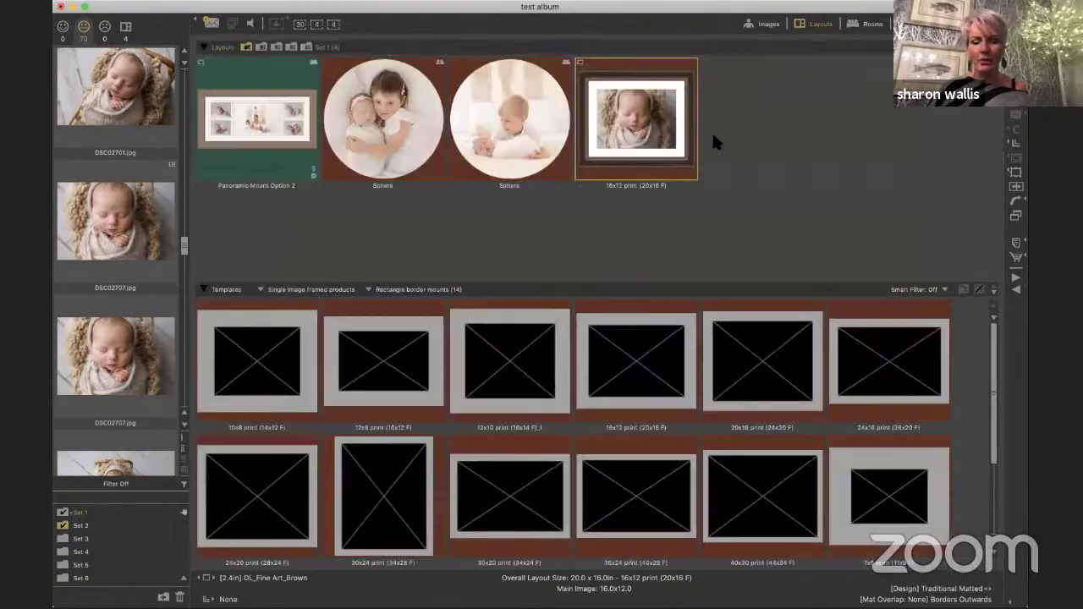
{"action": "left_click", "coordinate": [261, 289]}
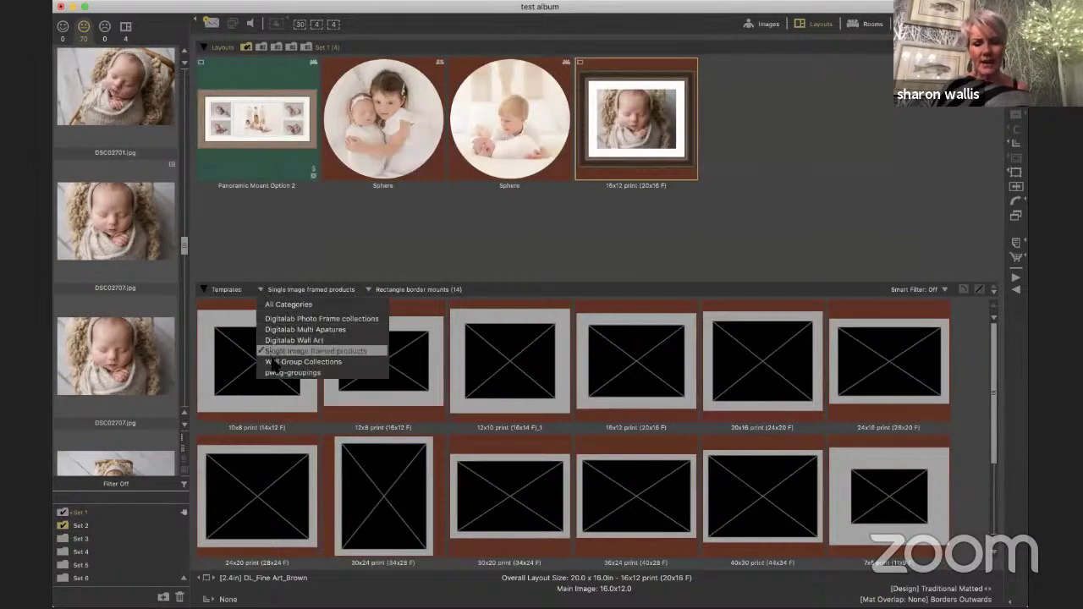
{"action": "left_click", "coordinate": [273, 340]}
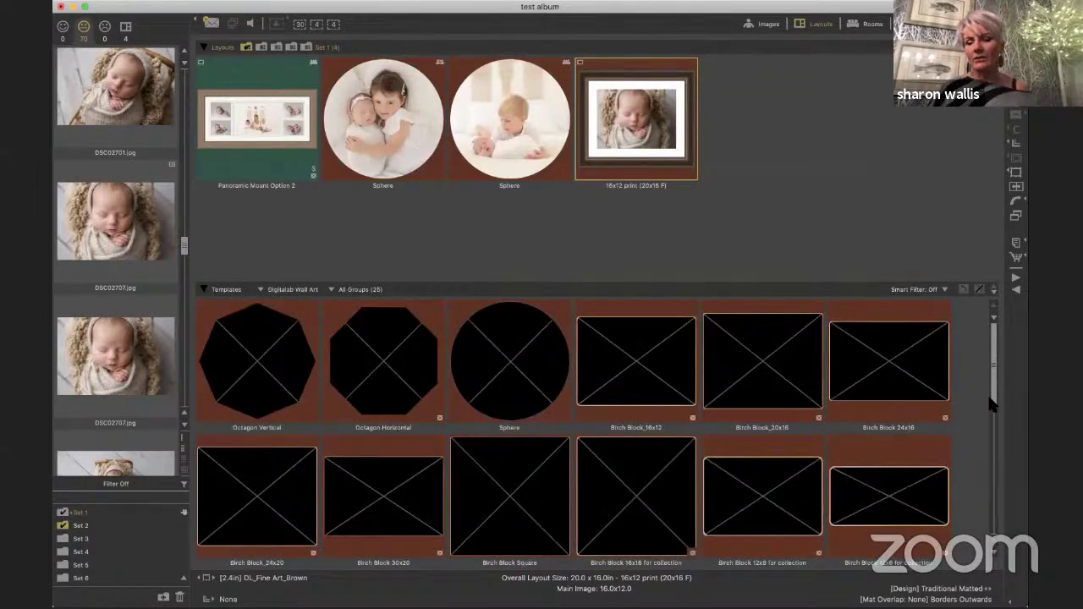
{"action": "scroll", "coordinate": [995, 412], "scroll_direction": "down", "scroll_amount": 1}
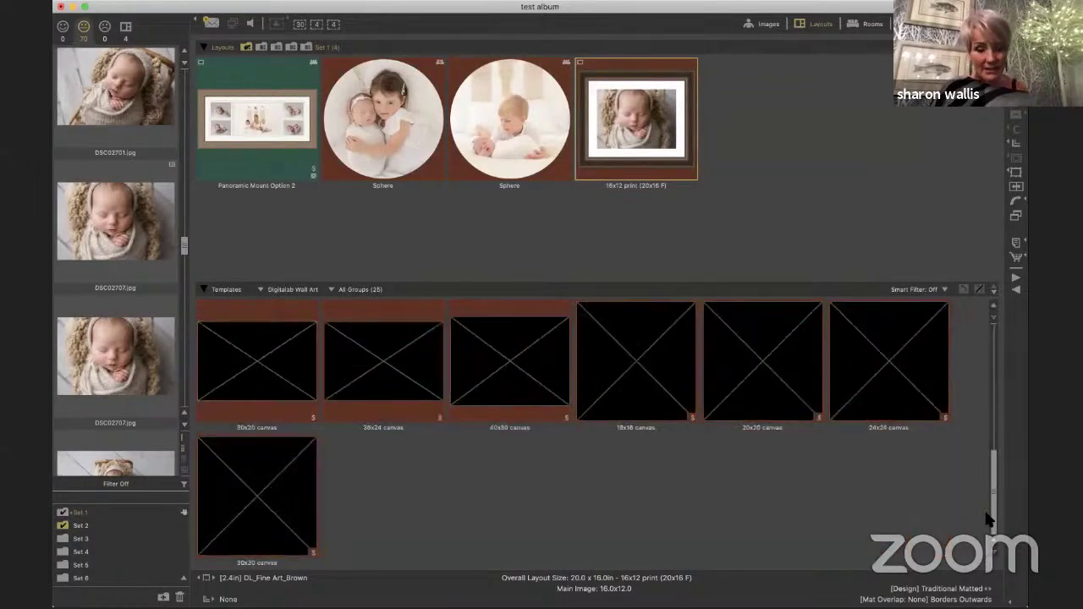
{"action": "scroll", "coordinate": [991, 495], "scroll_direction": "down", "scroll_amount": 1}
{"action": "scroll", "coordinate": [991, 512], "scroll_direction": "down", "scroll_amount": 1}
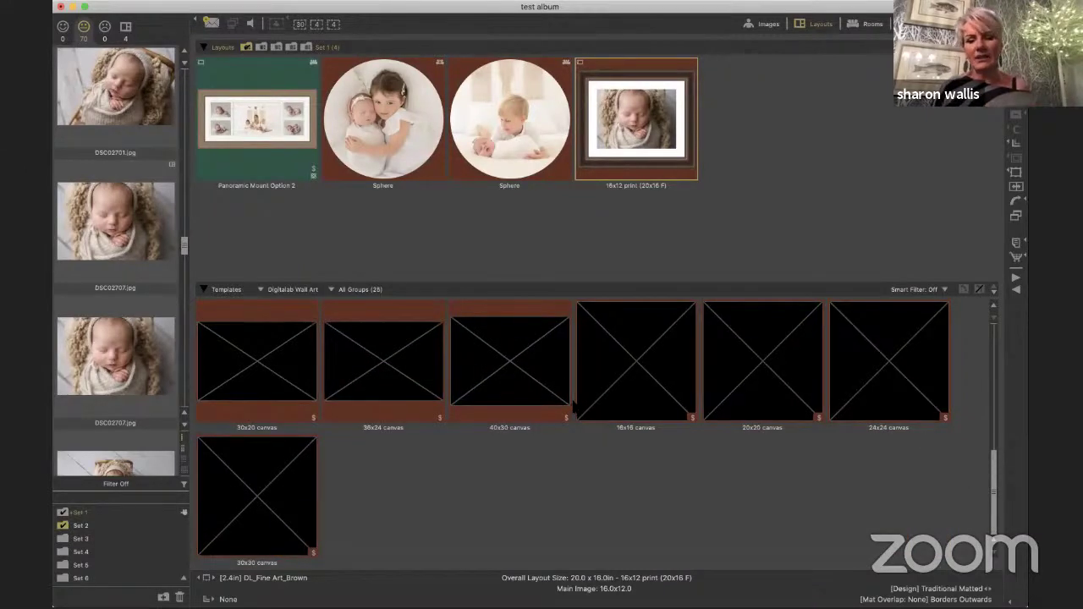
Create a 36x24 canvas layout with DSC02707 and frame it in DL_Fine Art_Brown
{"action": "double_click", "coordinate": [383, 361]}
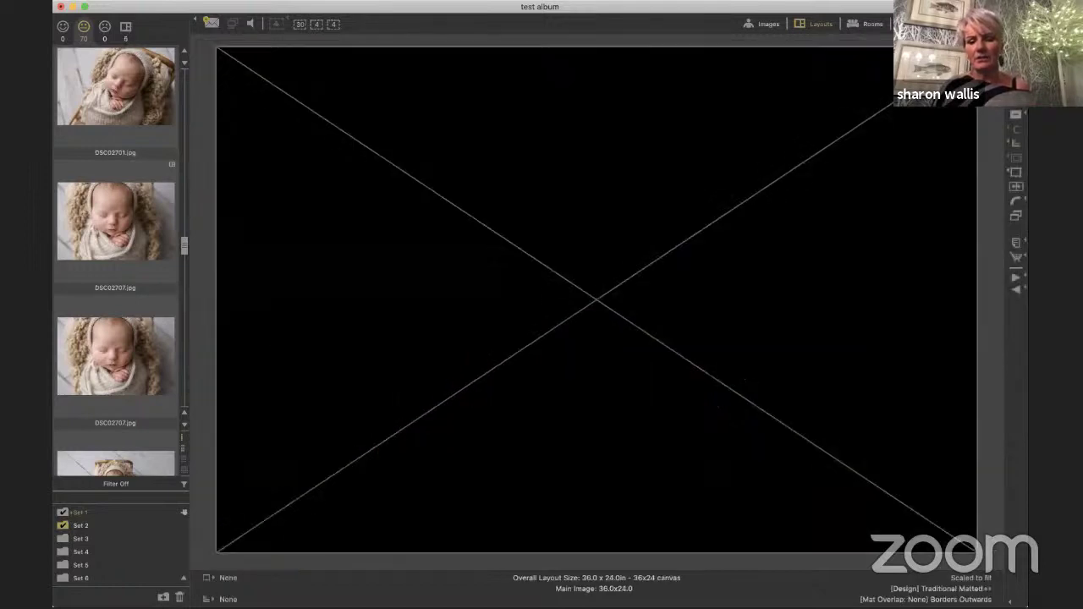
{"action": "left_click_drag", "start_coordinate": [146, 370], "coordinate": [677, 369]}
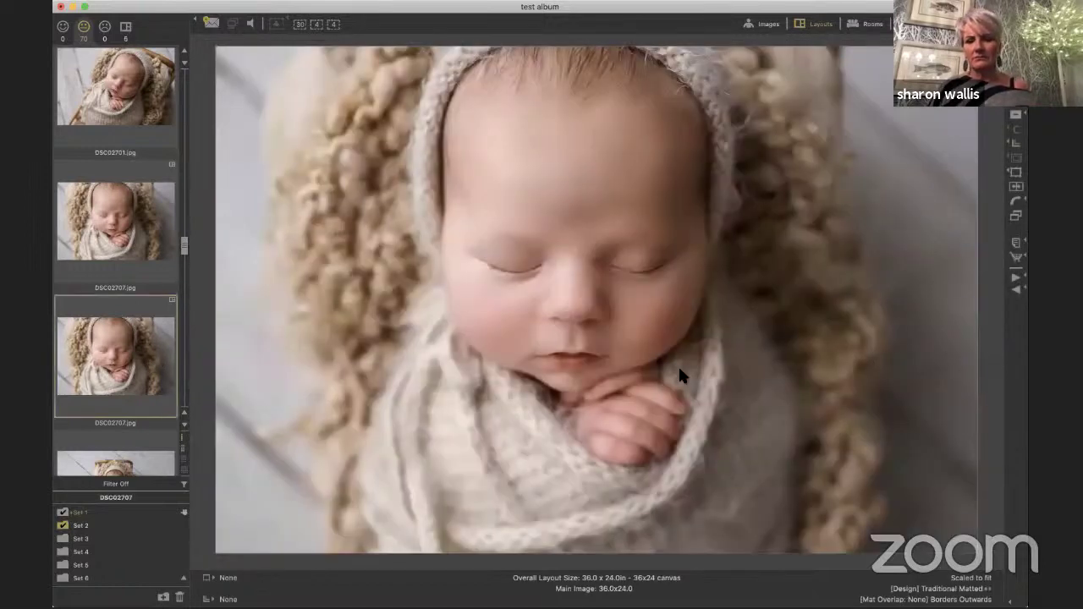
{"action": "left_click", "coordinate": [1016, 173]}
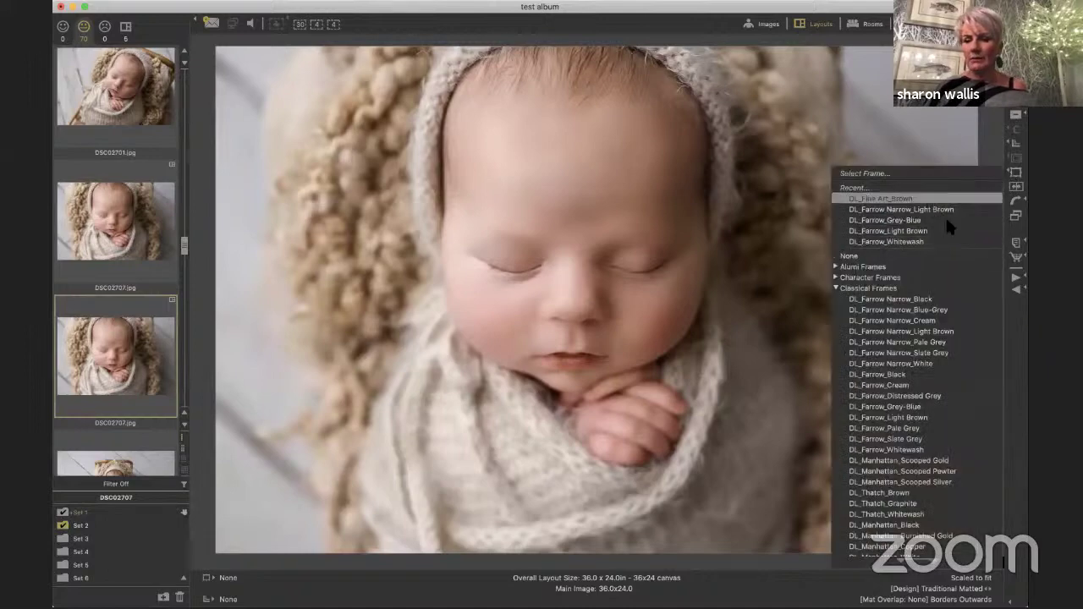
{"action": "left_click", "coordinate": [944, 200]}
{"action": "left_click", "coordinate": [988, 156]}
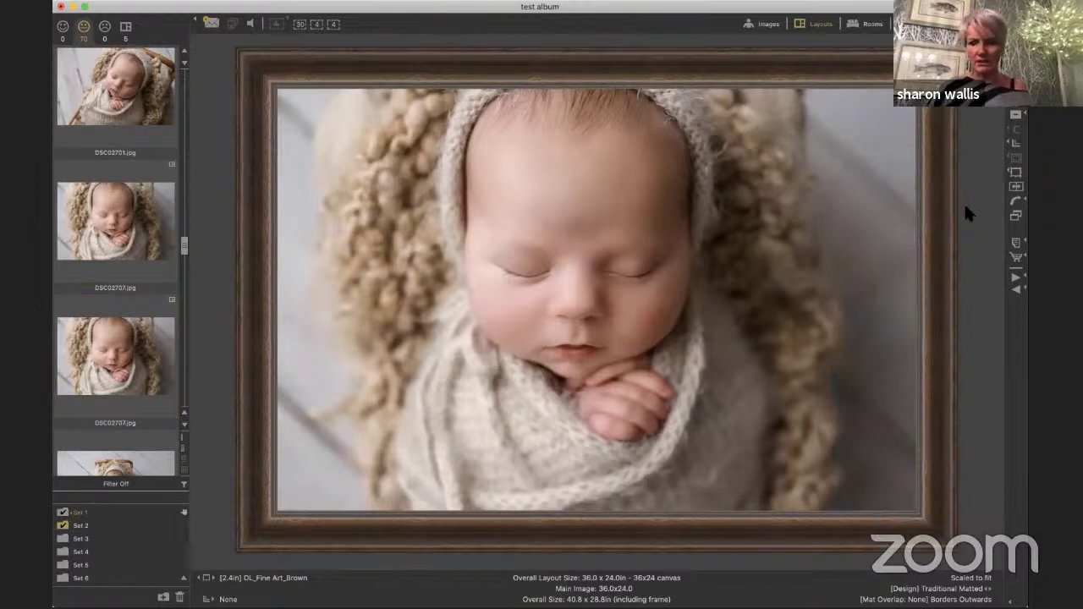
{"action": "left_click", "coordinate": [1004, 181]}
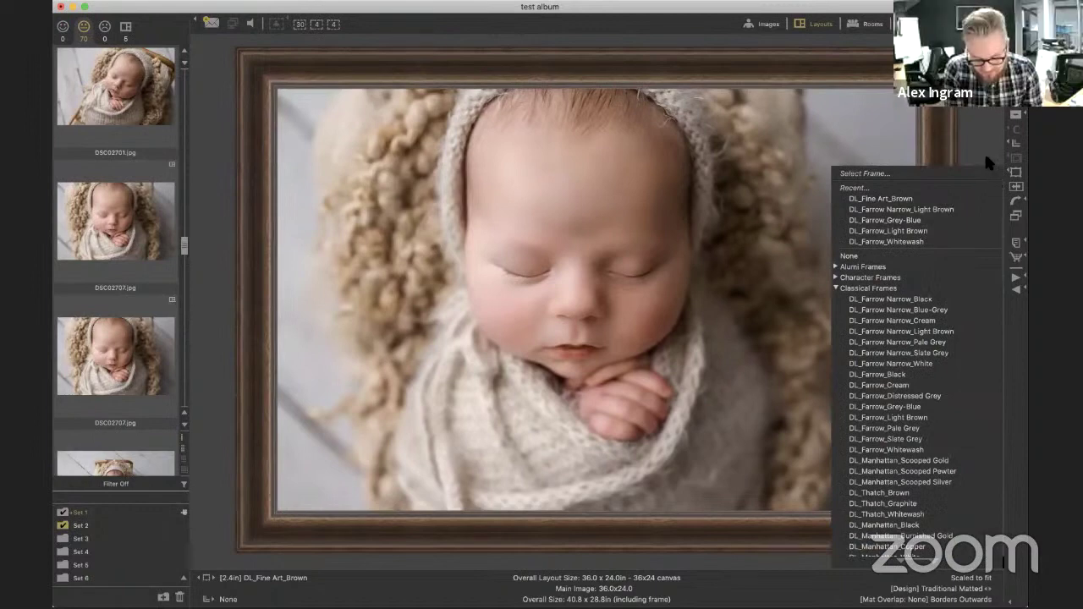
{"action": "left_click", "coordinate": [977, 127]}
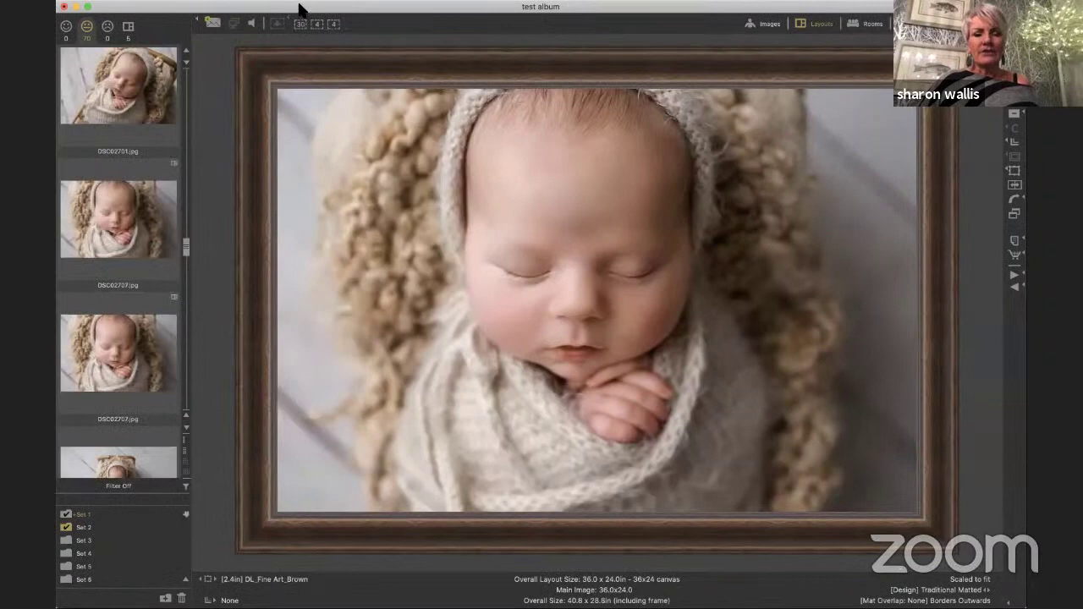
Browse the View and Orders menus, then return to the layouts overview showing five layouts
{"action": "left_click", "coordinate": [398, 0]}
{"action": "mouse_move", "coordinate": [449, 0]}
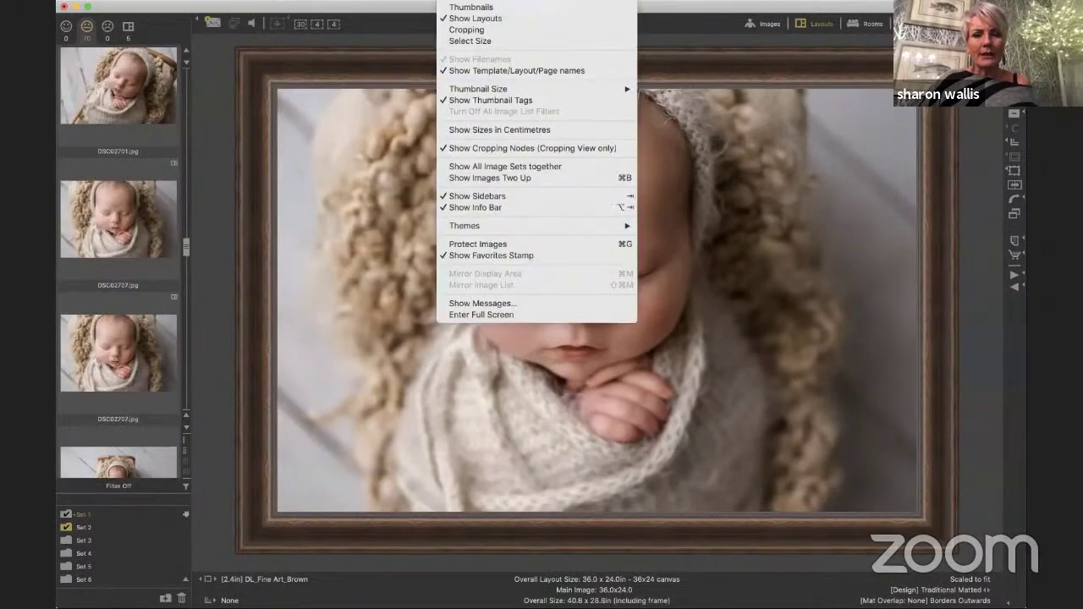
{"action": "mouse_move", "coordinate": [368, 0]}
{"action": "mouse_move", "coordinate": [376, 48]}
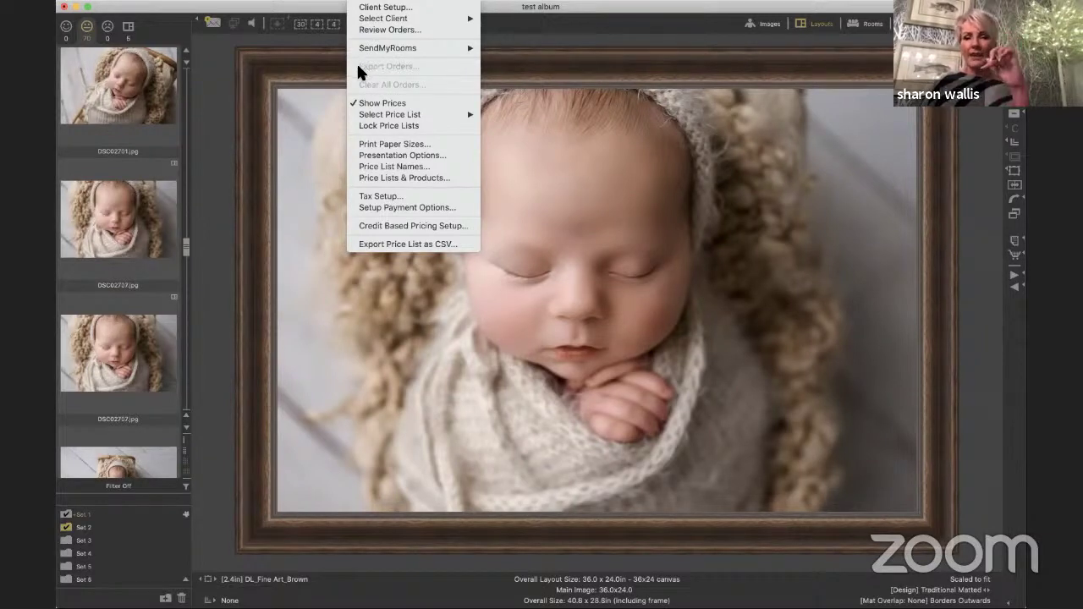
{"action": "left_click", "coordinate": [567, 54]}
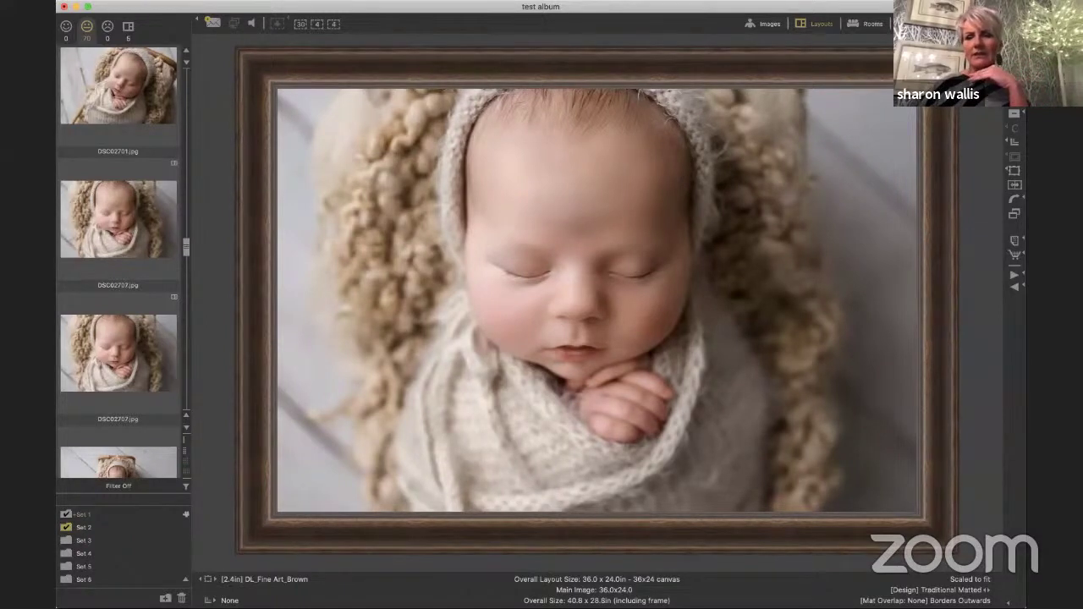
{"action": "key", "text": "Escape"}
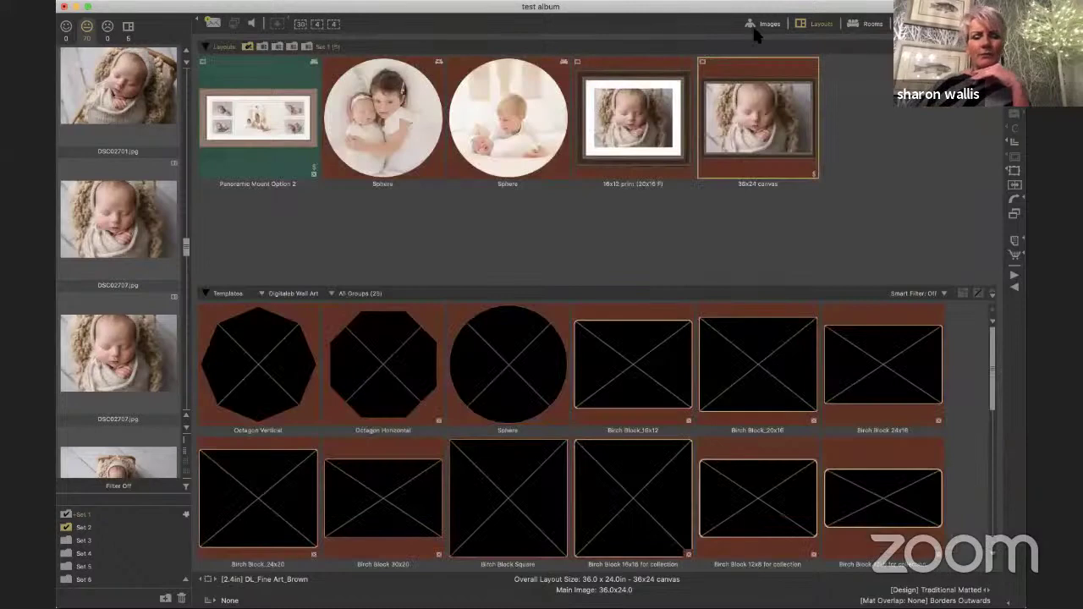
Open Setup Room Images, cancel adding an image file, and load the neutral console library room
{"action": "left_click", "coordinate": [359, 7]}
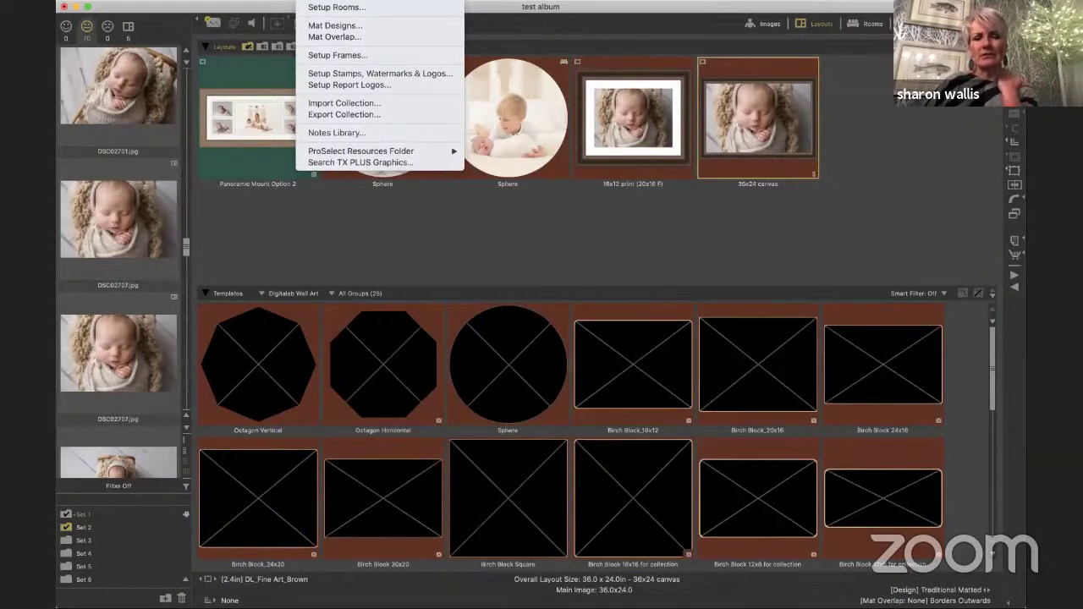
{"action": "left_click", "coordinate": [339, 6]}
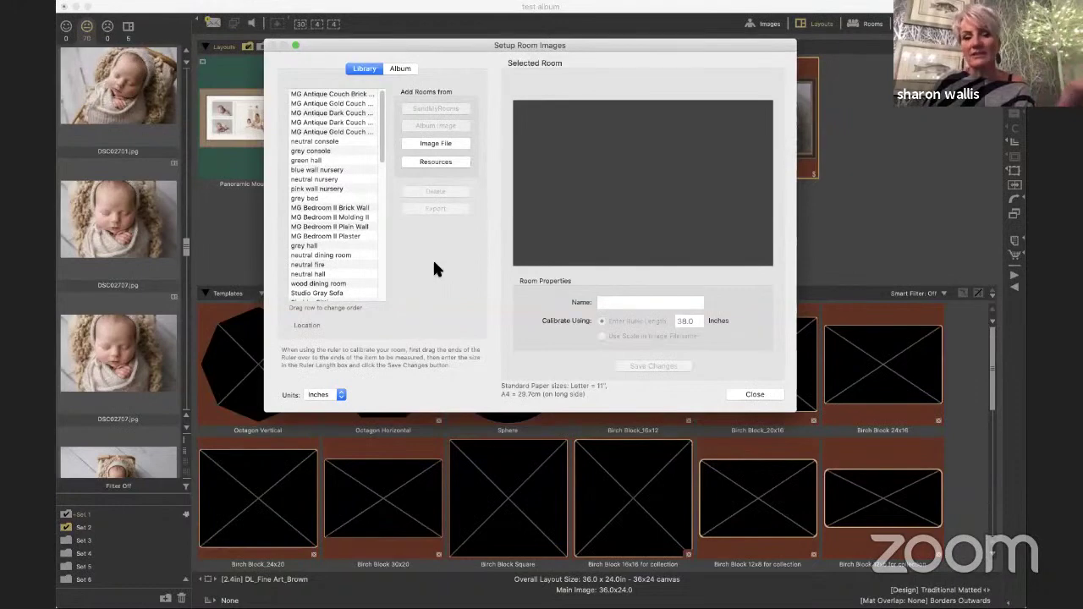
{"action": "left_click", "coordinate": [435, 143]}
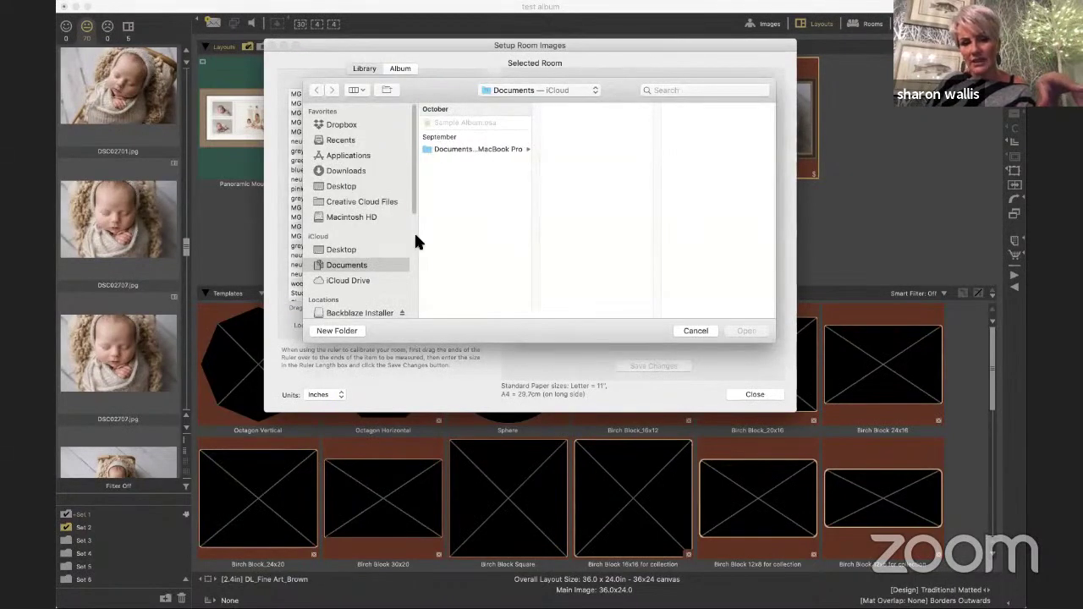
{"action": "left_click", "coordinate": [680, 330]}
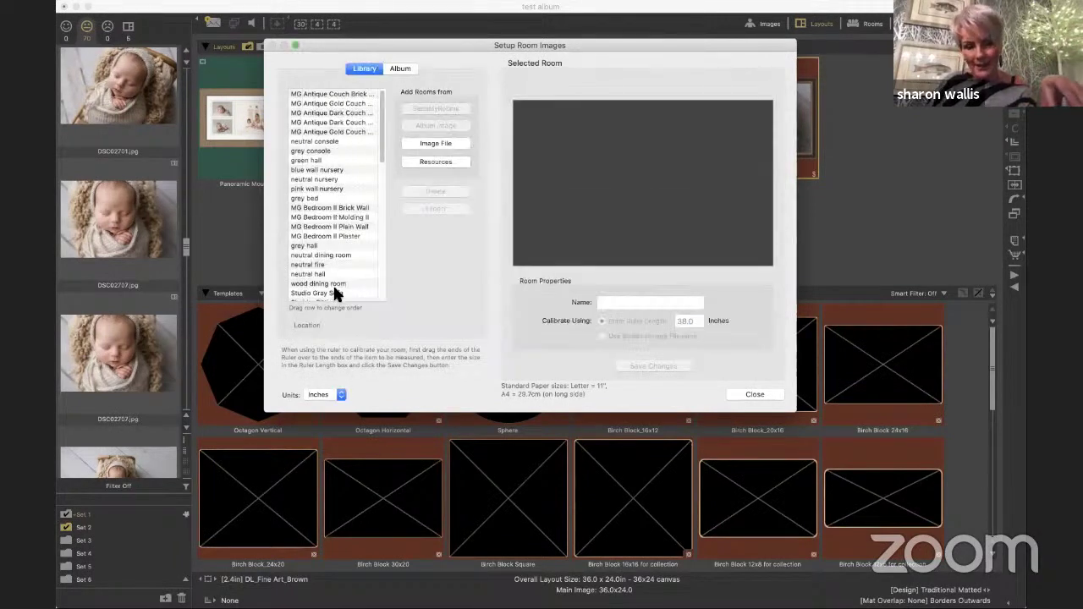
{"action": "left_click", "coordinate": [319, 143]}
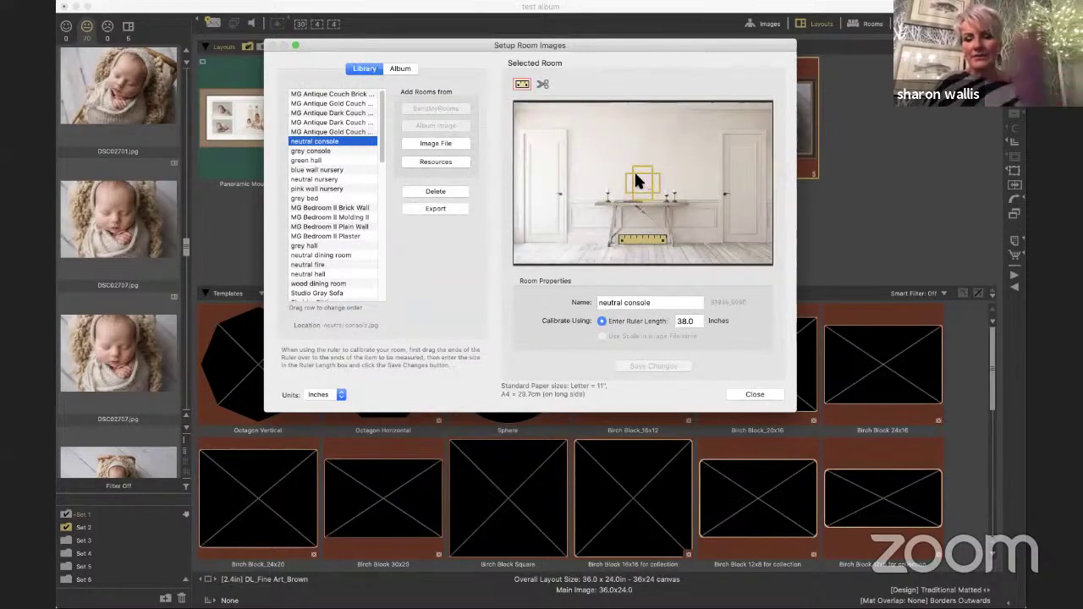
Place the ruler above the neutral console tabletop, set it to 11 inches, save and close
{"action": "mouse_move", "coordinate": [637, 178]}
{"action": "left_mouse_down"}
{"action": "mouse_move", "coordinate": [631, 158]}
{"action": "mouse_move", "coordinate": [622, 163]}
{"action": "left_mouse_up"}
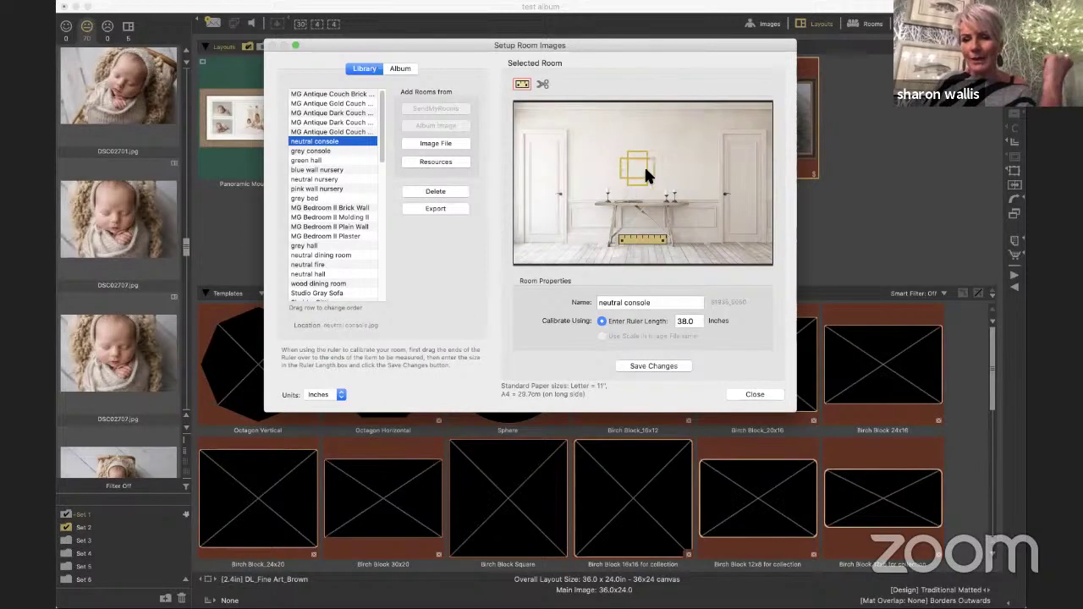
{"action": "left_click_drag", "start_coordinate": [630, 236], "coordinate": [656, 168]}
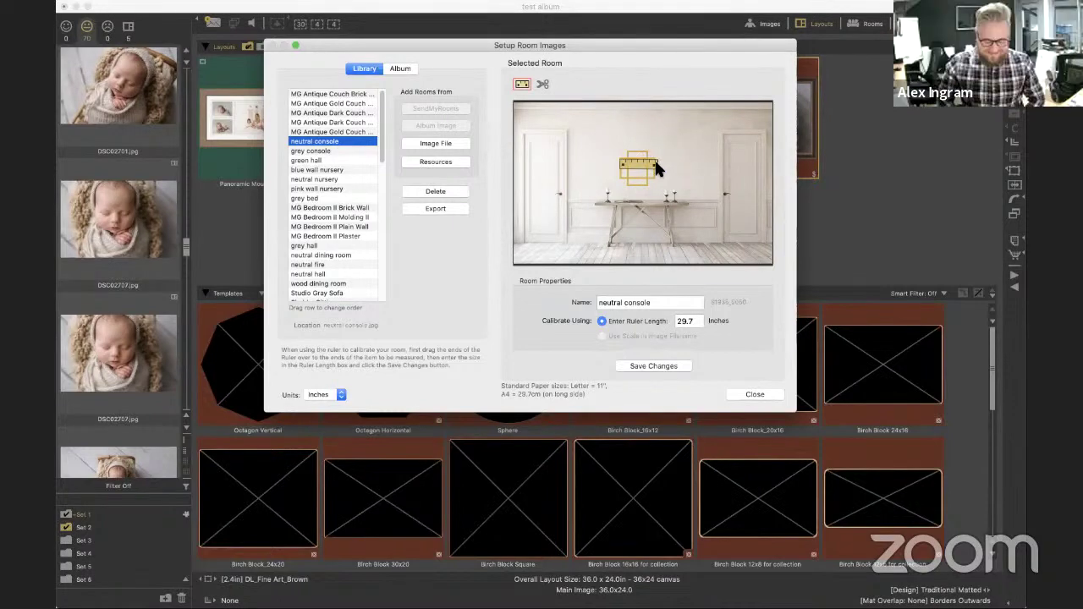
{"action": "mouse_move", "coordinate": [659, 163]}
{"action": "left_mouse_down"}
{"action": "mouse_move", "coordinate": [632, 159]}
{"action": "mouse_move", "coordinate": [658, 161]}
{"action": "left_mouse_up"}
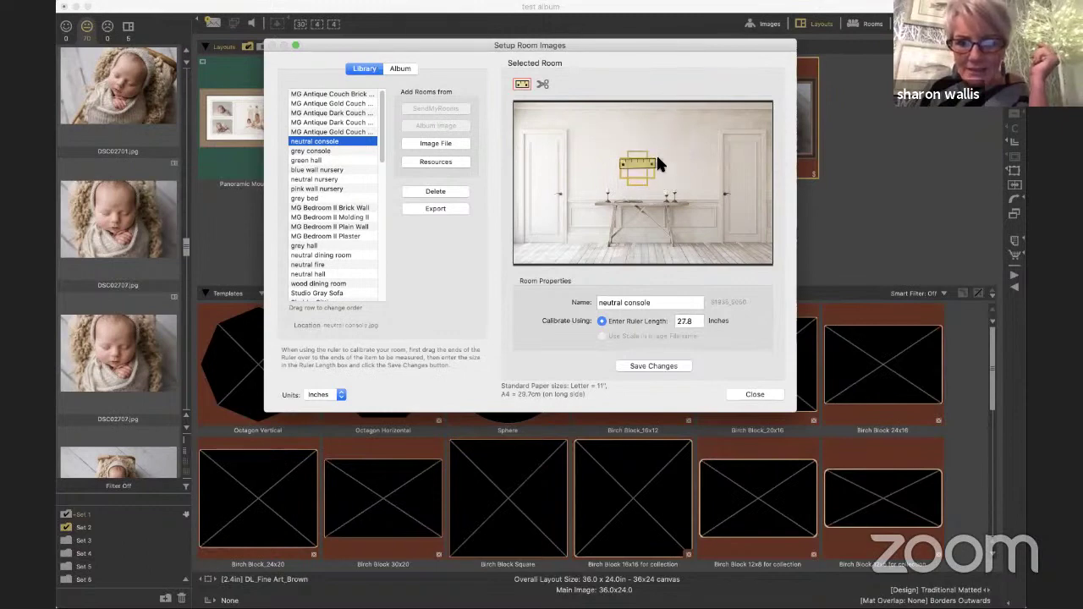
{"action": "double_click", "coordinate": [691, 316]}
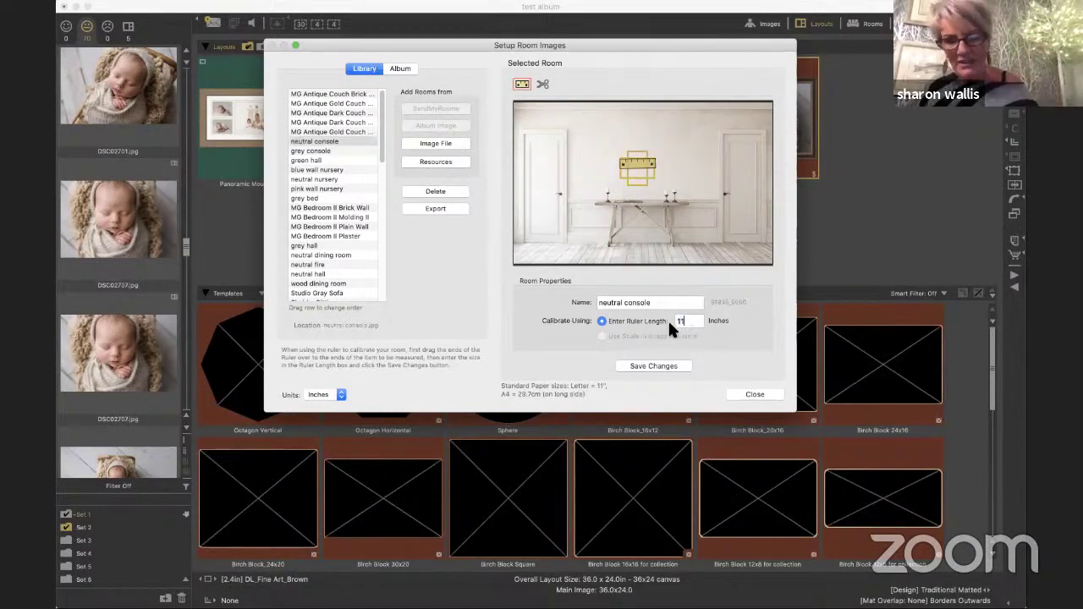
{"action": "left_click", "coordinate": [667, 367]}
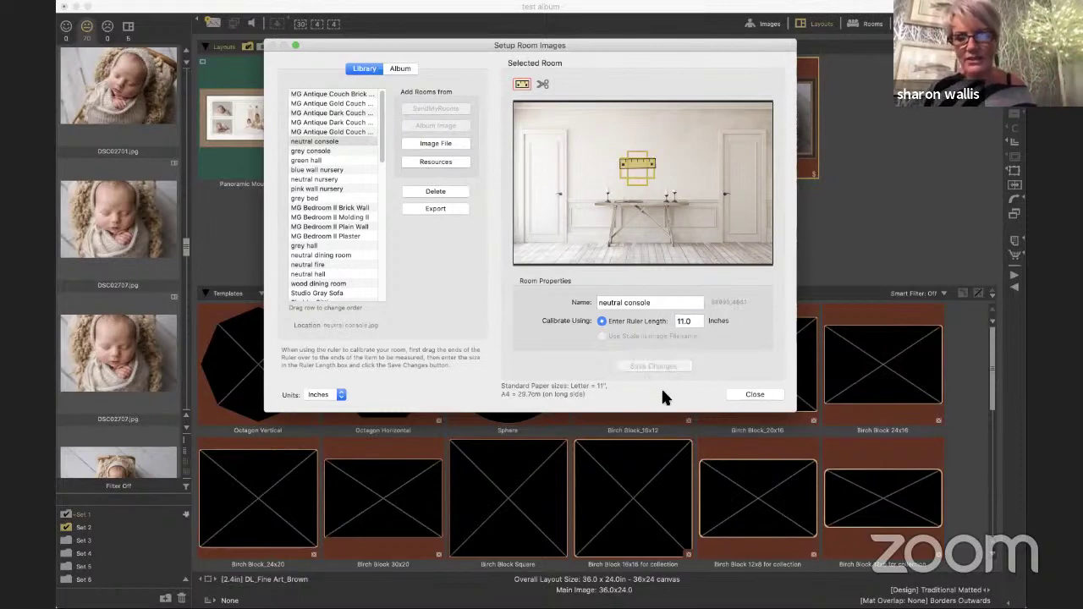
{"action": "left_click", "coordinate": [733, 389]}
Dismiss the template group list and show the Rooms view as thumbnails, including pink wall nursery
{"action": "left_click", "coordinate": [332, 293]}
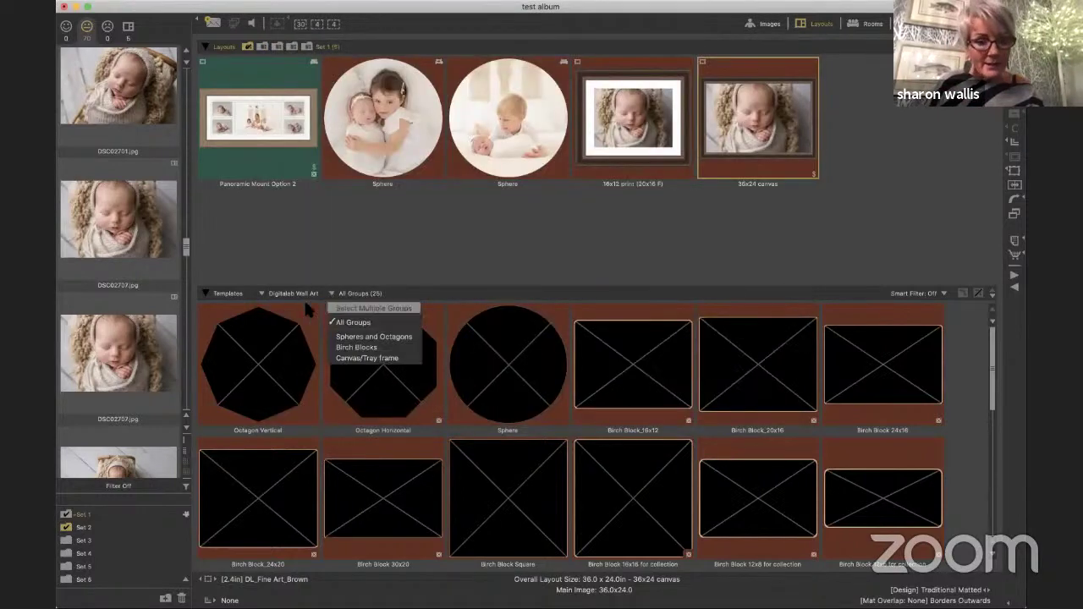
{"action": "key", "text": "Escape"}
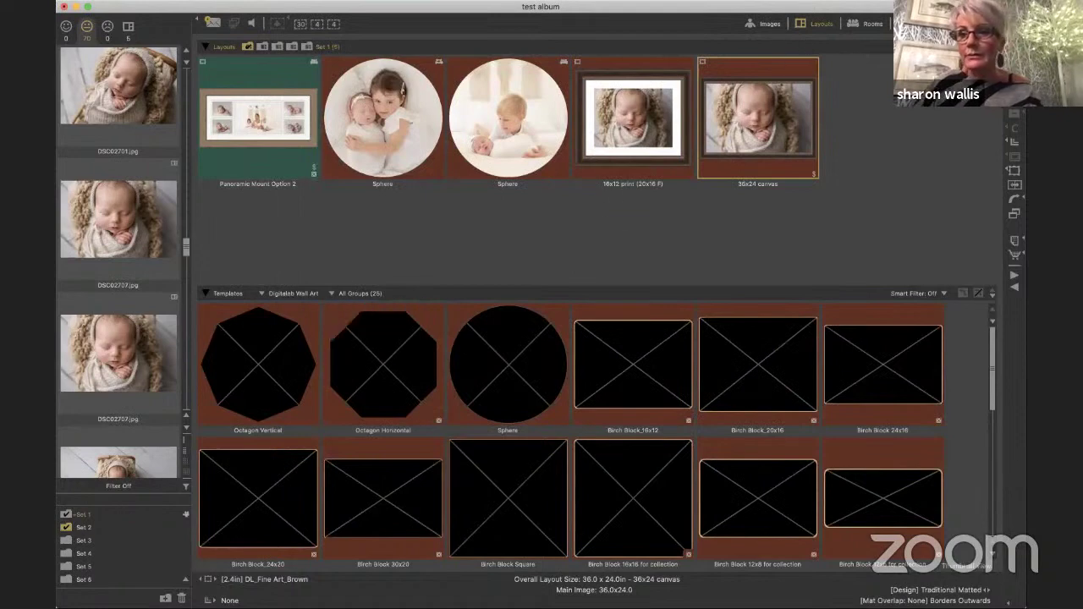
{"action": "left_click", "coordinate": [857, 26]}
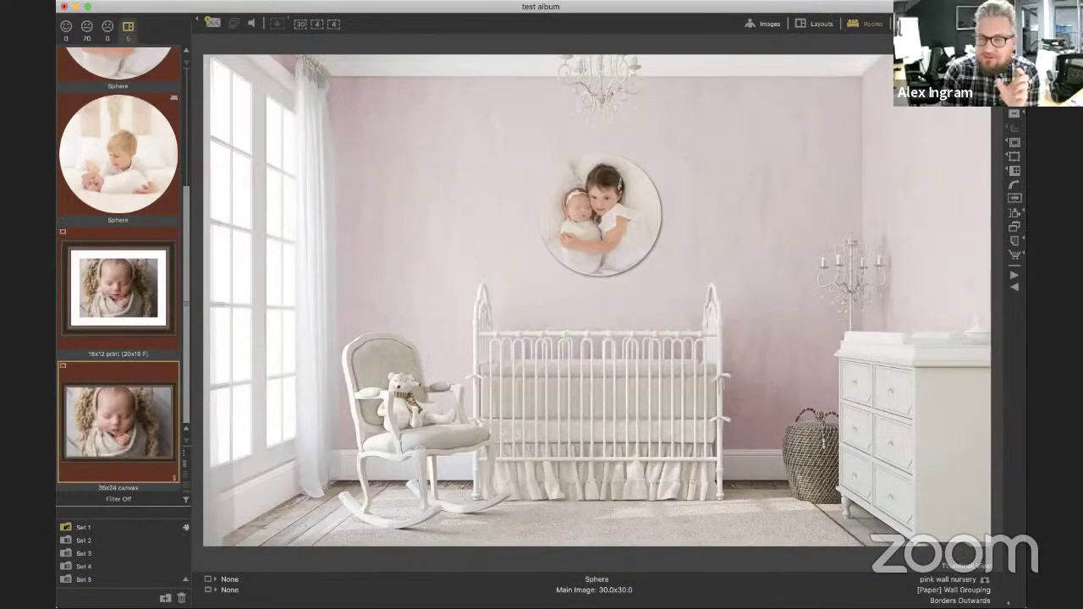
{"action": "left_click", "coordinate": [948, 555]}
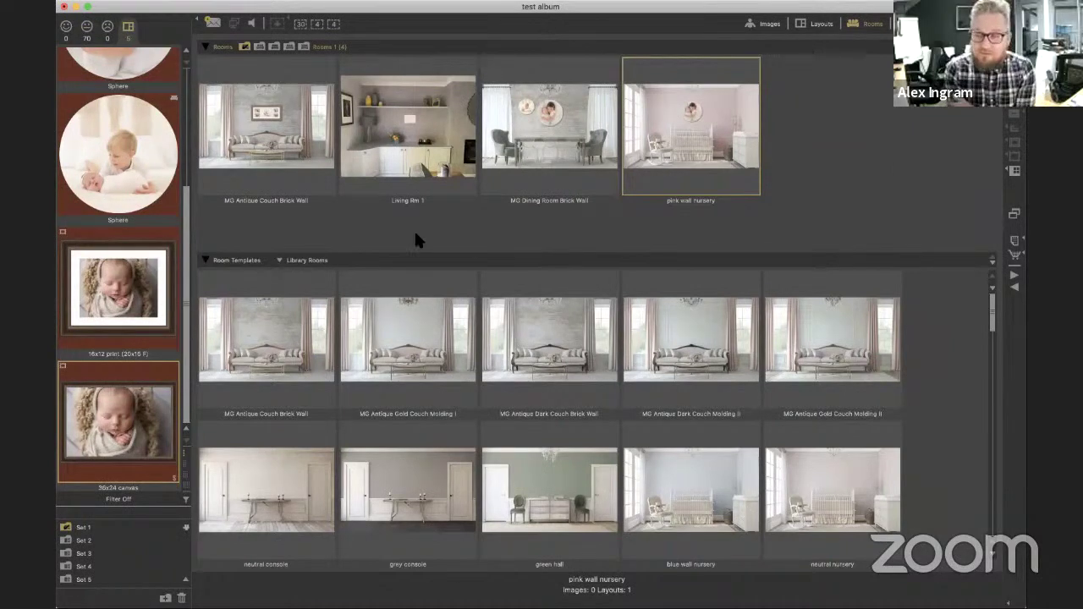
List Album Rooms as templates and open the second Living Rm 1, the shelf-and-lamp room
{"action": "left_click", "coordinate": [282, 265]}
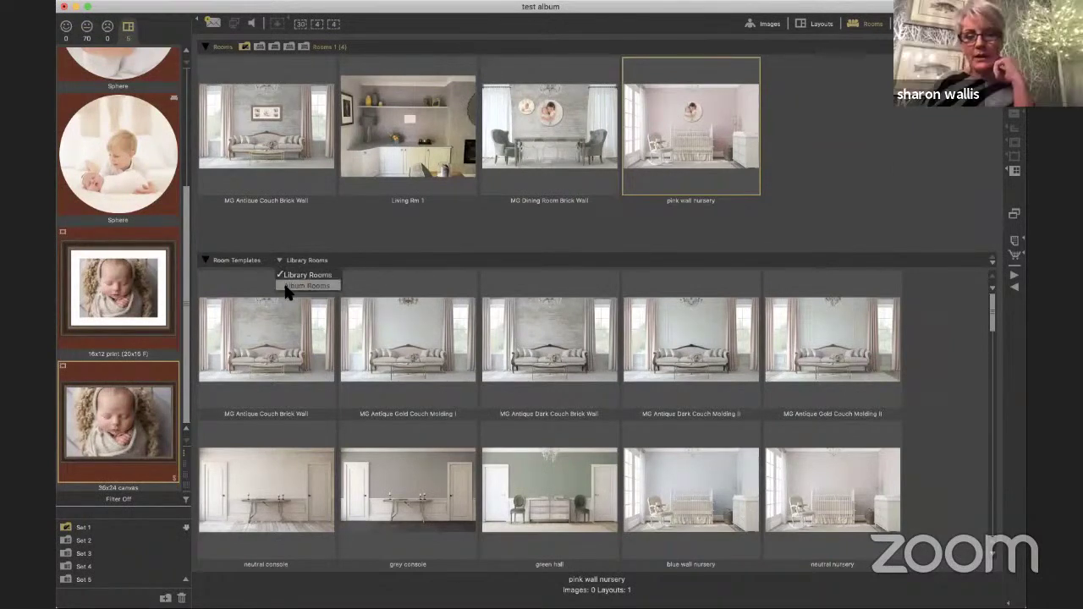
{"action": "left_click", "coordinate": [286, 288]}
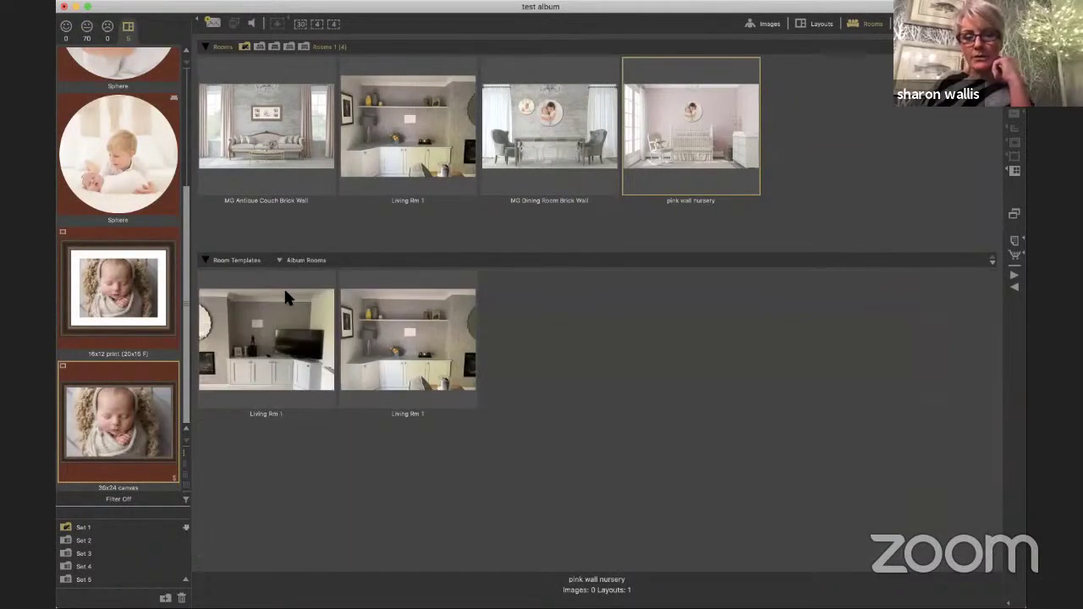
{"action": "double_click", "coordinate": [384, 366]}
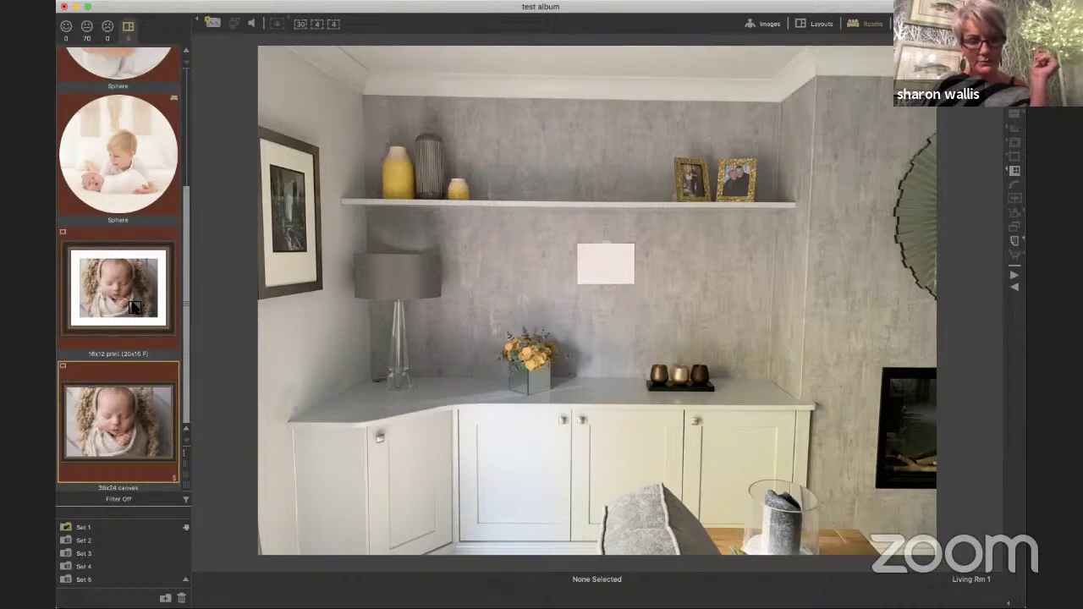
Hang the 16x12 print on the wall placeholder and give it the DL_Farrow_Distressed Grey frame
{"action": "left_click_drag", "start_coordinate": [134, 308], "coordinate": [554, 255]}
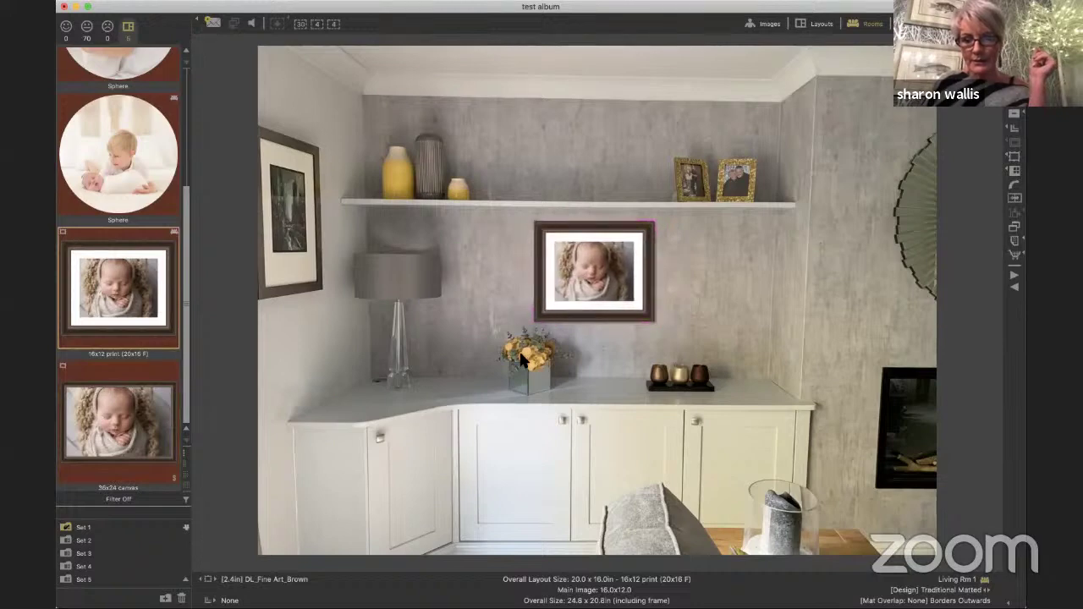
{"action": "left_click", "coordinate": [1006, 172]}
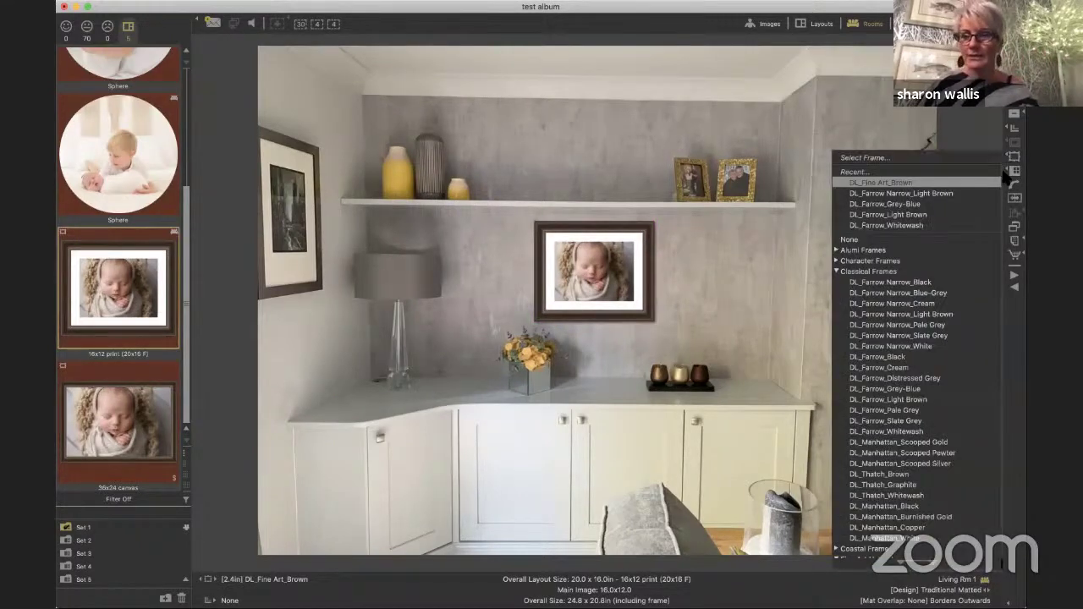
{"action": "left_click", "coordinate": [922, 421]}
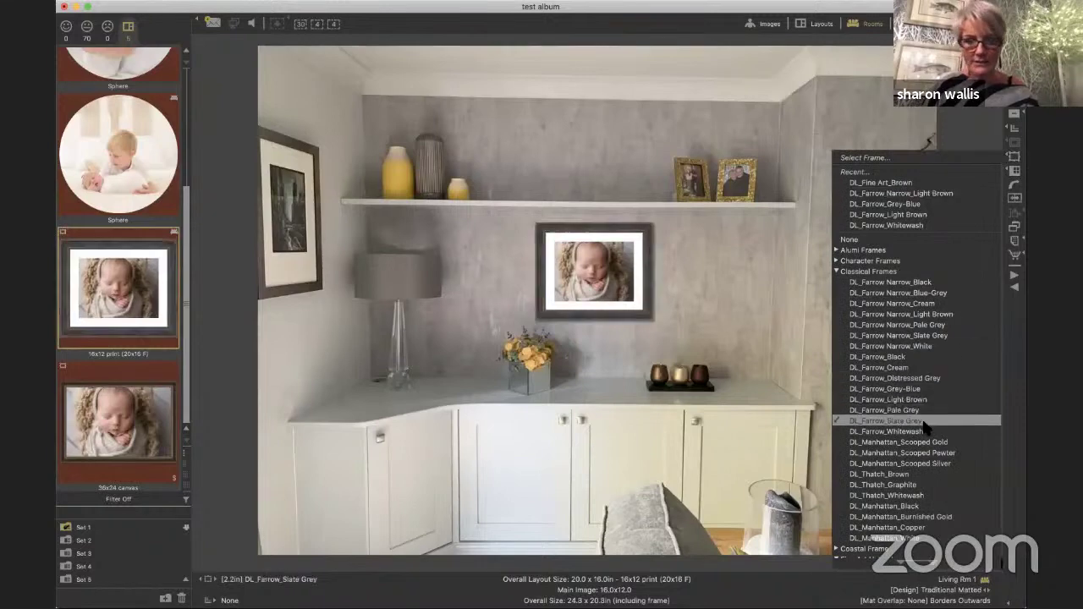
{"action": "left_click", "coordinate": [922, 410]}
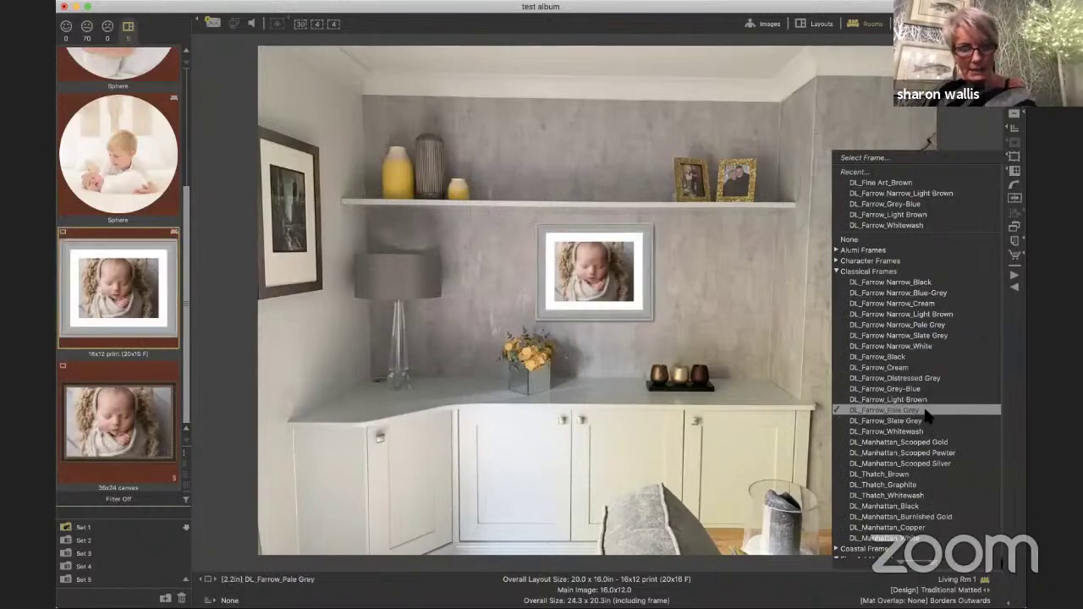
{"action": "left_click", "coordinate": [927, 379]}
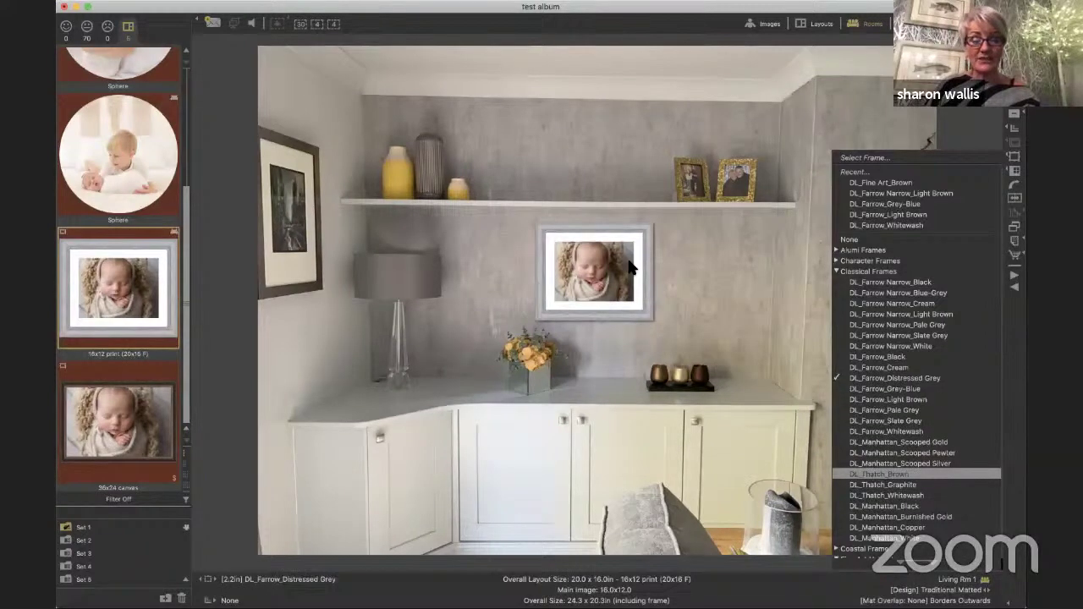
{"action": "left_click", "coordinate": [610, 315]}
Nudge the framed print up and right, deselect it, and return to room thumbnails
{"action": "left_click_drag", "start_coordinate": [611, 316], "coordinate": [636, 253]}
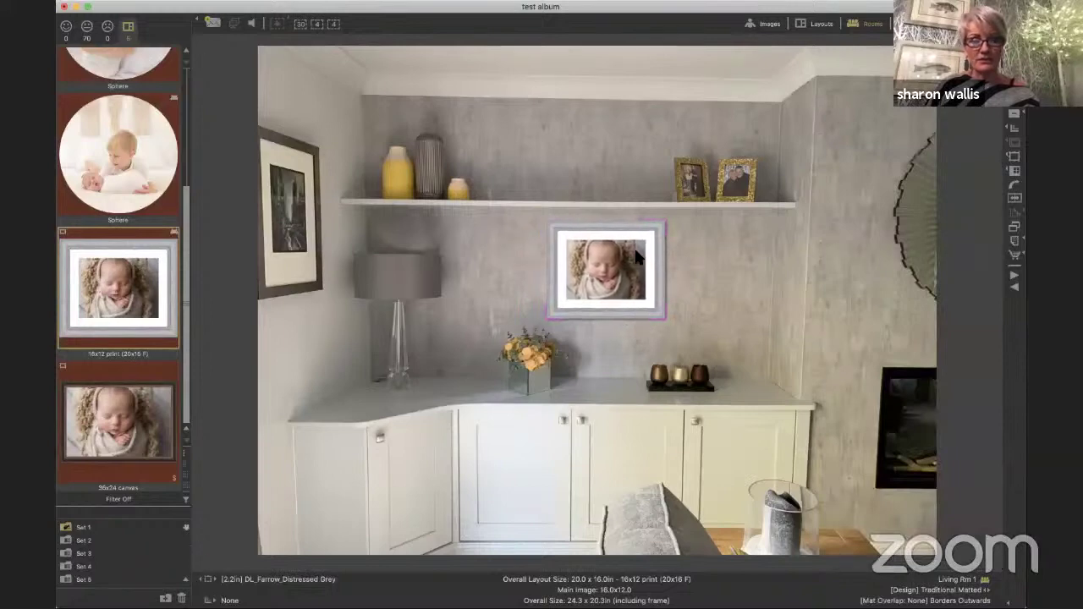
{"action": "left_click", "coordinate": [636, 321]}
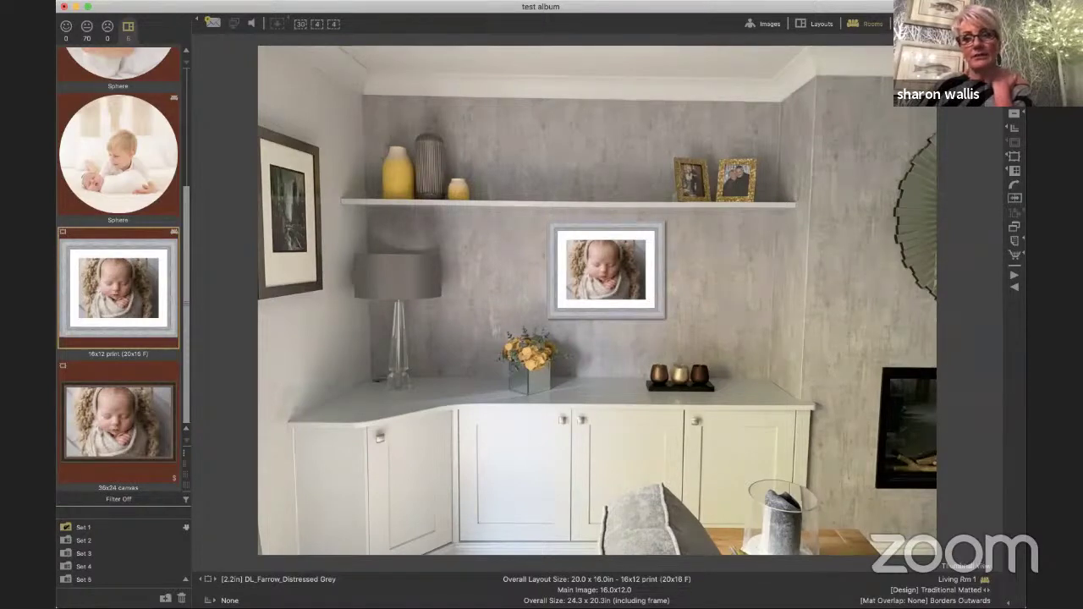
{"action": "left_click", "coordinate": [965, 64]}
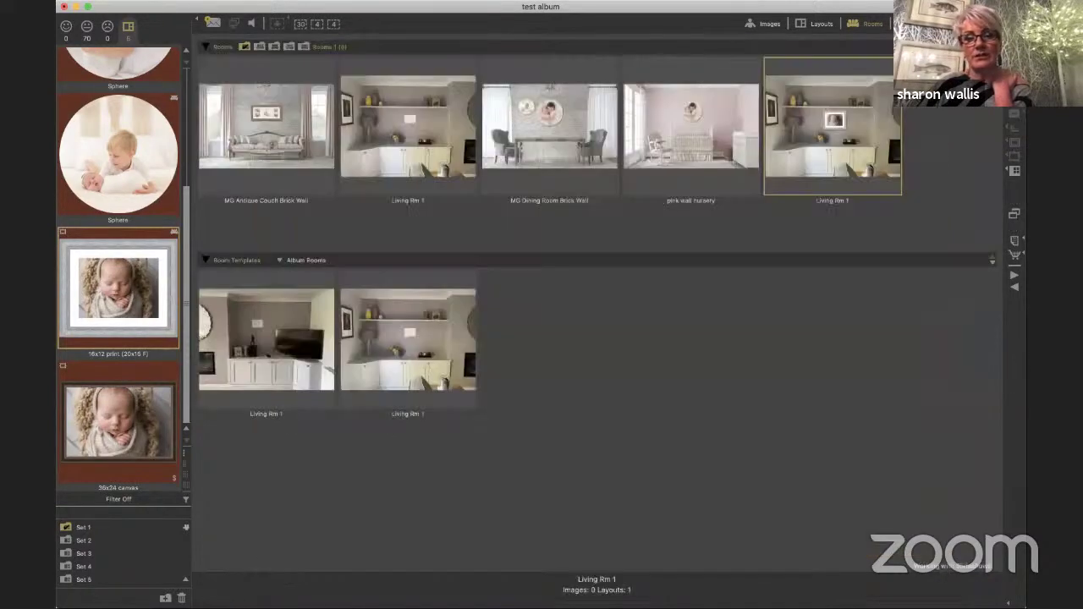
Clear the selection and open the first Living Rm 1, the TV and white cabinets room
{"action": "left_click", "coordinate": [965, 134]}
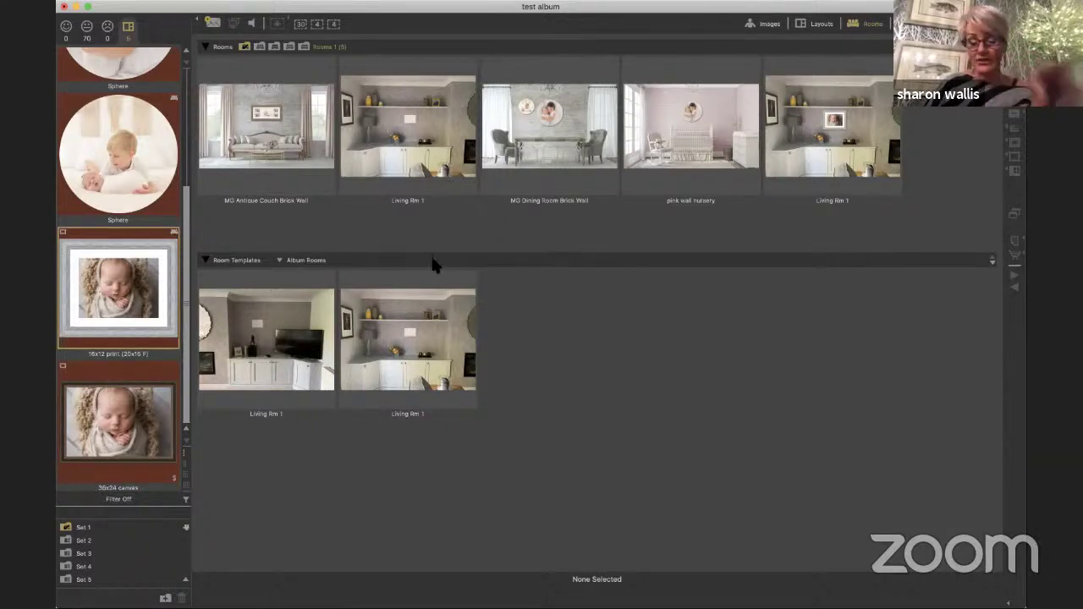
{"action": "double_click", "coordinate": [293, 360]}
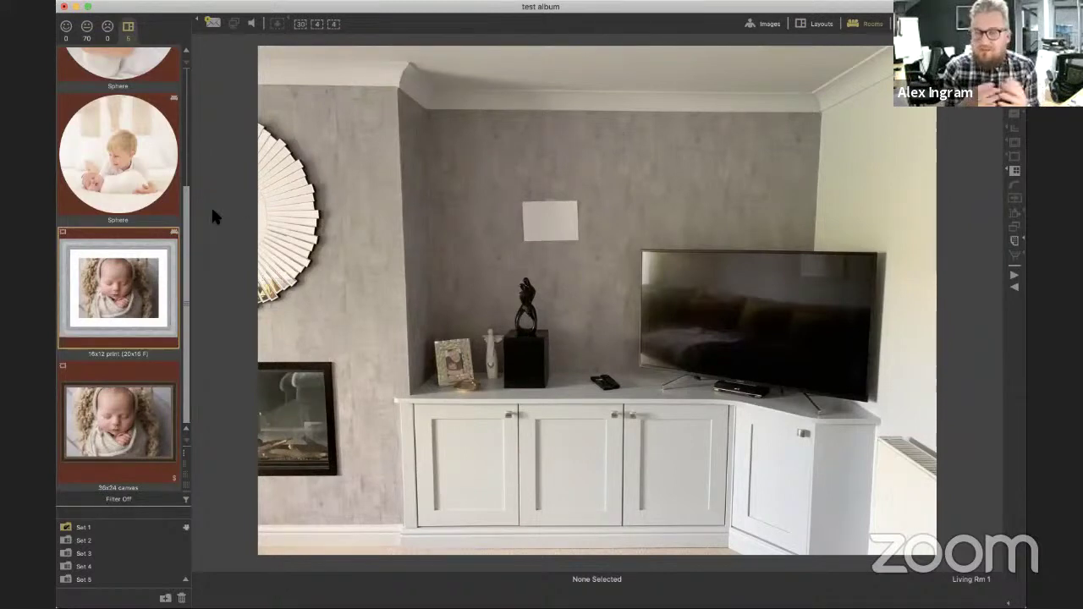
Go back to room thumbnails and switch the Room Templates source from Album Rooms to Library Rooms
{"action": "scroll", "coordinate": [161, 75], "scroll_direction": "up", "scroll_amount": 5}
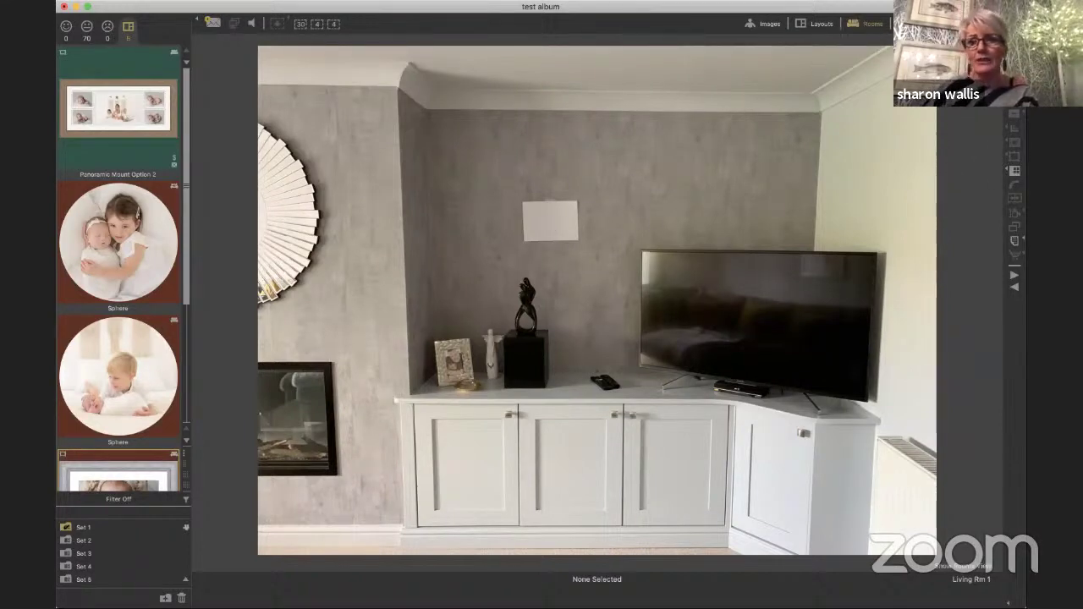
{"action": "left_click", "coordinate": [1007, 602]}
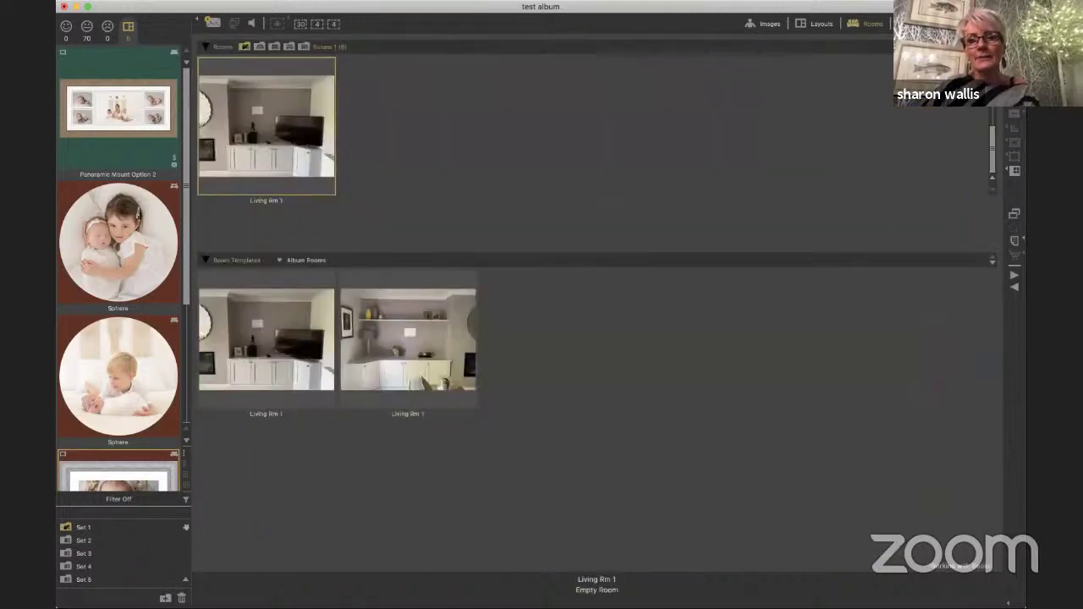
{"action": "left_click", "coordinate": [280, 261]}
{"action": "left_click", "coordinate": [307, 275]}
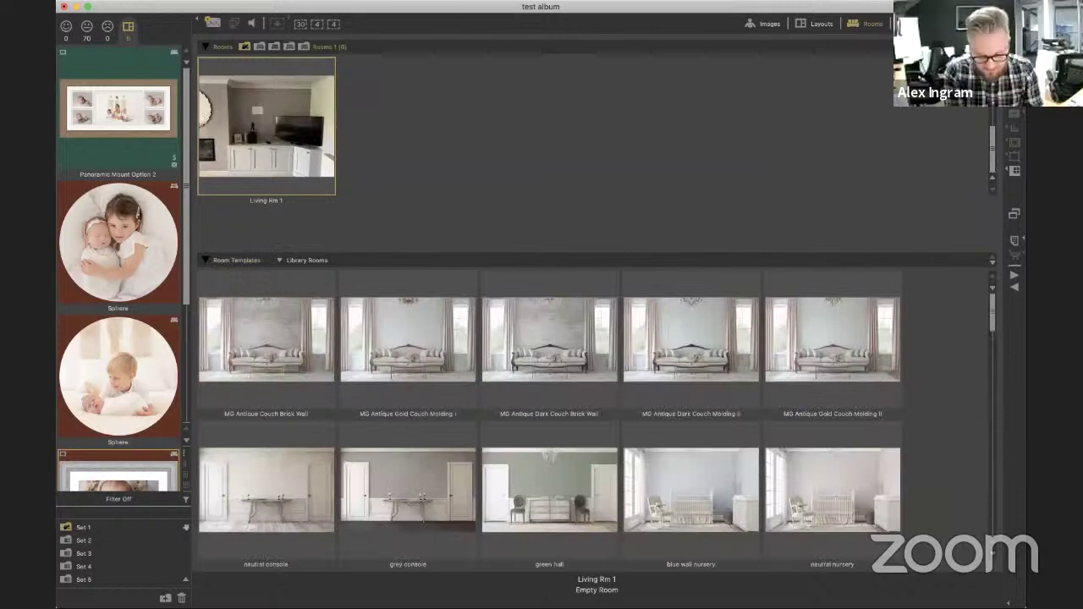